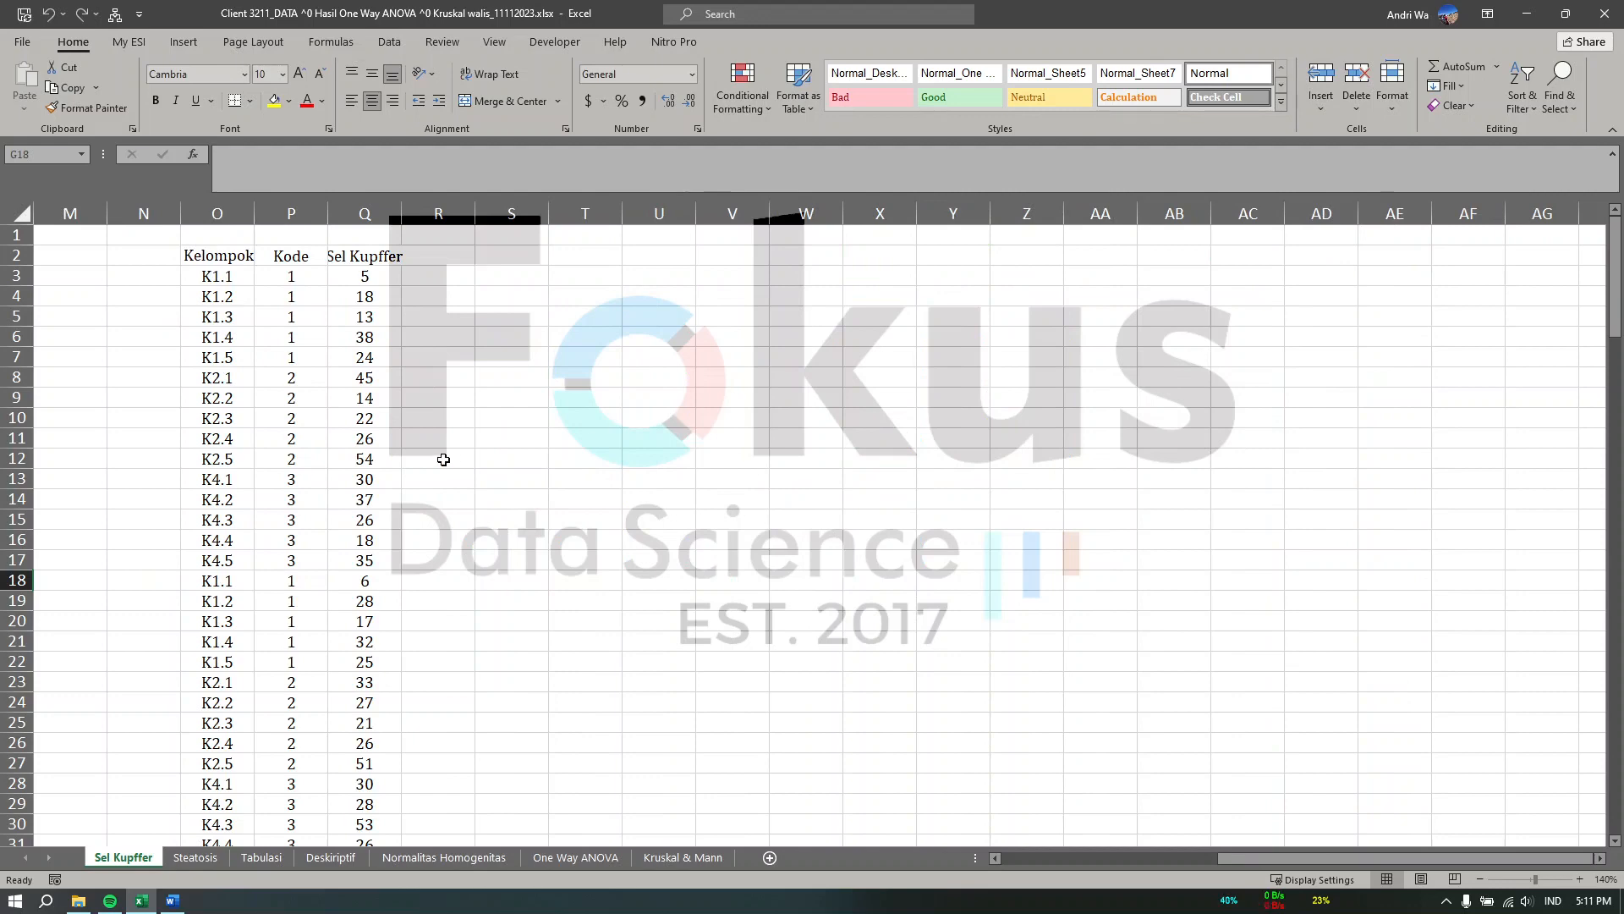
Step: Delete the numbering column B on the Sel Kupffer sheet and narrow the Kelompok Preparat column
{"action": "scroll", "coordinate": [443, 459], "scroll_direction": "left", "scroll_amount": 5}
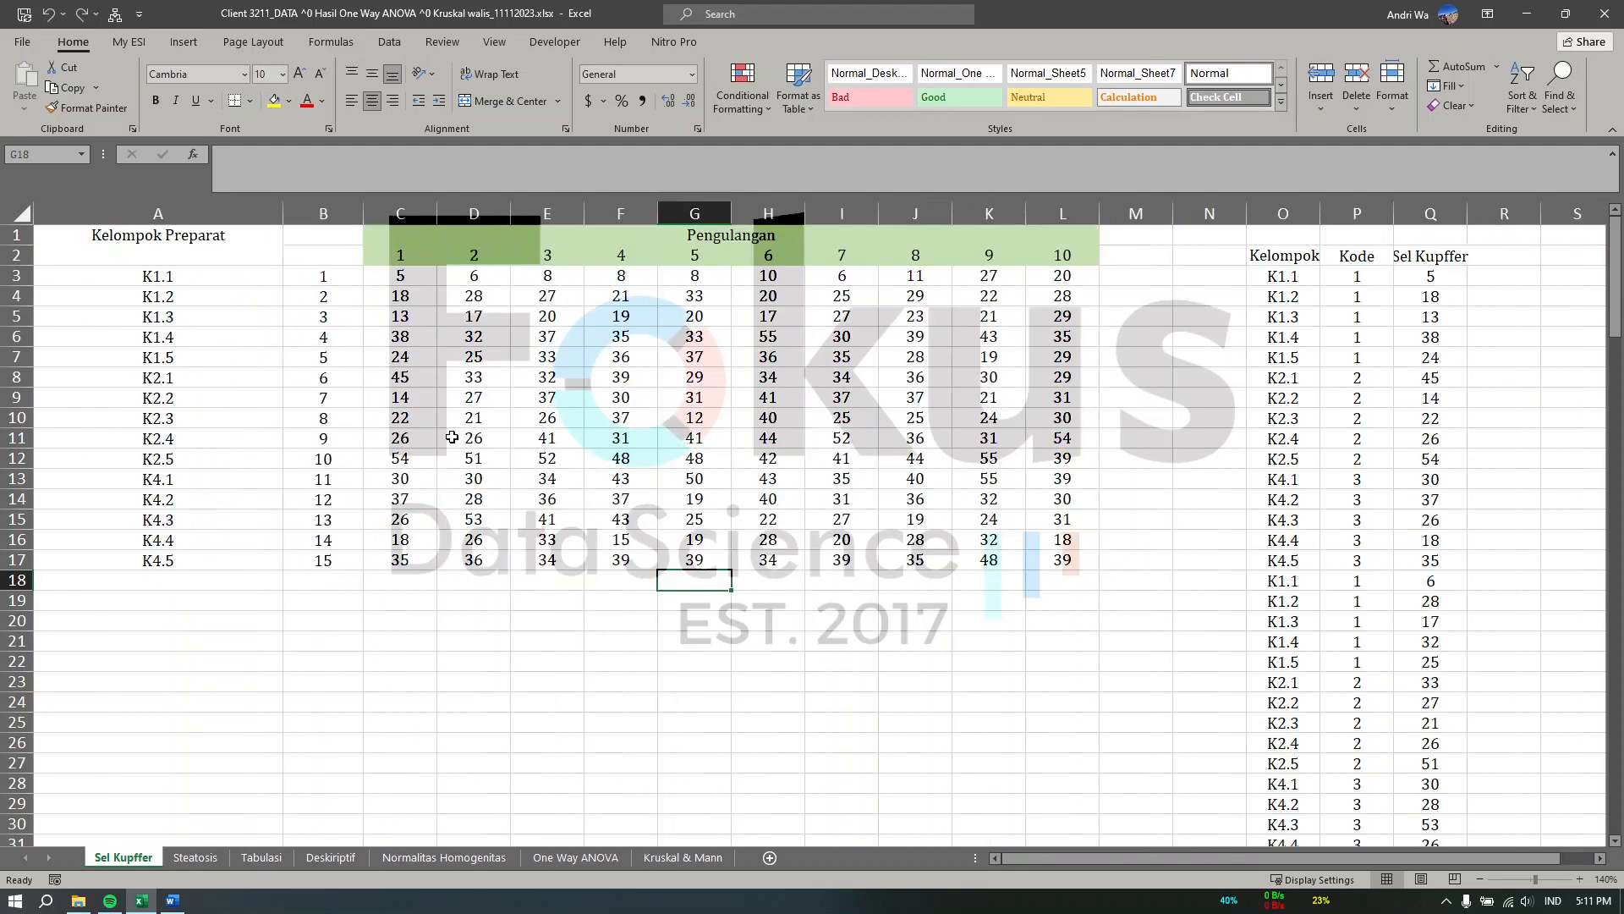
{"action": "left_click", "coordinate": [334, 217]}
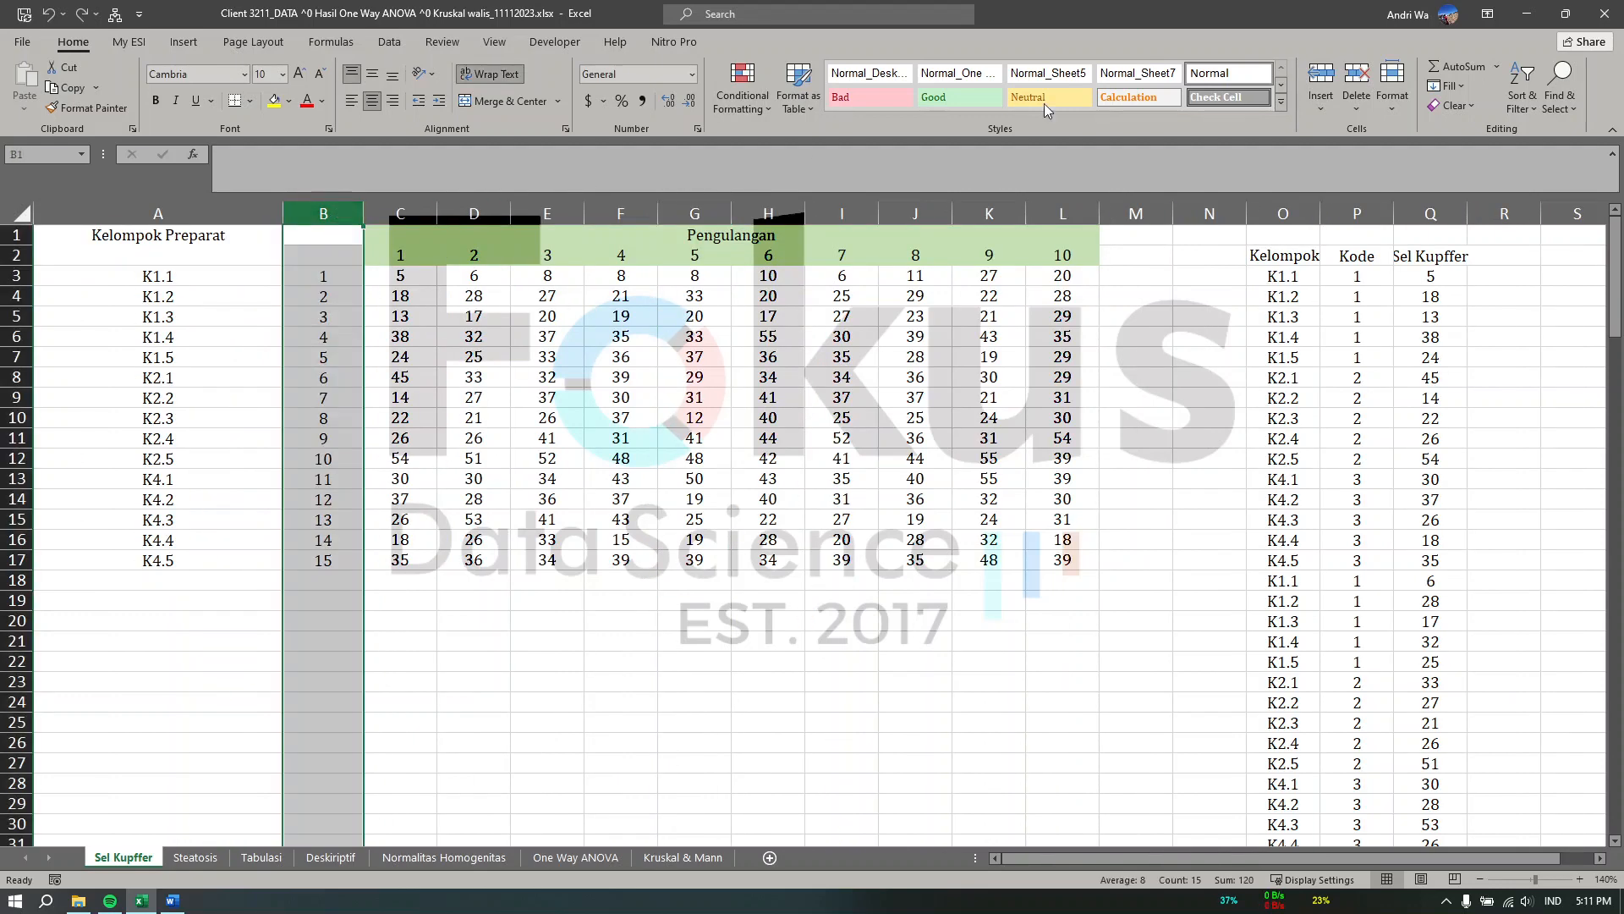
{"action": "left_click", "coordinate": [1356, 78]}
{"action": "left_click", "coordinate": [269, 377]}
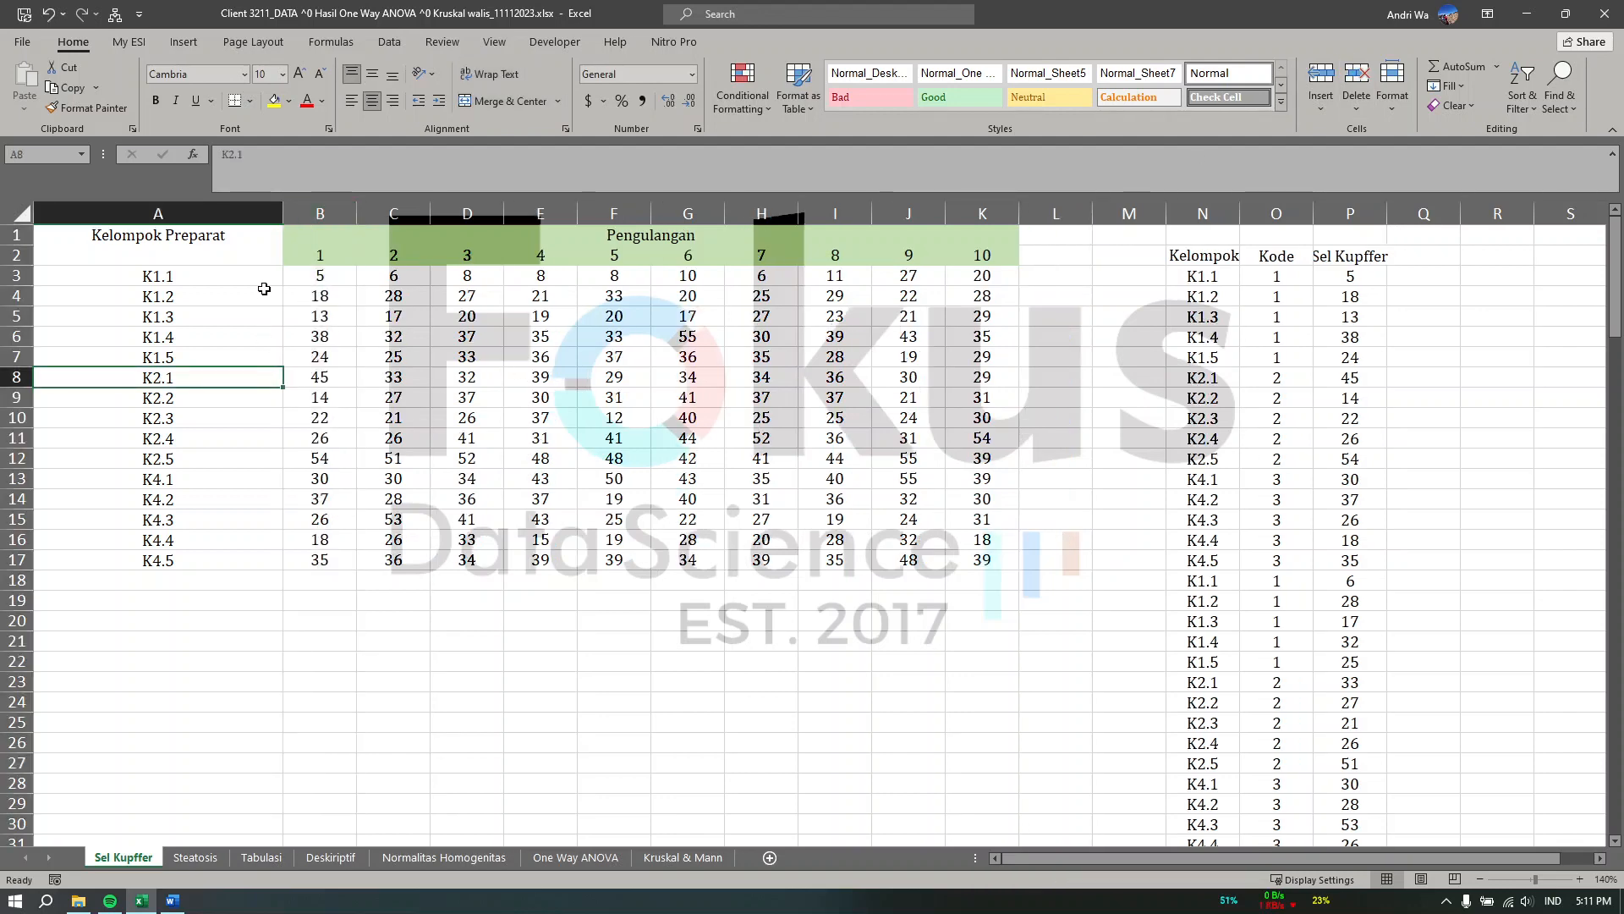
{"action": "left_click_drag", "start_coordinate": [289, 208], "coordinate": [246, 208]}
Step: Examine the wide Pengulangan table alongside the stacked Kelompok, Kode and Sel Kupffer columns
{"action": "left_click_drag", "start_coordinate": [116, 261], "coordinate": [826, 551]}
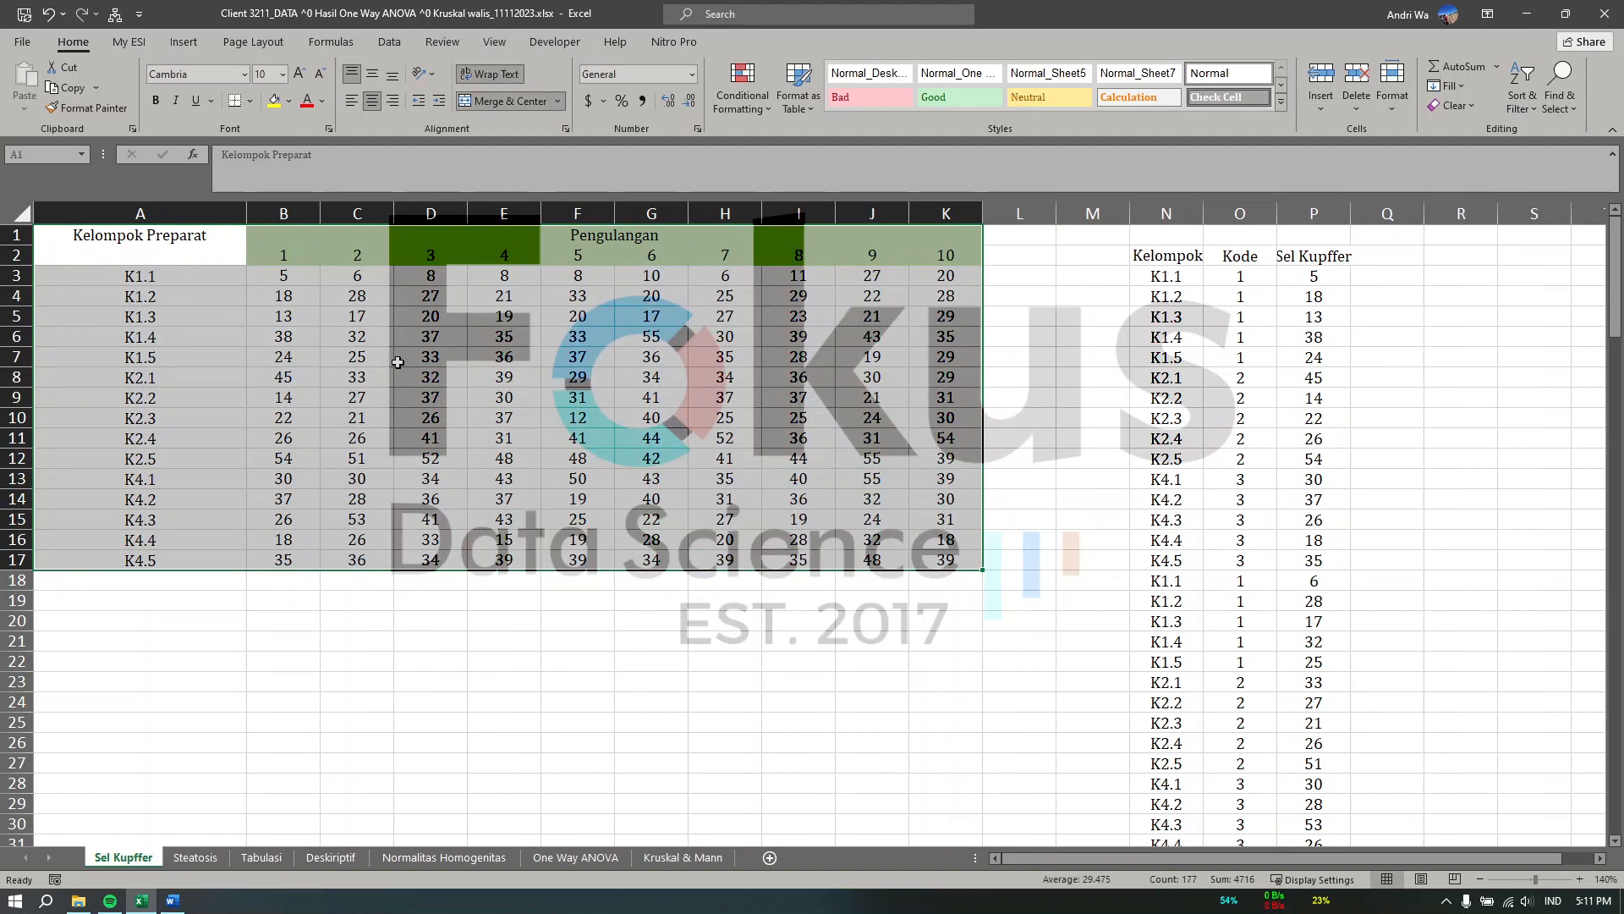
{"action": "scroll", "coordinate": [1197, 377], "scroll_direction": "down", "scroll_amount": 17}
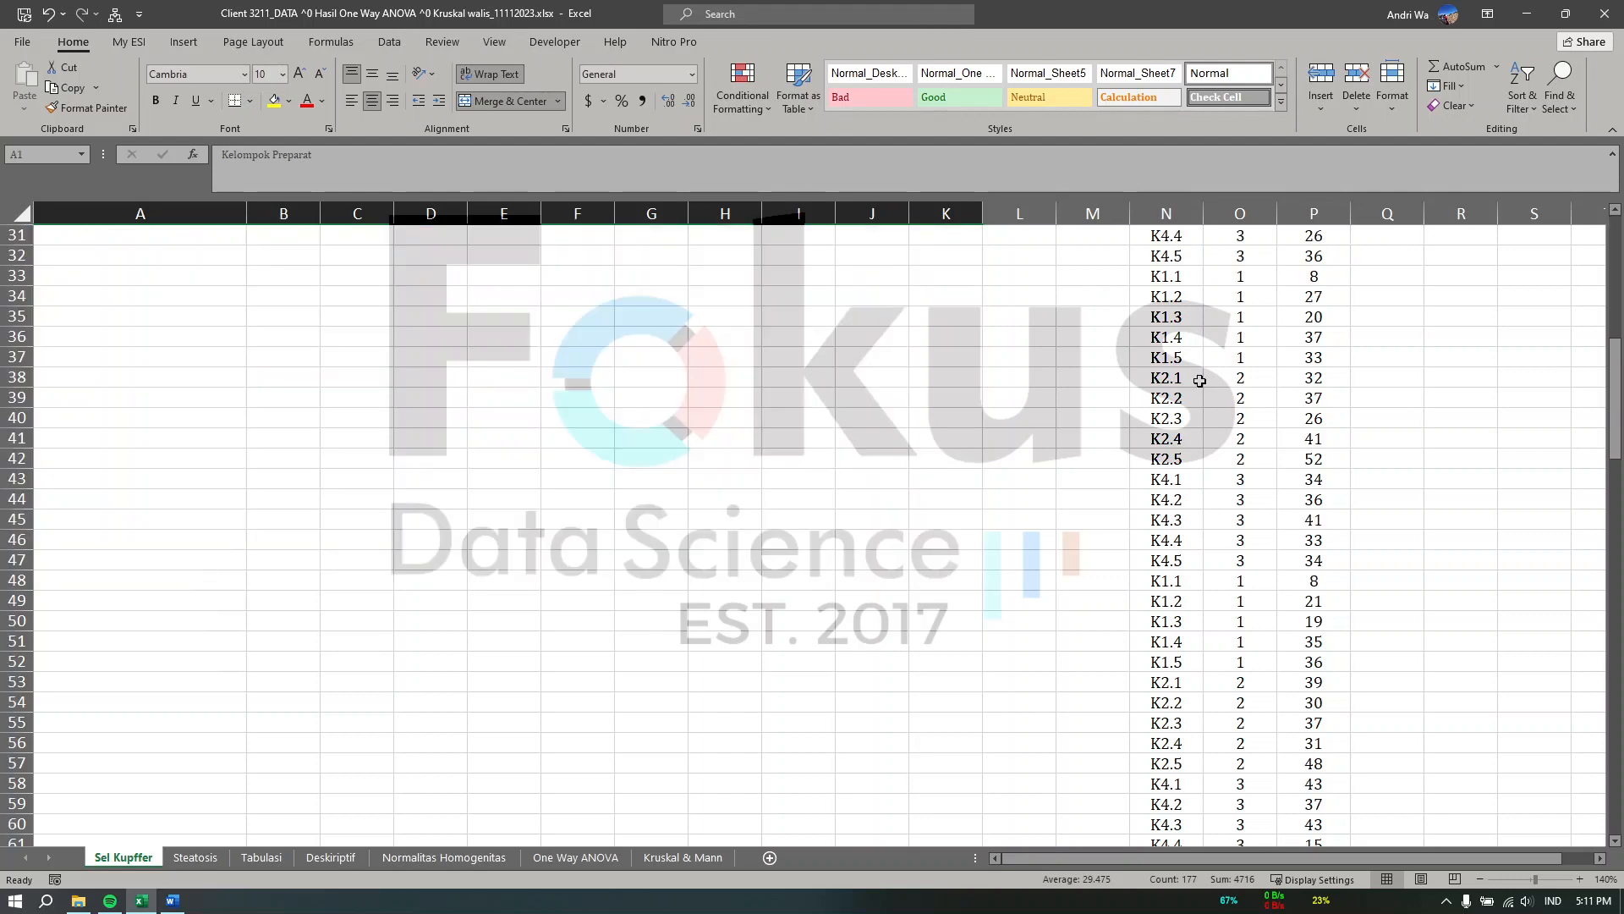
{"action": "scroll", "coordinate": [1197, 378], "scroll_direction": "up", "scroll_amount": 17}
{"action": "left_click", "coordinate": [1175, 214]}
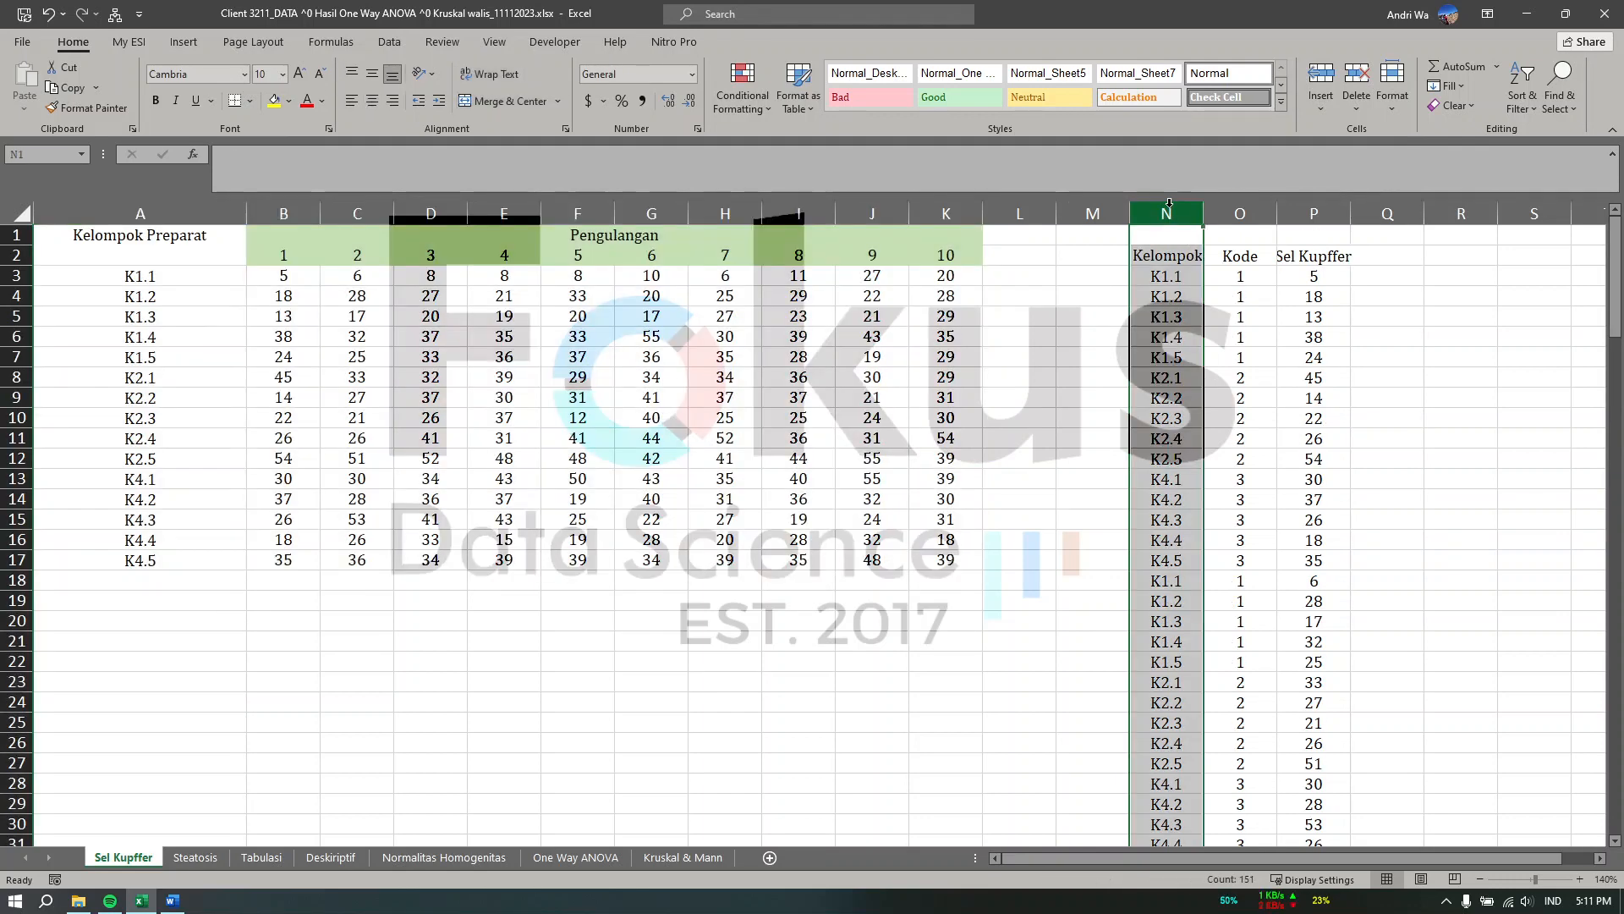
{"action": "left_click", "coordinate": [1242, 206]}
{"action": "left_click", "coordinate": [1297, 207]}
{"action": "left_click", "coordinate": [1241, 213]}
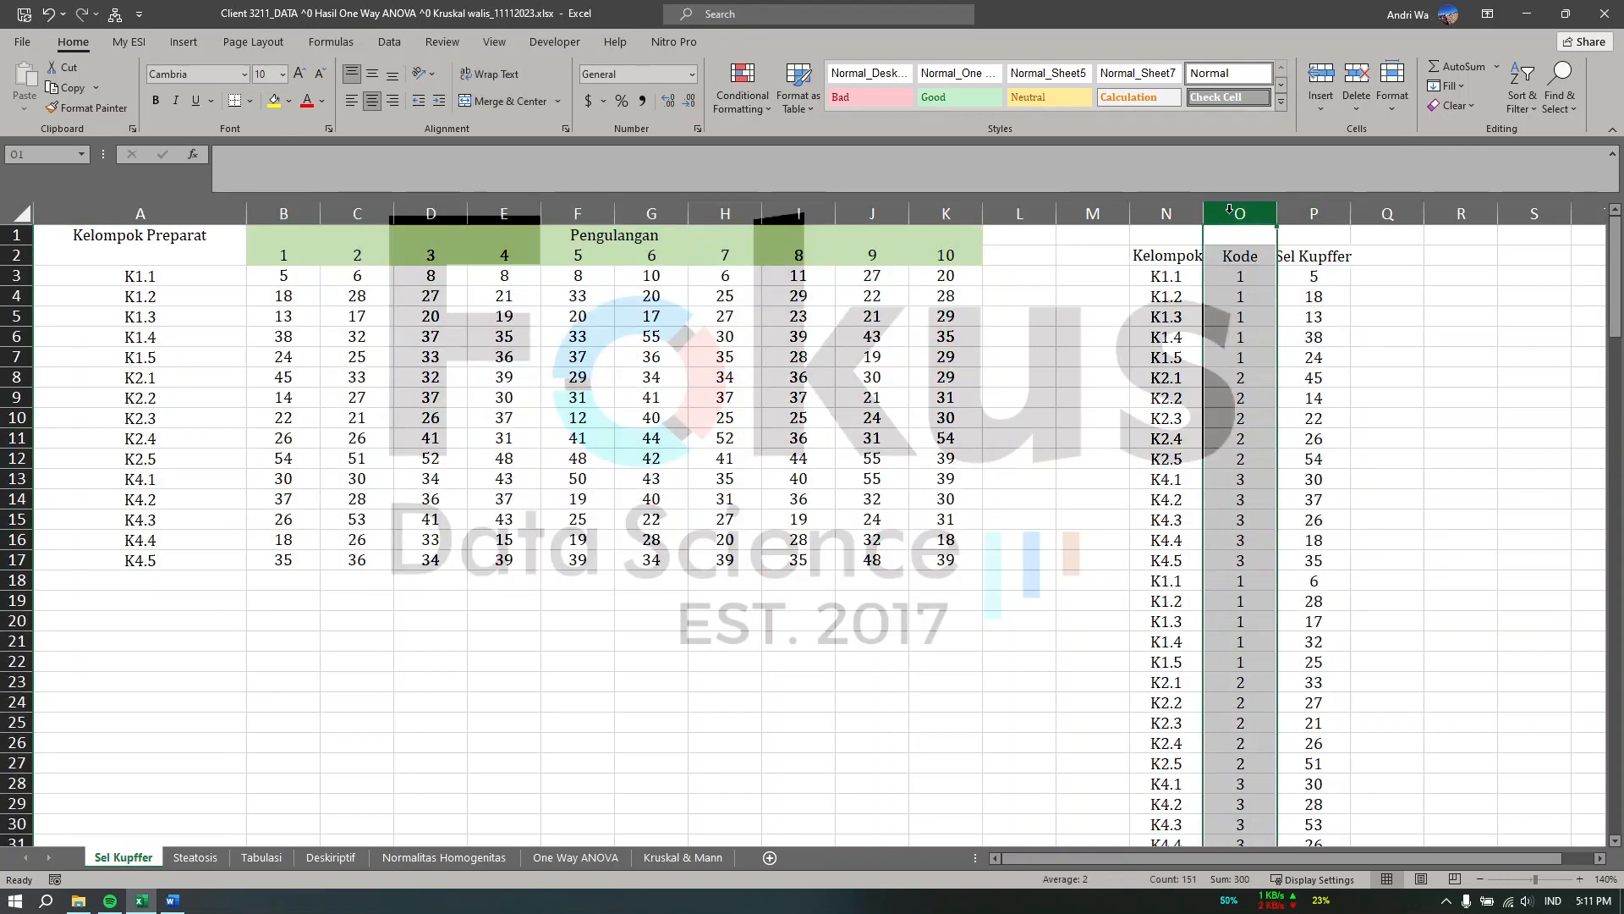
{"action": "left_click", "coordinate": [1167, 213]}
{"action": "left_click", "coordinate": [1240, 213]}
{"action": "left_click", "coordinate": [1303, 213]}
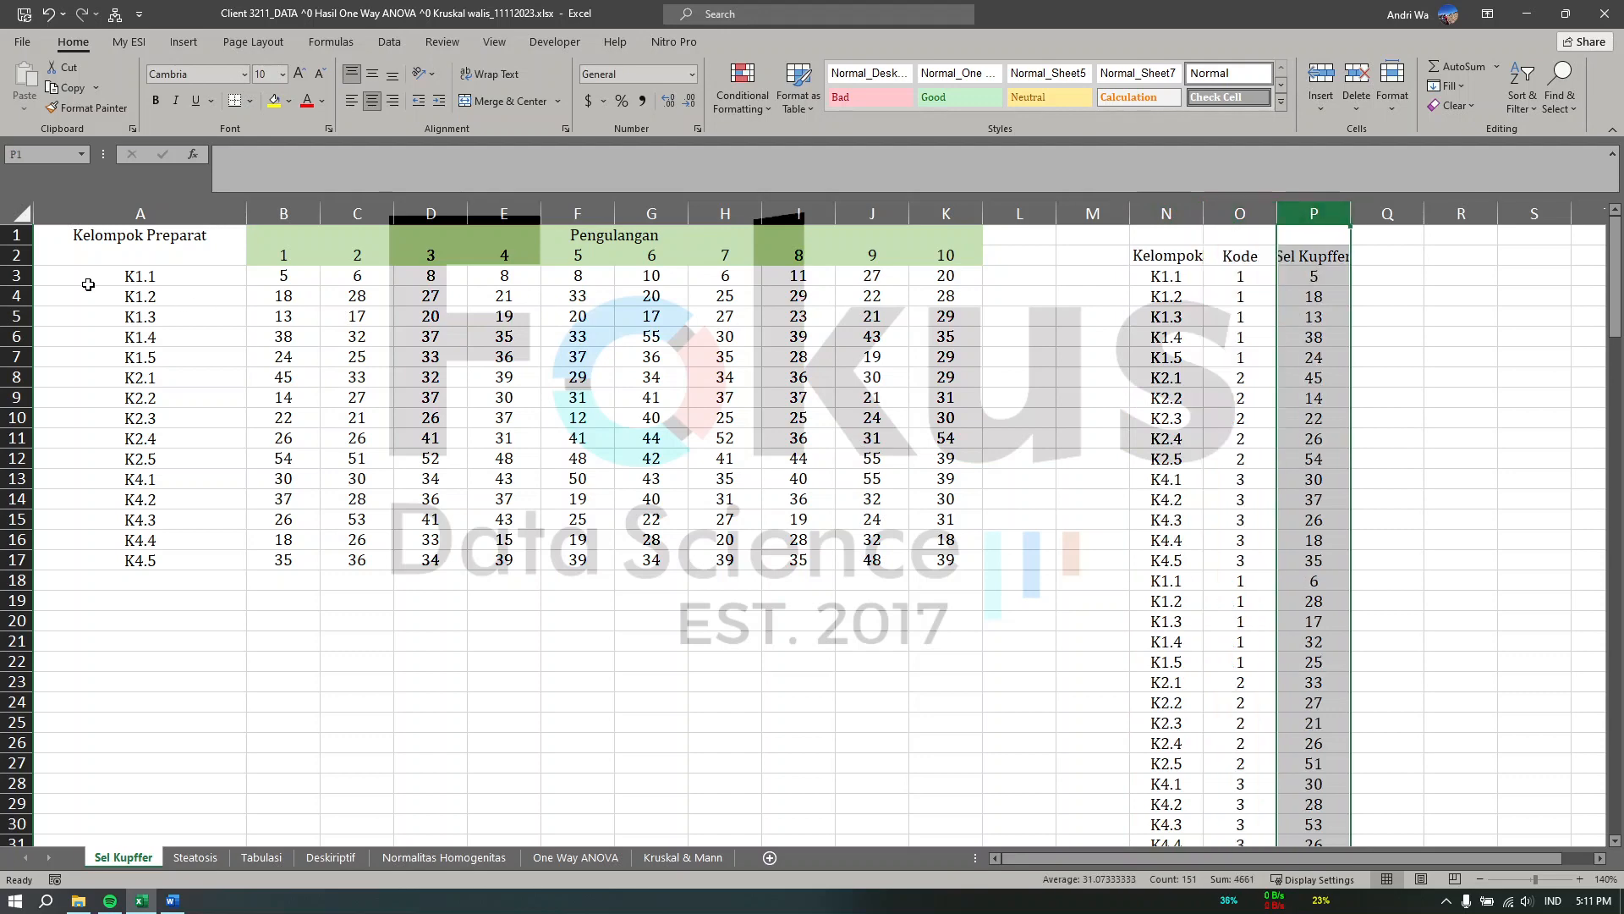
{"action": "left_click_drag", "start_coordinate": [89, 285], "coordinate": [963, 554]}
{"action": "left_click", "coordinate": [1194, 216]}
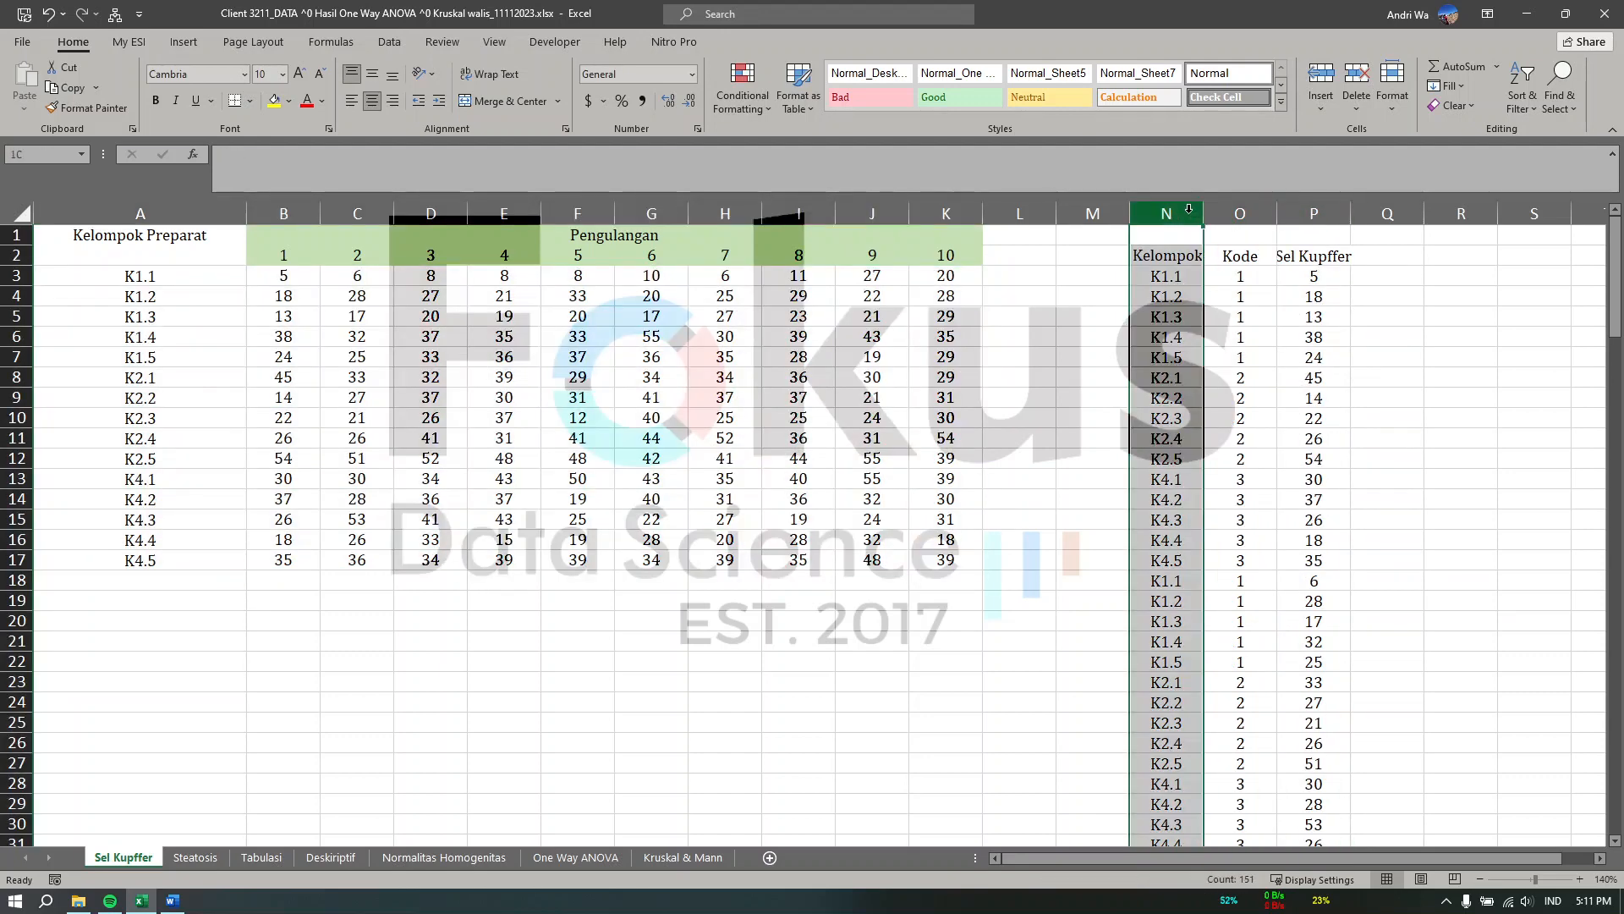
{"action": "left_click", "coordinate": [1240, 213]}
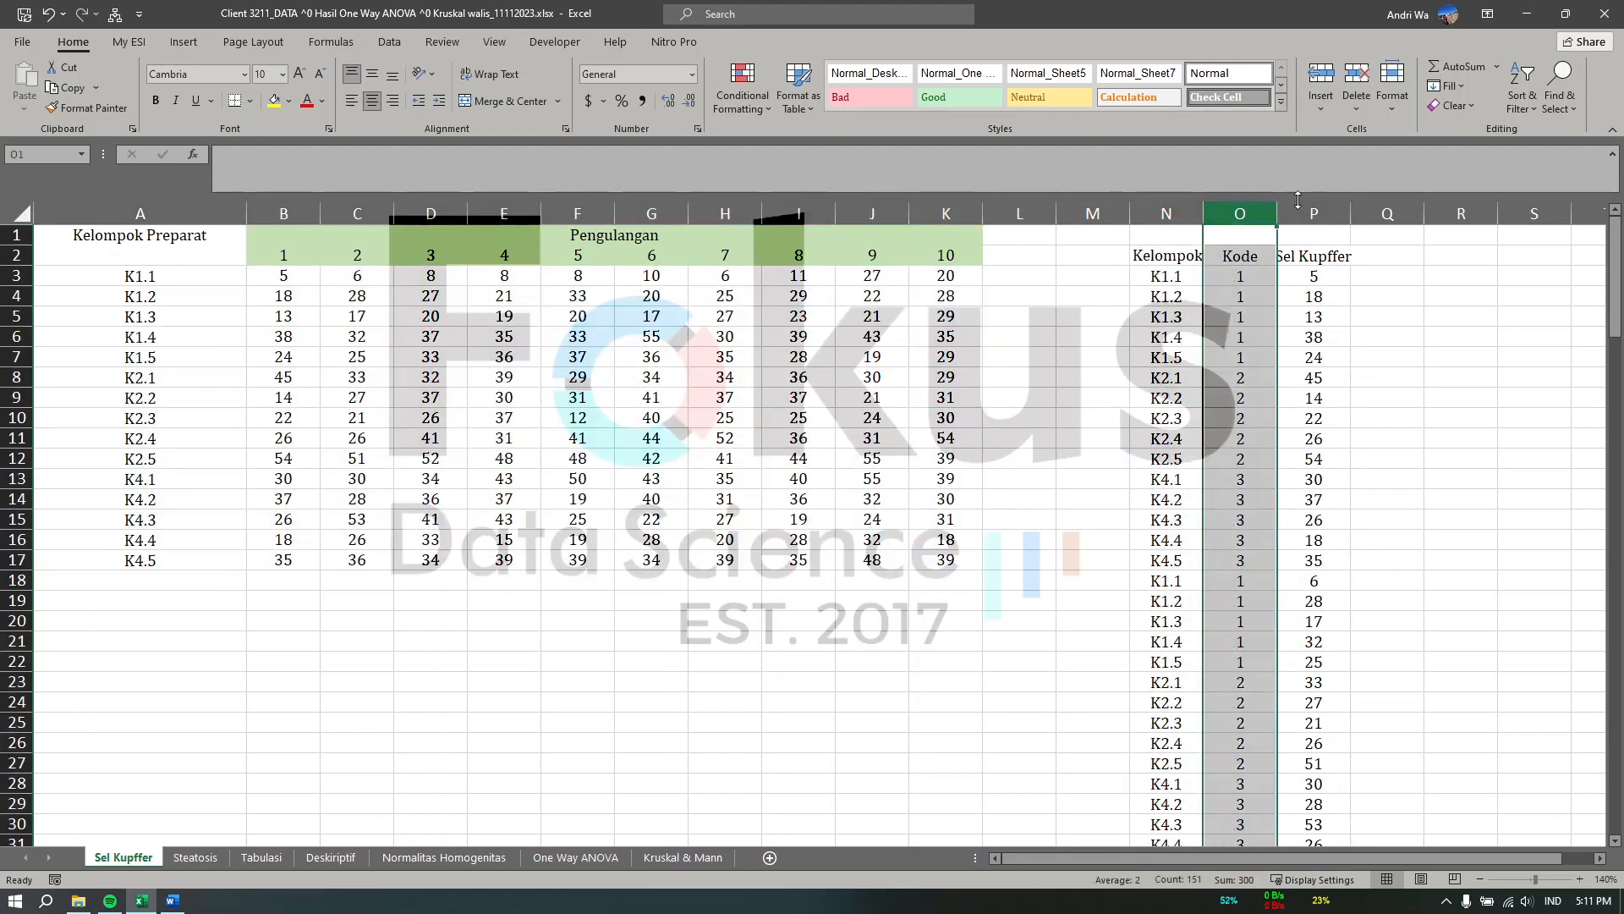
{"action": "left_click", "coordinate": [476, 619]}
Step: Compare the repetition columns of the wide table with their 15-row blocks in the stacked Sel Kupffer data
{"action": "mouse_move", "coordinate": [192, 274]}
{"action": "left_mouse_down"}
{"action": "mouse_move", "coordinate": [195, 344]}
{"action": "mouse_move", "coordinate": [190, 295]}
{"action": "left_mouse_up"}
{"action": "left_click", "coordinate": [185, 215]}
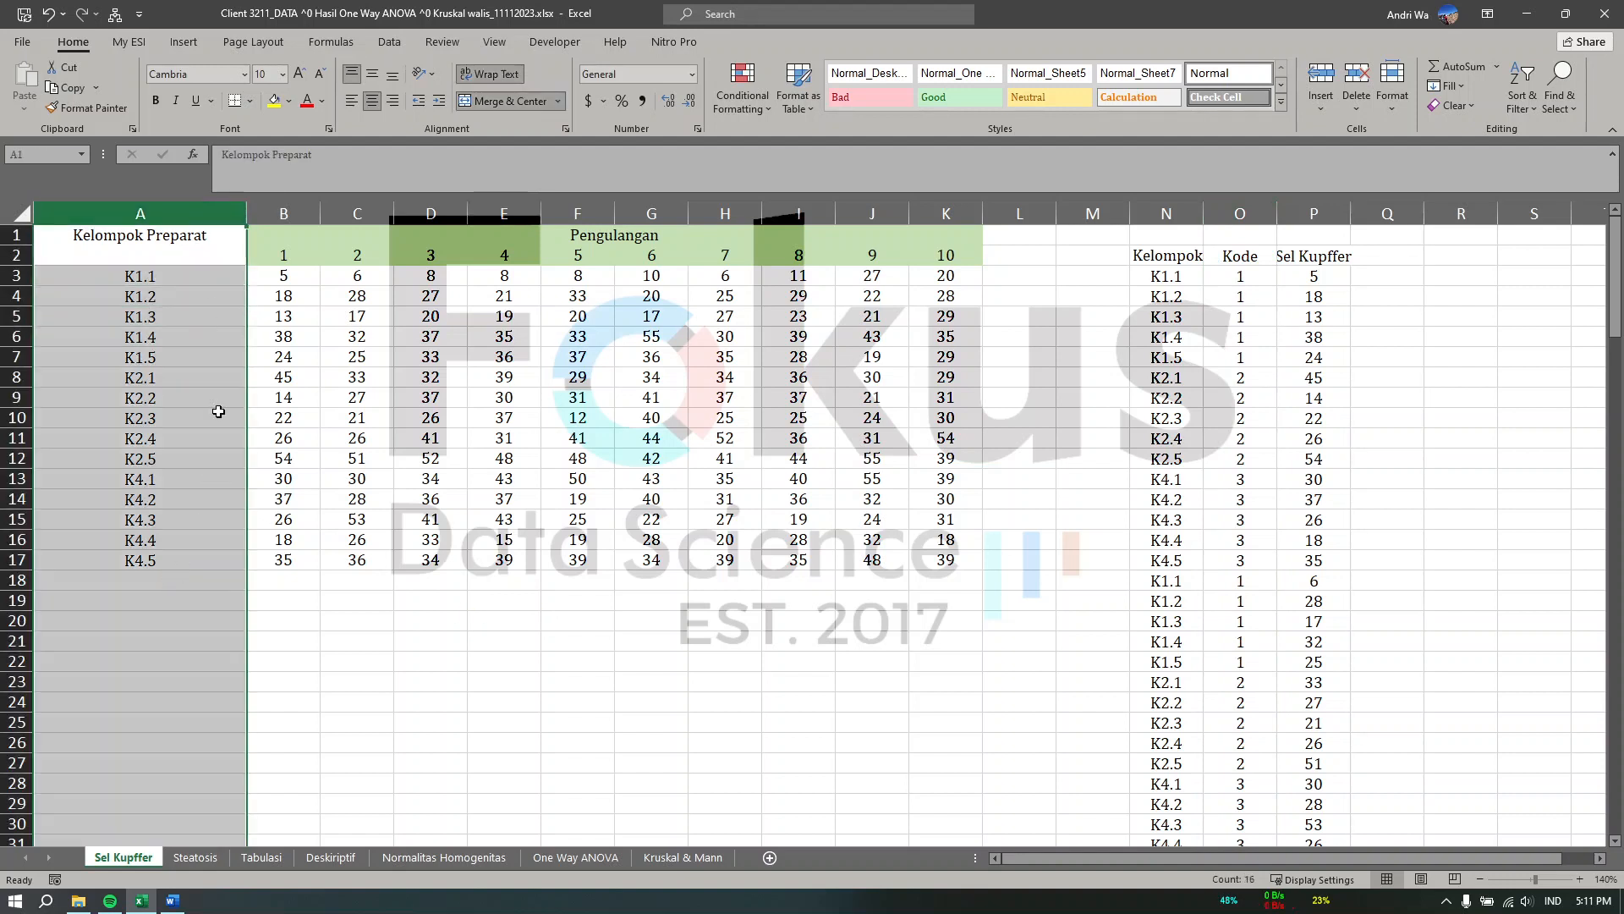
{"action": "left_click", "coordinate": [285, 213]}
{"action": "left_click_drag", "start_coordinate": [282, 273], "coordinate": [281, 560]}
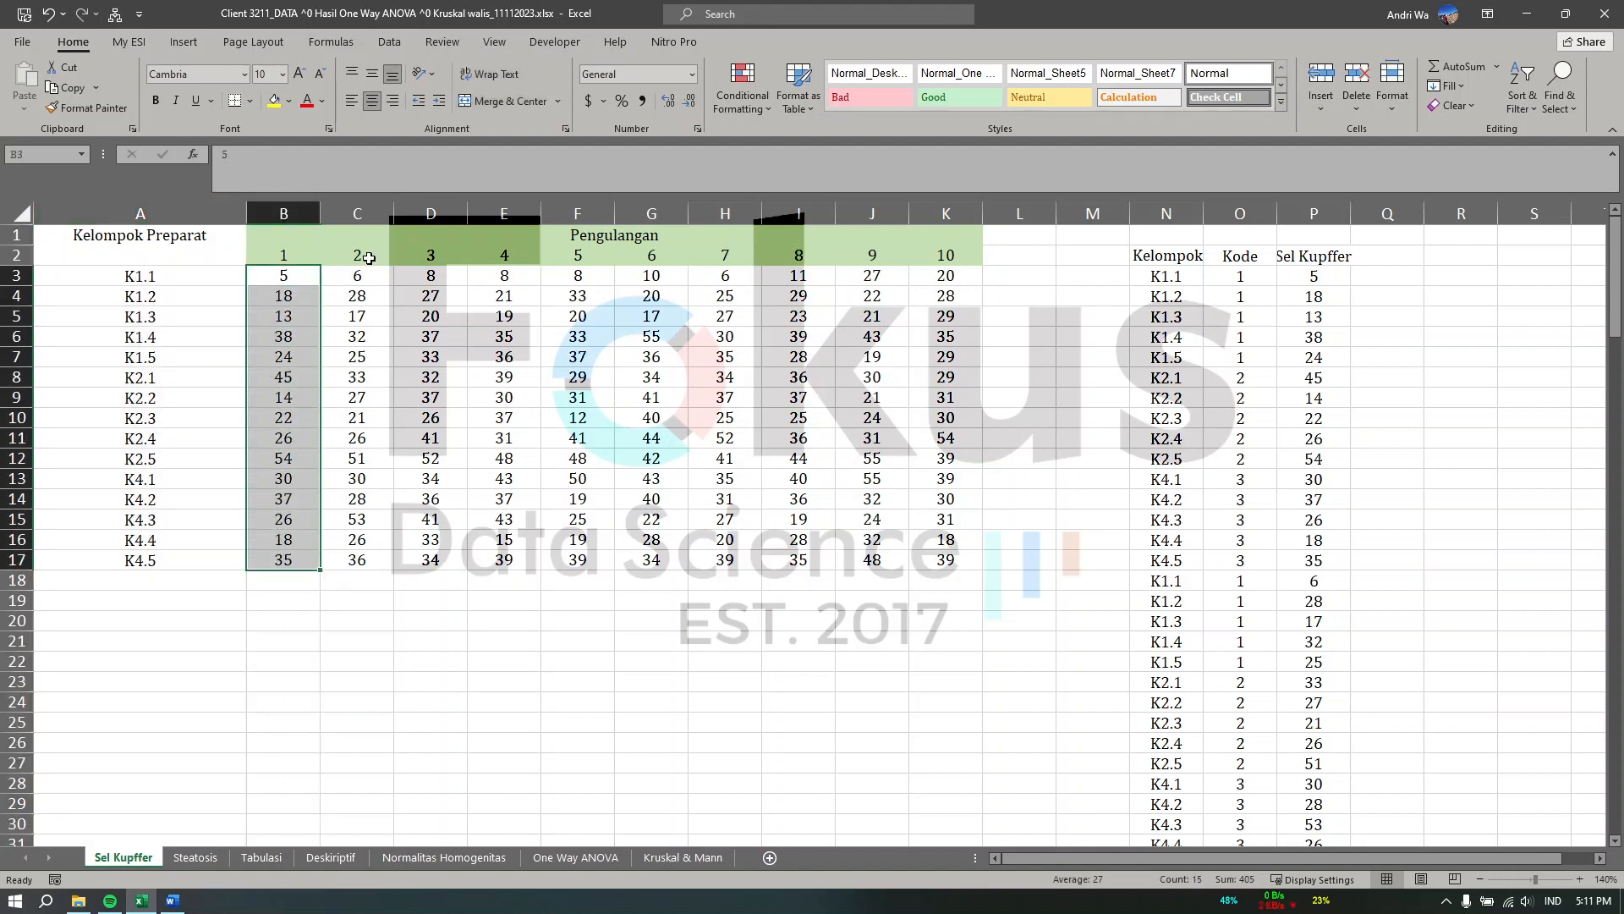
{"action": "left_click_drag", "start_coordinate": [358, 275], "coordinate": [366, 565]}
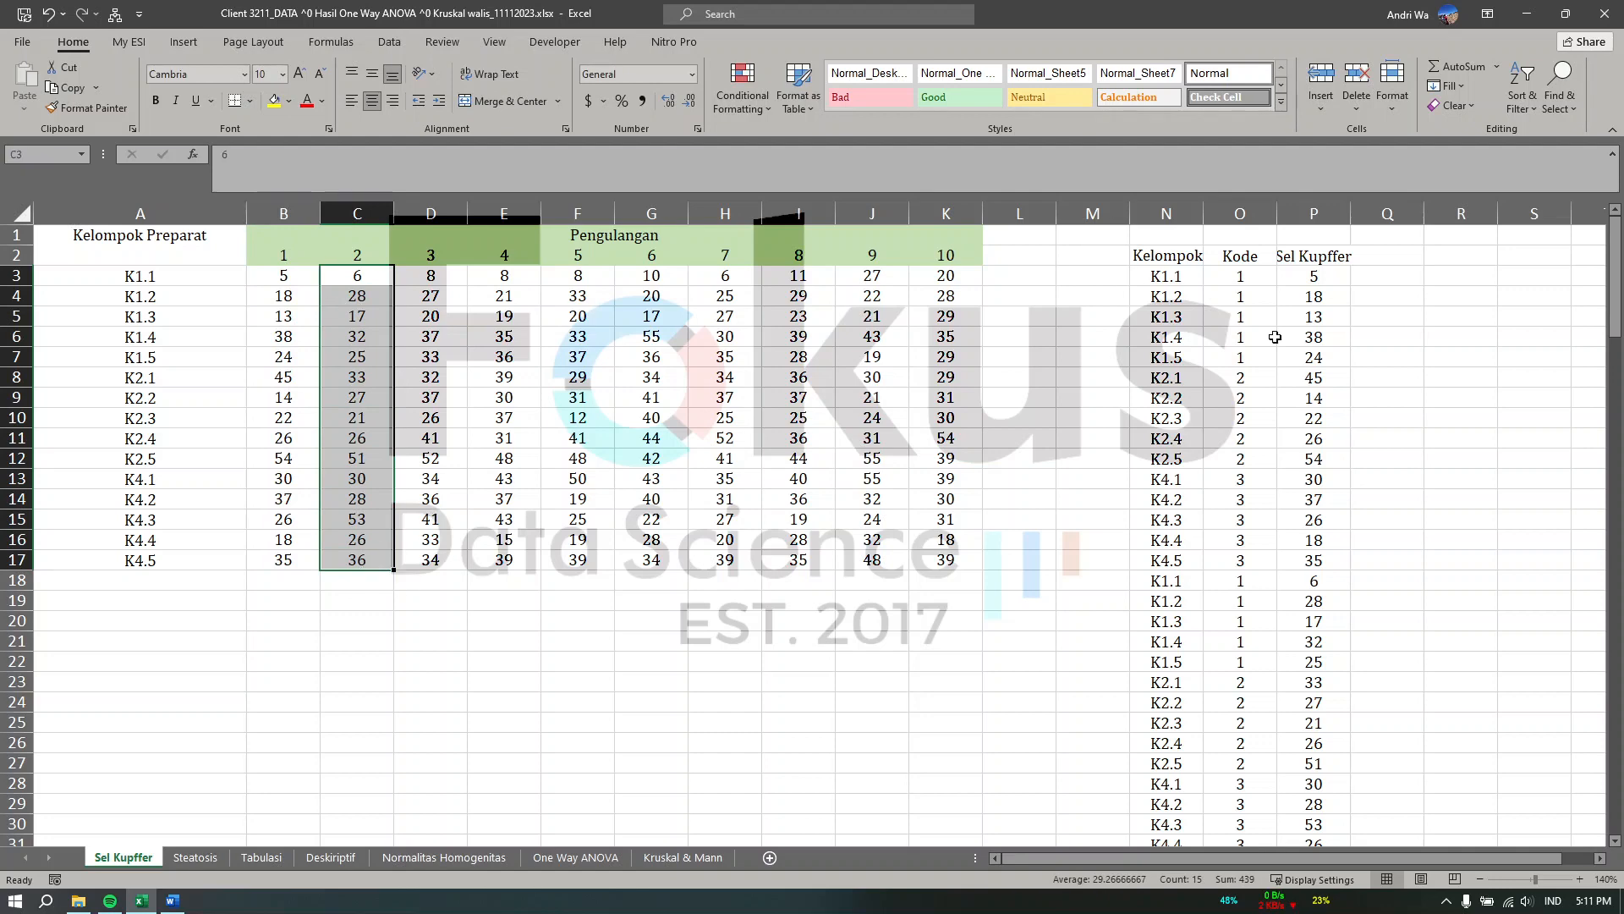
{"action": "left_click_drag", "start_coordinate": [1174, 281], "coordinate": [1308, 561]}
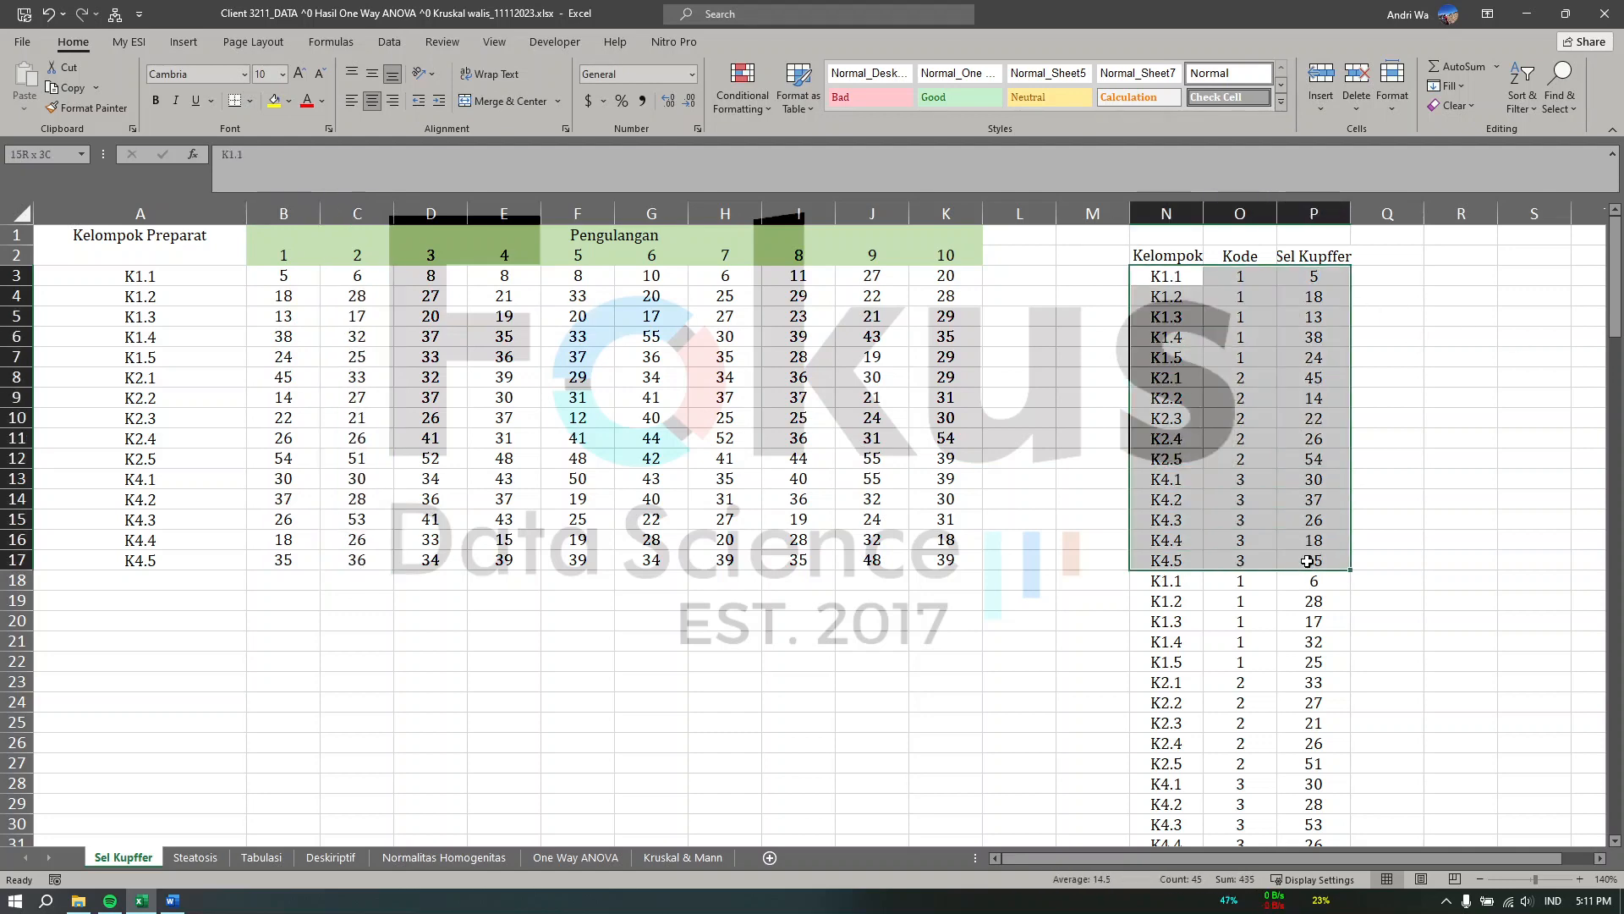
{"action": "scroll", "coordinate": [1307, 570], "scroll_direction": "down", "scroll_amount": 2}
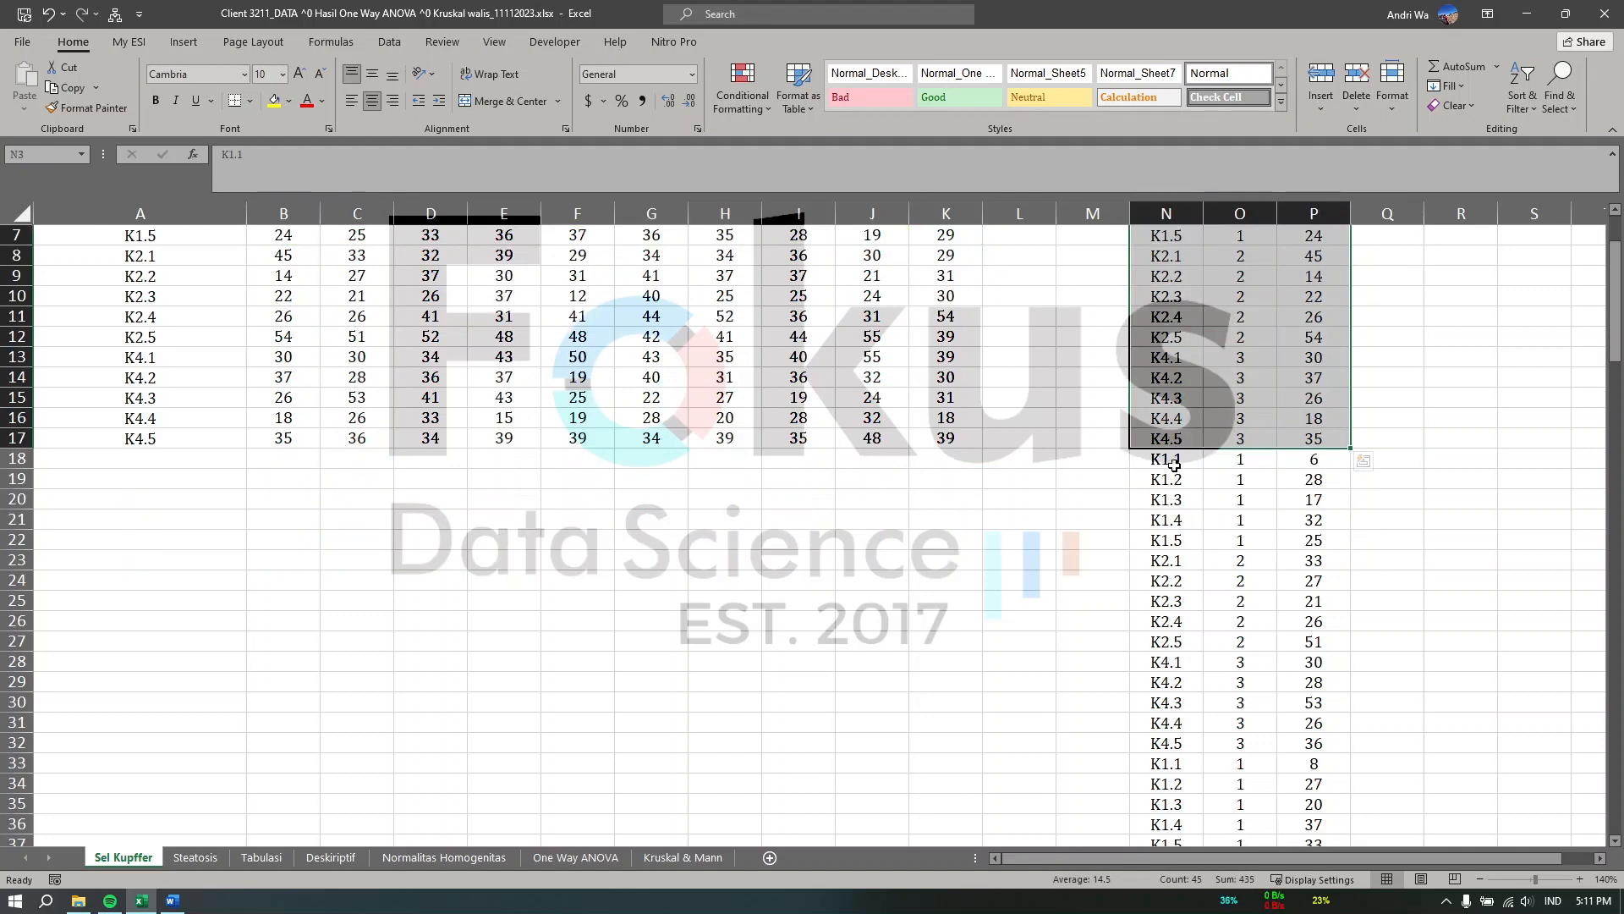
{"action": "left_click_drag", "start_coordinate": [1176, 459], "coordinate": [1327, 747]}
{"action": "scroll", "coordinate": [1378, 700], "scroll_direction": "down", "scroll_amount": 12}
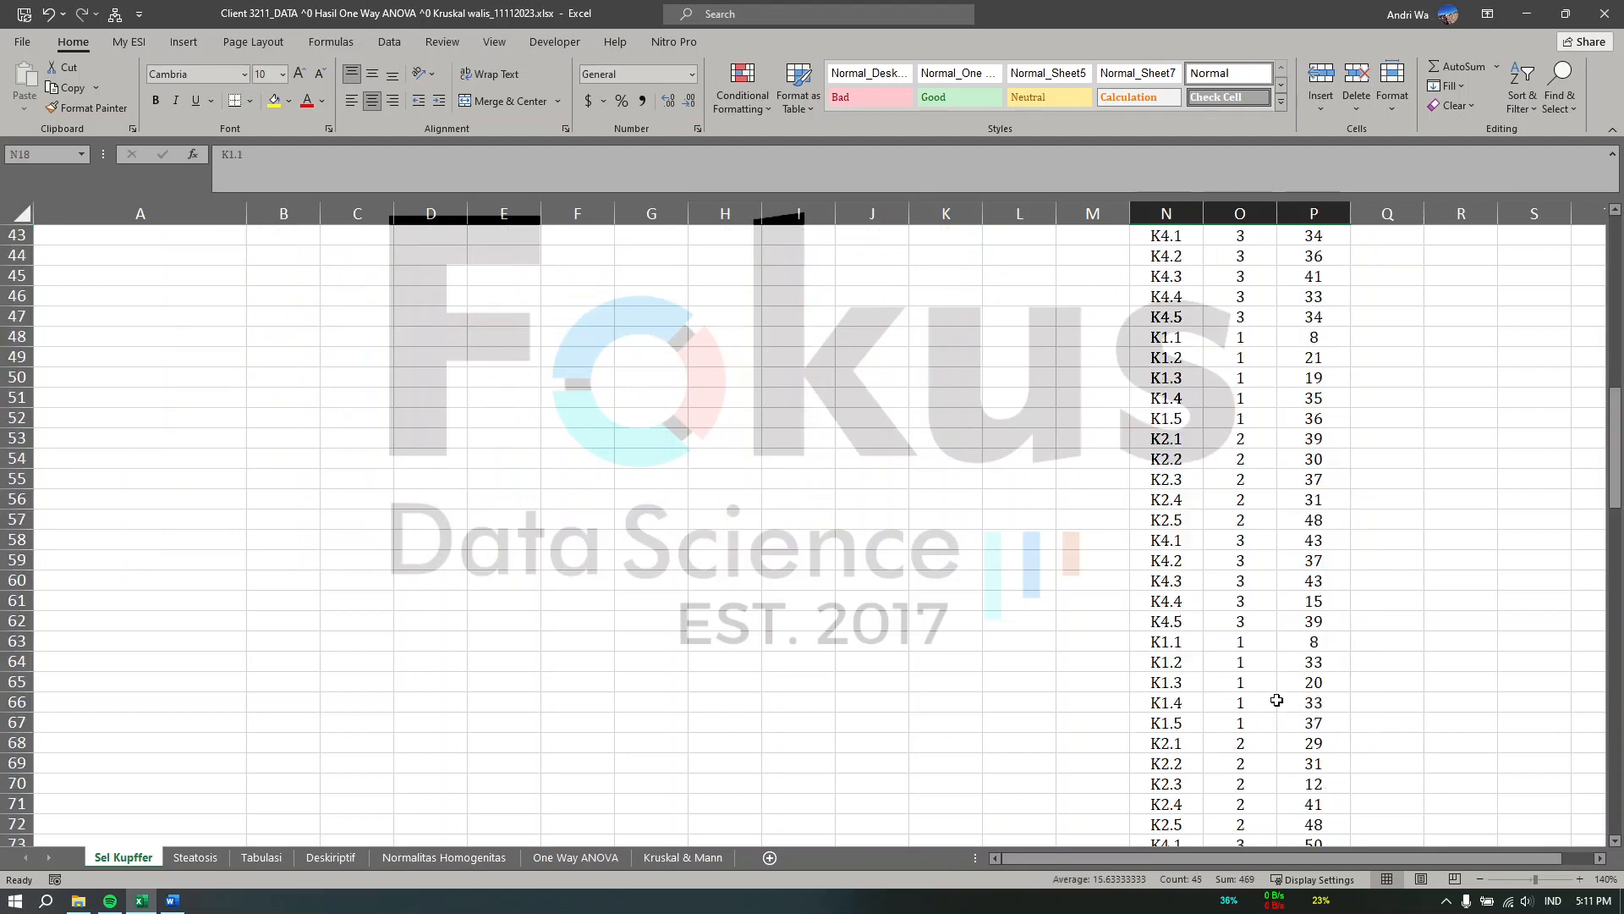
{"action": "scroll", "coordinate": [1255, 685], "scroll_direction": "up", "scroll_amount": 14}
{"action": "left_click", "coordinate": [1083, 518]}
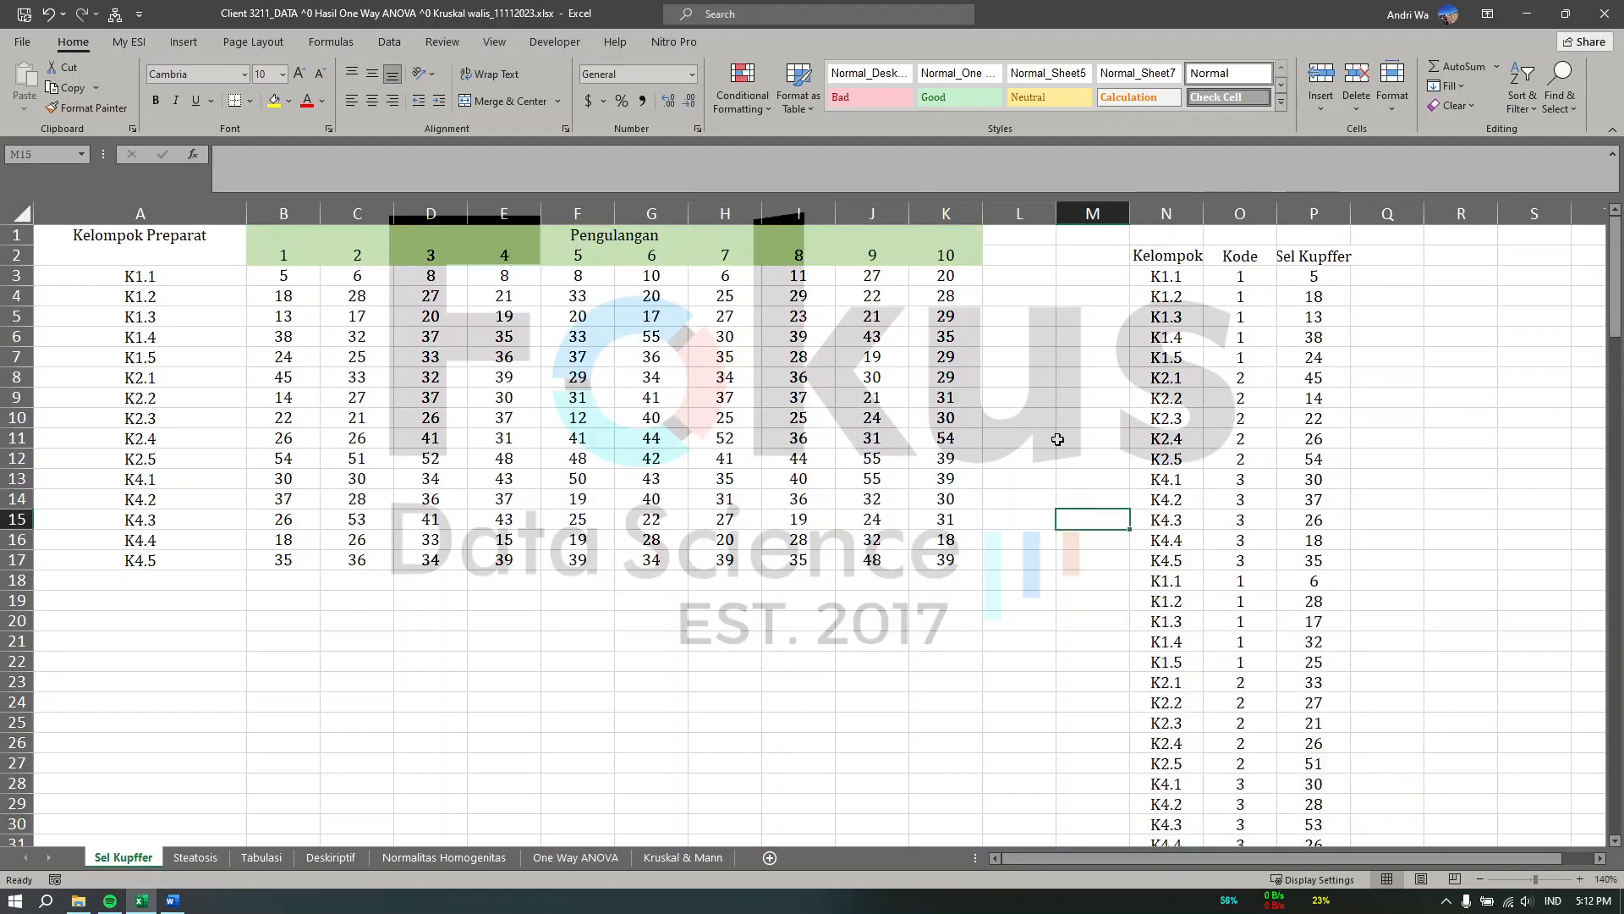
{"action": "left_click", "coordinate": [955, 212]}
{"action": "left_click_drag", "start_coordinate": [953, 262], "coordinate": [952, 562]}
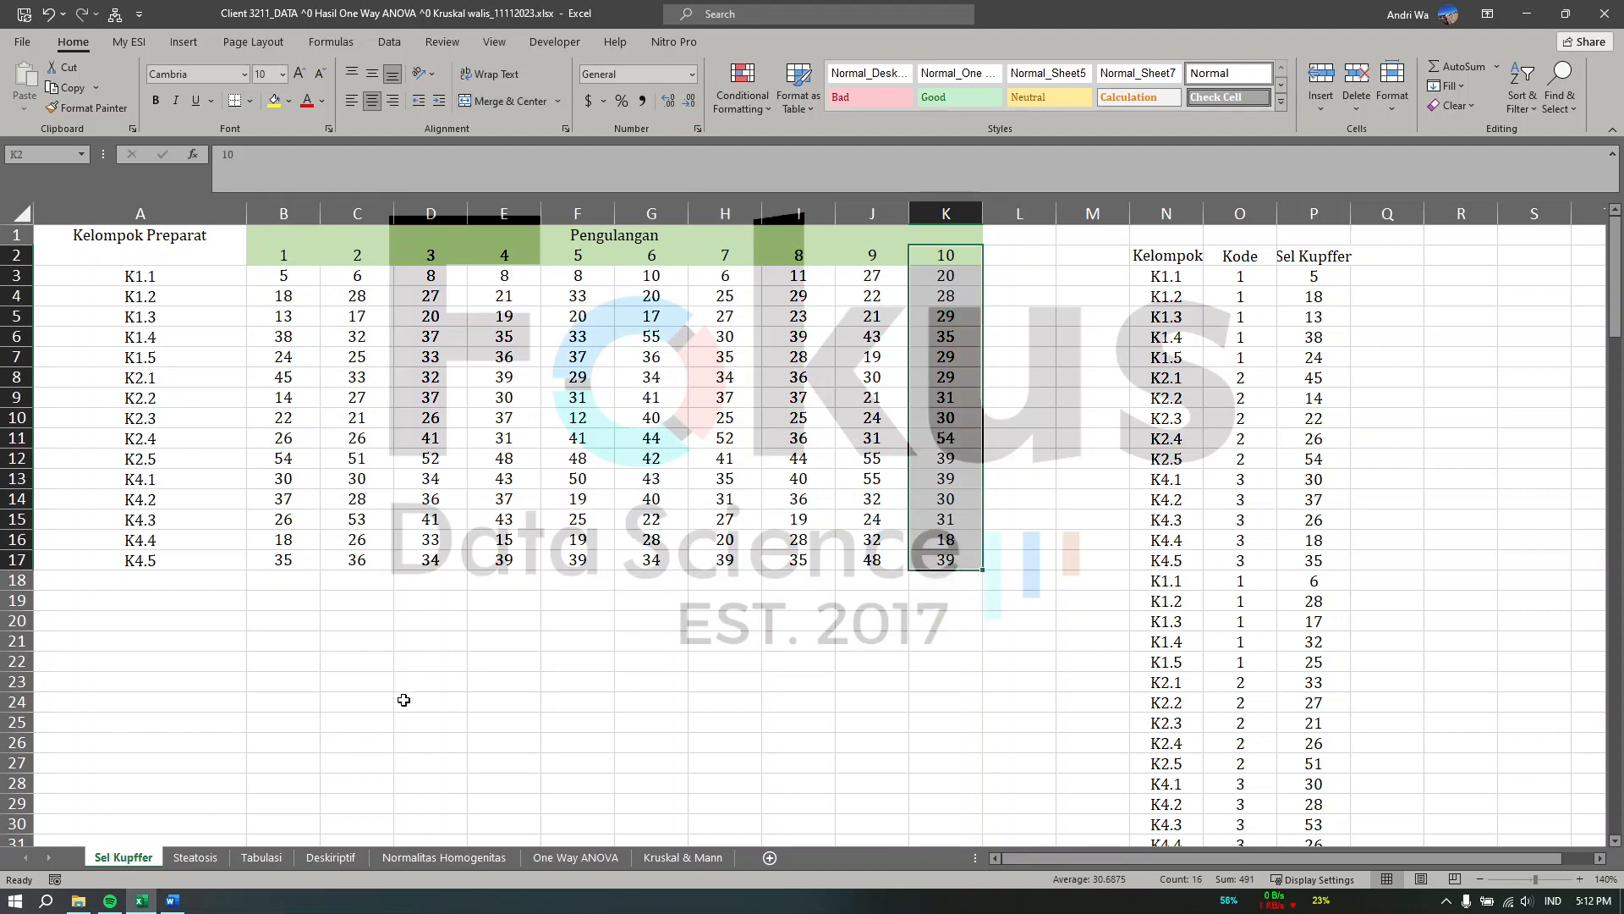
Step: Examine the wide table and the stacked columns on the Steatosis sheet
{"action": "left_click", "coordinate": [196, 858]}
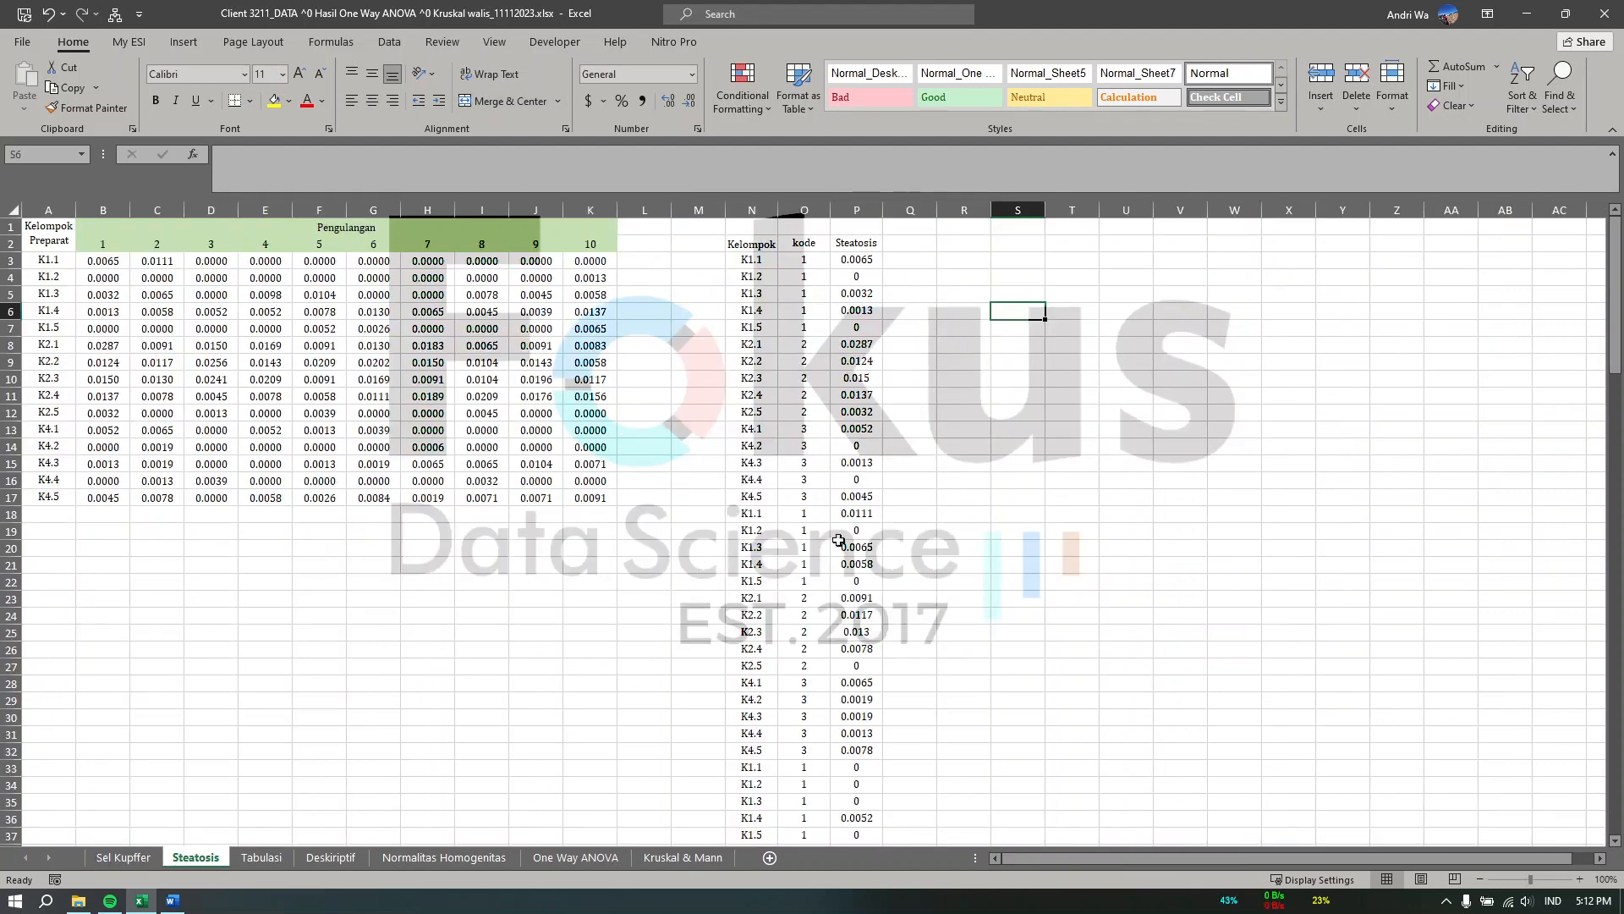
{"action": "left_click", "coordinate": [869, 499]}
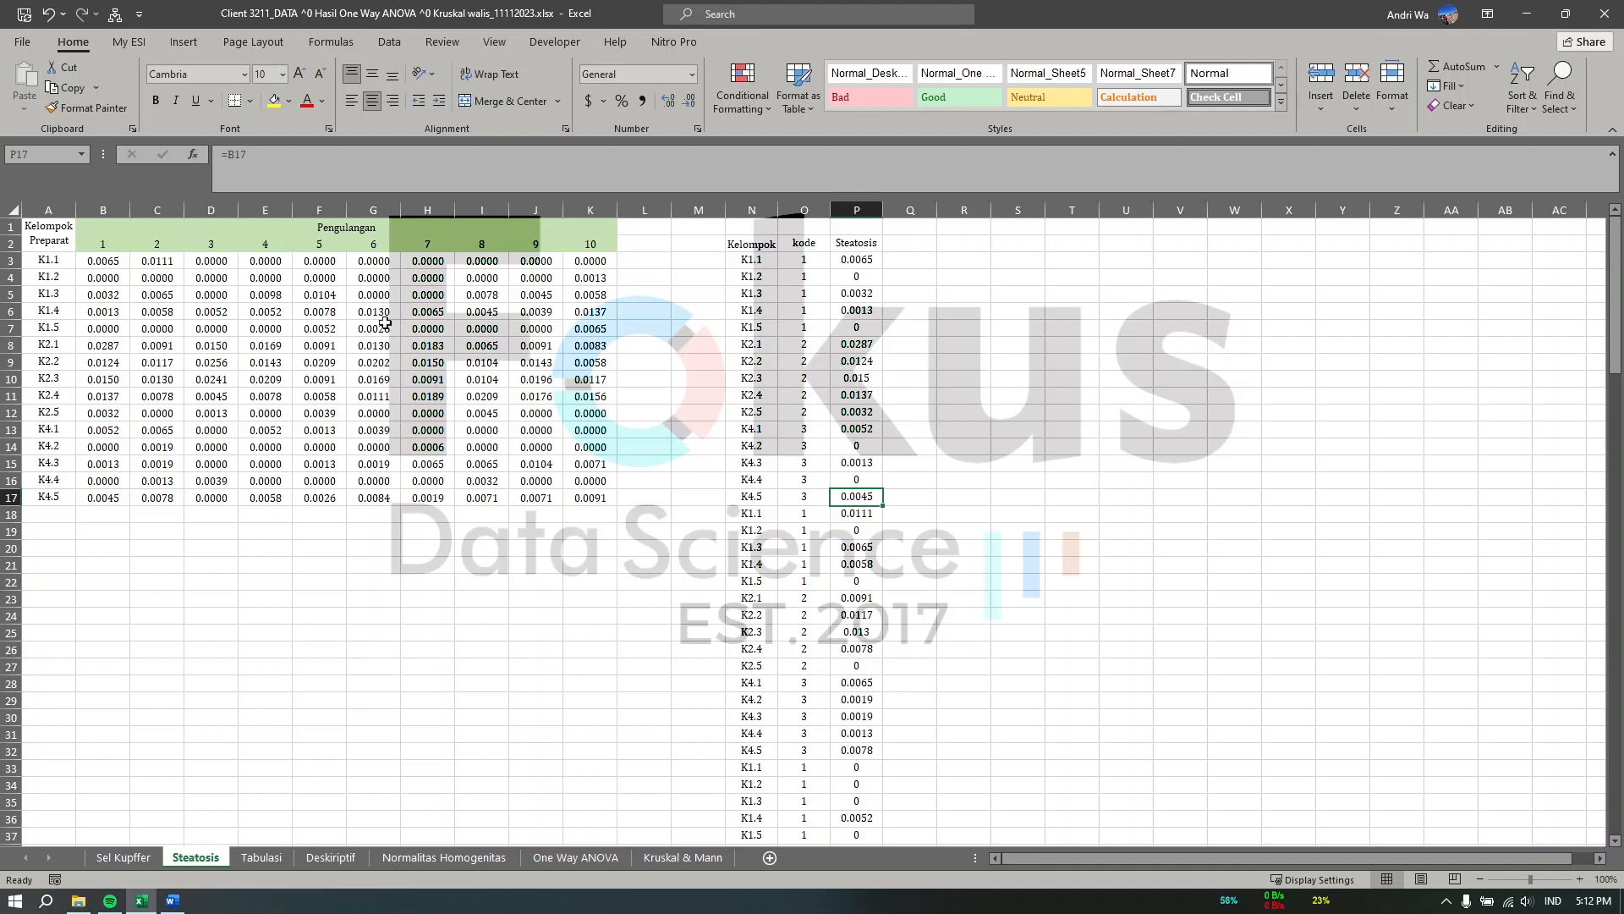
{"action": "left_click_drag", "start_coordinate": [73, 243], "coordinate": [533, 498]}
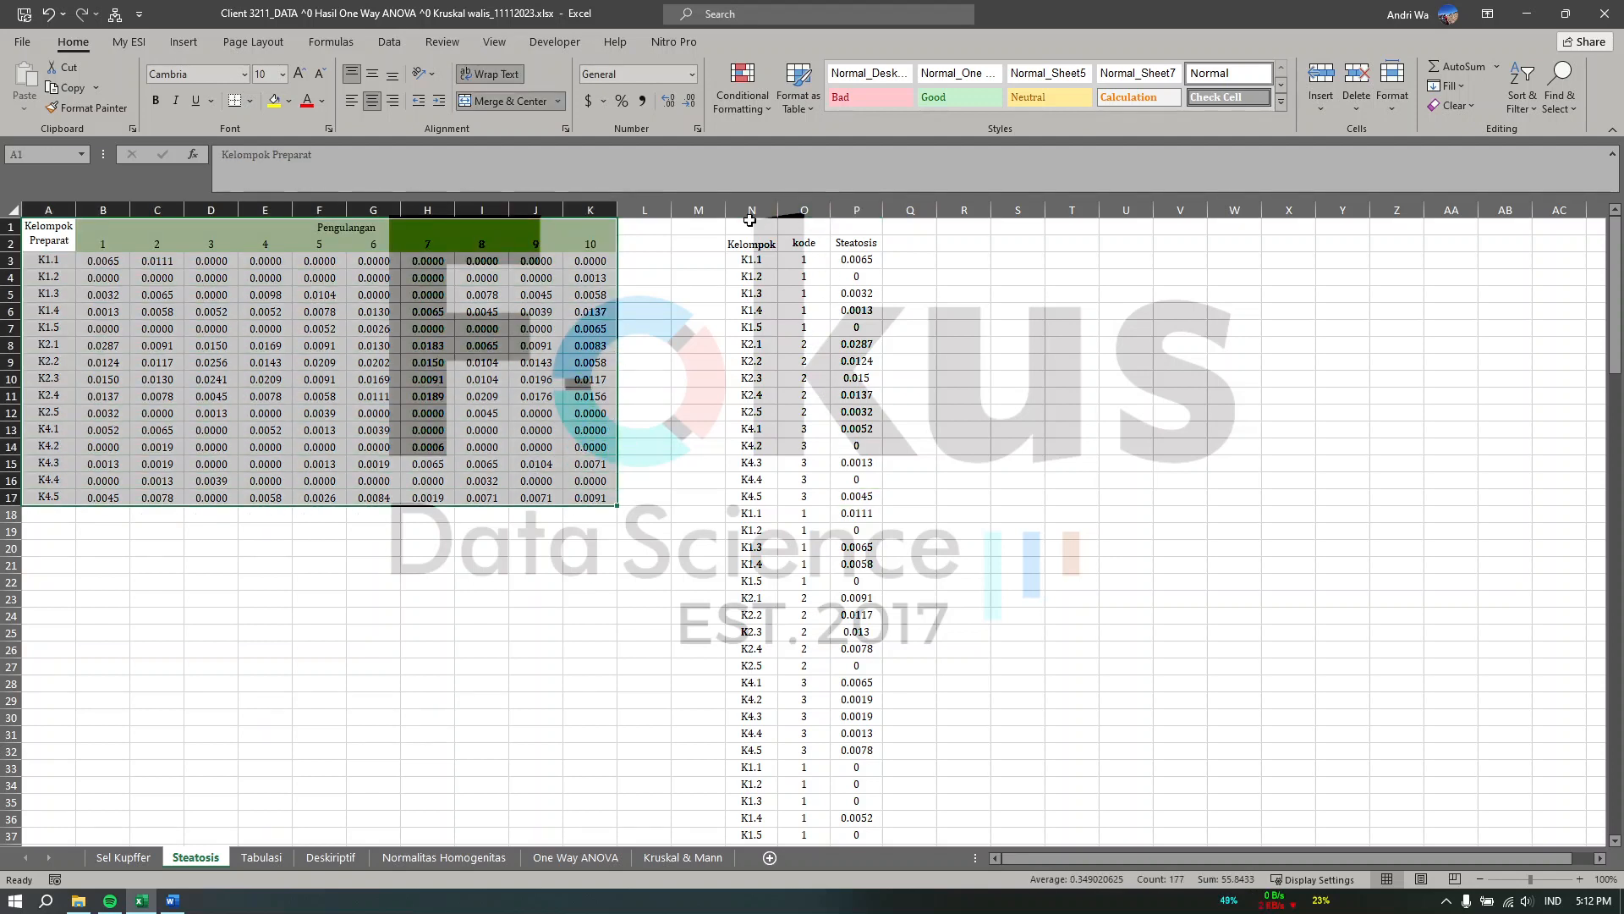
{"action": "left_click", "coordinate": [766, 206]}
{"action": "scroll", "coordinate": [787, 453], "scroll_direction": "up", "scroll_amount": 2, "text": "ctrl"}
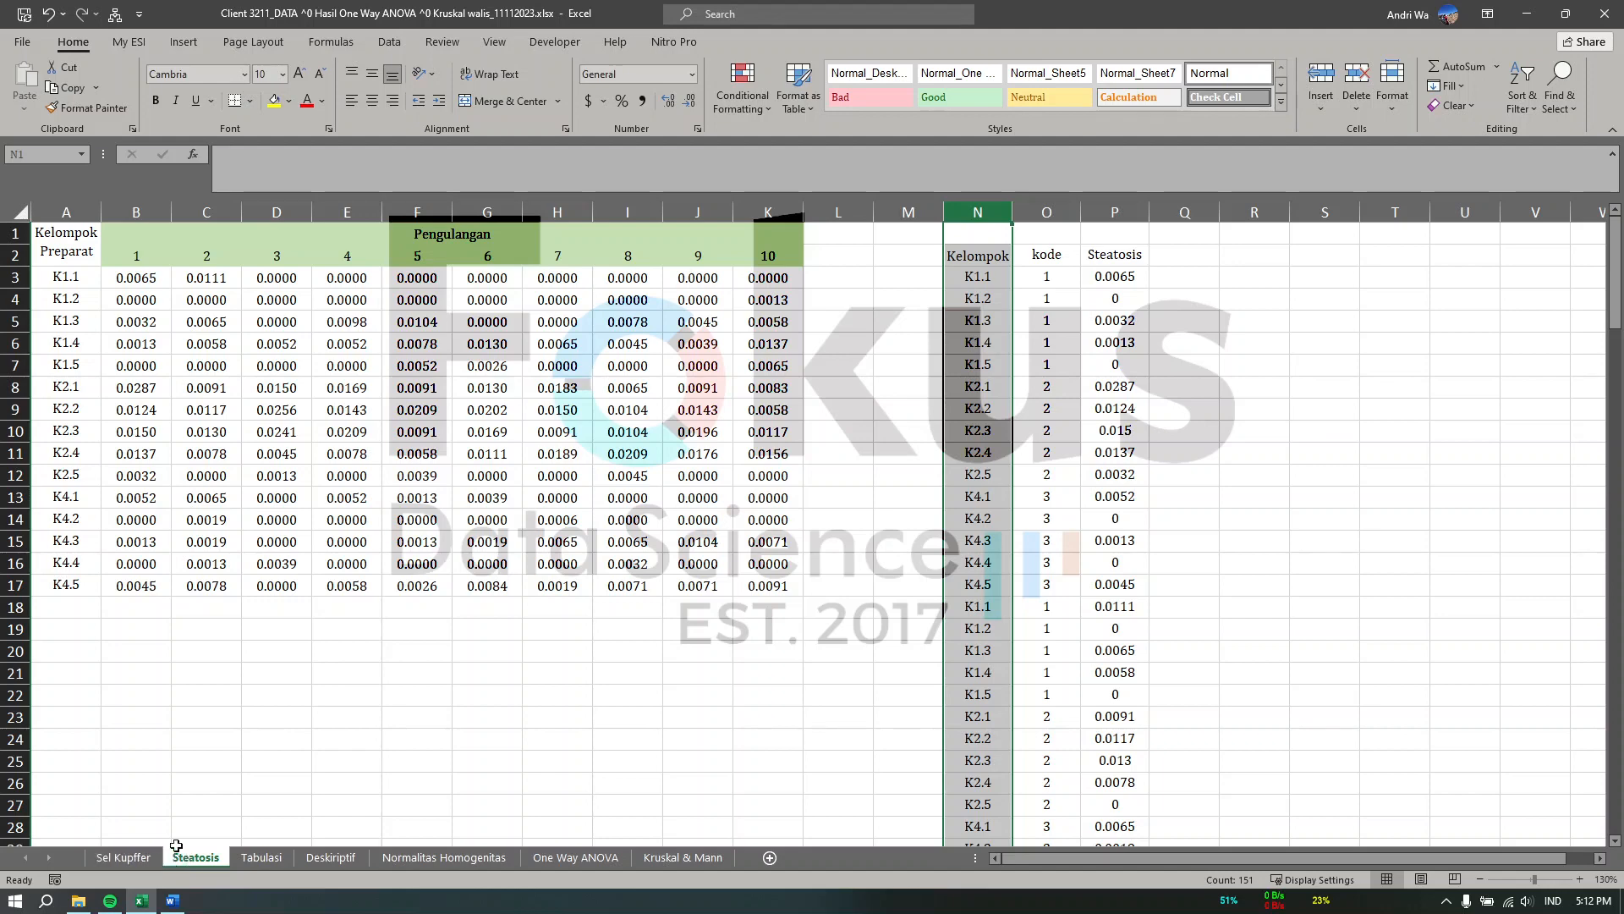
Step: On the Tabulasi sheet, widen columns A to D, from Kelompok Preparat to Sel Kupffer
{"action": "left_click", "coordinate": [263, 859]}
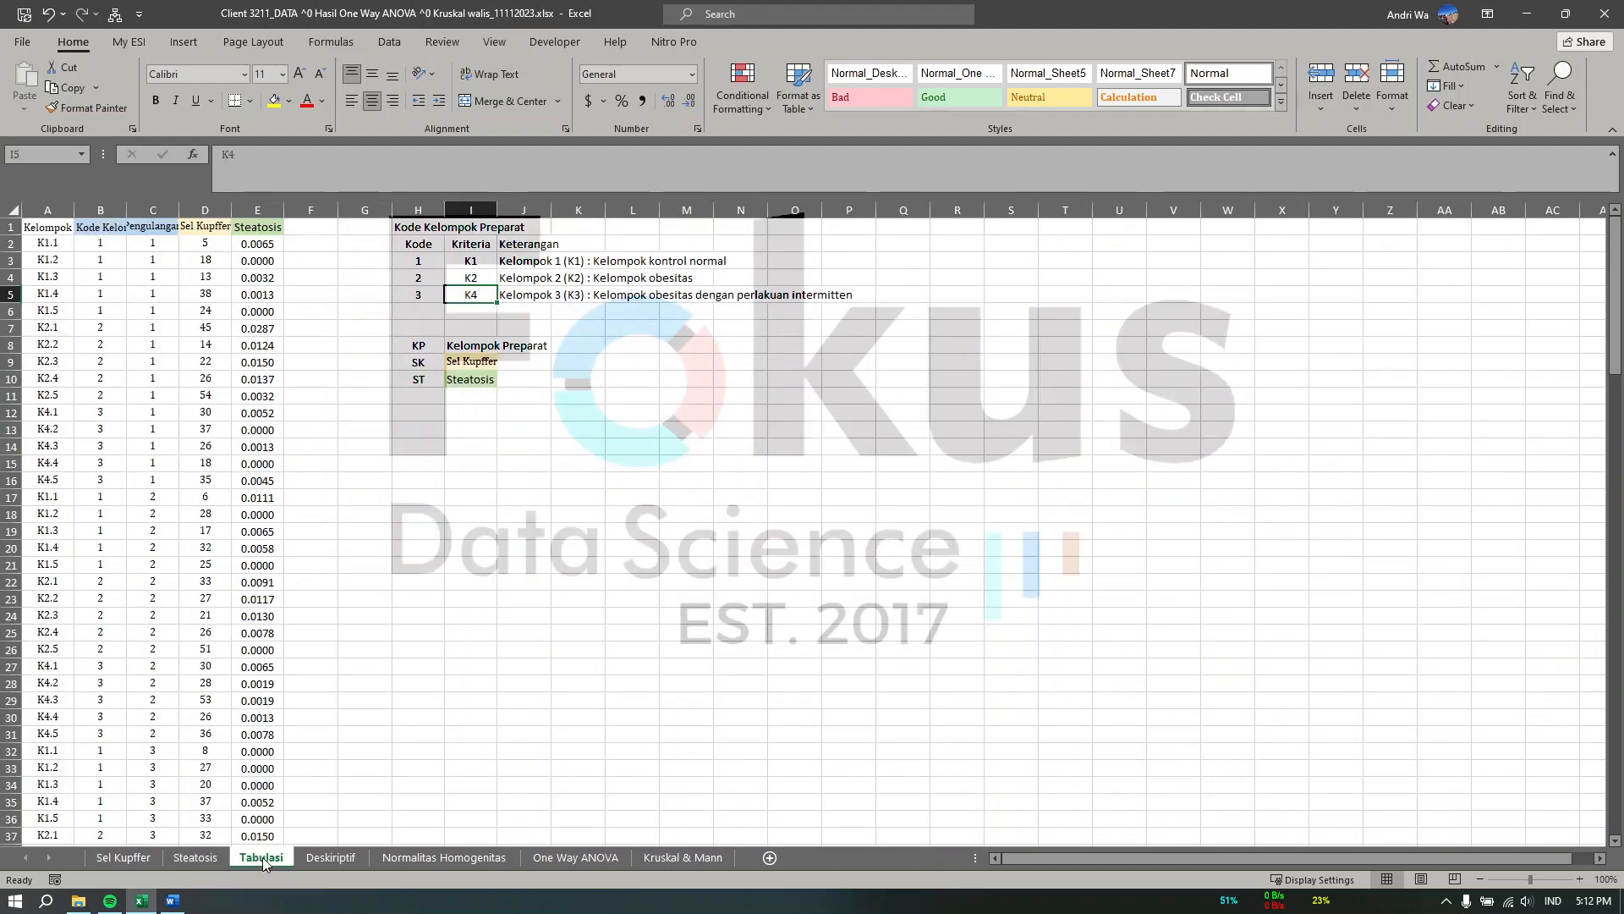
{"action": "left_click", "coordinate": [465, 518]}
{"action": "left_click_drag", "start_coordinate": [75, 210], "coordinate": [268, 210]}
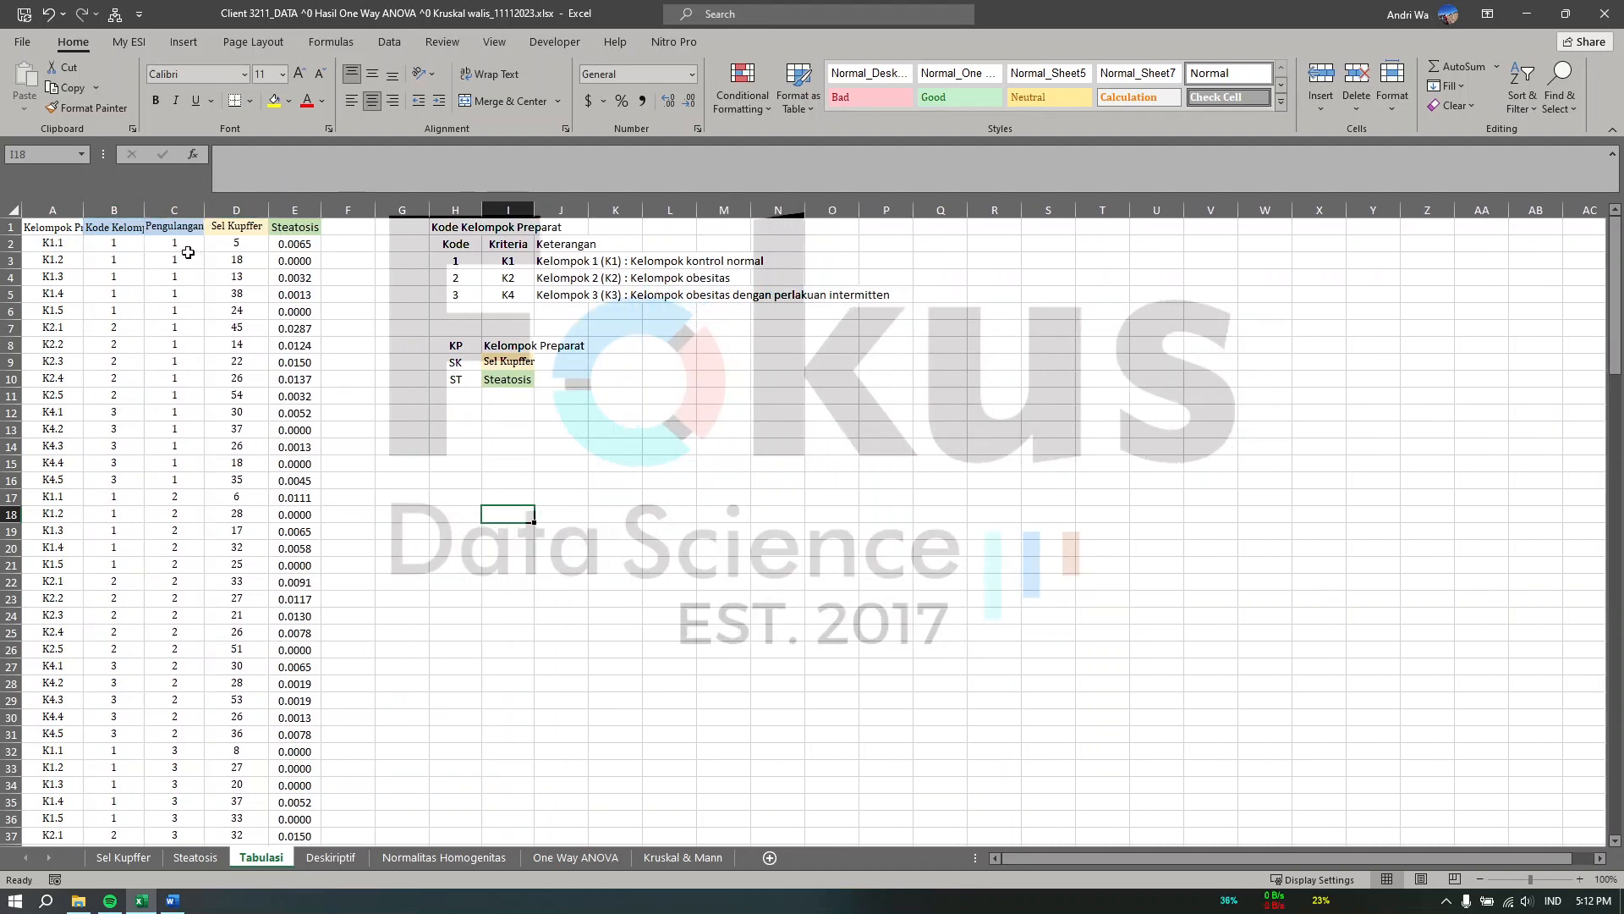
Step: Review the Kelompok Preparat and Kode Kelompok columns and the criteria in the Kode Kelompok Preparat legend
{"action": "left_click", "coordinate": [68, 227]}
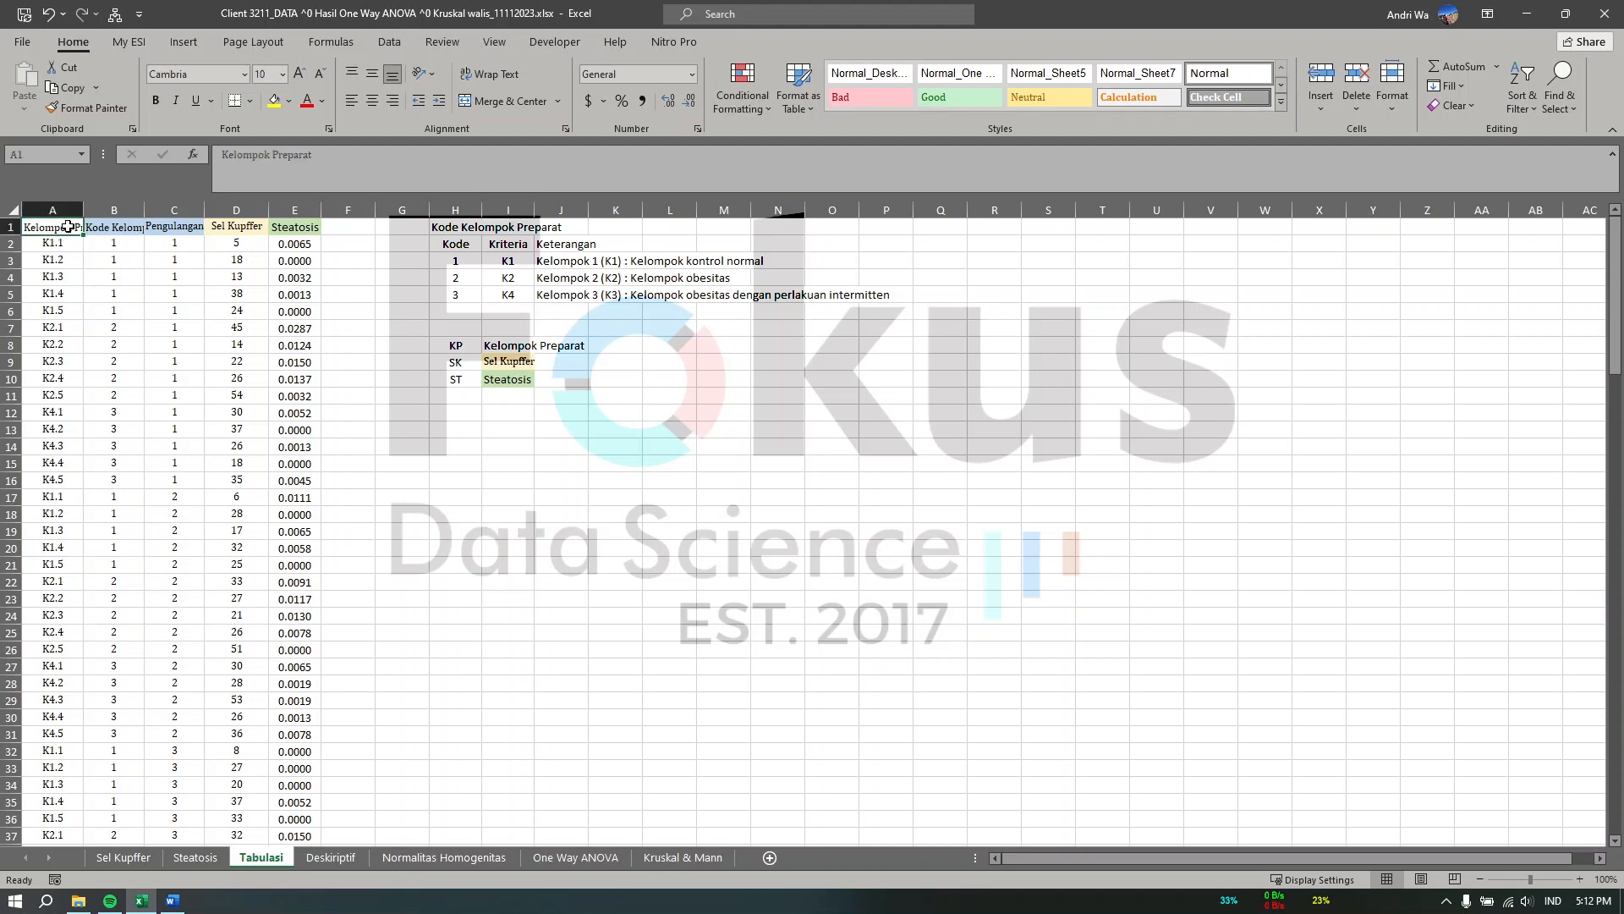
{"action": "left_click", "coordinate": [75, 246]}
{"action": "left_click", "coordinate": [115, 228]}
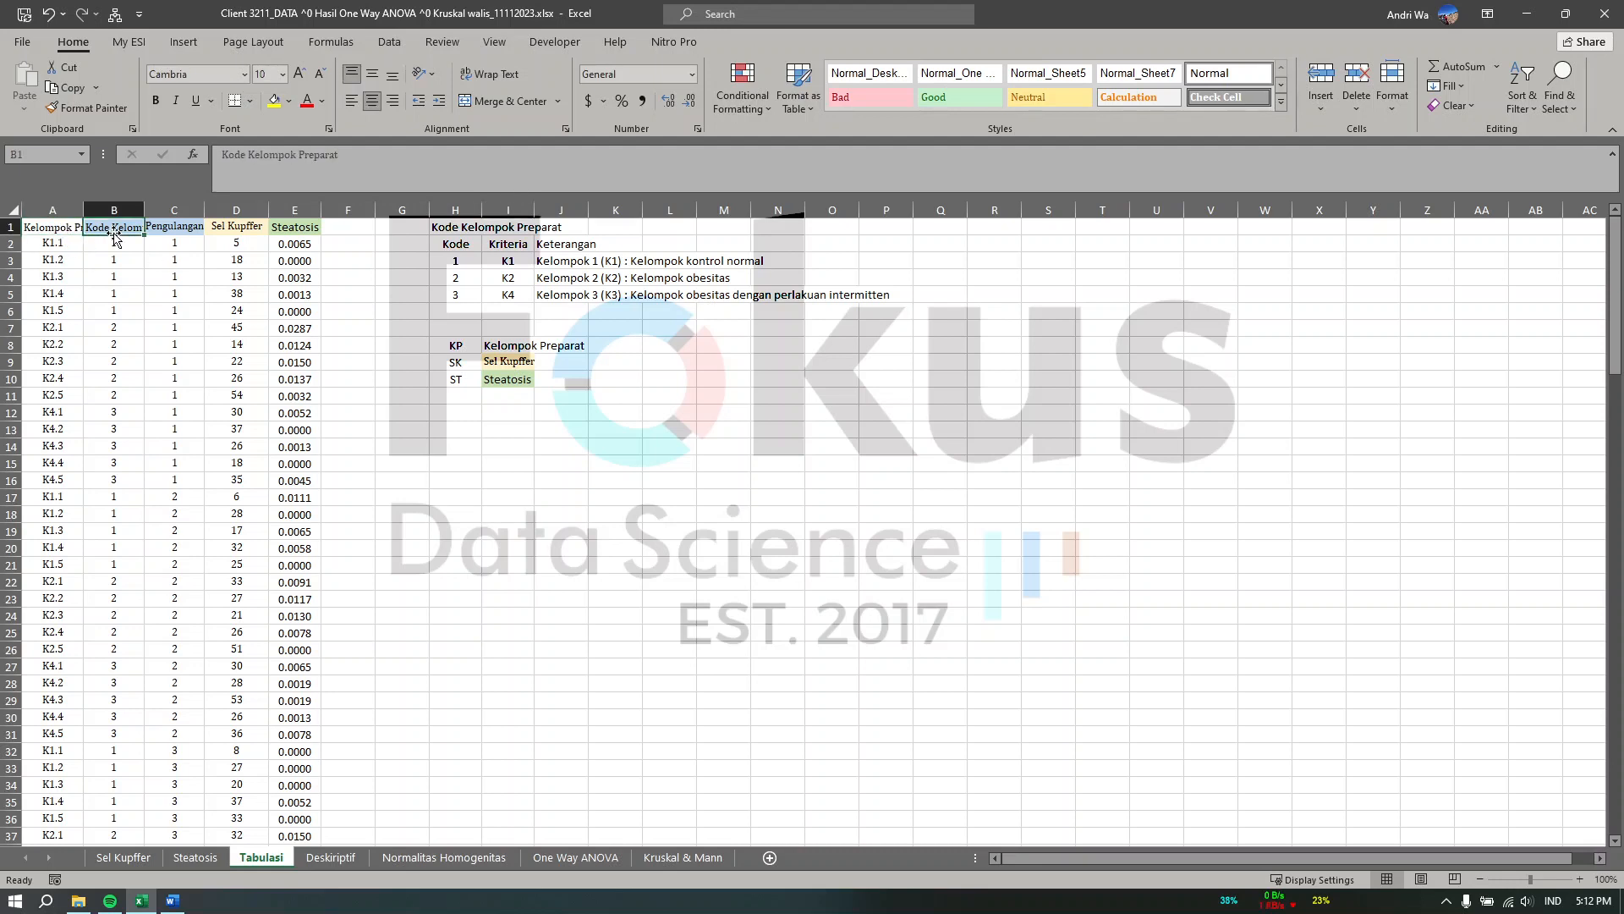
{"action": "left_click", "coordinate": [114, 242]}
{"action": "left_click_drag", "start_coordinate": [114, 242], "coordinate": [107, 313]}
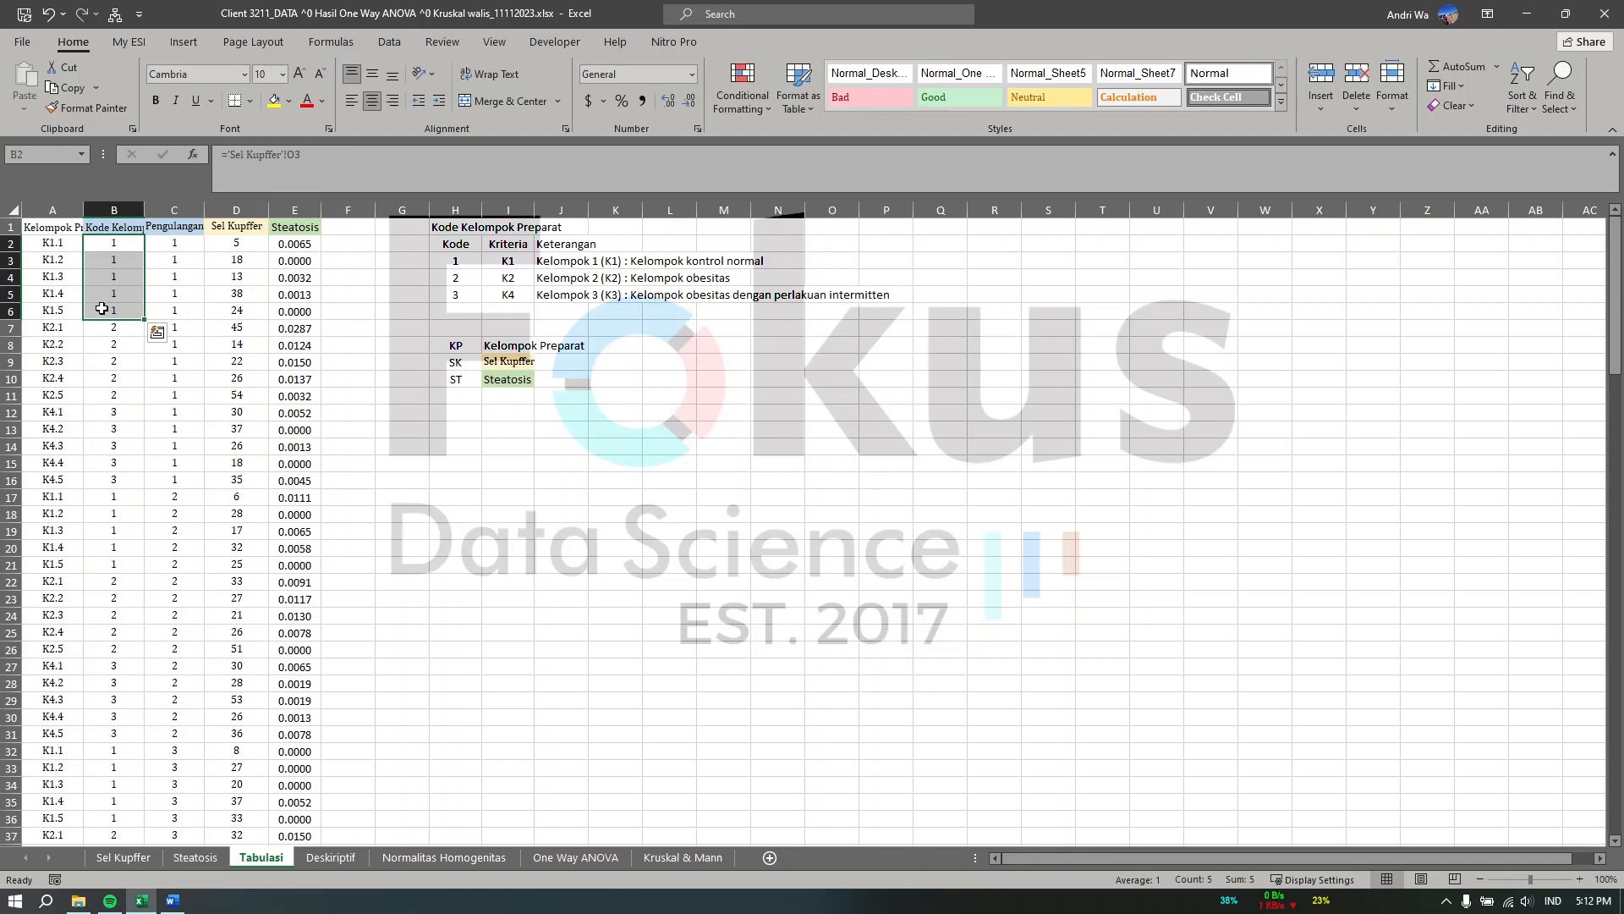
{"action": "left_click", "coordinate": [51, 247]}
{"action": "left_click", "coordinate": [532, 269]}
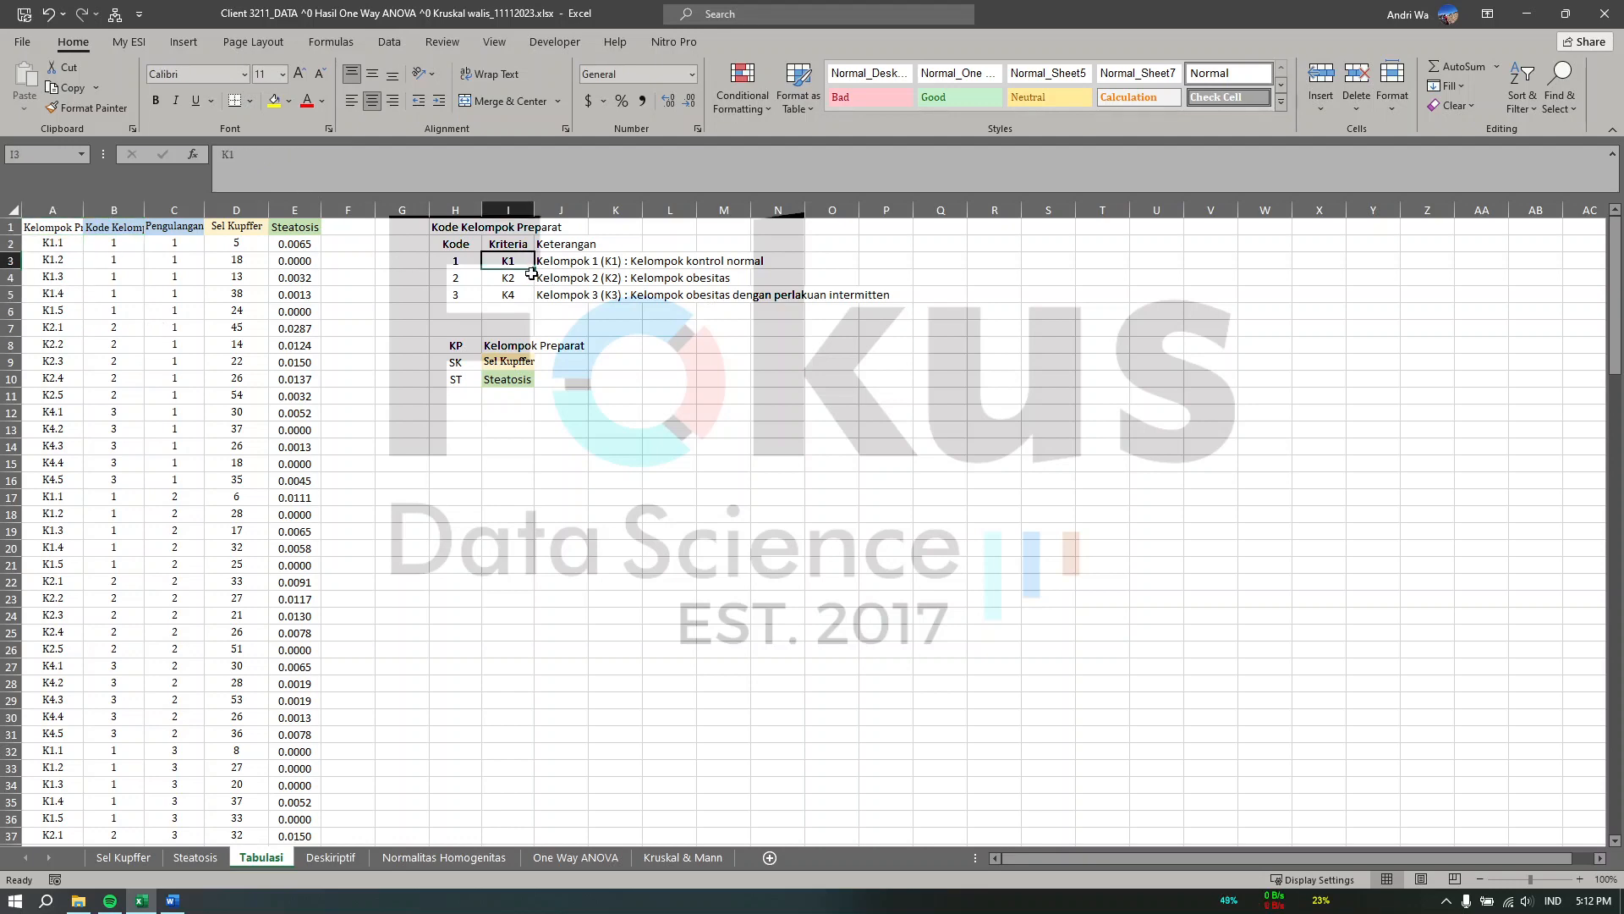
{"action": "scroll", "coordinate": [532, 273], "scroll_direction": "up", "scroll_amount": 1, "text": "ctrl"}
{"action": "left_click", "coordinate": [605, 296]}
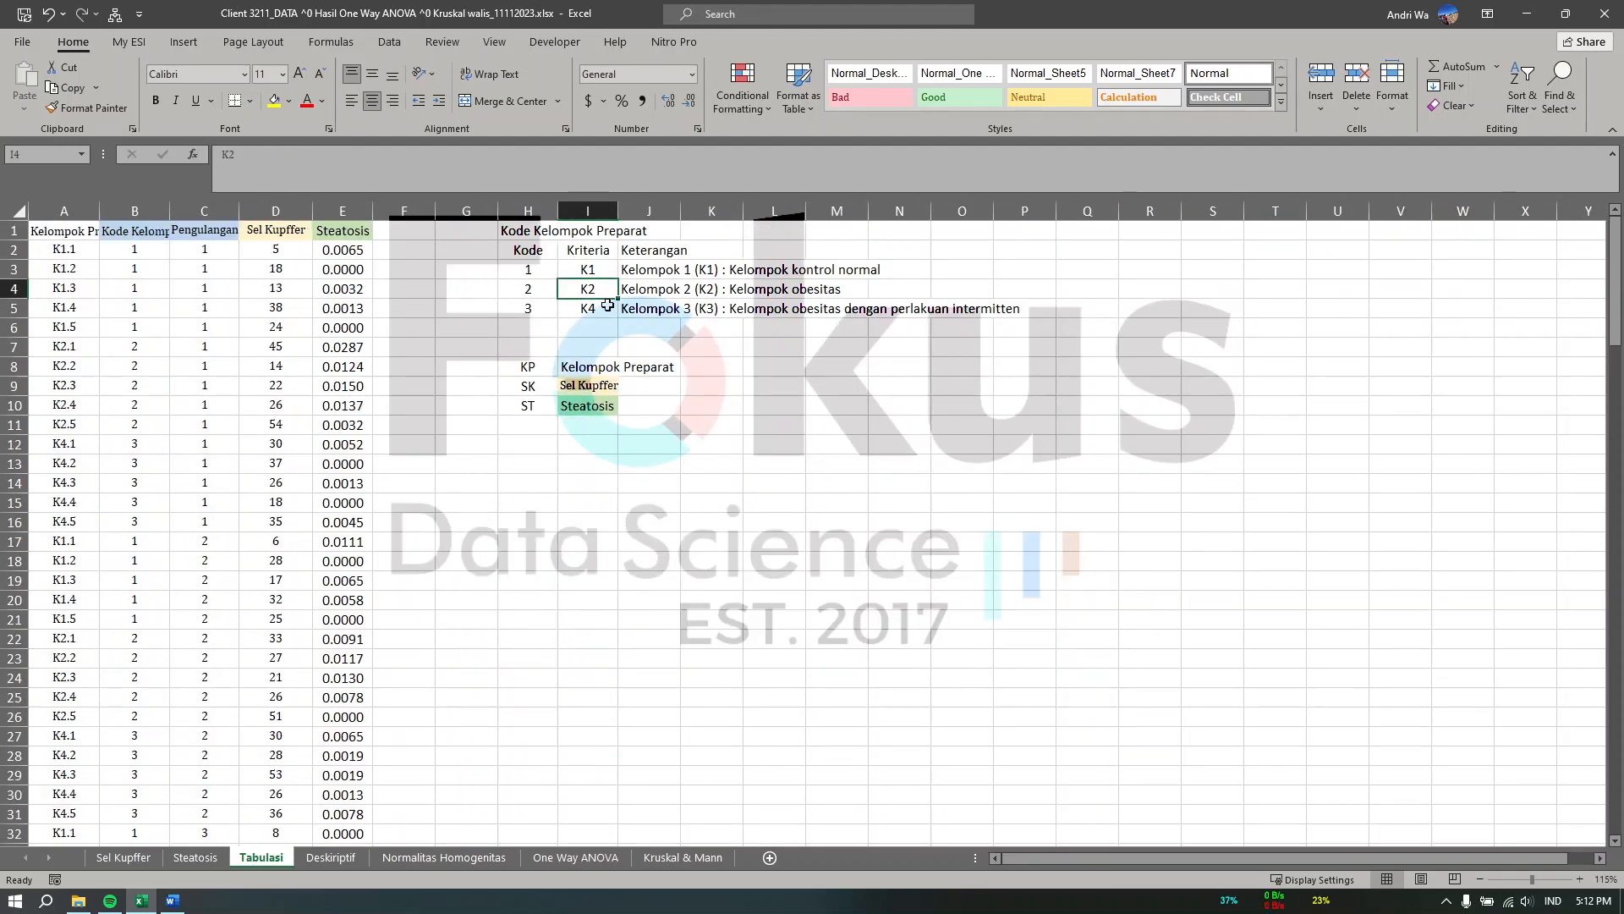
{"action": "left_click", "coordinate": [606, 308]}
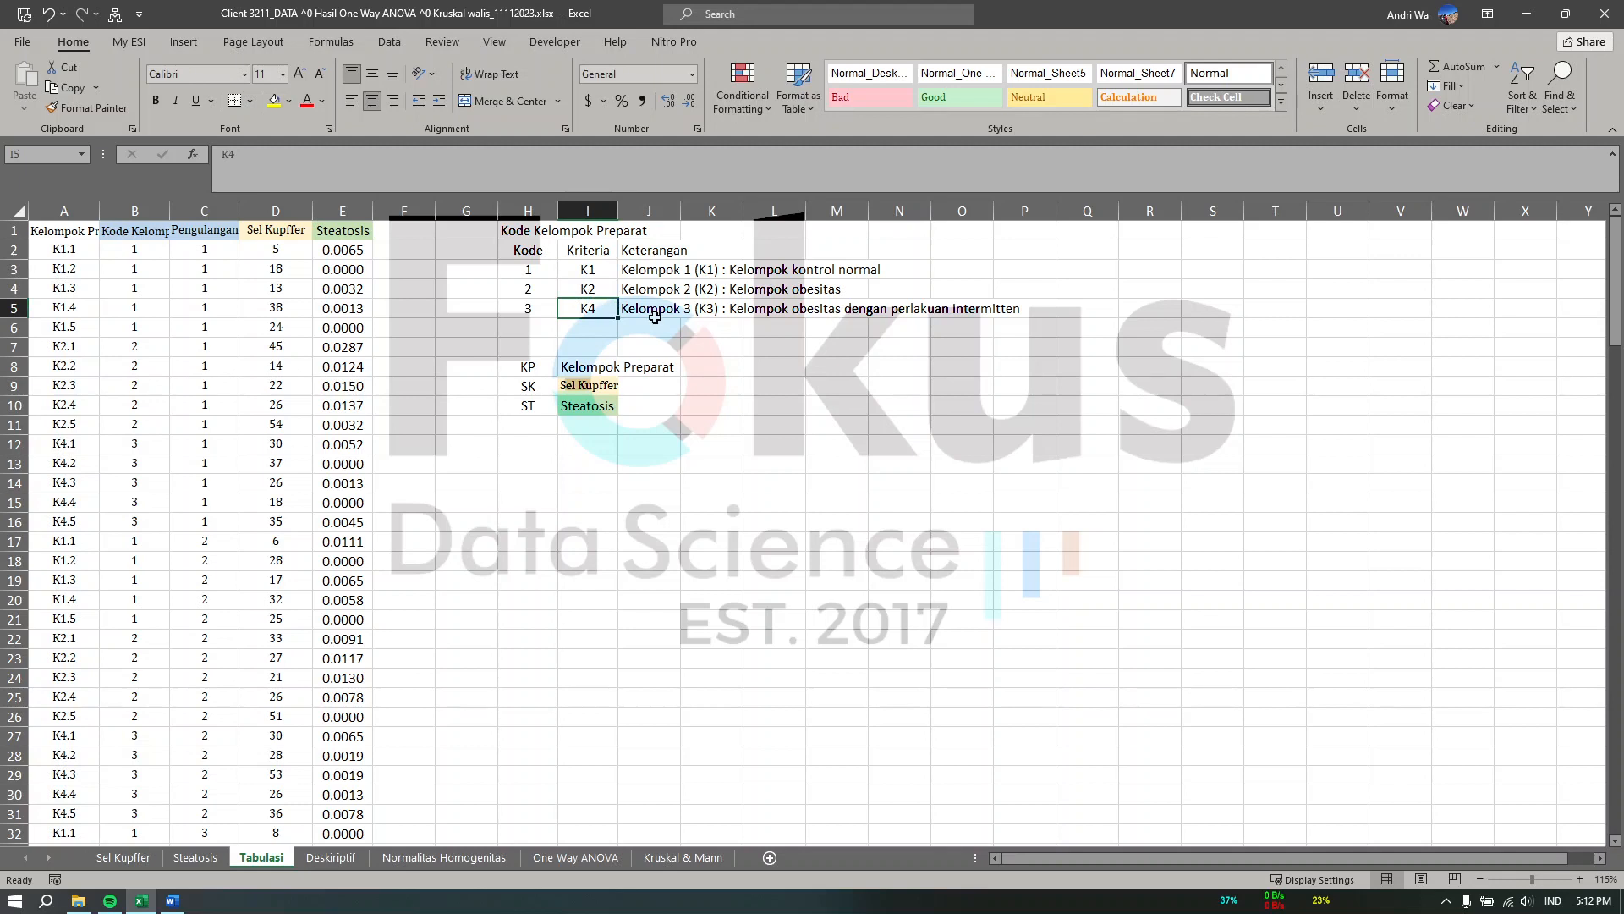
Step: Match each criterion in the Kode Kelompok Preparat legend with its numeric code
{"action": "left_click", "coordinate": [542, 249]}
{"action": "key", "text": "Down"}
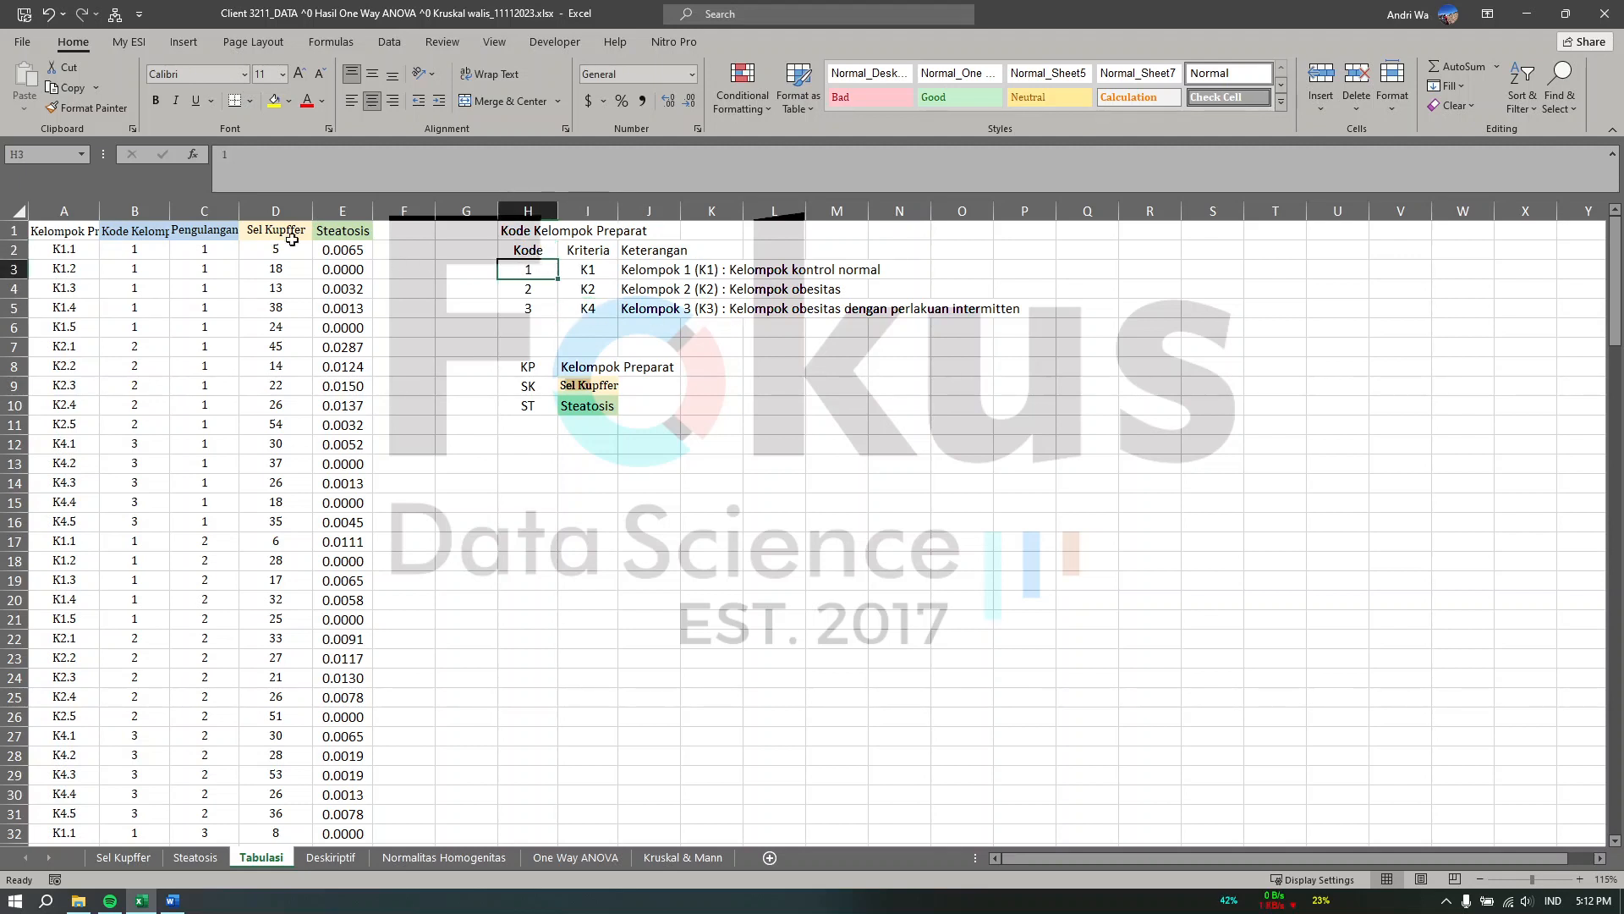
{"action": "left_click", "coordinate": [115, 231]}
{"action": "left_click", "coordinate": [72, 251]}
{"action": "left_click", "coordinate": [594, 271]}
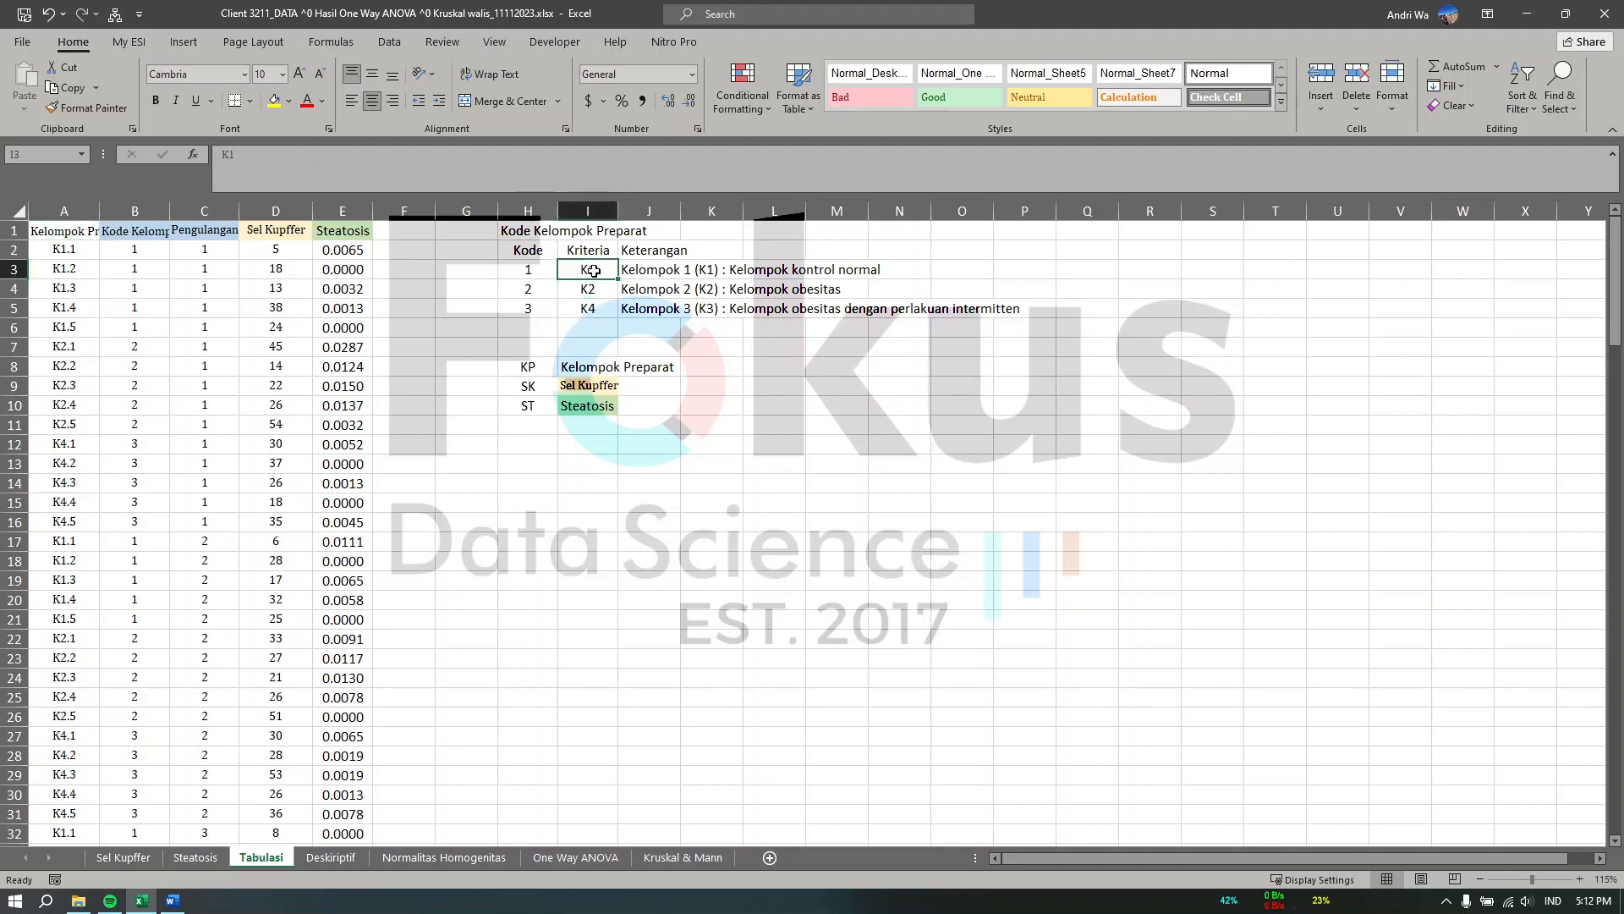
{"action": "left_click", "coordinate": [543, 272]}
{"action": "left_click", "coordinate": [592, 291]}
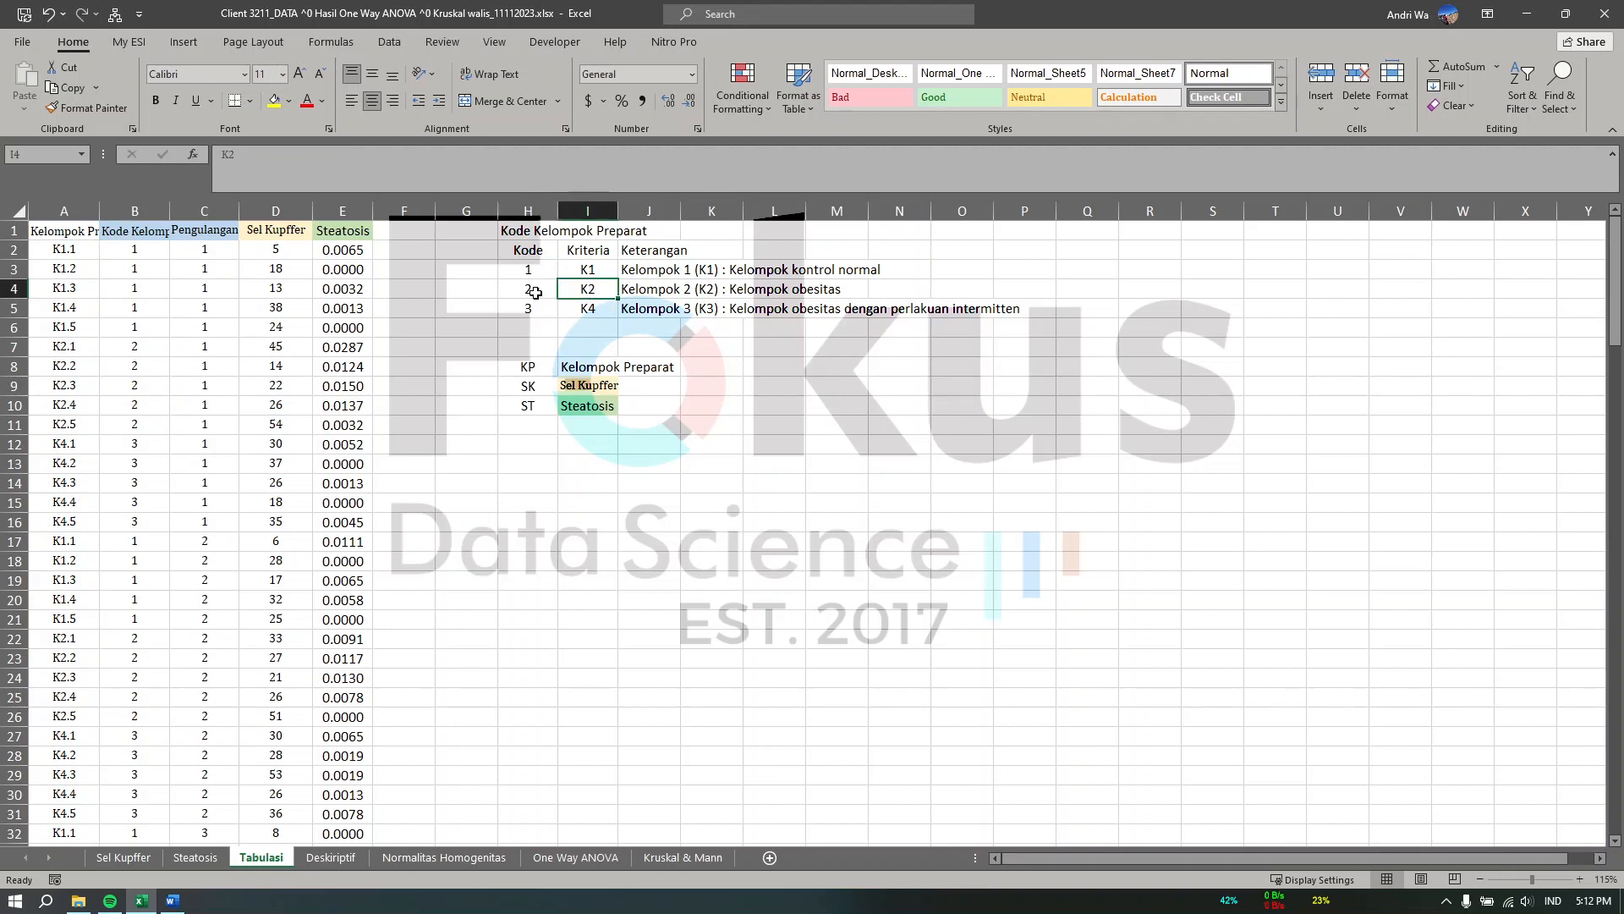
{"action": "left_click", "coordinate": [536, 293]}
{"action": "left_click", "coordinate": [591, 309]}
{"action": "left_click", "coordinate": [530, 307]}
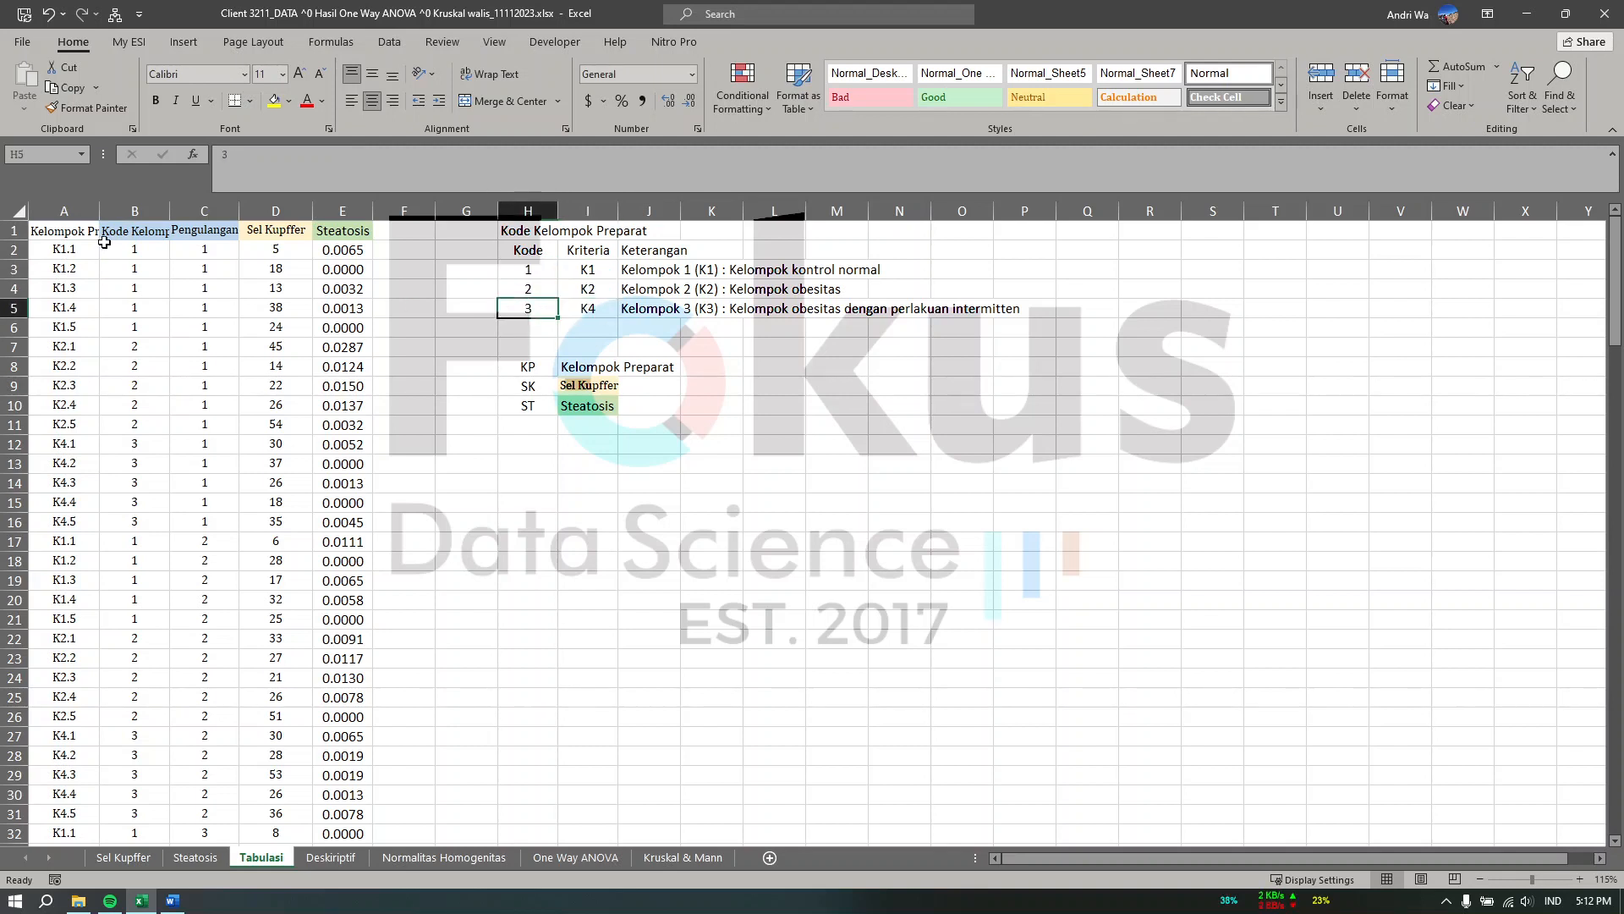
Step: Check the group codes beside the K4 preparations and the second set of K1 preparations on the Tabulasi sheet
{"action": "left_click", "coordinate": [134, 248]}
{"action": "left_click_drag", "start_coordinate": [66, 254], "coordinate": [154, 526]}
{"action": "scroll", "coordinate": [137, 502], "scroll_direction": "down", "scroll_amount": 2}
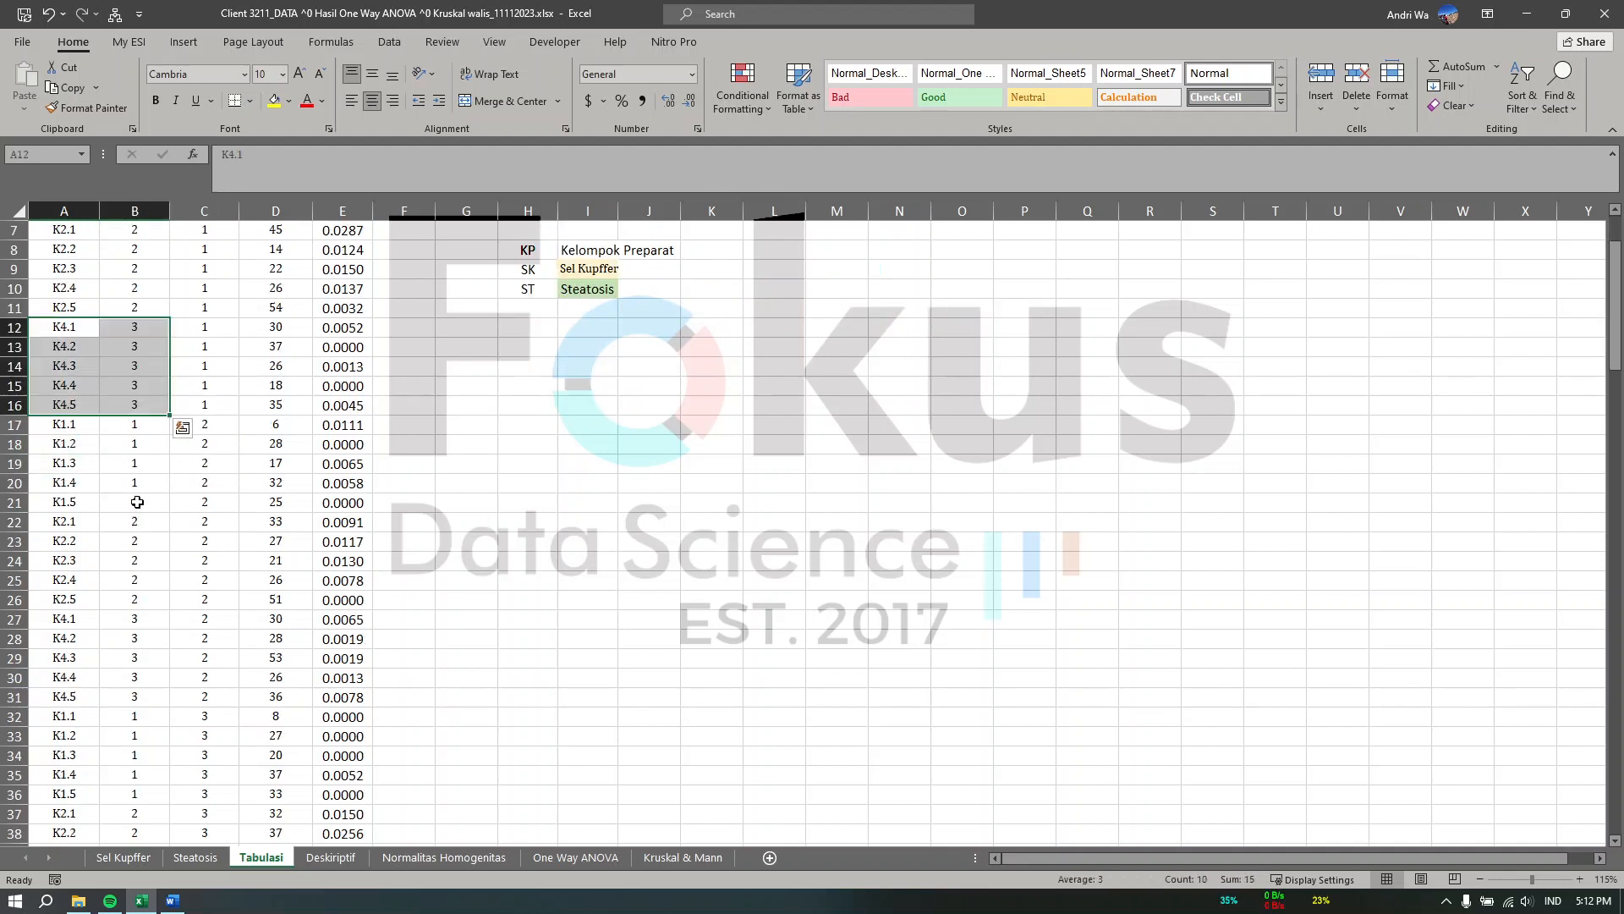
{"action": "left_click_drag", "start_coordinate": [92, 432], "coordinate": [127, 499]}
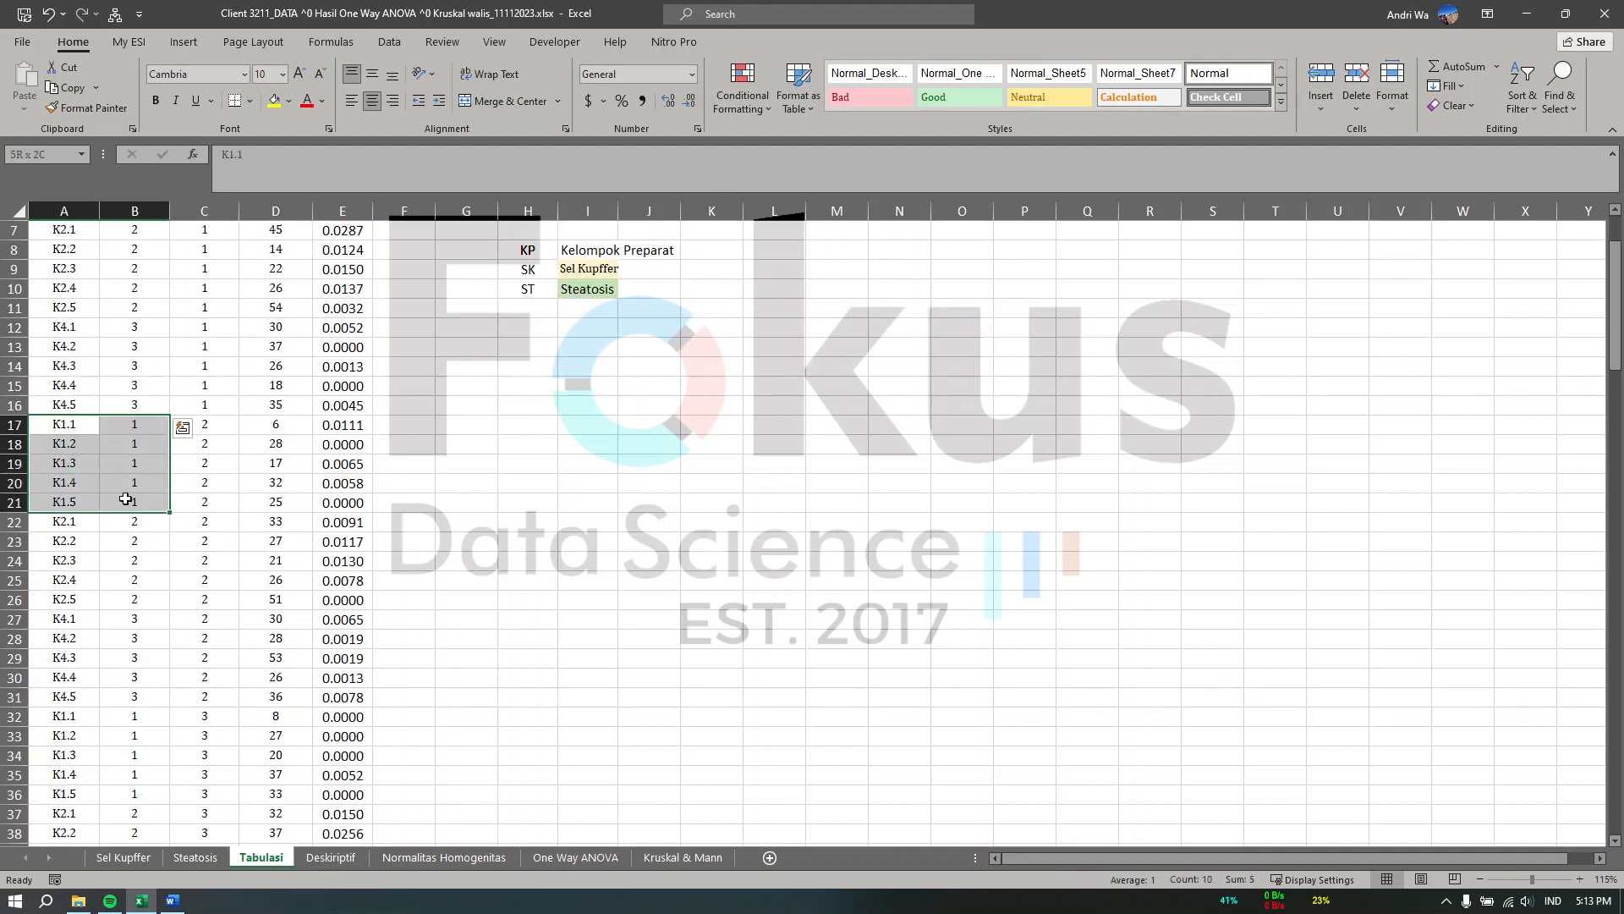
{"action": "scroll", "coordinate": [123, 491], "scroll_direction": "up", "scroll_amount": 2}
Step: Review the Pengulangan column on the Tabulasi sheet from its header down to the last data row
{"action": "left_click", "coordinate": [211, 235]}
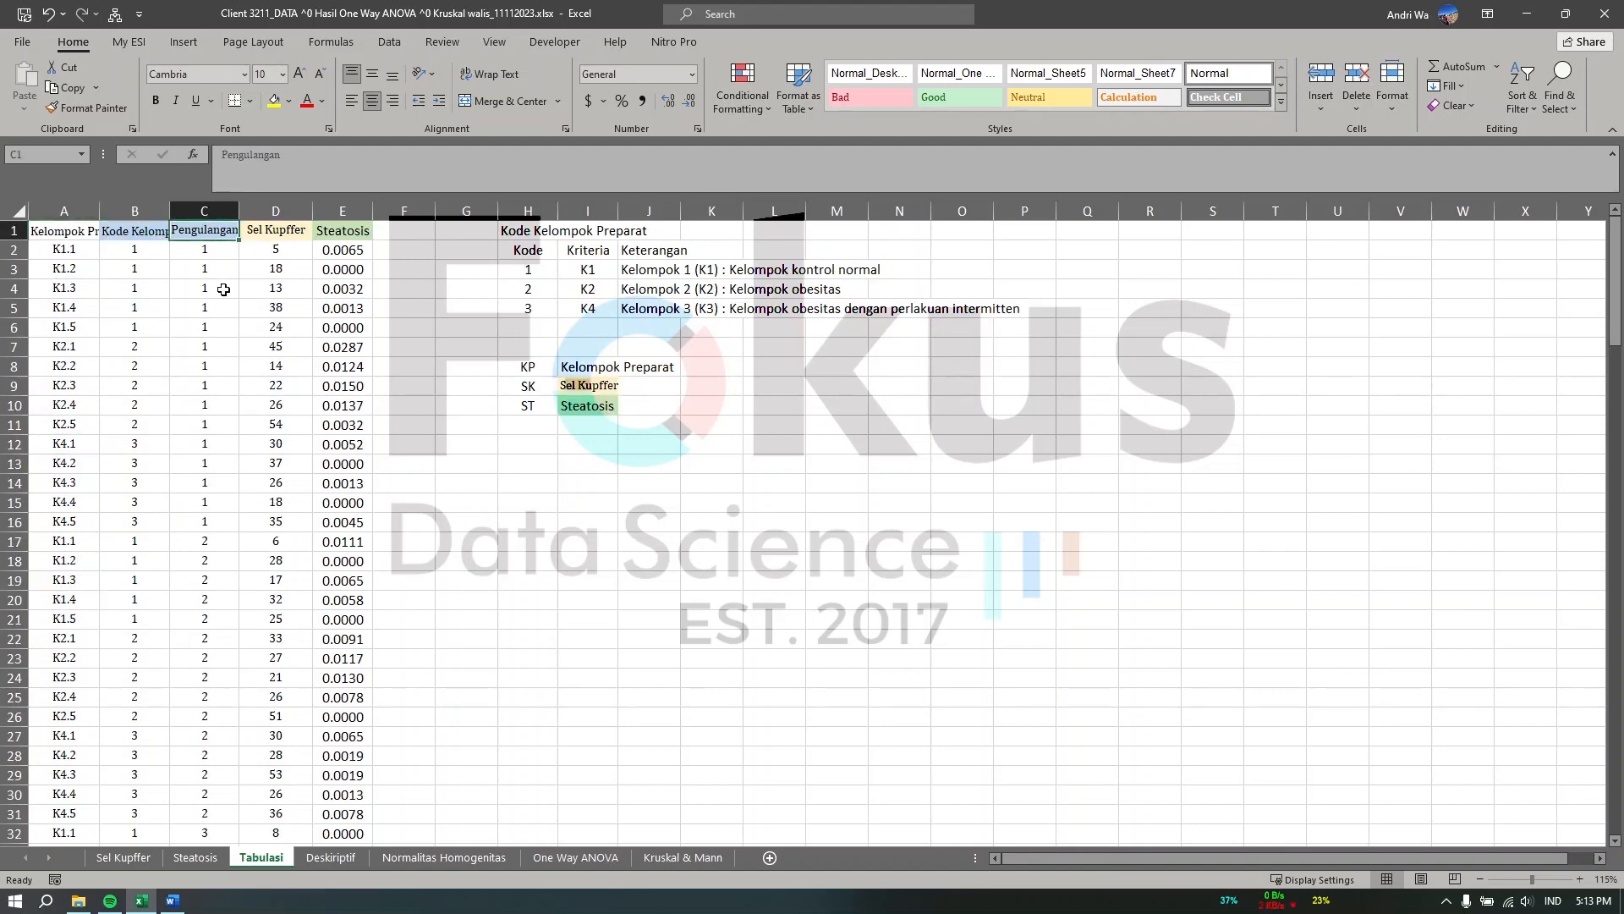
{"action": "left_click", "coordinate": [227, 254]}
{"action": "scroll", "coordinate": [240, 390], "scroll_direction": "down", "scroll_amount": 8}
{"action": "scroll", "coordinate": [239, 389], "scroll_direction": "down", "scroll_amount": 20}
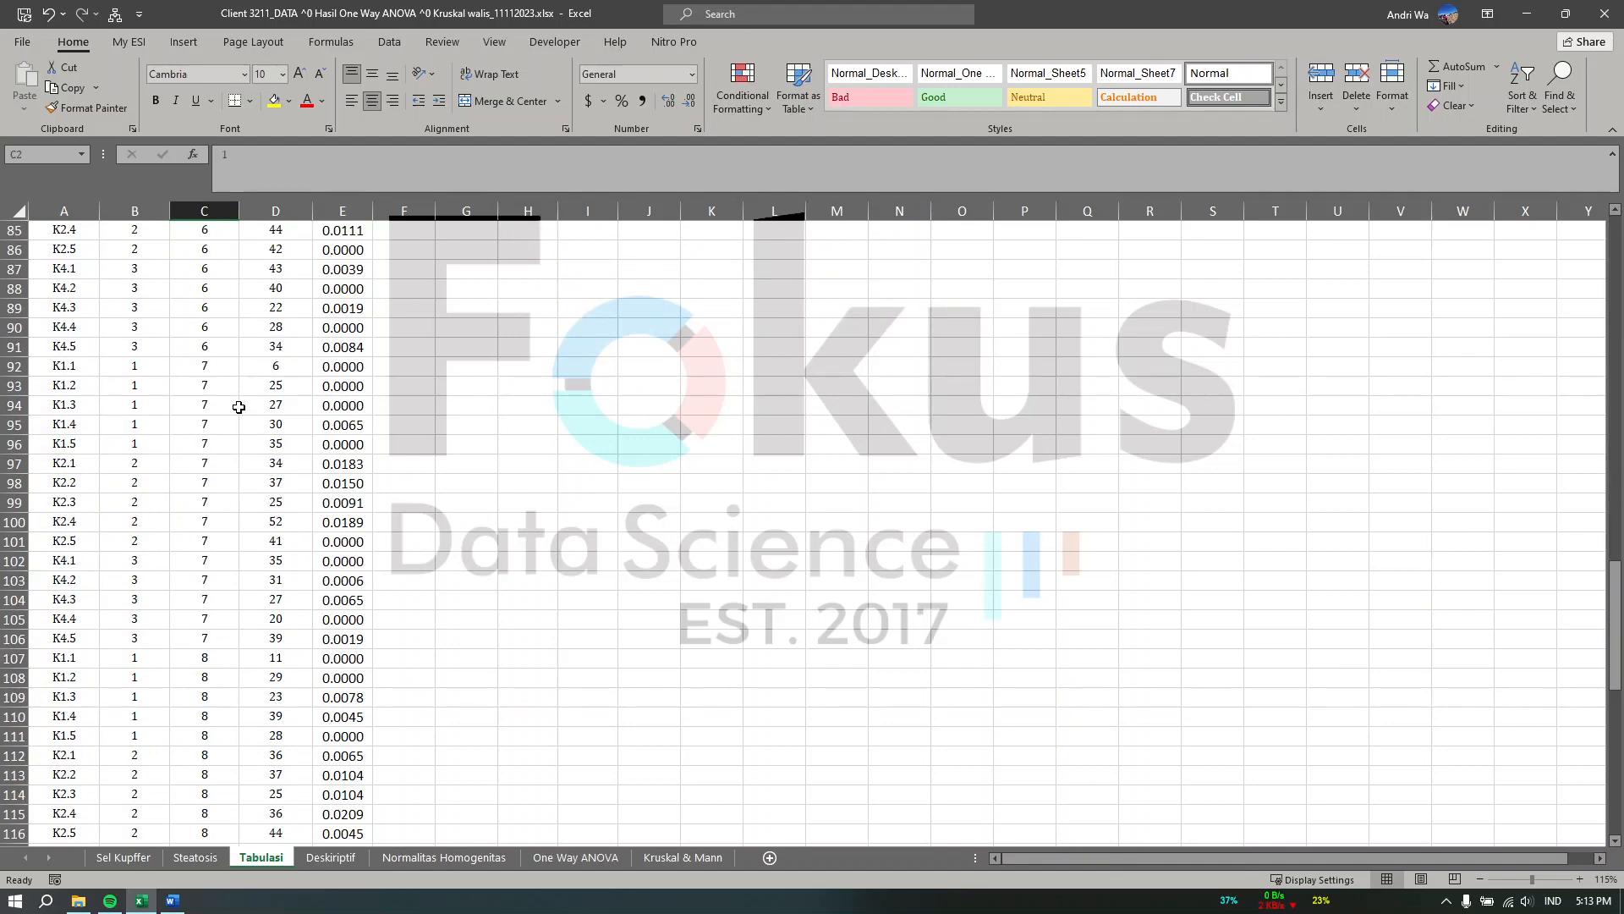
{"action": "left_click", "coordinate": [211, 584]}
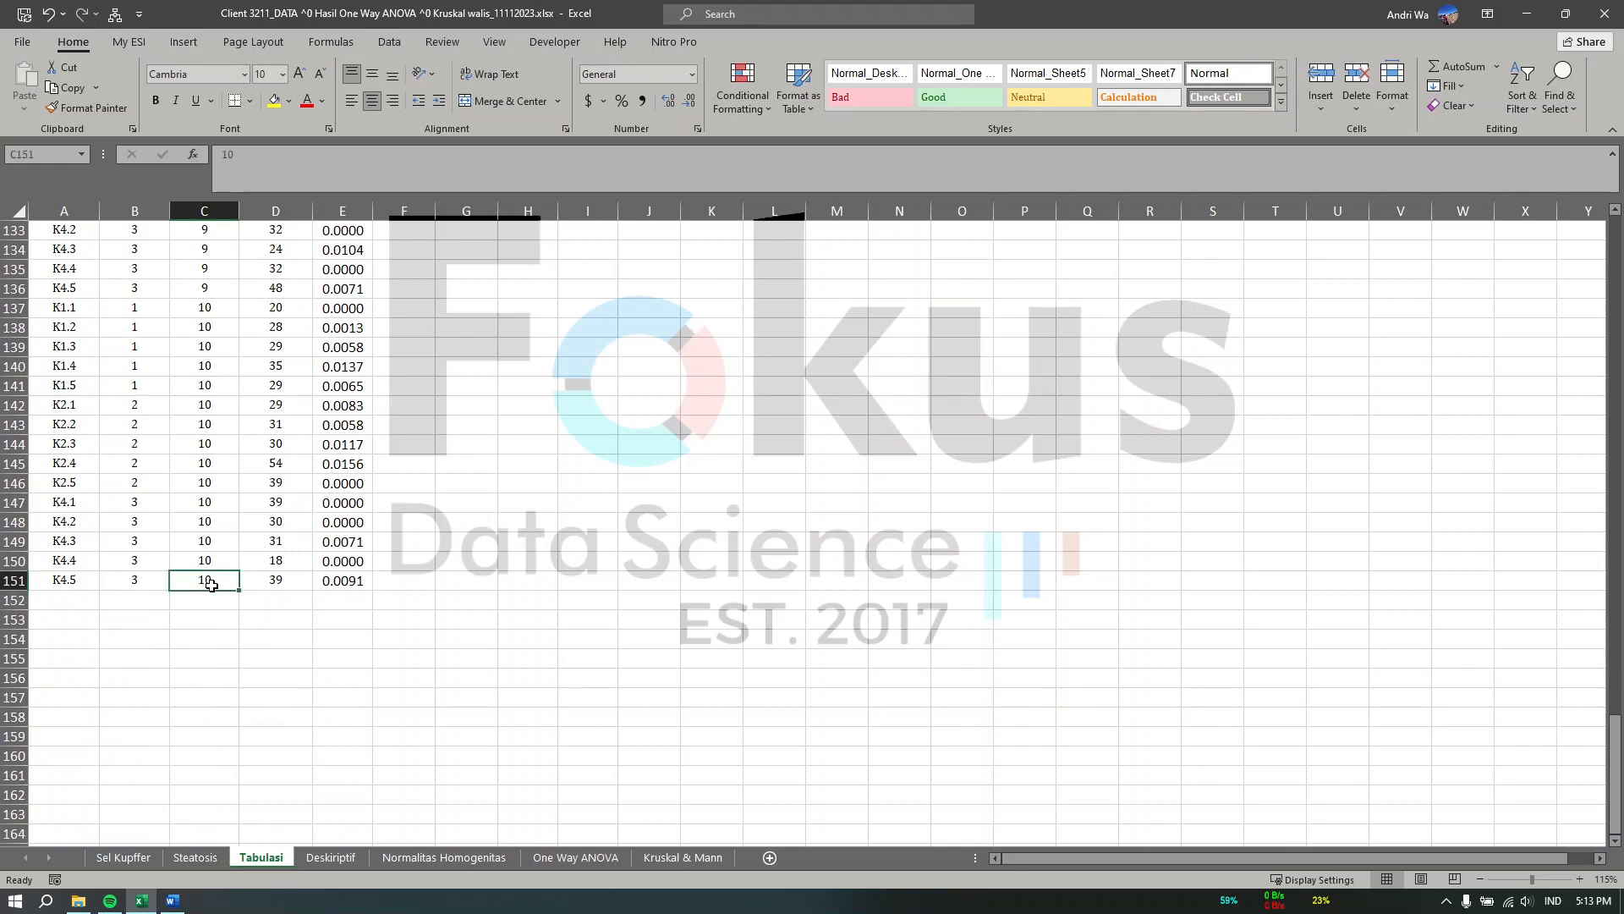
{"action": "scroll", "coordinate": [322, 557], "scroll_direction": "up", "scroll_amount": 20}
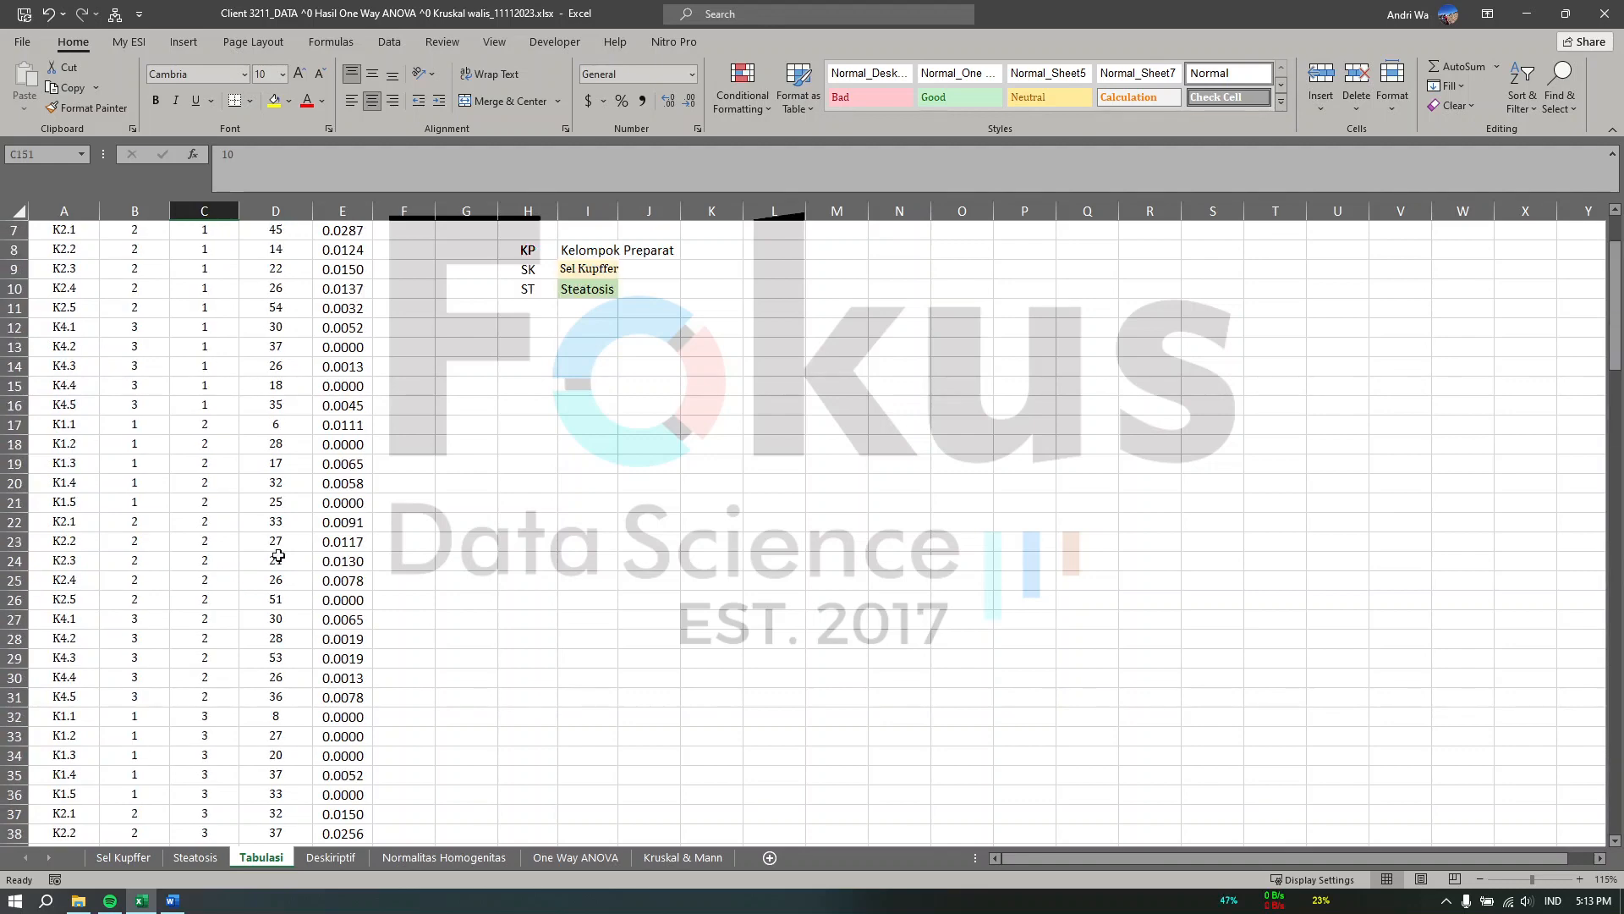
{"action": "left_click", "coordinate": [204, 230], "text": "shift"}
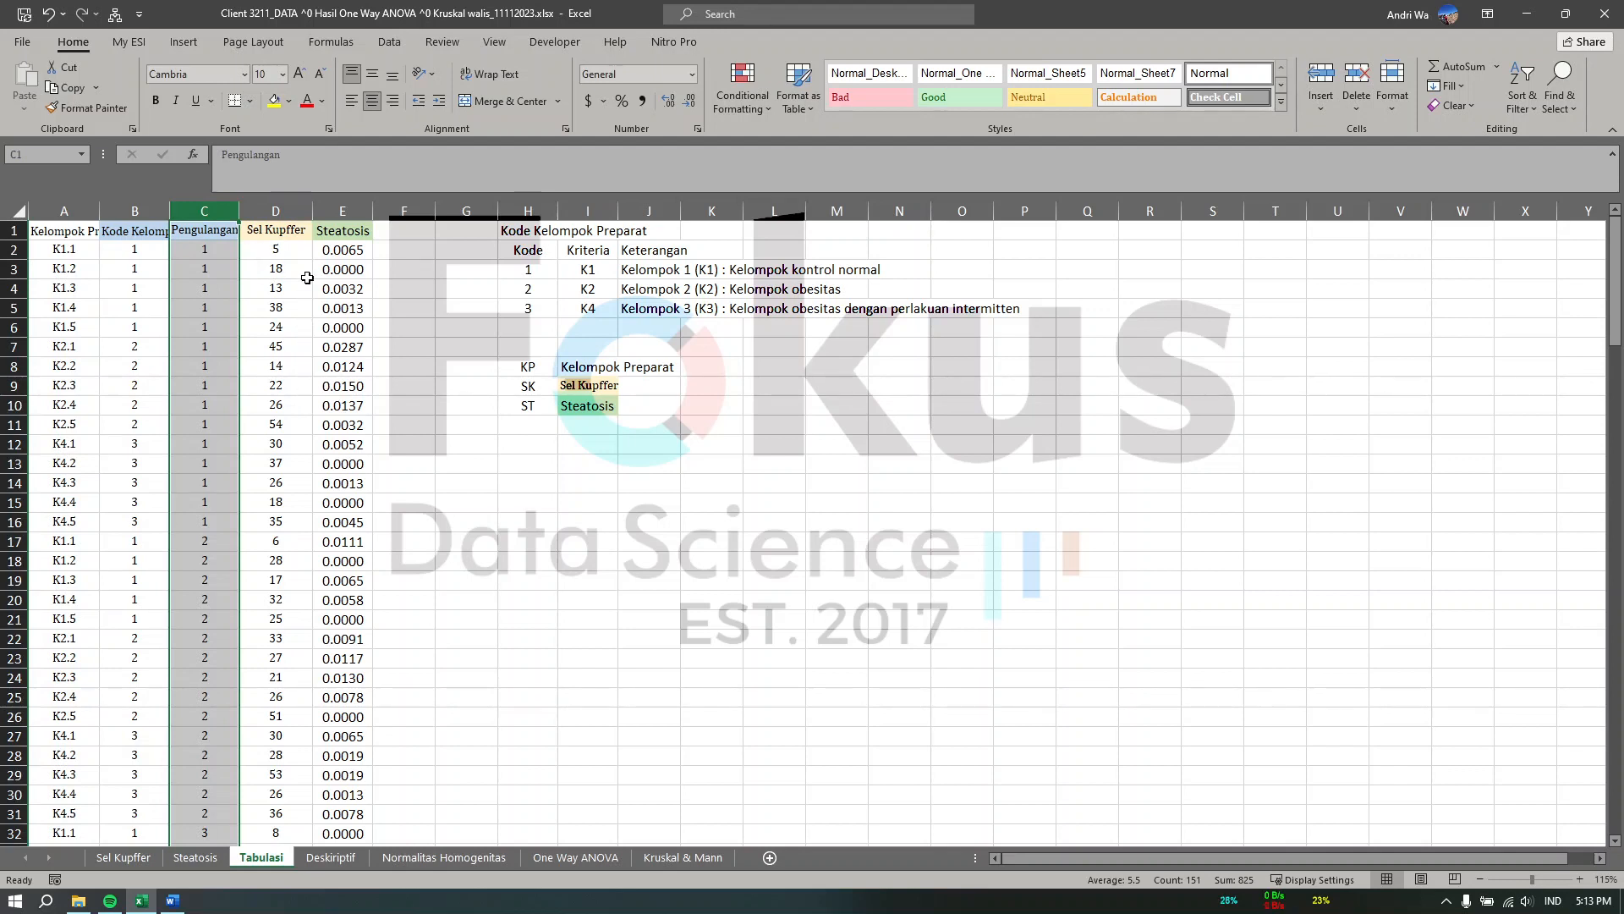
Step: Inspect the Kode Kelompok, Sel Kupffer and Steatosis columns on the Tabulasi sheet
{"action": "left_click", "coordinate": [140, 233]}
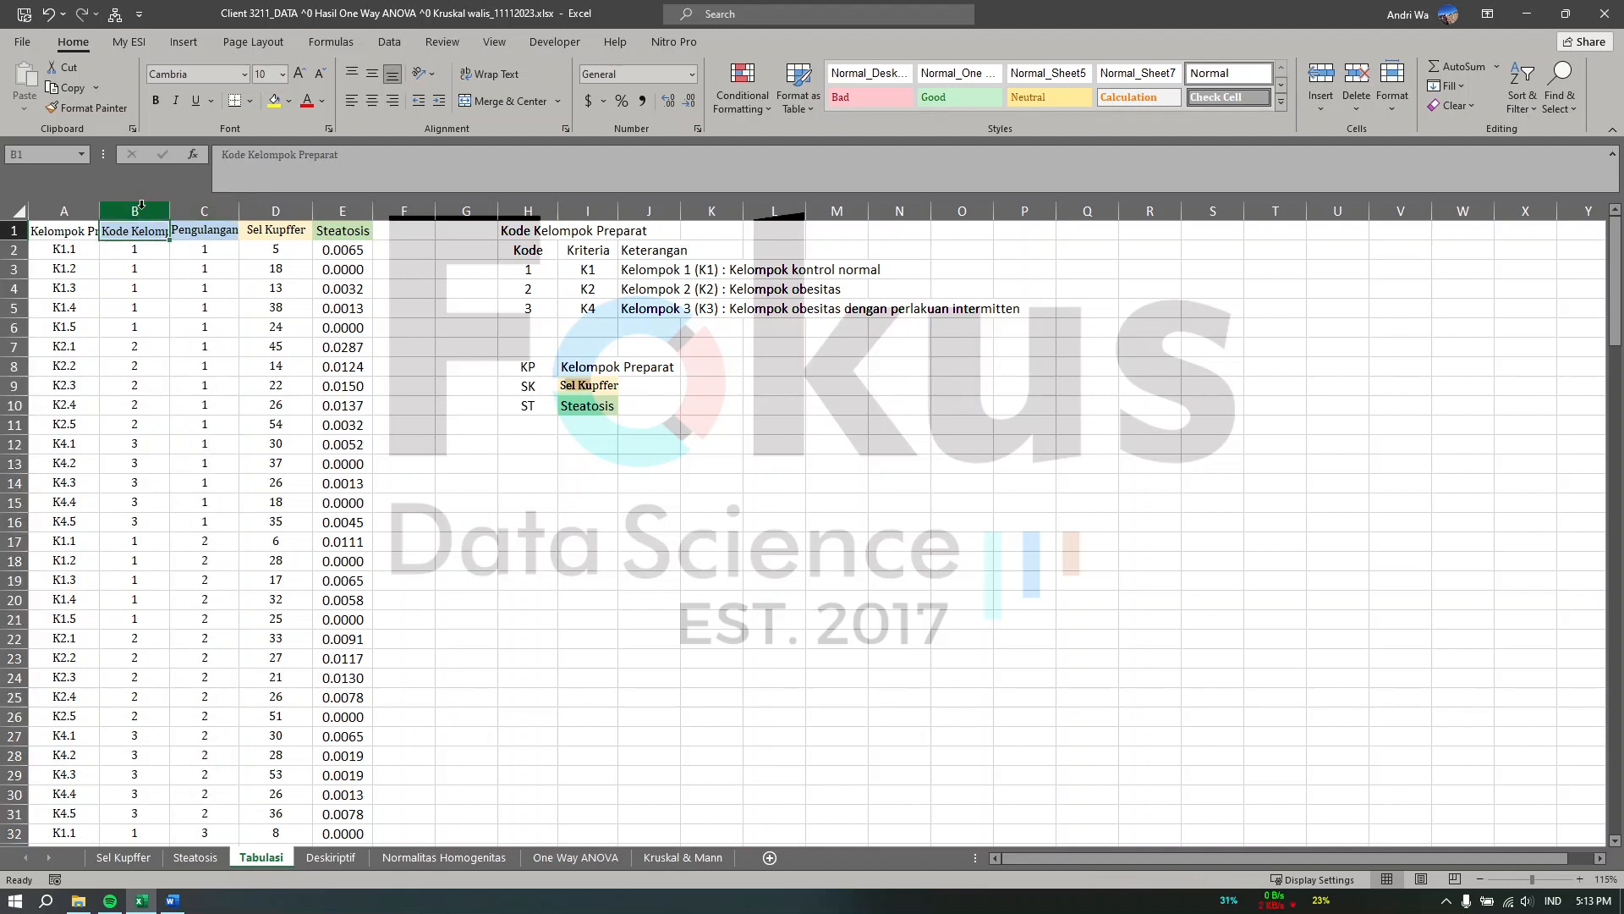
{"action": "left_click", "coordinate": [137, 209]}
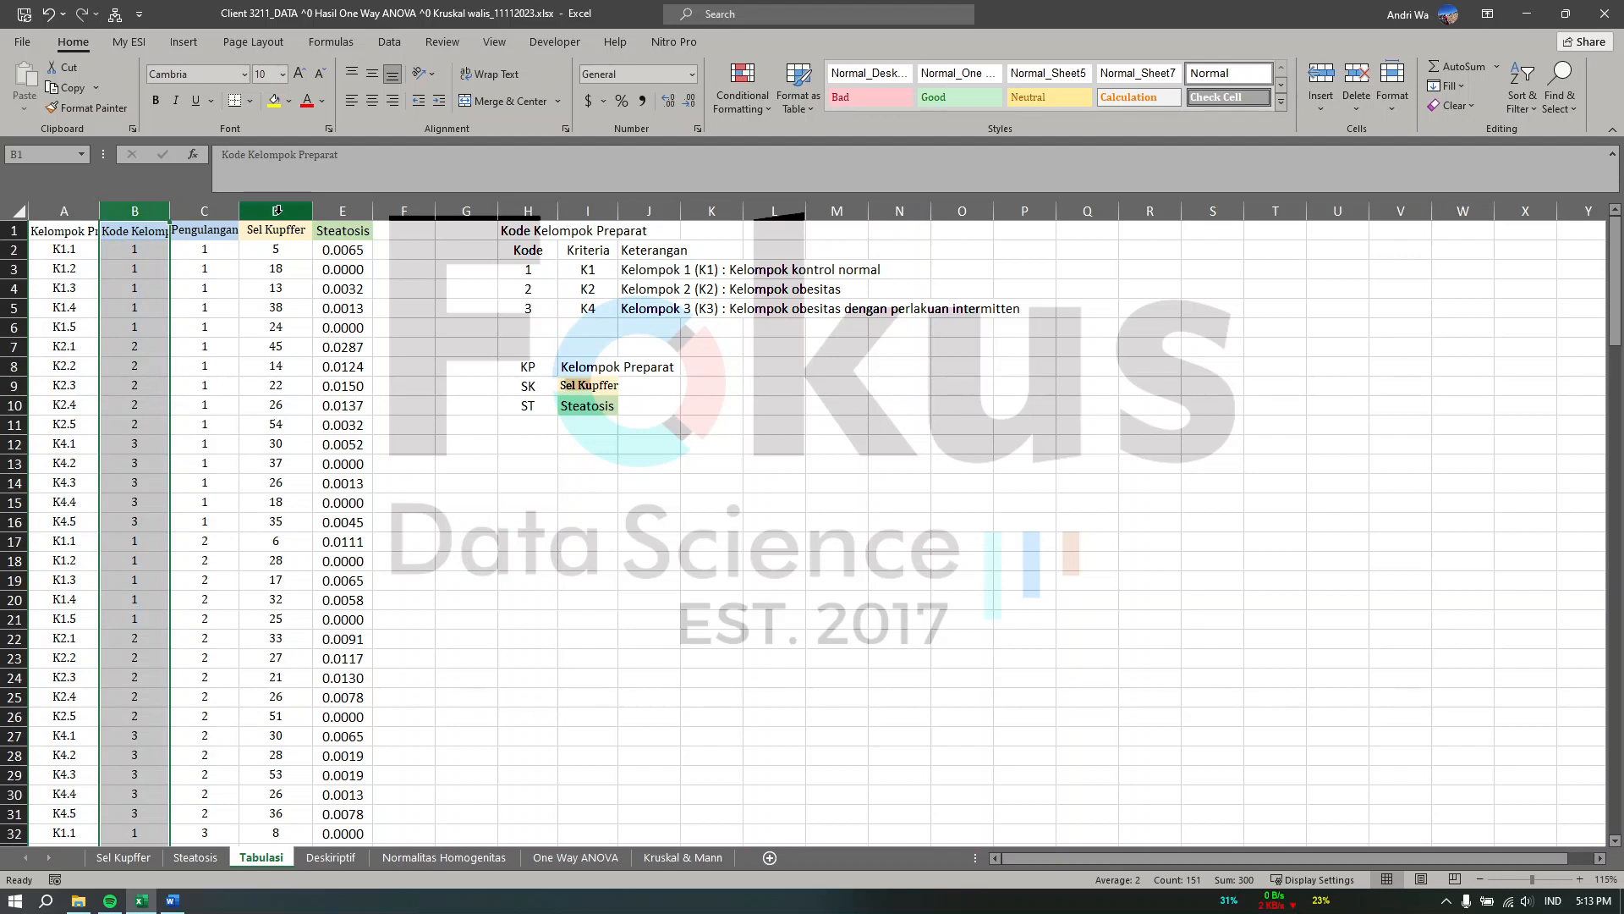
{"action": "left_click", "coordinate": [277, 209]}
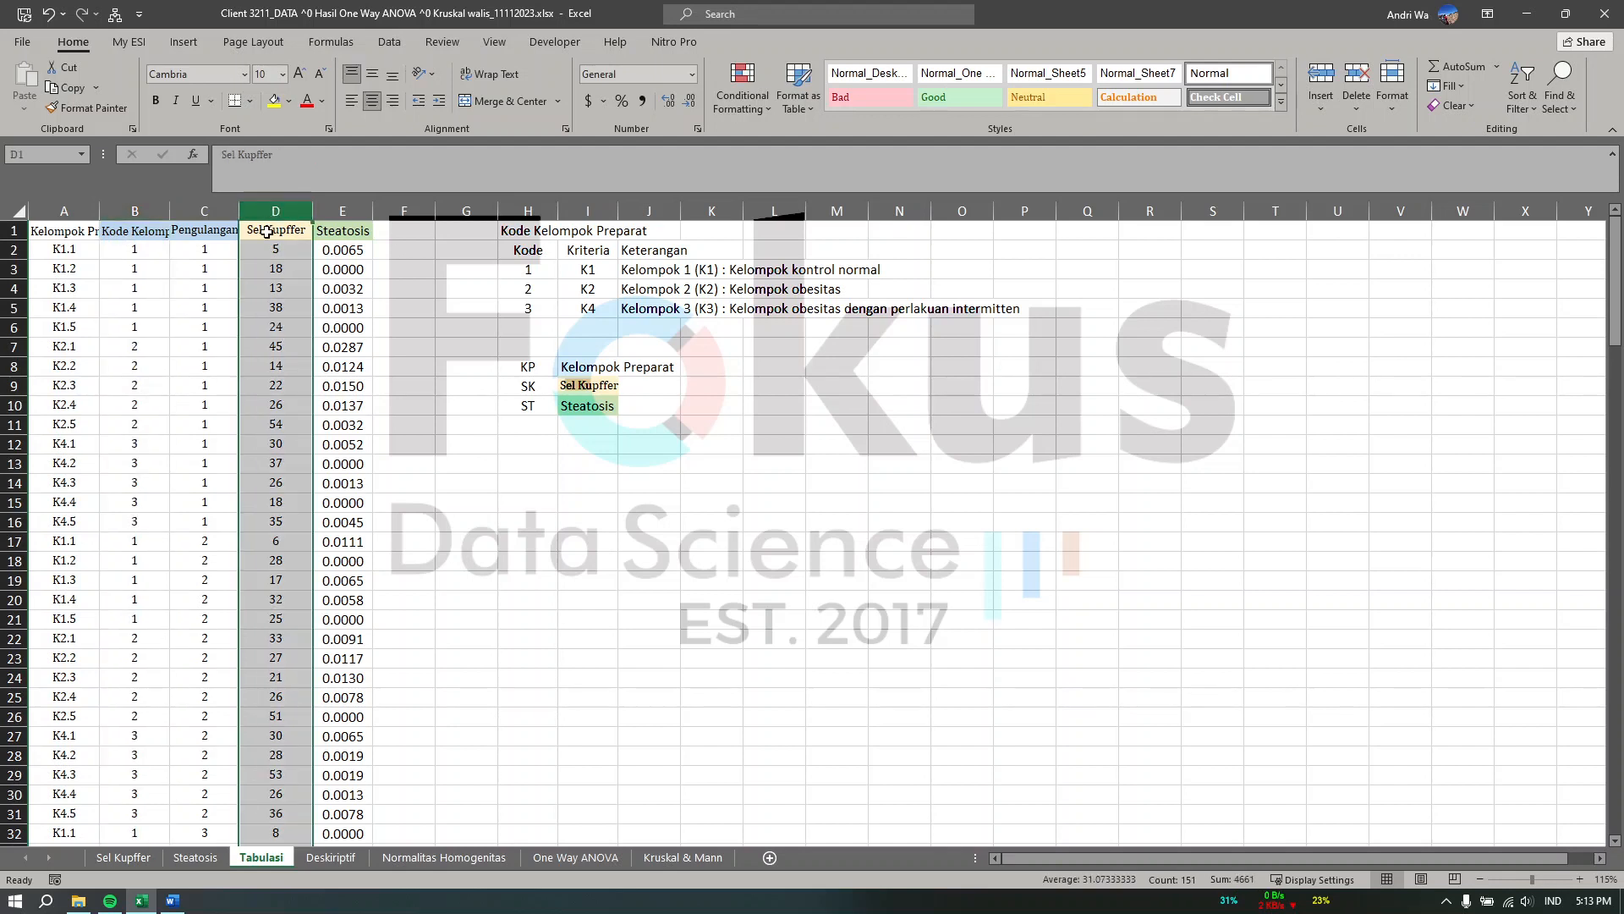
{"action": "left_click", "coordinate": [351, 208]}
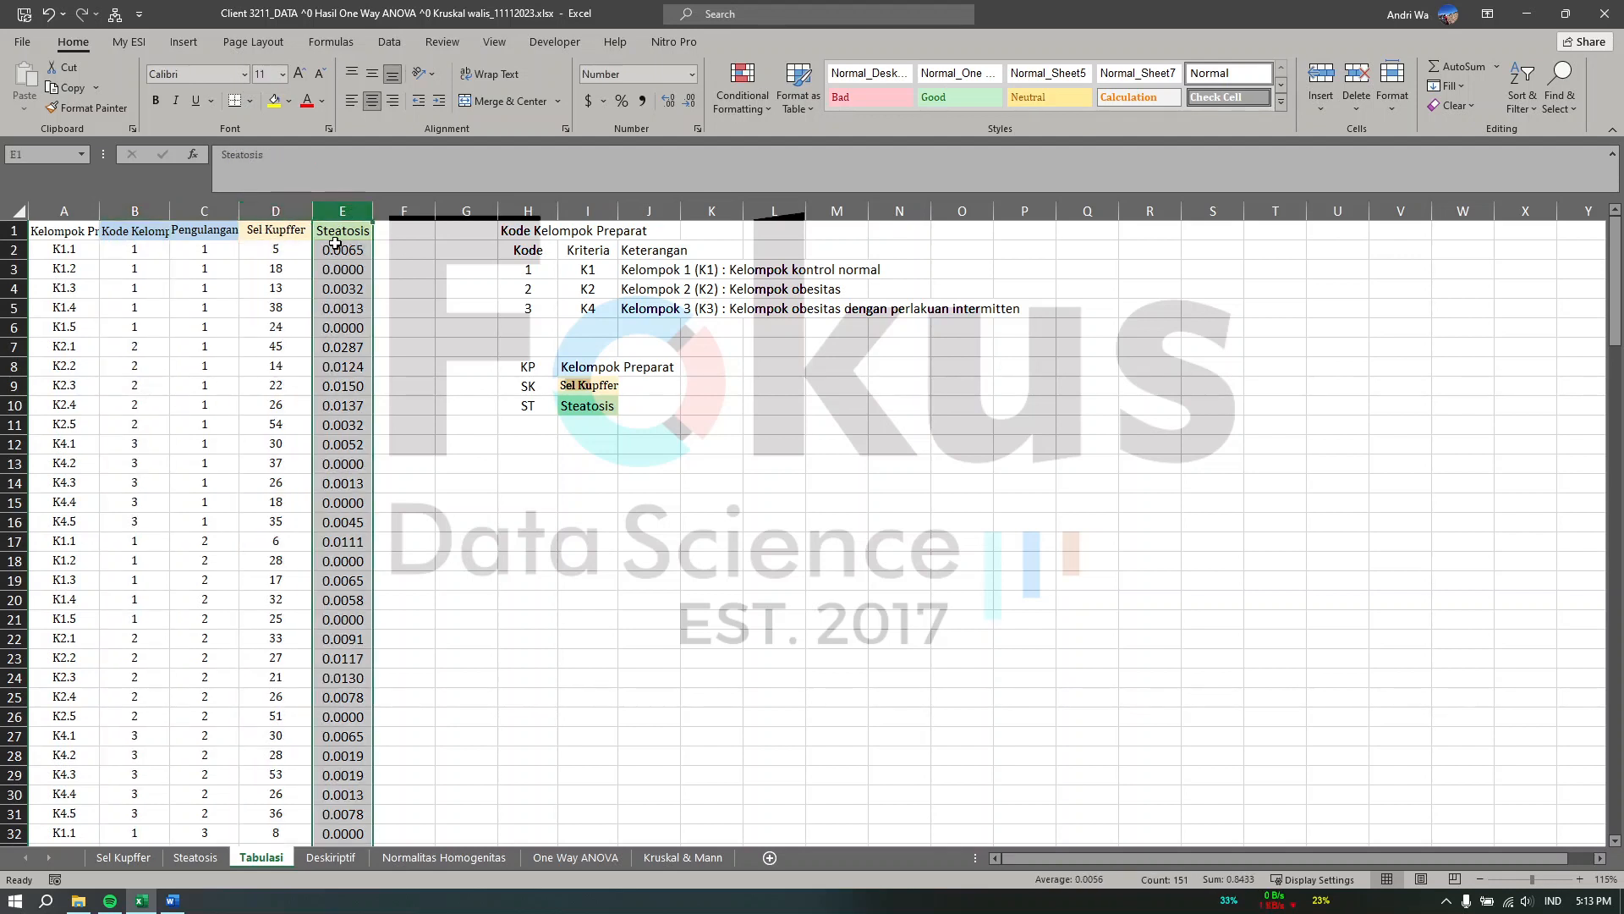
{"action": "left_click", "coordinate": [420, 311]}
{"action": "left_click_drag", "start_coordinate": [343, 269], "coordinate": [347, 386]}
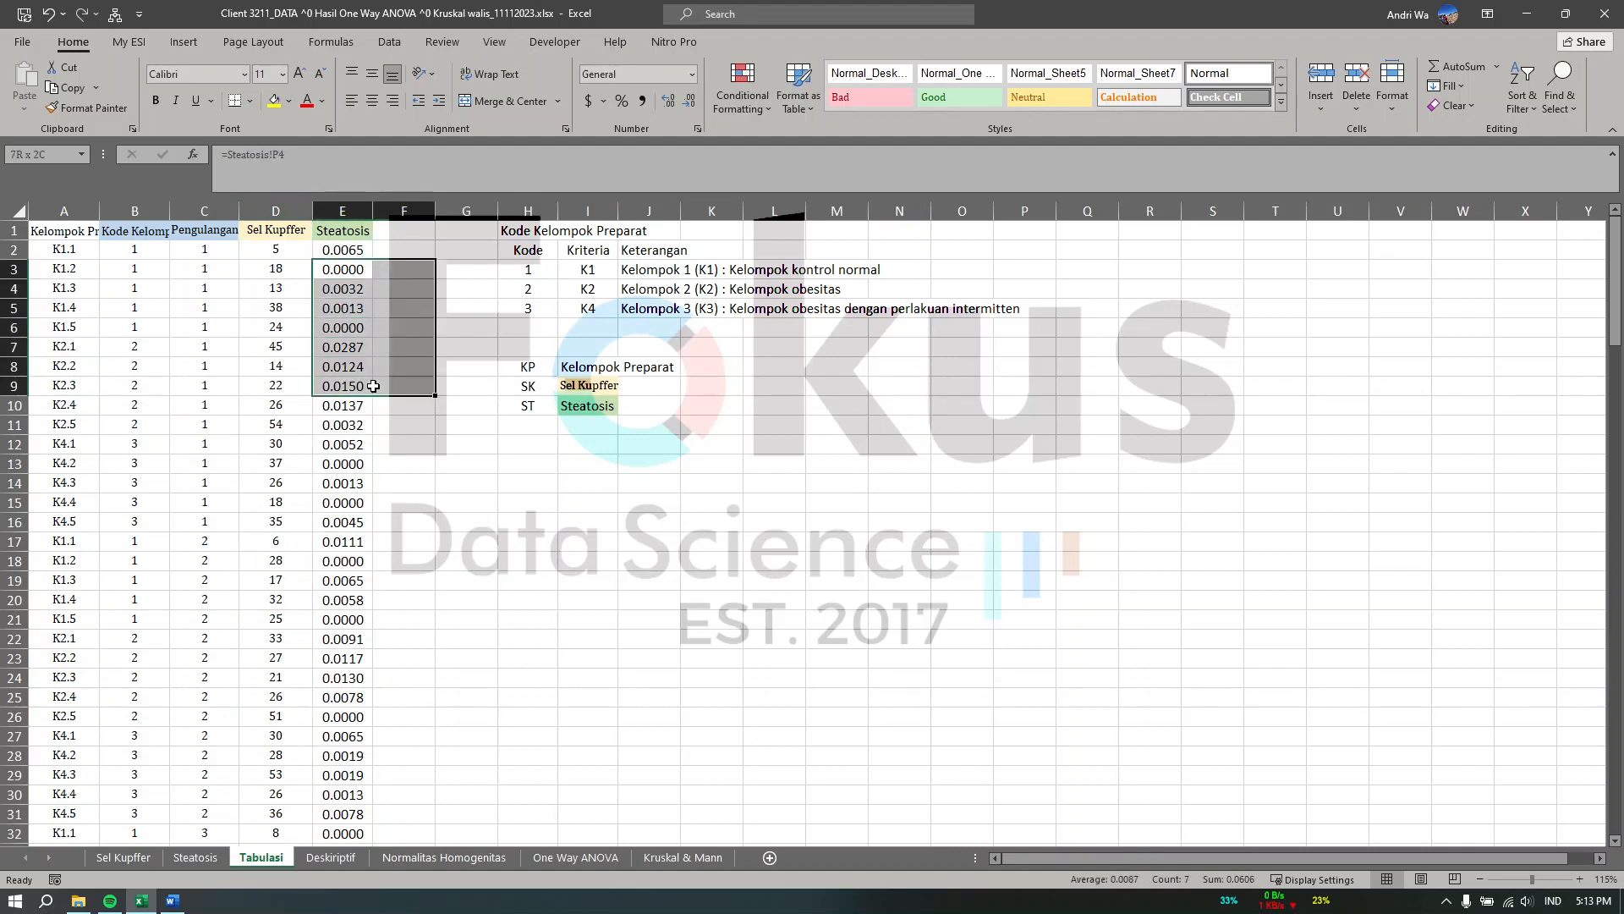
Step: Examine the ten repetitions of measurements in B3:K17 on the Sel Kupffer sheet and glance at the matching Steatosis table
{"action": "left_click", "coordinate": [127, 857]}
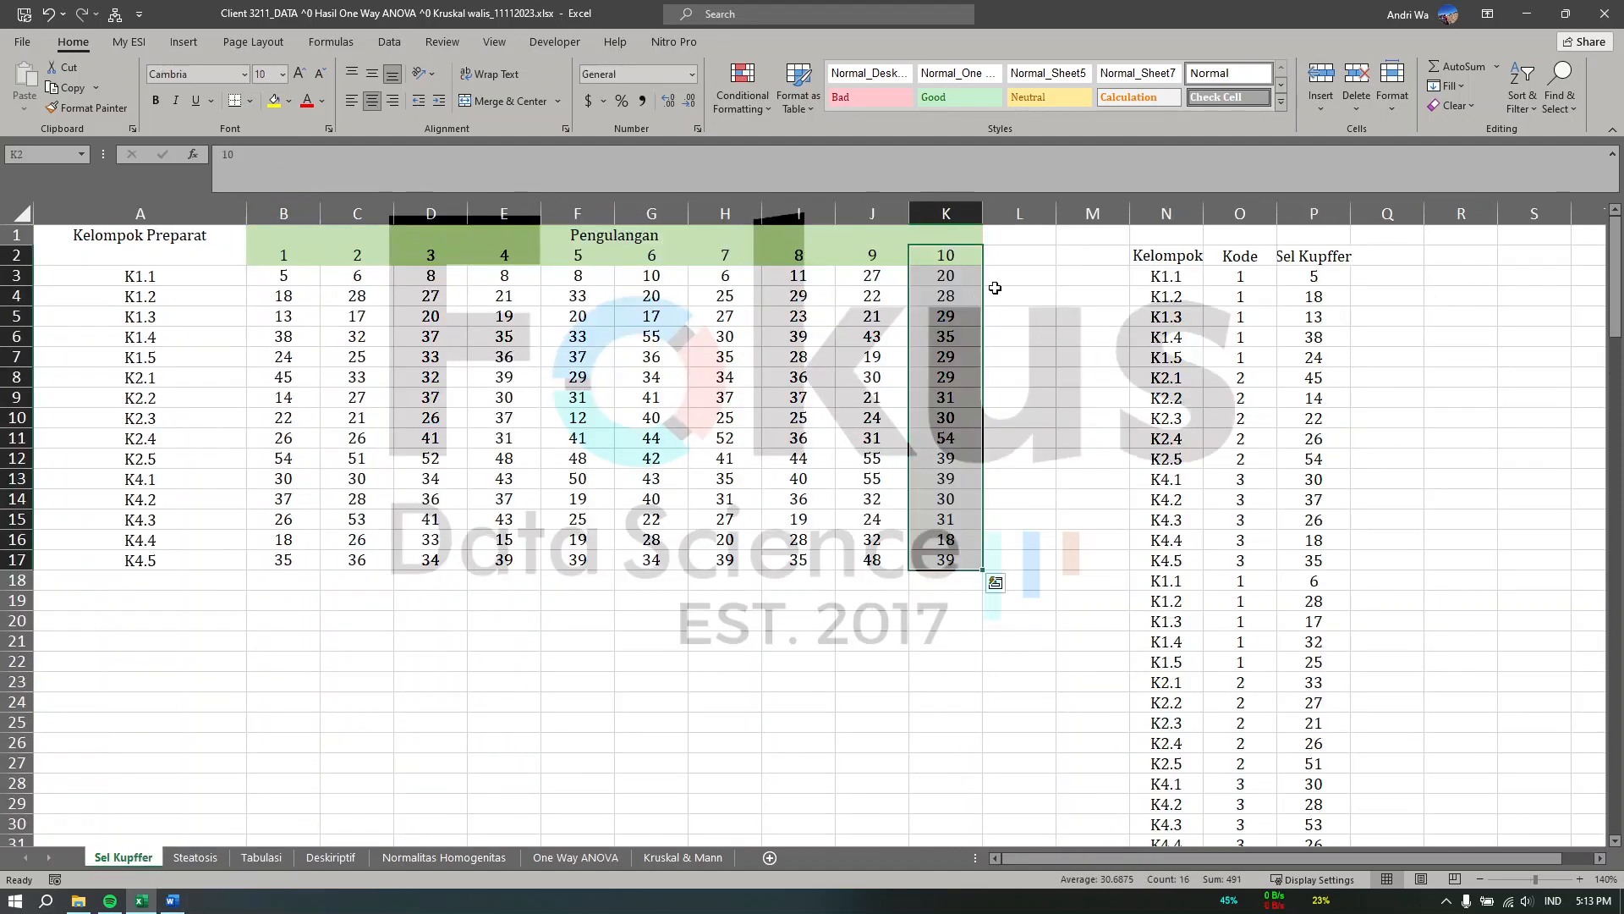
{"action": "left_click", "coordinate": [1011, 214]}
{"action": "left_click_drag", "start_coordinate": [286, 279], "coordinate": [986, 577]}
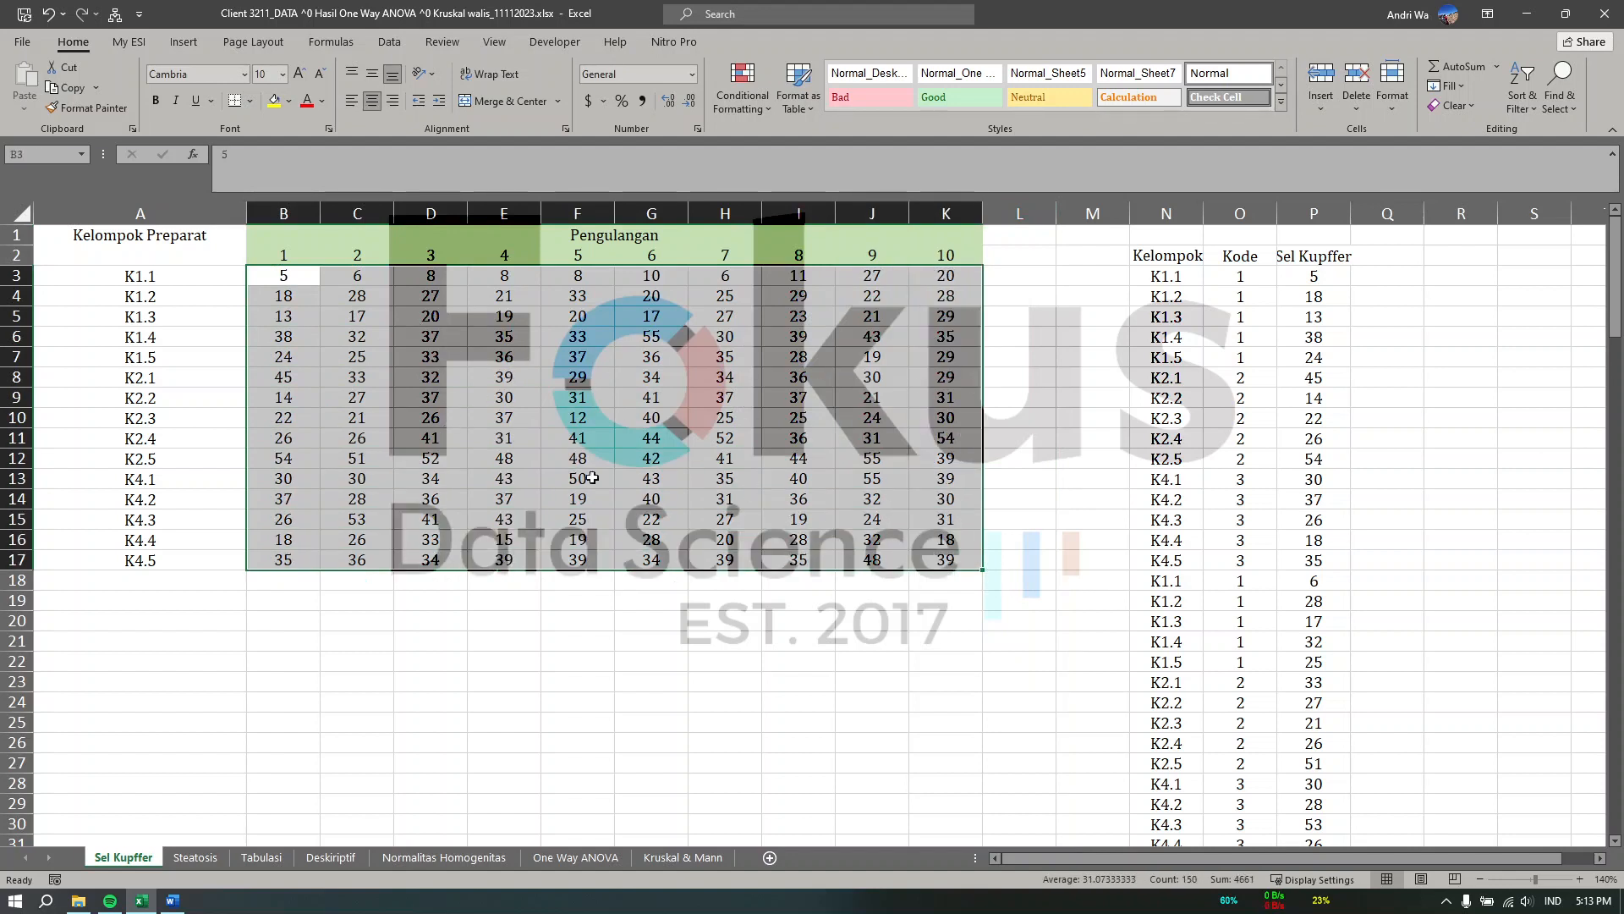
{"action": "left_click", "coordinate": [195, 857]}
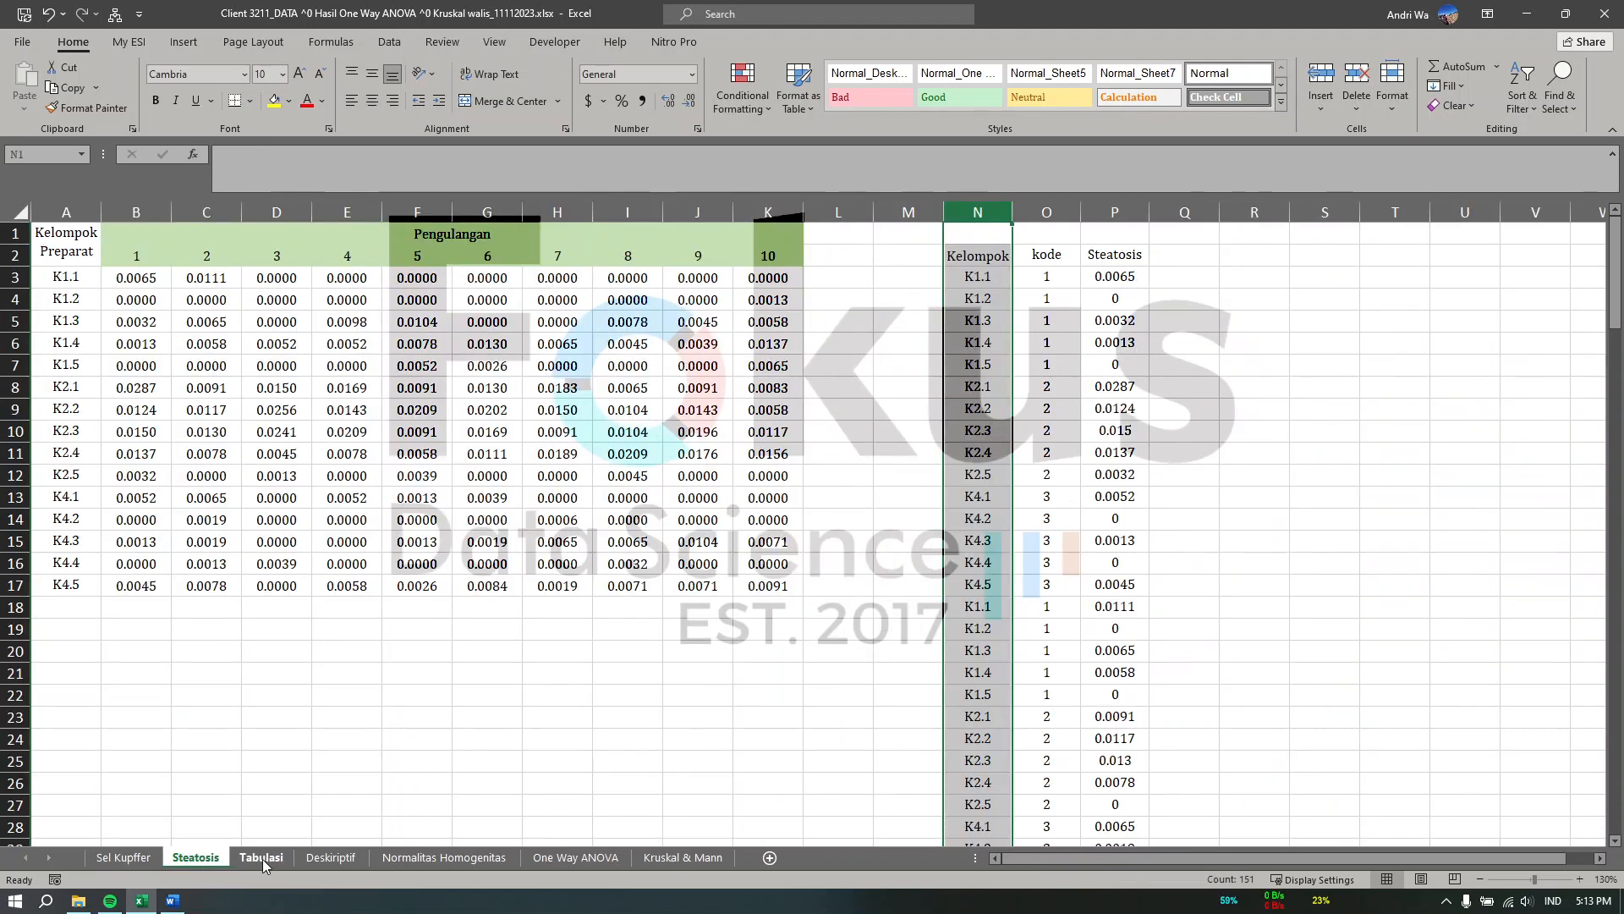
{"action": "left_click", "coordinate": [123, 857]}
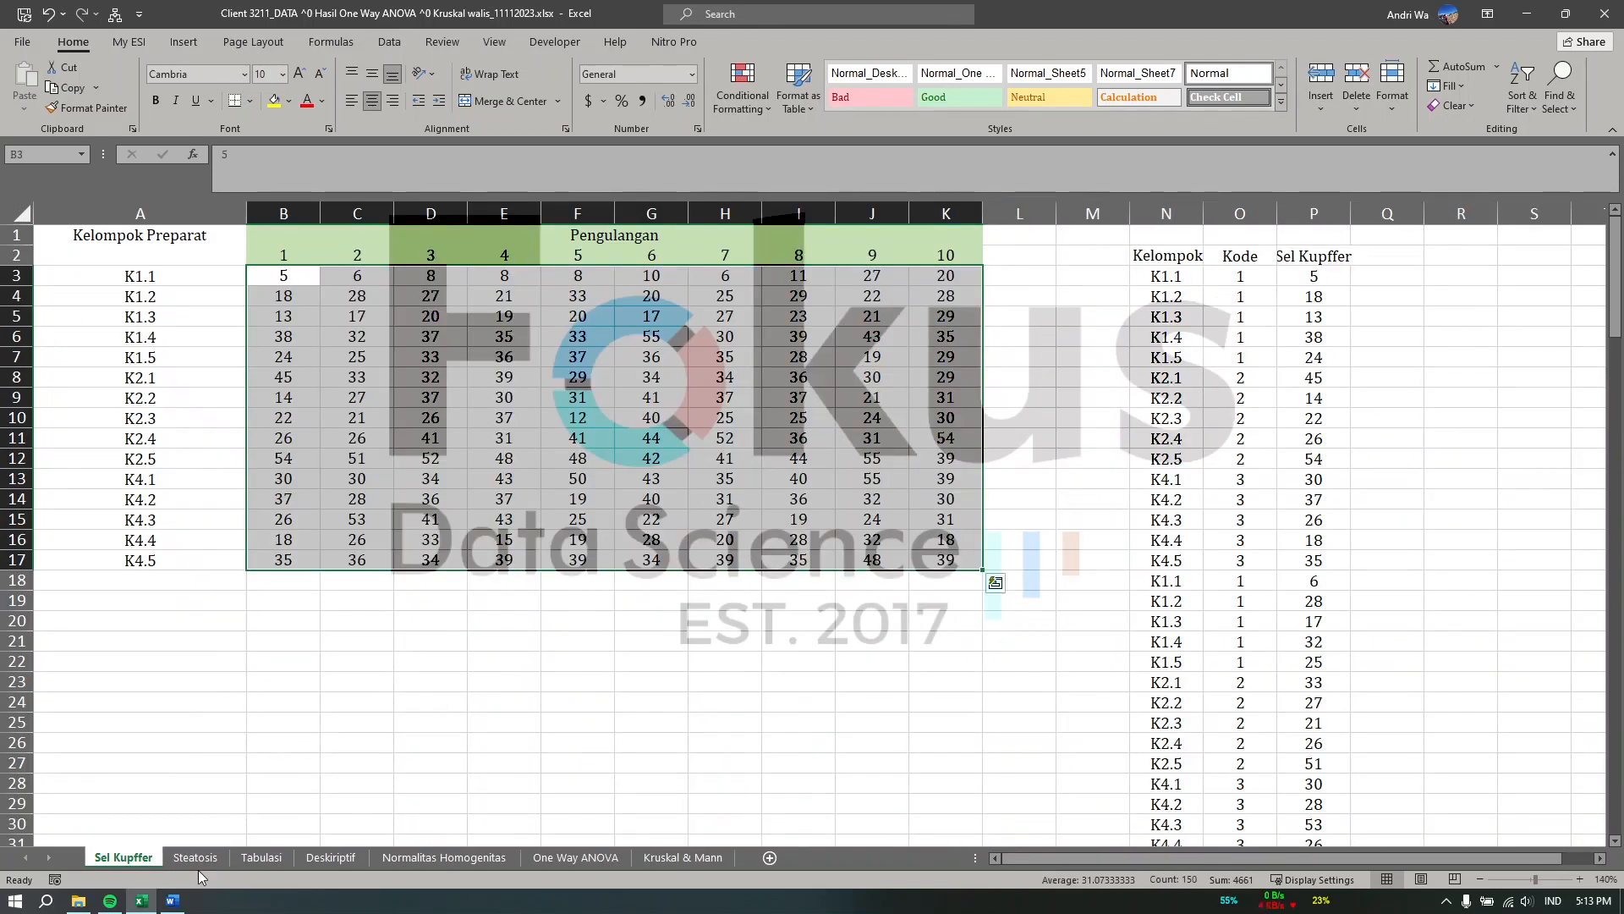
{"action": "left_click", "coordinate": [1026, 213]}
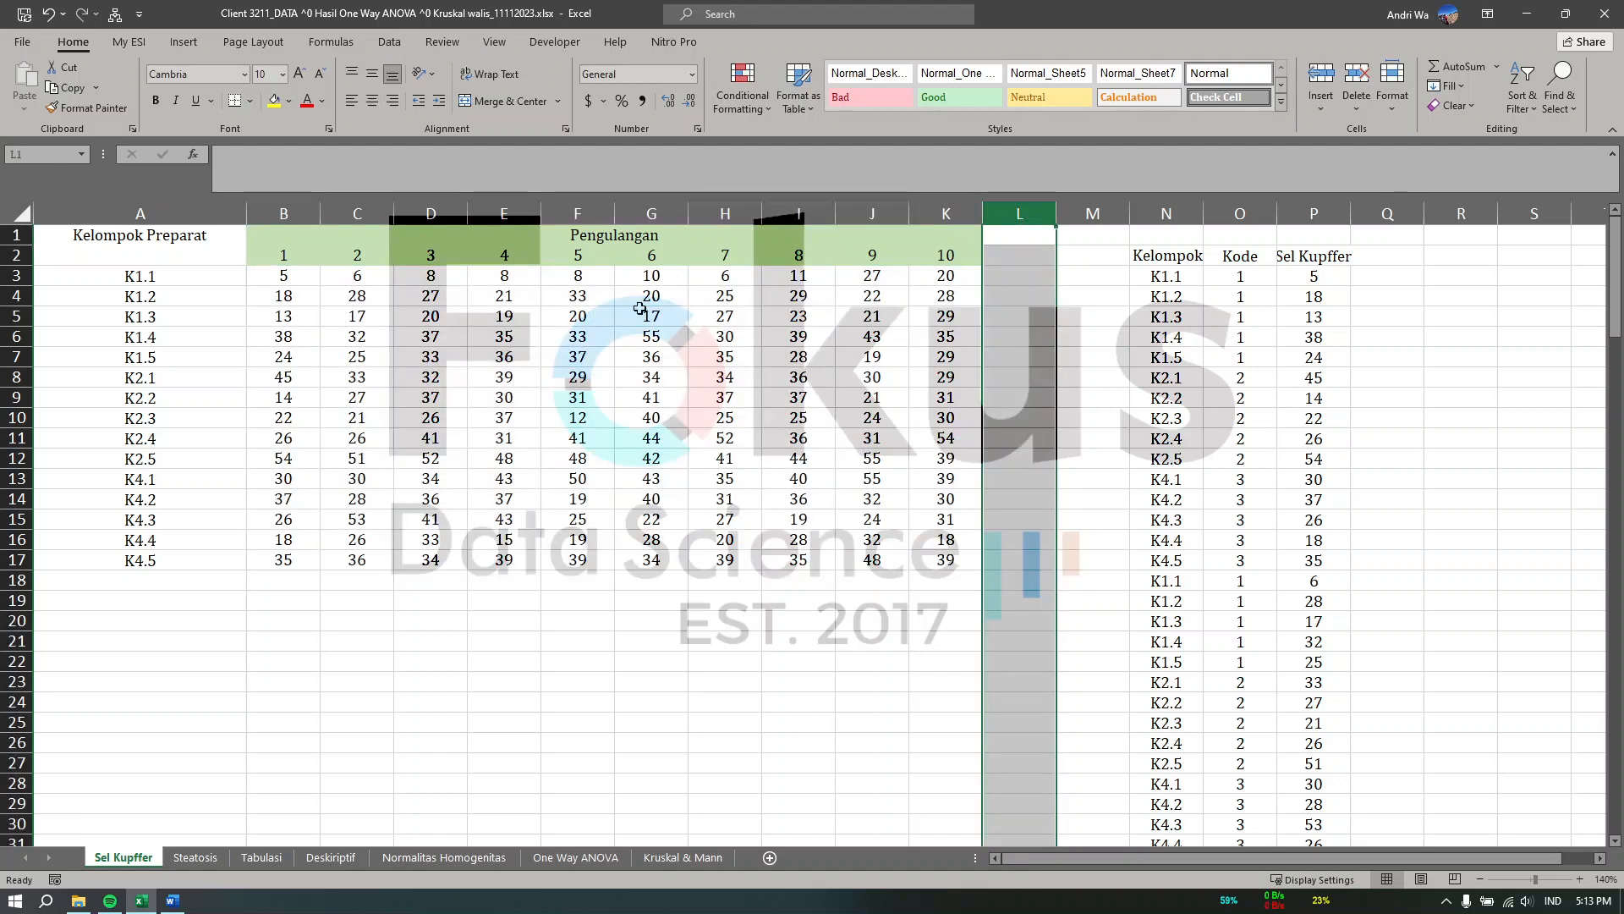
{"action": "left_click_drag", "start_coordinate": [292, 279], "coordinate": [979, 562]}
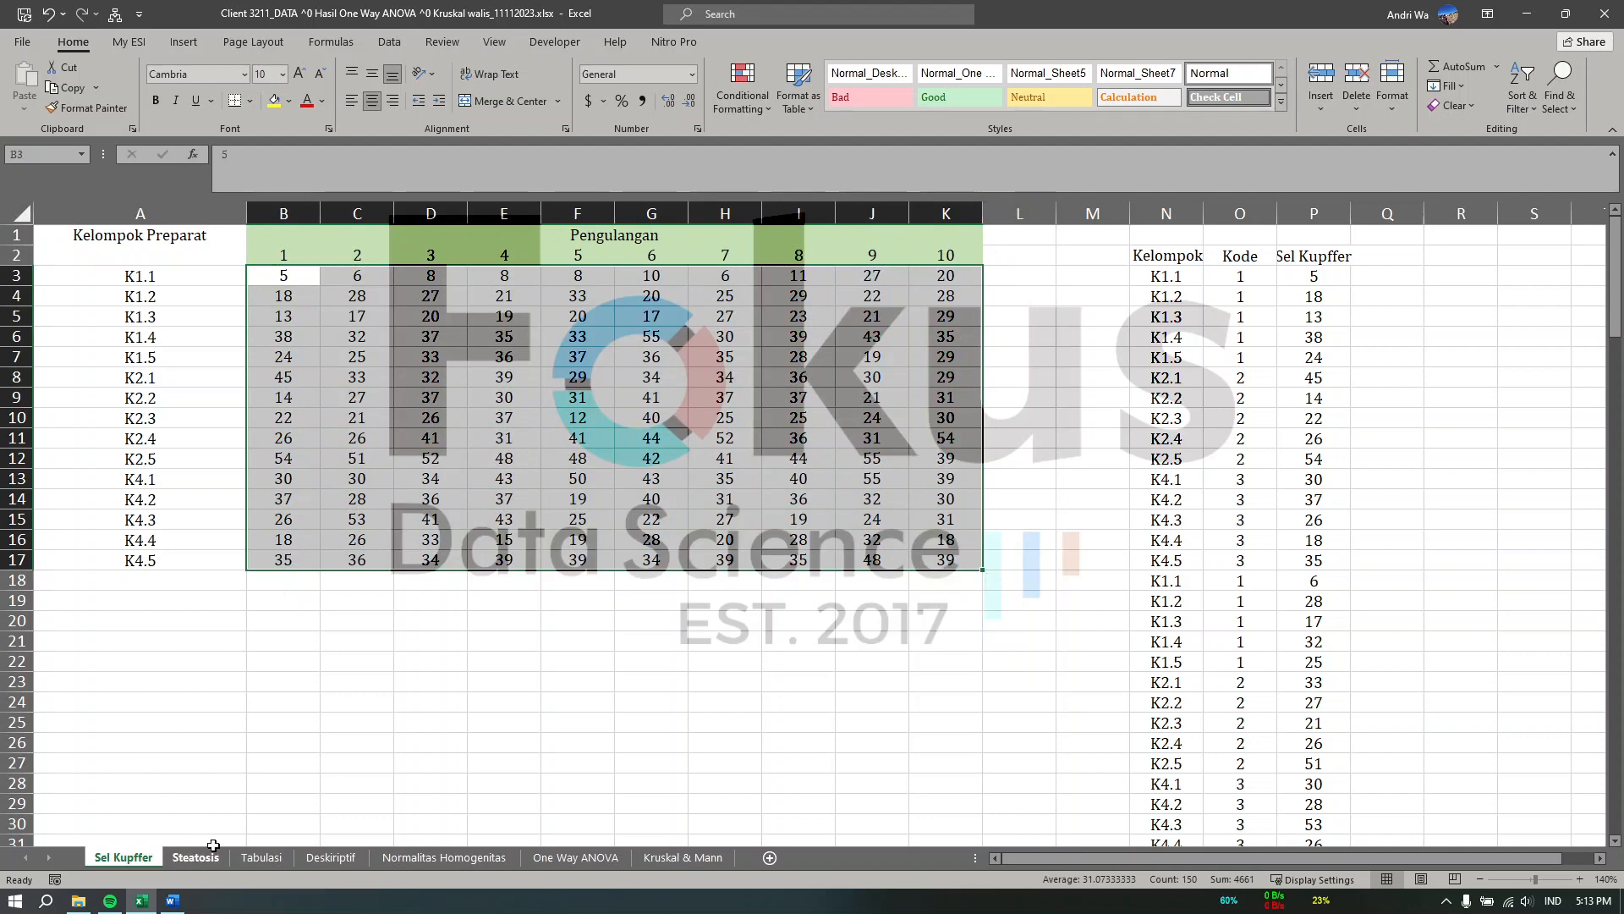
Step: Compare the Steatosis sheet with the combined data on the Tabulasi sheet
{"action": "left_click", "coordinate": [259, 800]}
{"action": "left_click", "coordinate": [195, 857]}
{"action": "left_click", "coordinate": [271, 857]}
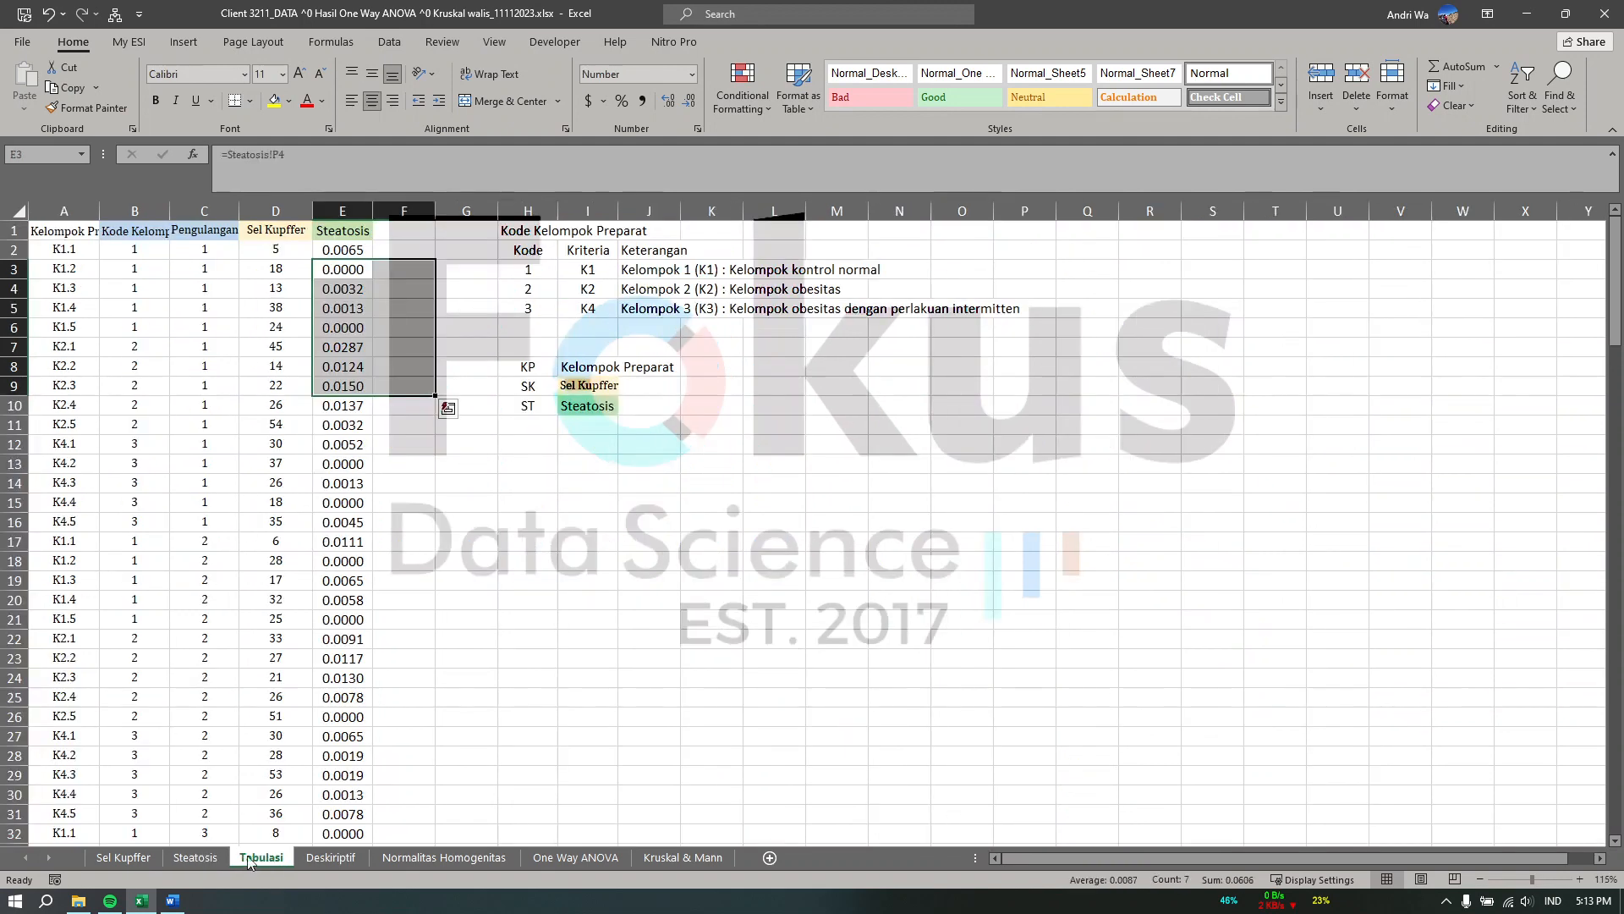
{"action": "left_click", "coordinate": [195, 857]}
{"action": "left_click", "coordinate": [267, 857]}
{"action": "left_click", "coordinate": [586, 610]}
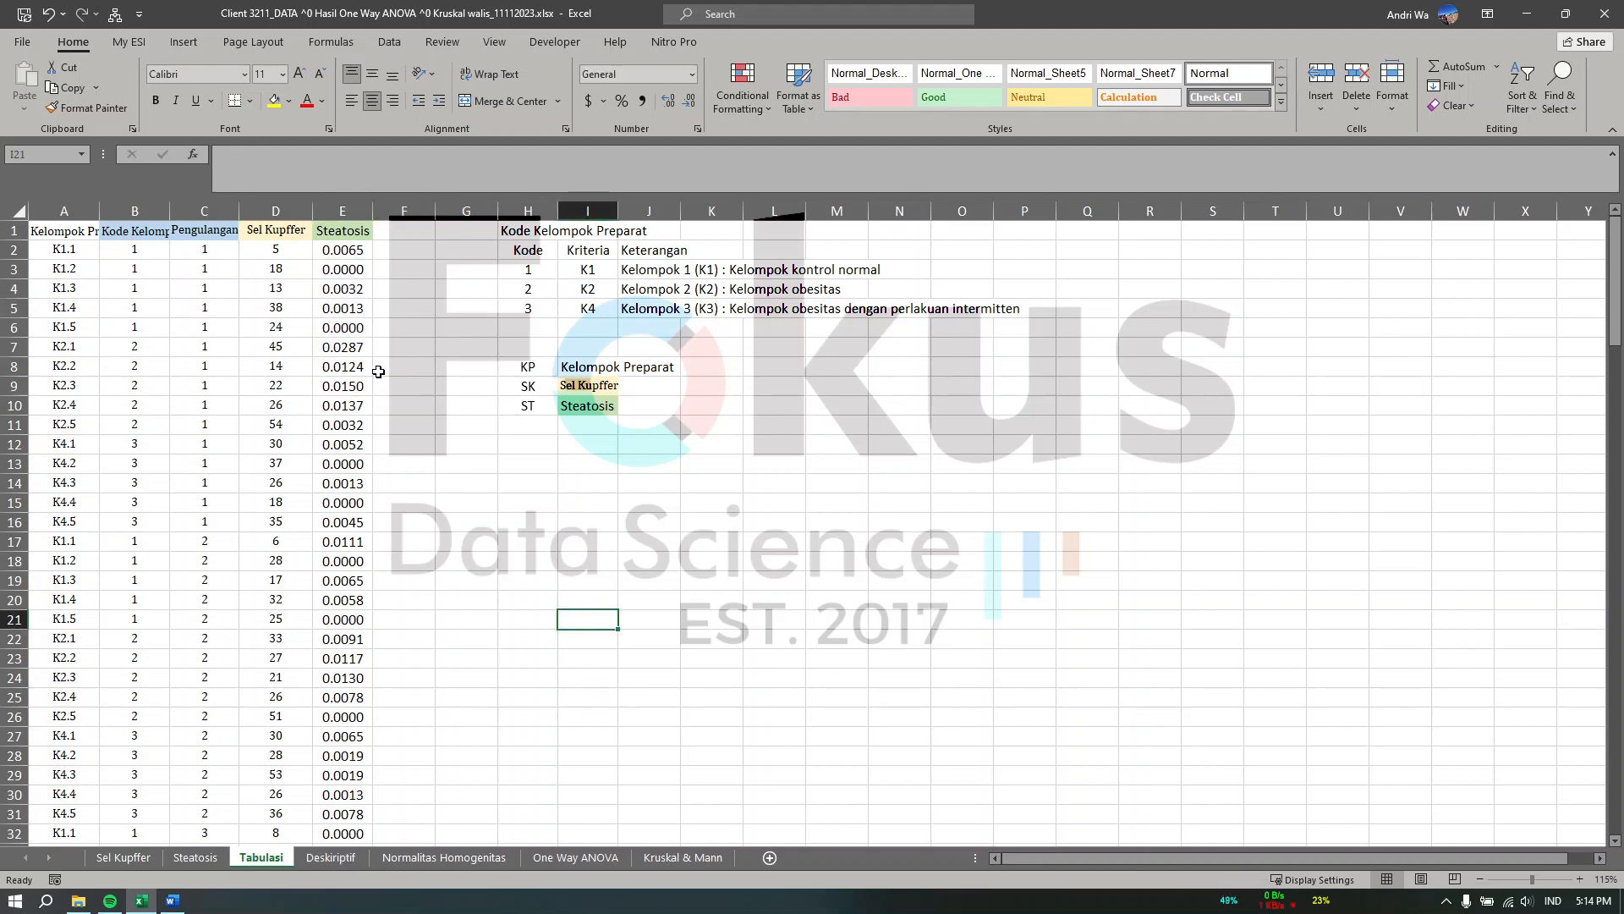
Step: Start IBM SPSS Statistics and show the variable definitions of the empty dataset
{"action": "left_click", "coordinate": [15, 900]}
{"action": "left_click", "coordinate": [88, 449]}
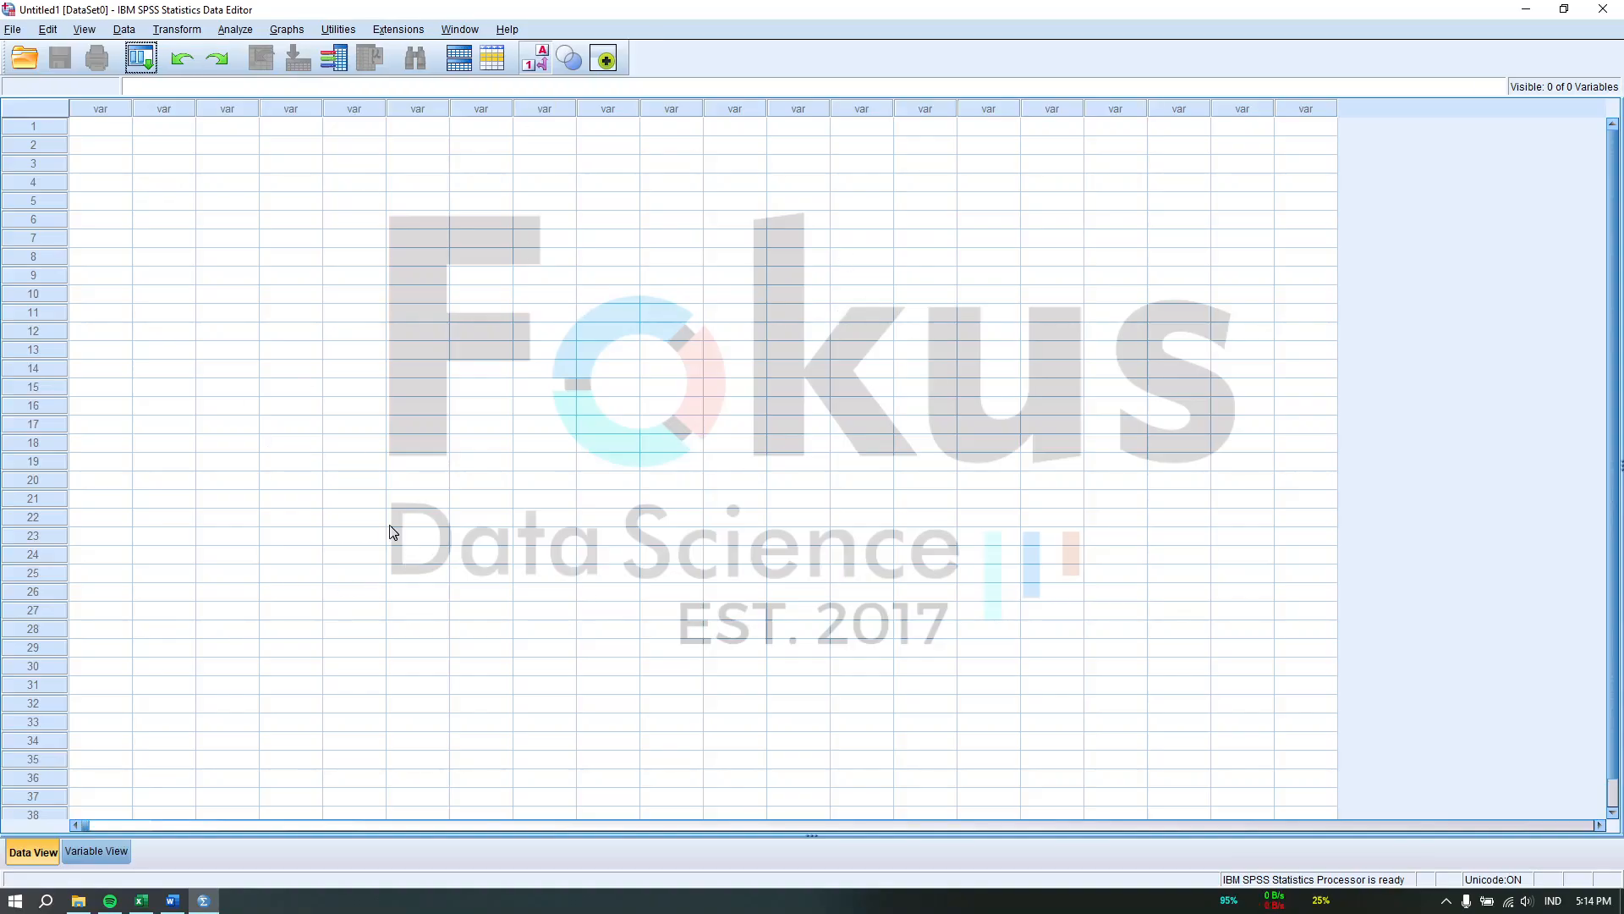
{"action": "left_click", "coordinate": [103, 852]}
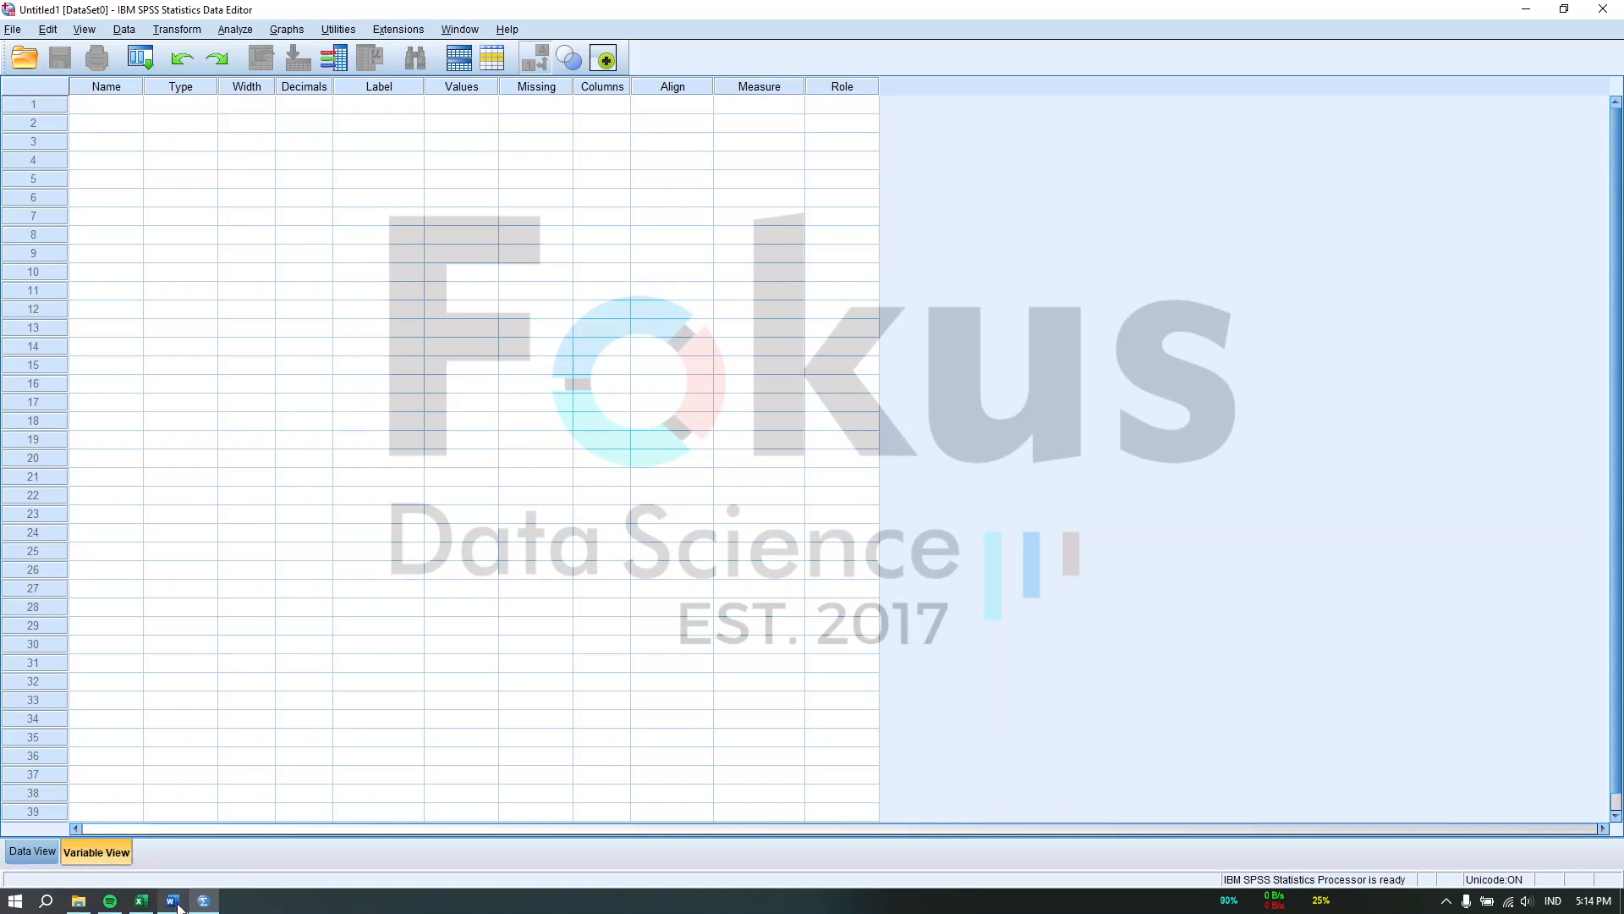
Step: Copy the codes KP, SK and ST from the Tabulasi sheet in Excel into SPSS as the names of three variables
{"action": "mouse_move", "coordinate": [142, 900]}
{"action": "left_click", "coordinate": [148, 843]}
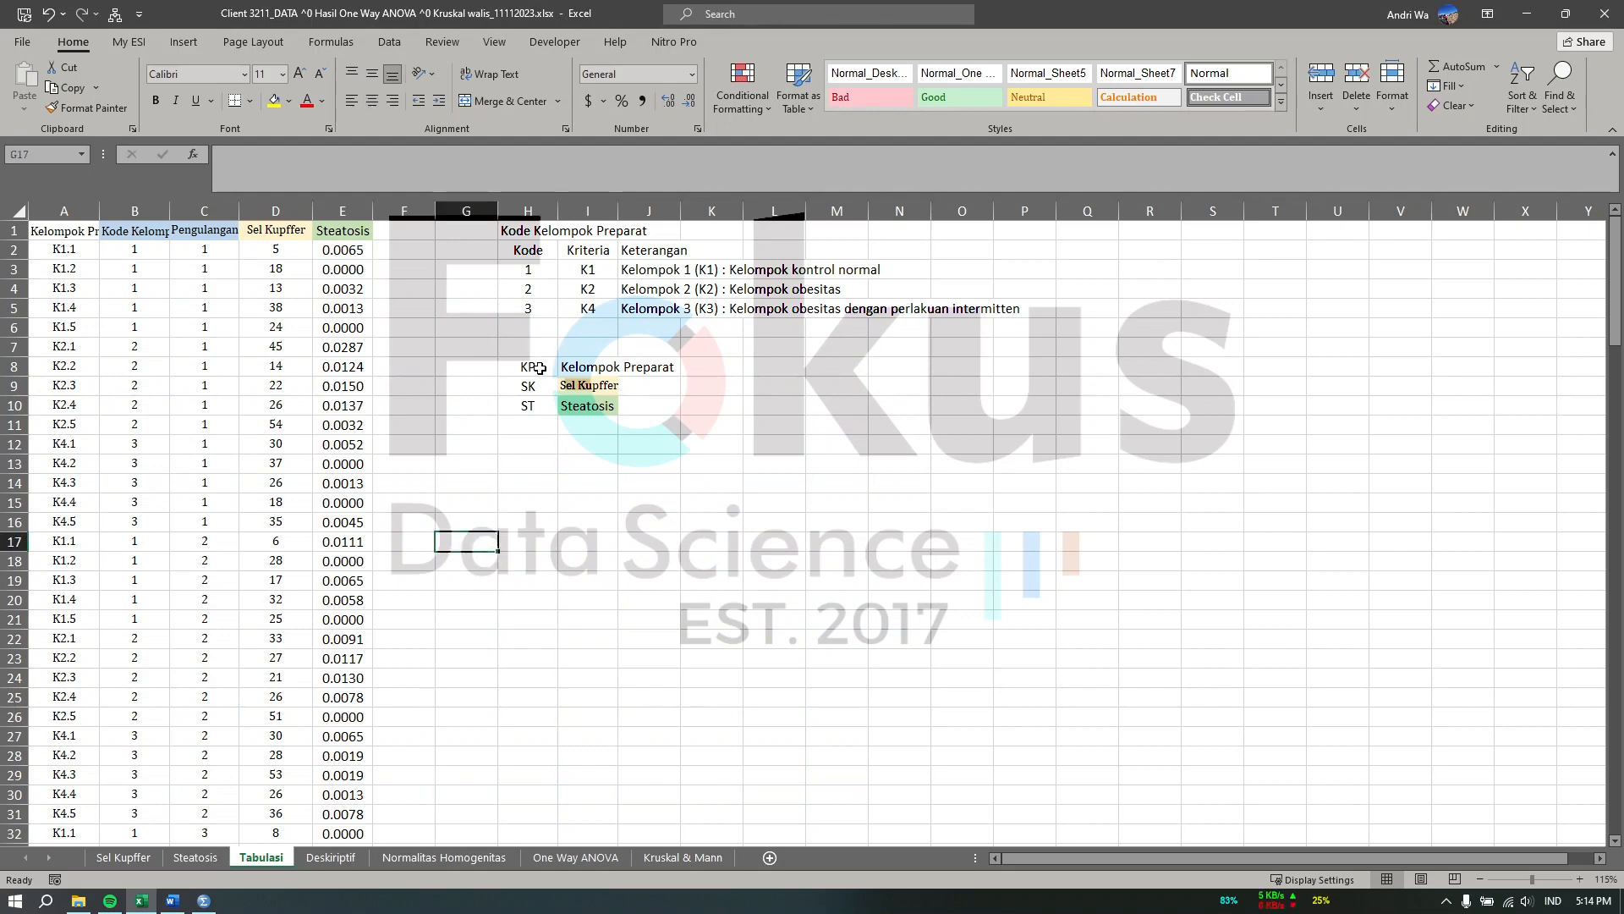
{"action": "left_click_drag", "start_coordinate": [538, 373], "coordinate": [533, 406]}
{"action": "key", "text": "ctrl+c"}
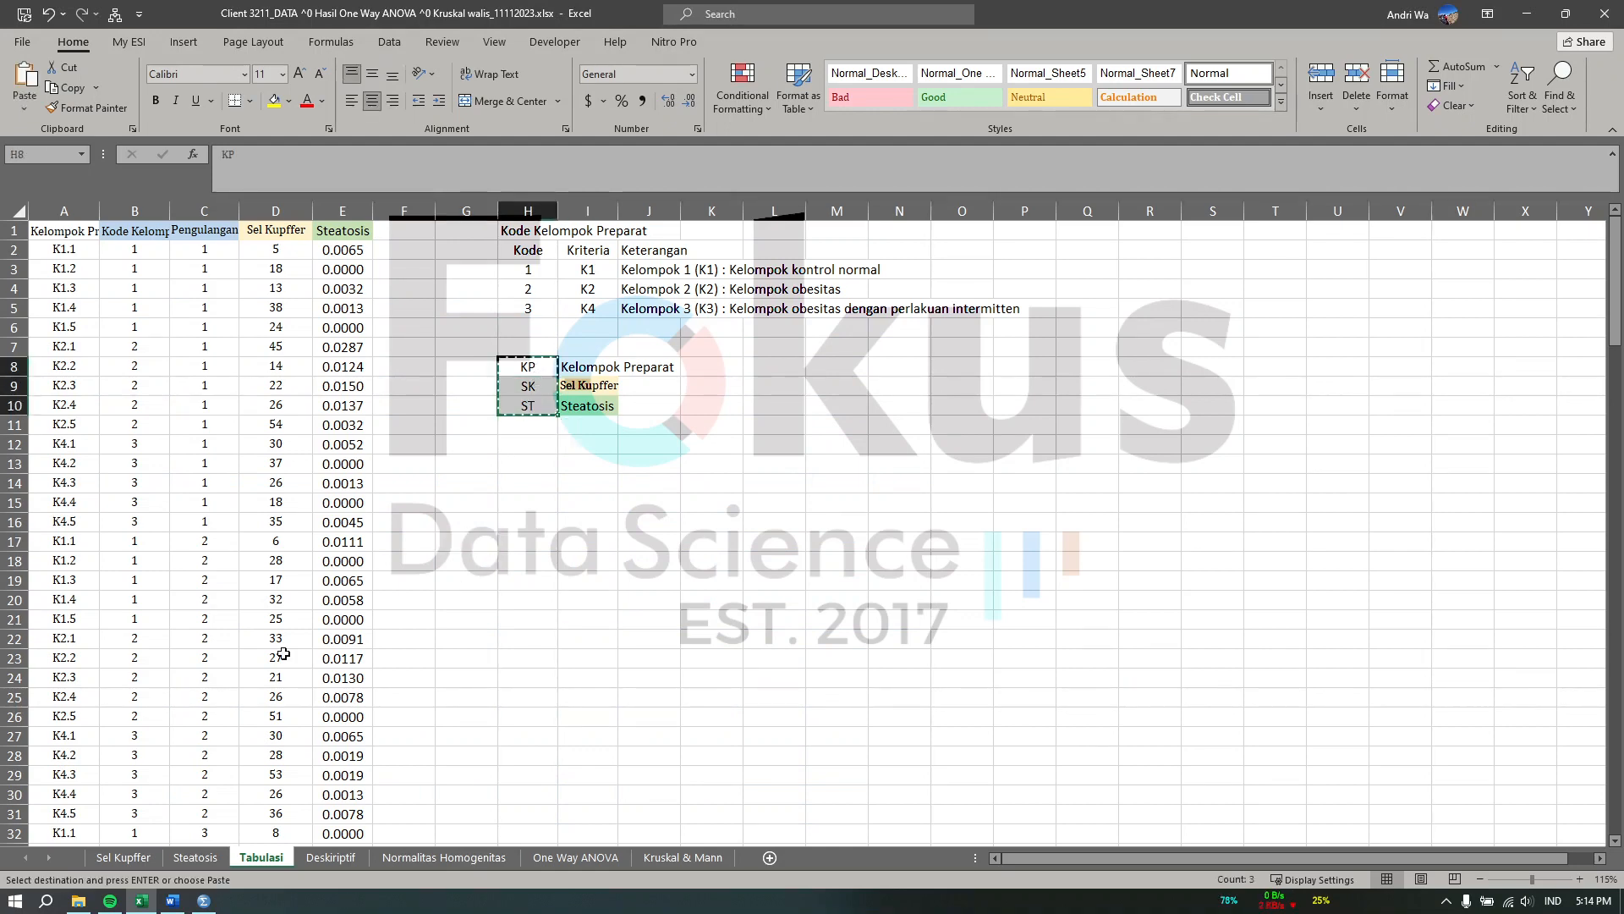
{"action": "mouse_move", "coordinate": [203, 900]}
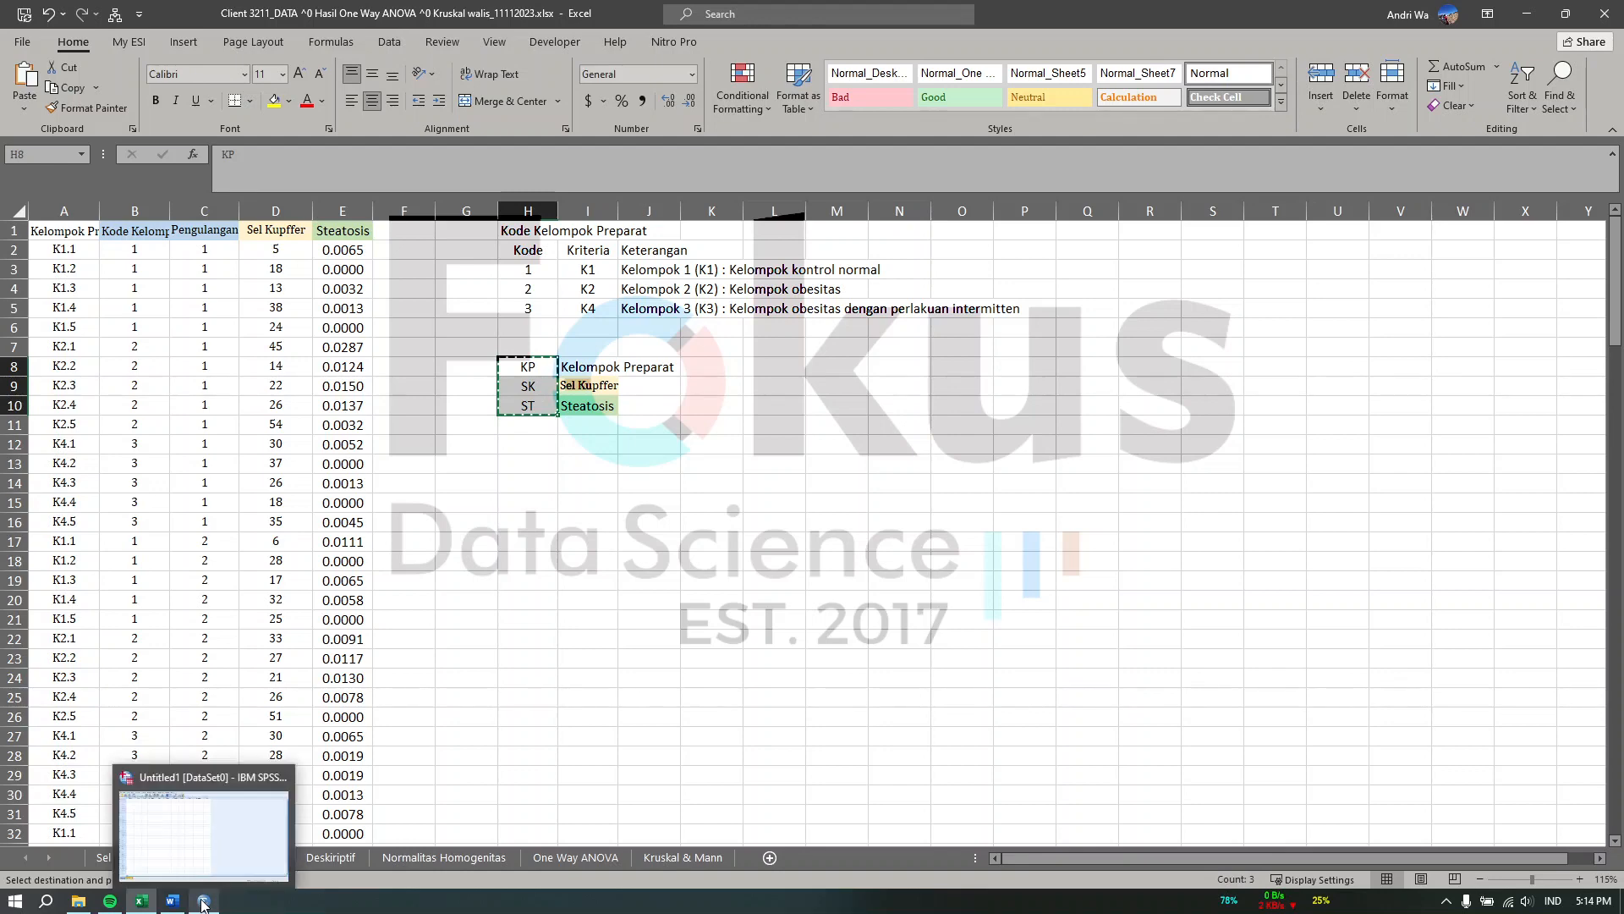
{"action": "left_click", "coordinate": [220, 844]}
{"action": "left_click", "coordinate": [119, 105]}
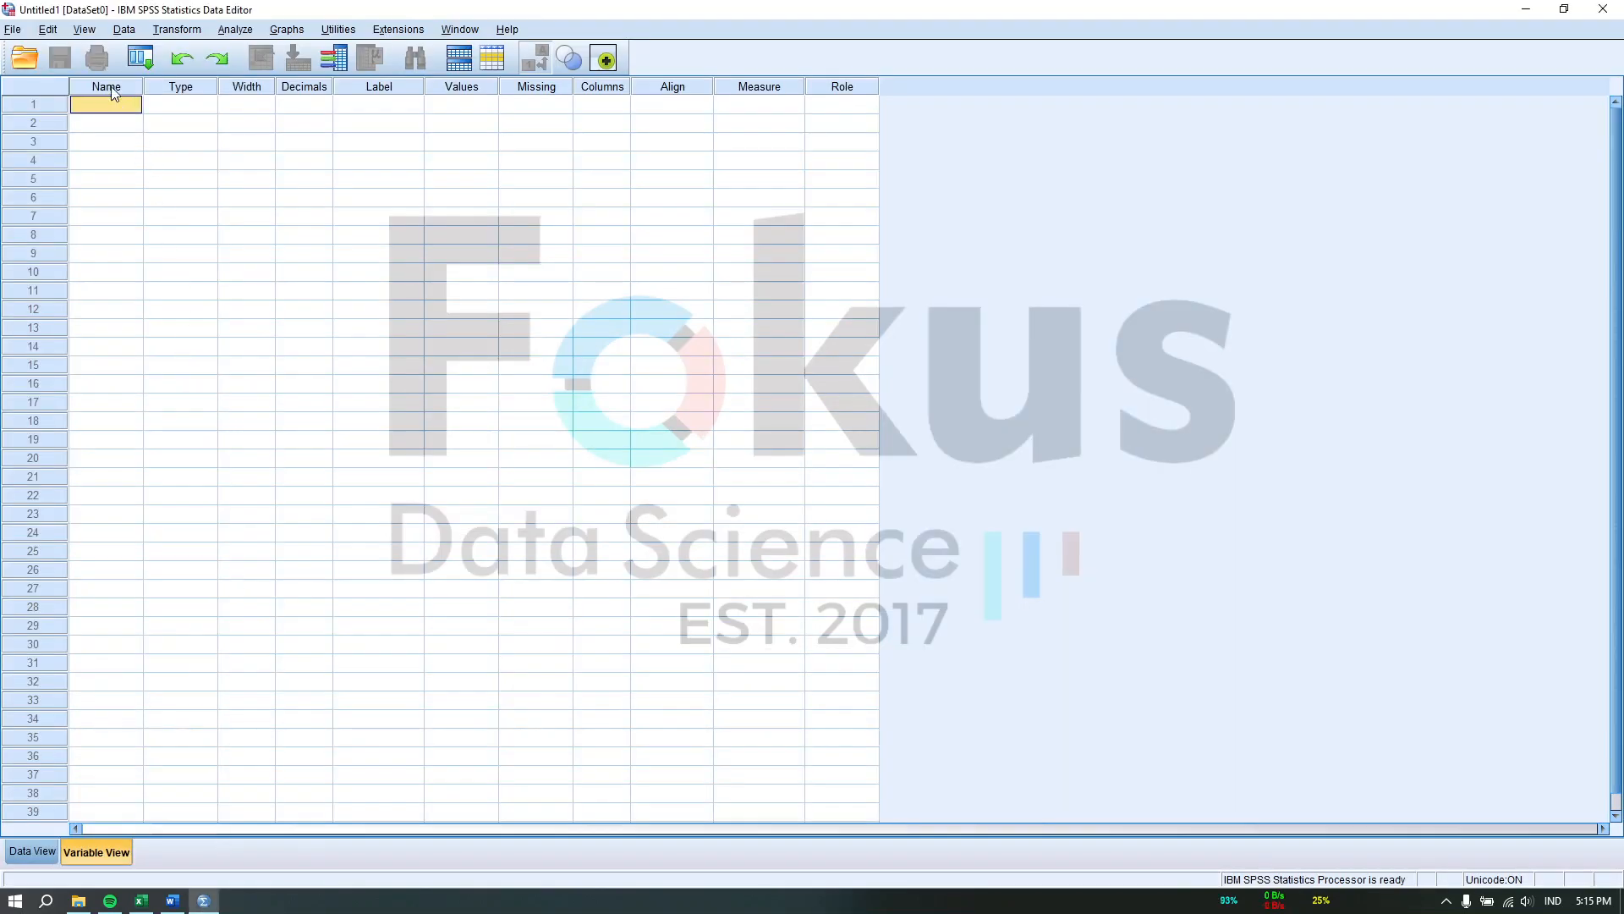
{"action": "key", "text": "ctrl+v"}
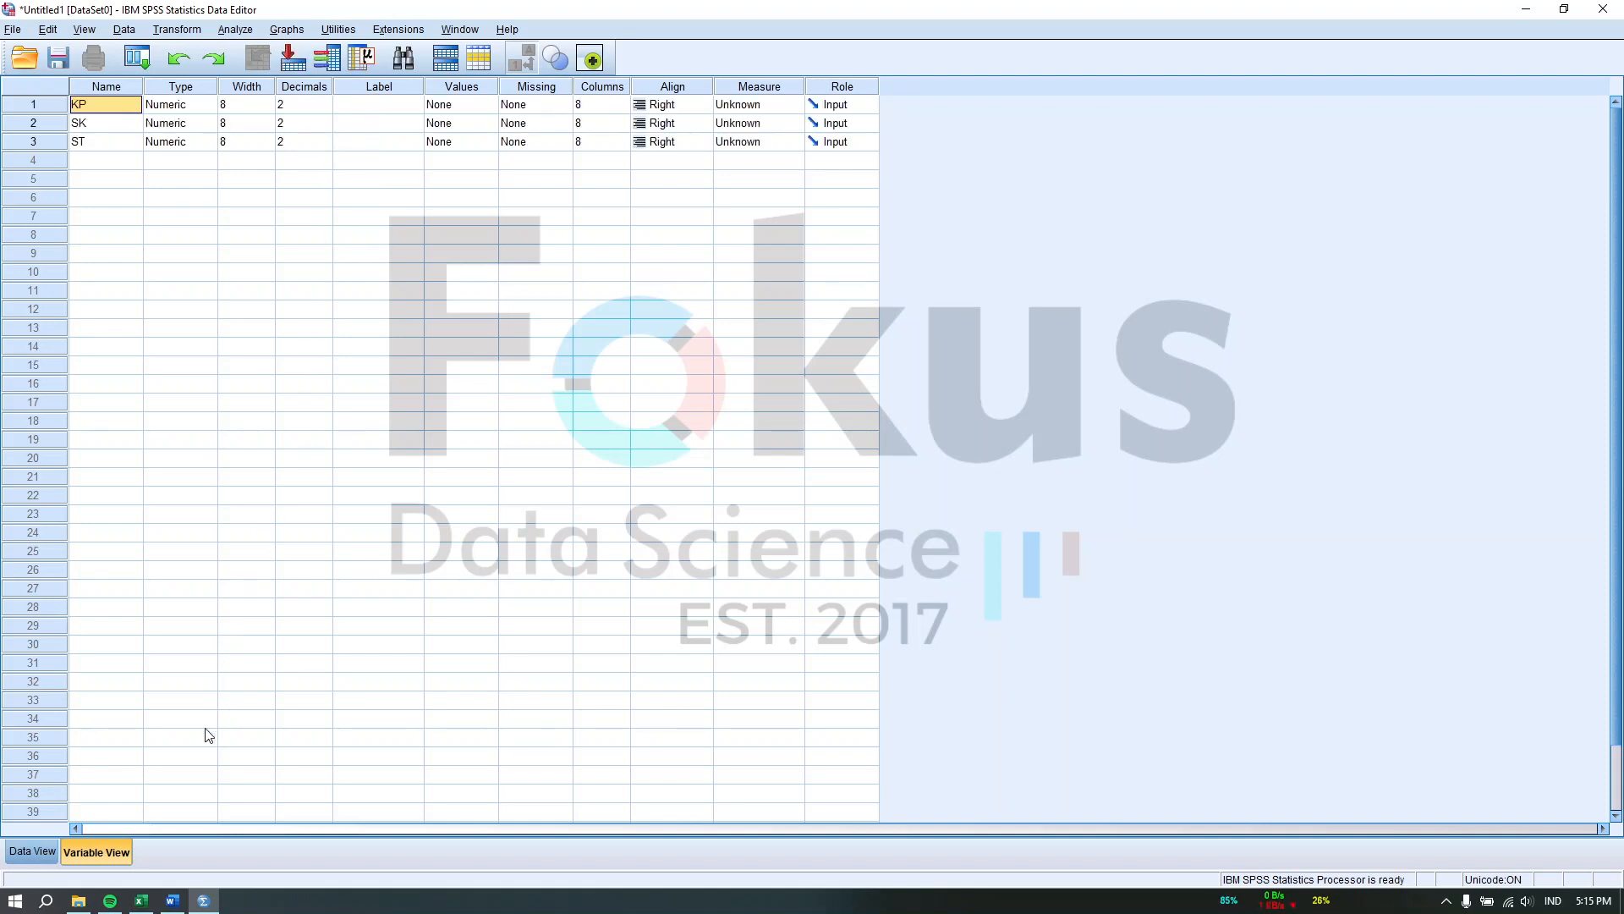
Step: Copy Kelompok Preparat, Sel Kupffer and Steatosis from Excel into SPSS as the labels of KP, SK and ST
{"action": "left_click", "coordinate": [138, 901]}
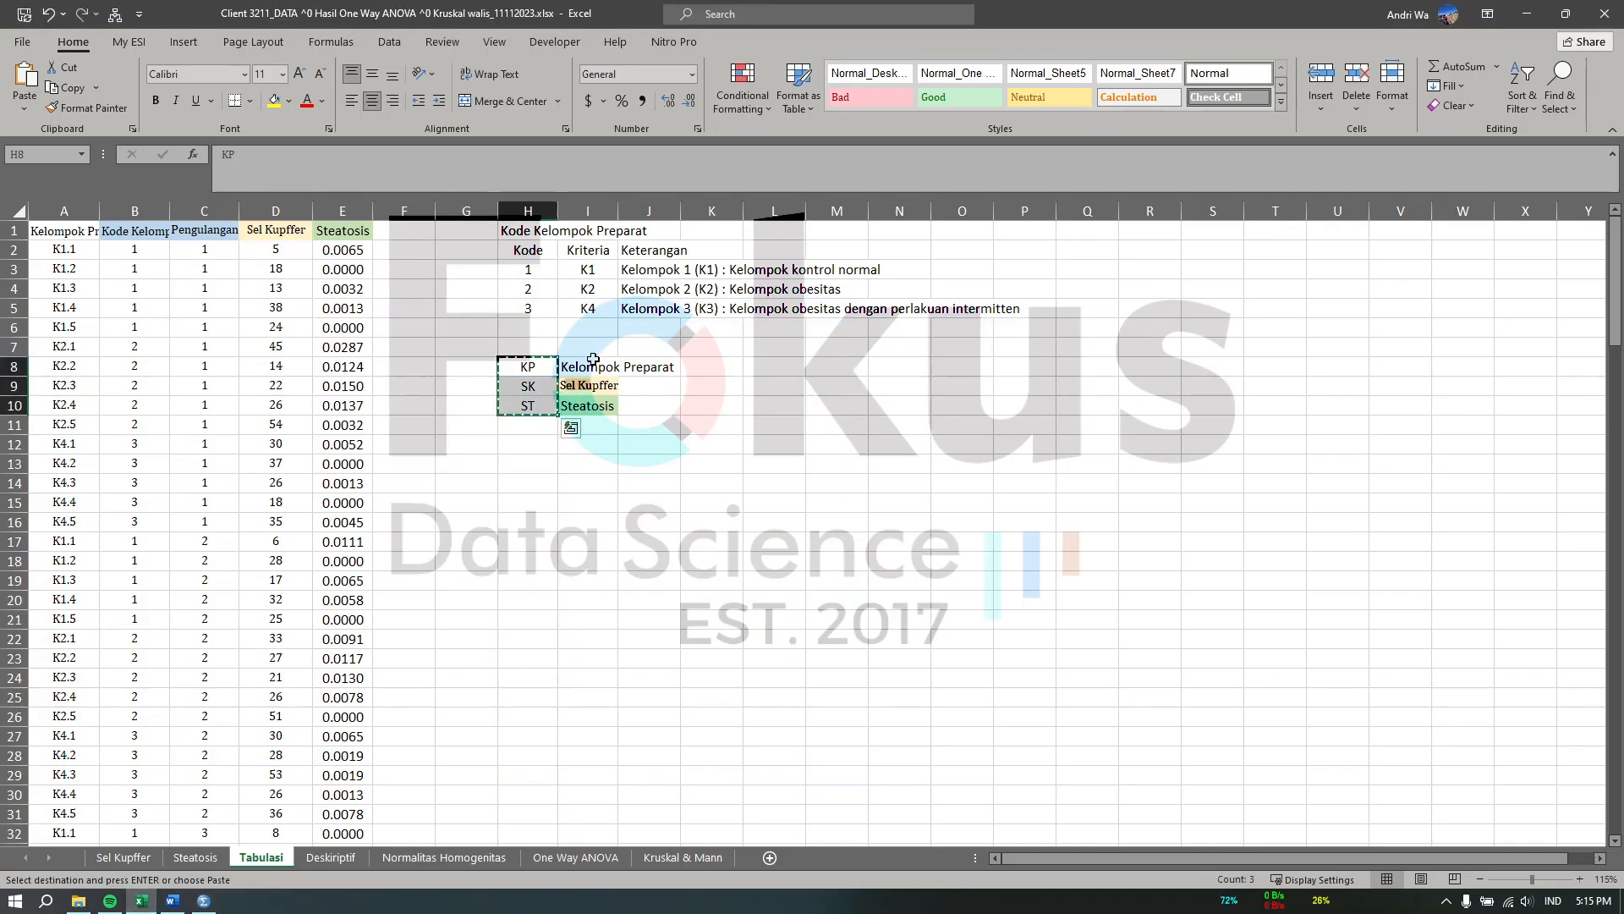
{"action": "left_click_drag", "start_coordinate": [593, 364], "coordinate": [588, 406]}
{"action": "key", "text": "ctrl+c"}
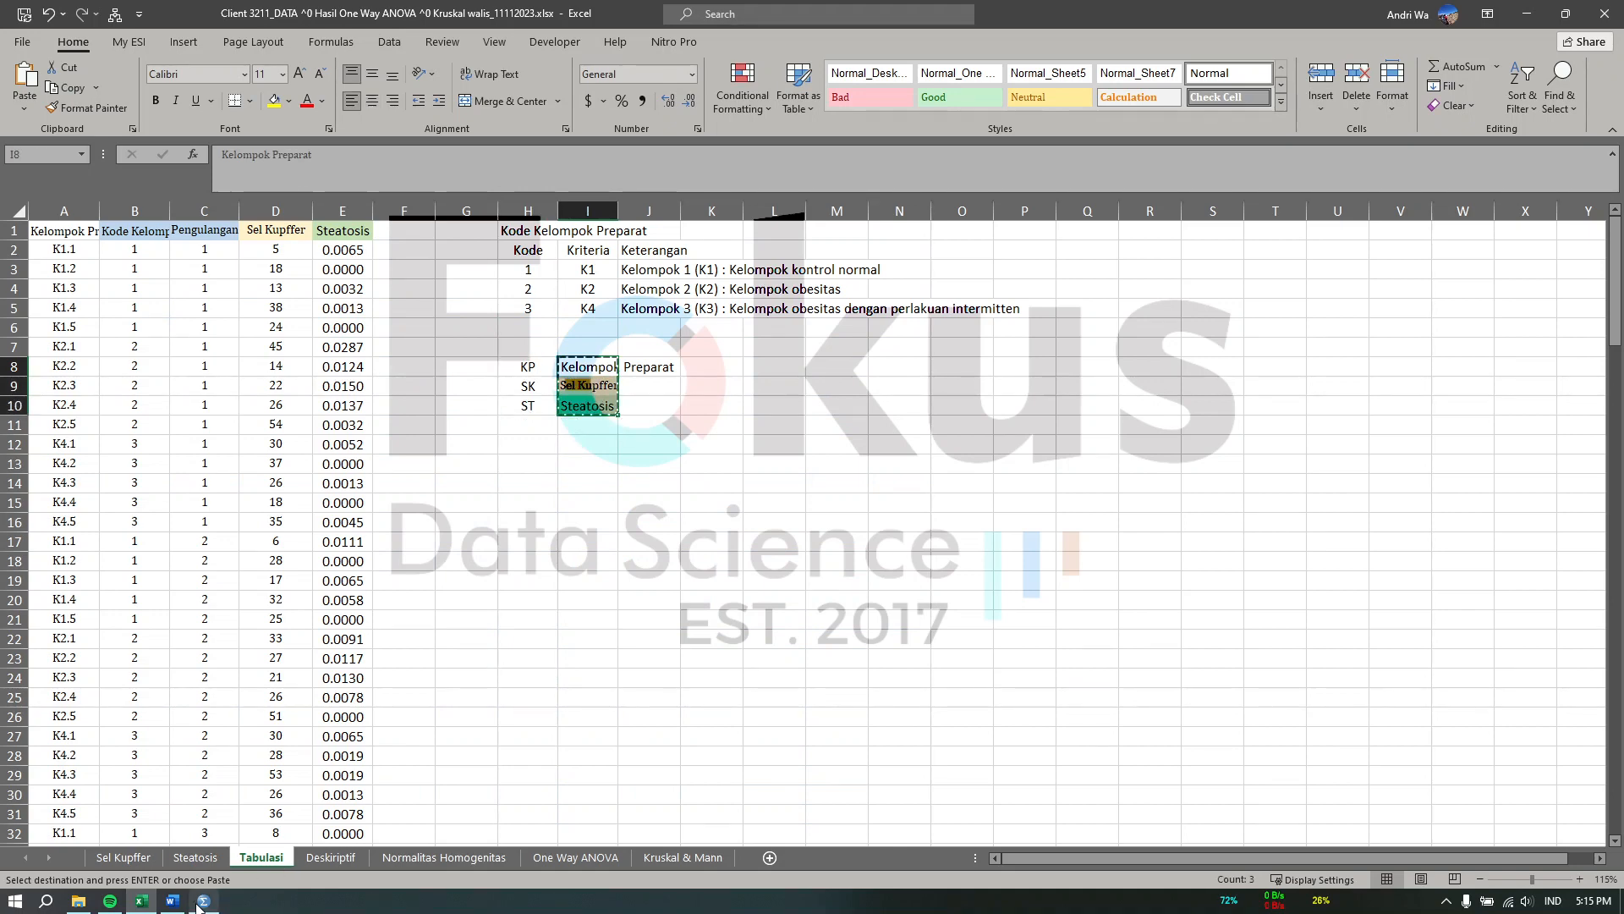
{"action": "left_click", "coordinate": [258, 846]}
{"action": "left_click", "coordinate": [395, 111]}
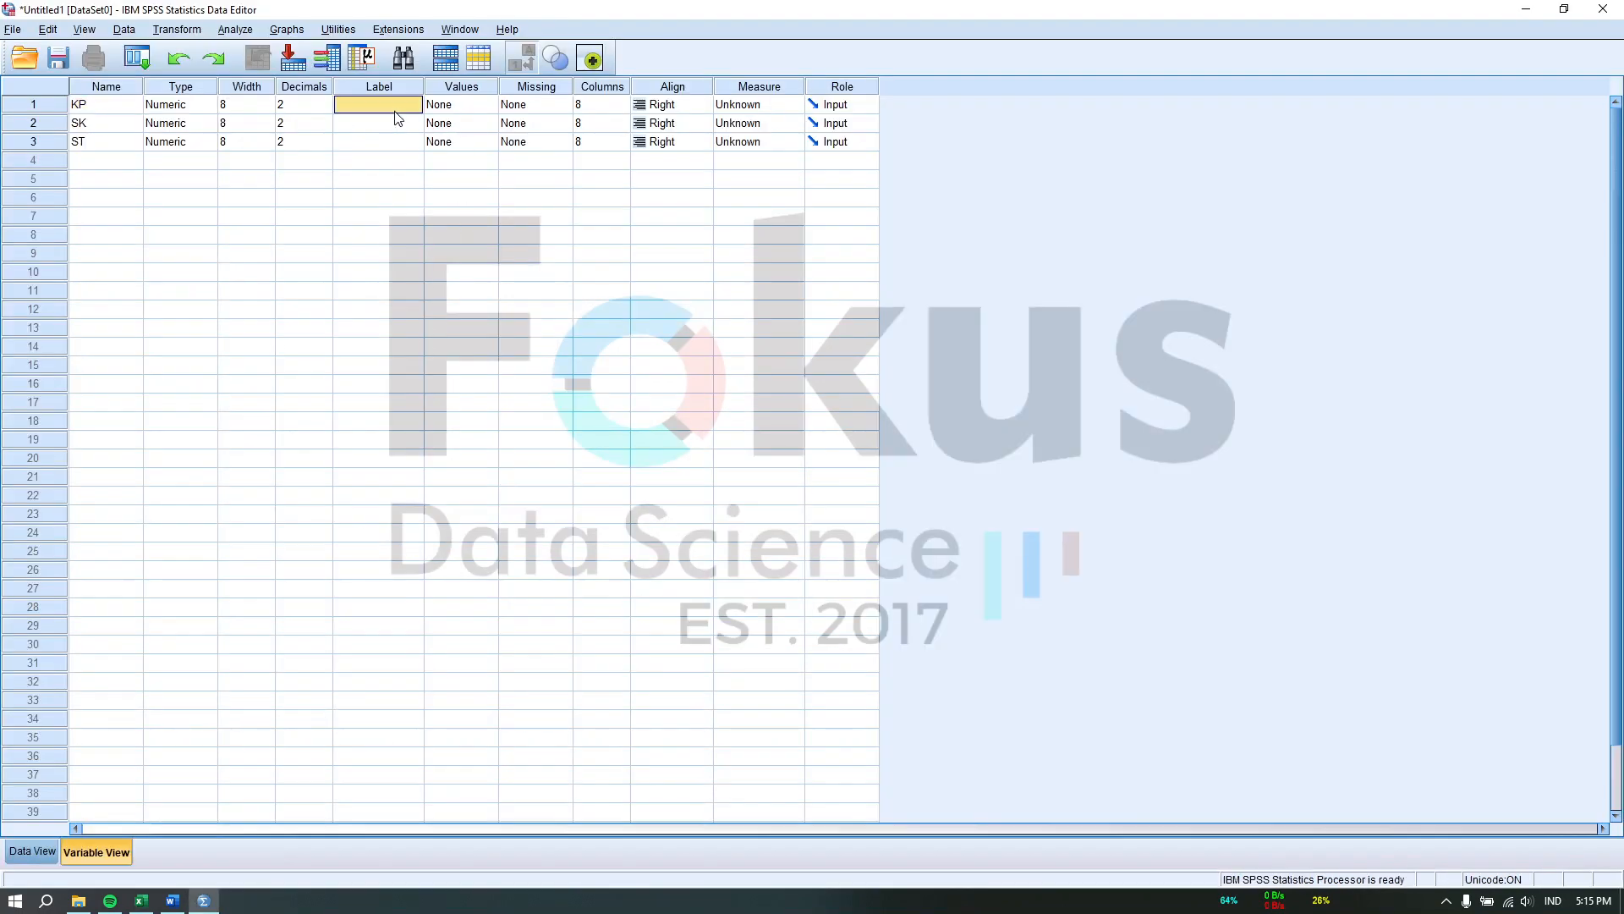
{"action": "key", "text": "ctrl+v"}
Step: Arrange the SPSS Data Editor and the Excel workbook side by side
{"action": "left_click_drag", "start_coordinate": [891, 9], "coordinate": [1620, 258]}
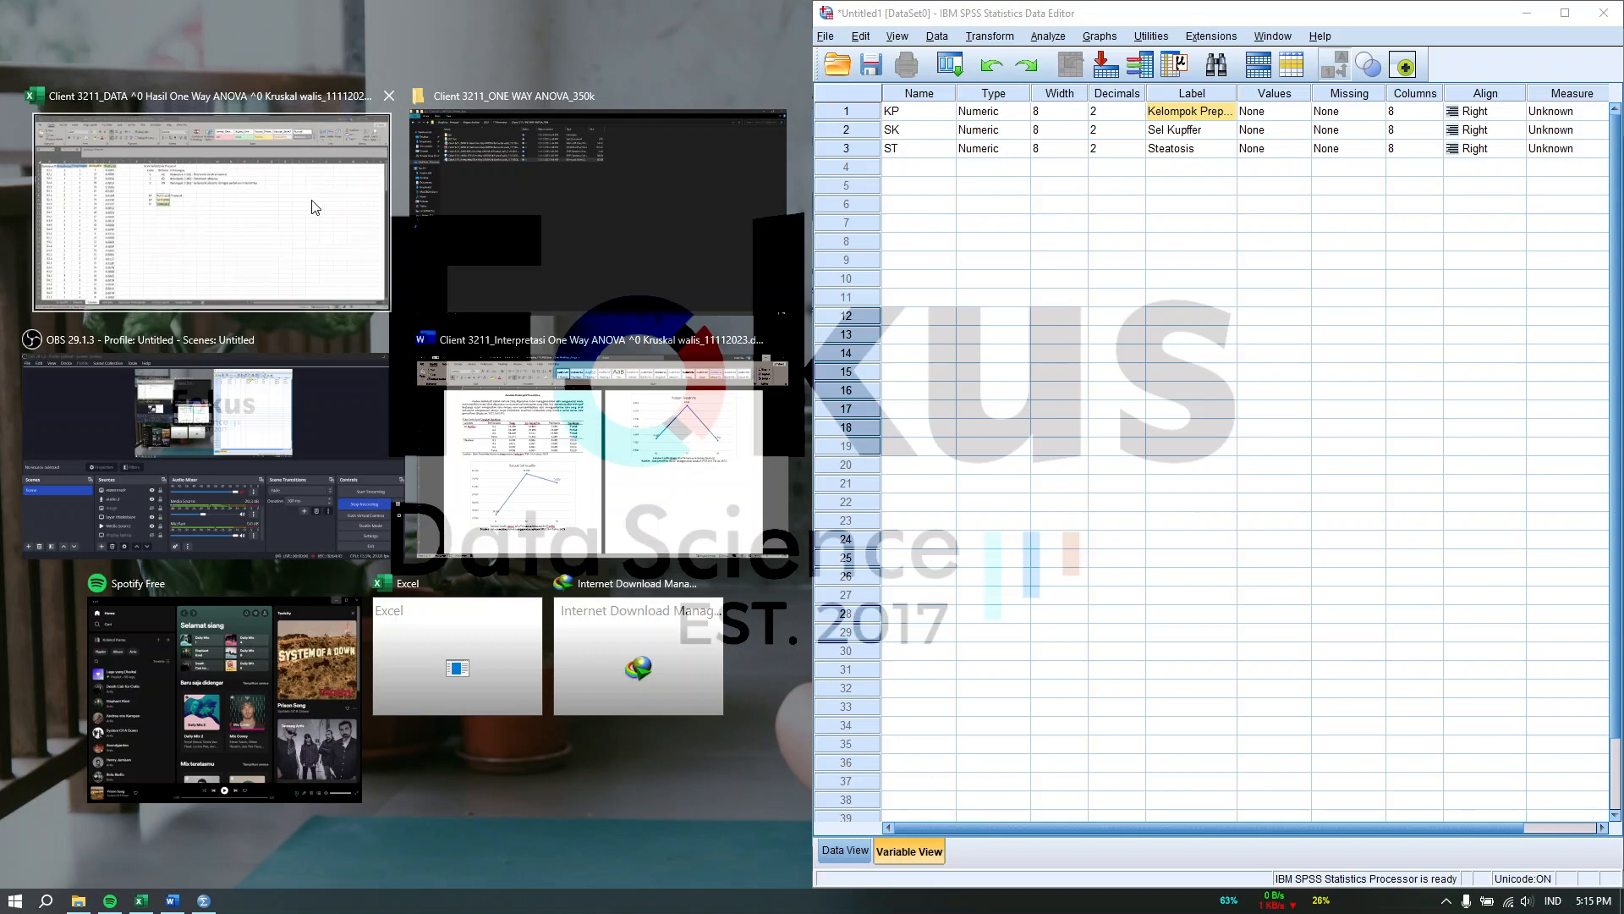
{"action": "left_click", "coordinate": [313, 200]}
{"action": "left_click", "coordinate": [490, 380]}
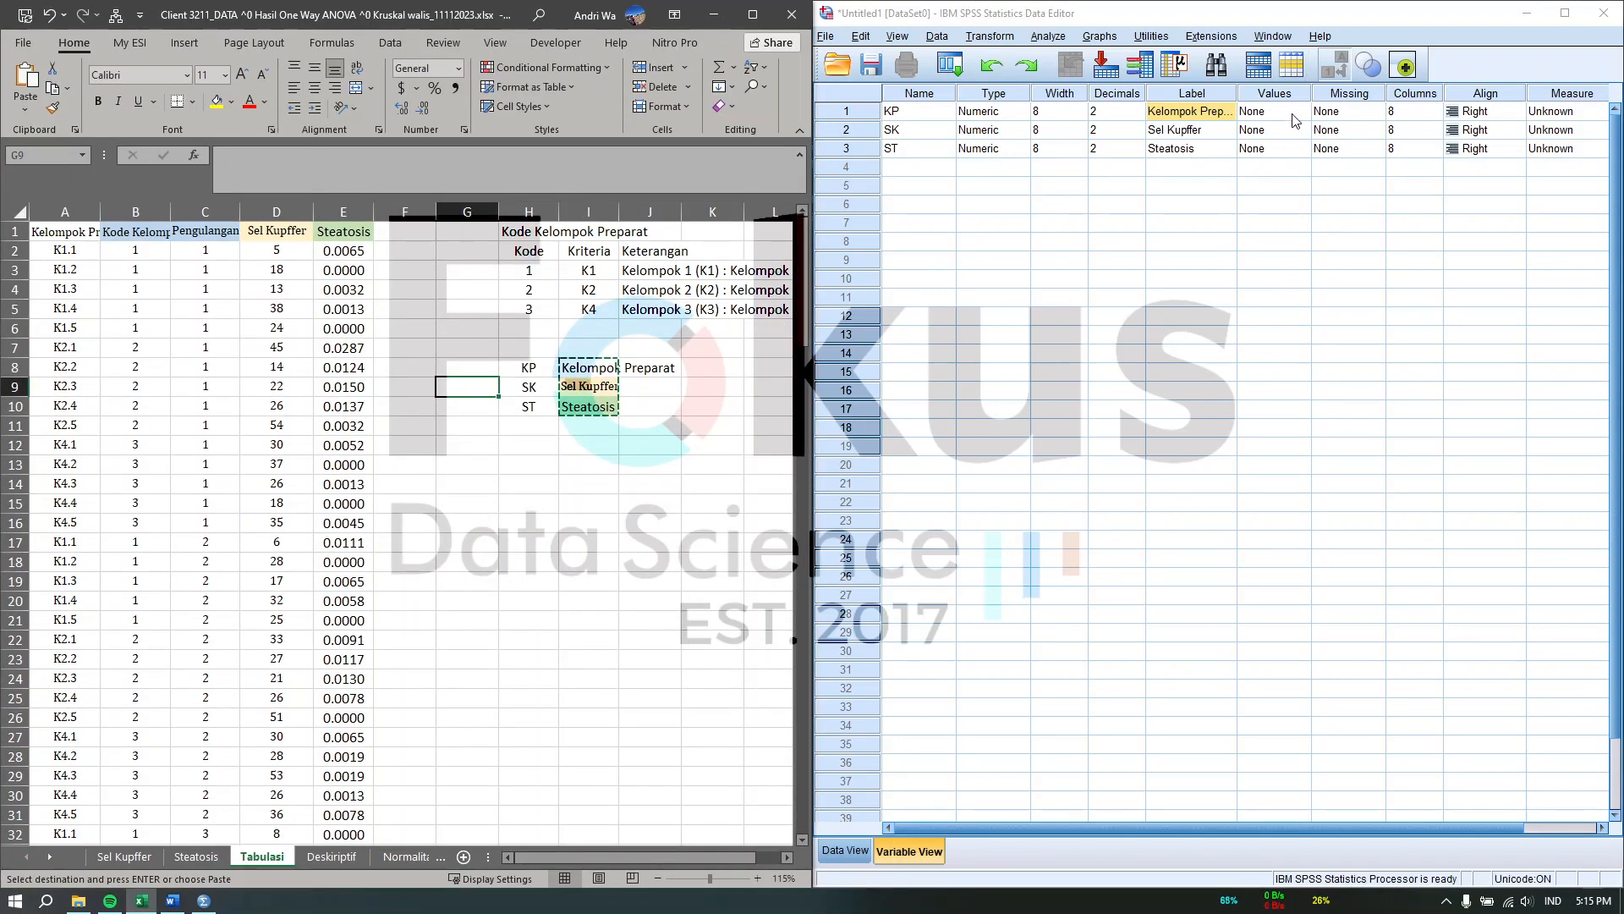
Step: Check the Kriteria entries K1, K2 and K4 in the Kode Kelompok Preparat legend in Excel
{"action": "left_click", "coordinate": [256, 260]}
{"action": "left_click", "coordinate": [127, 256]}
{"action": "left_click", "coordinate": [567, 266]}
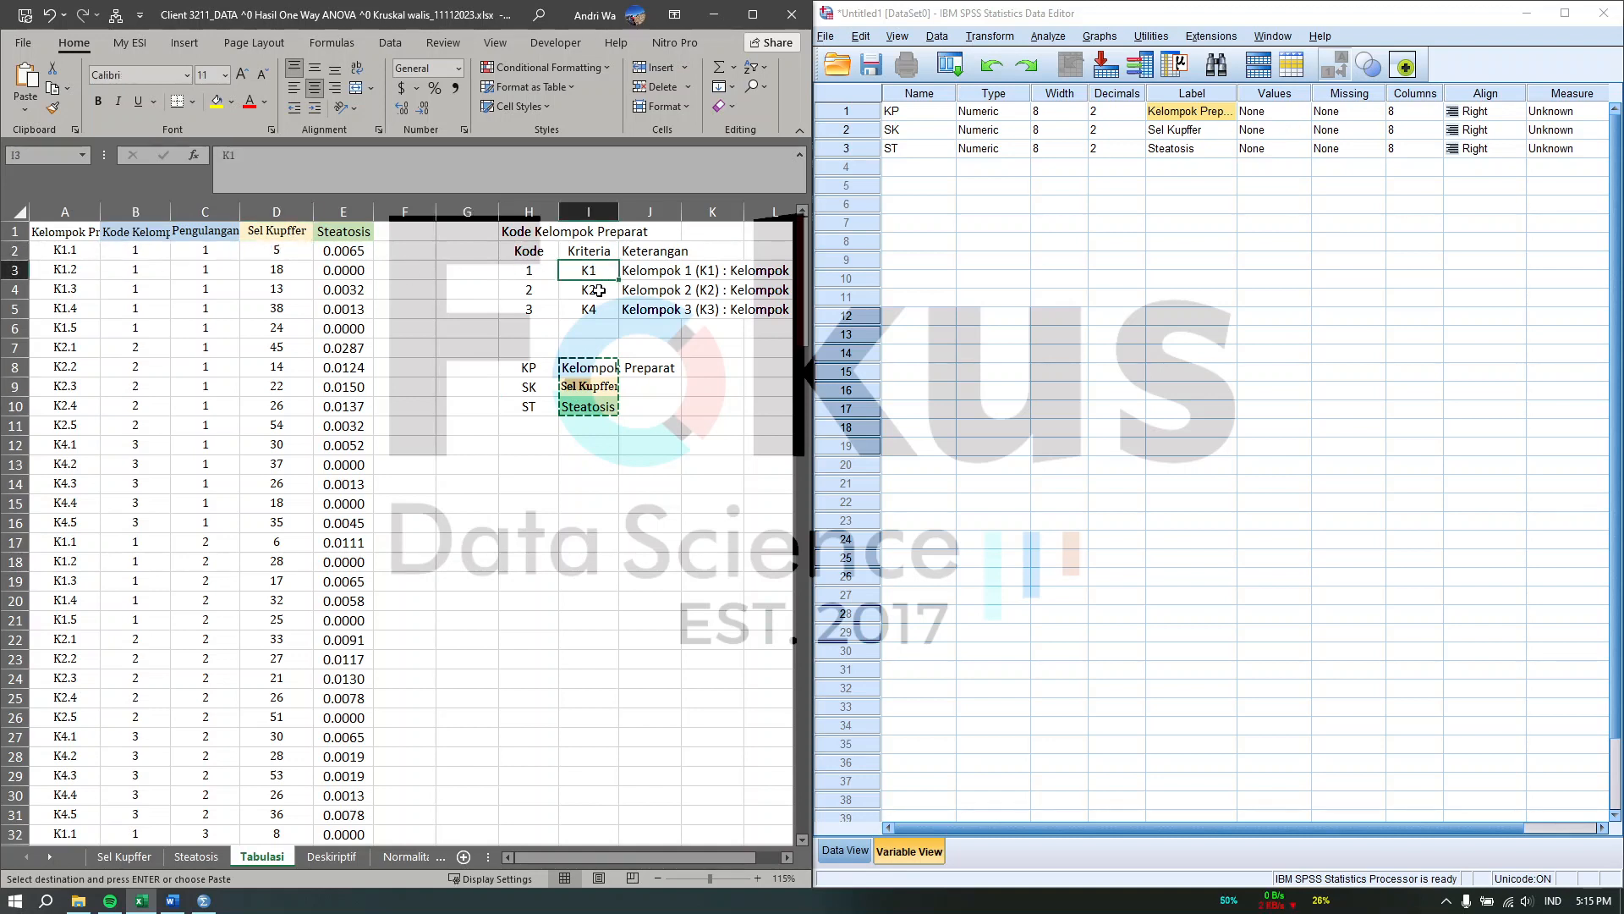
{"action": "left_click", "coordinate": [599, 290]}
{"action": "left_click", "coordinate": [599, 311]}
{"action": "left_click", "coordinate": [597, 271]}
Step: Switch to SPSS and add the value label K1, copied from the Excel legend, for value 1 of variable KP
{"action": "left_click", "coordinate": [1294, 112]}
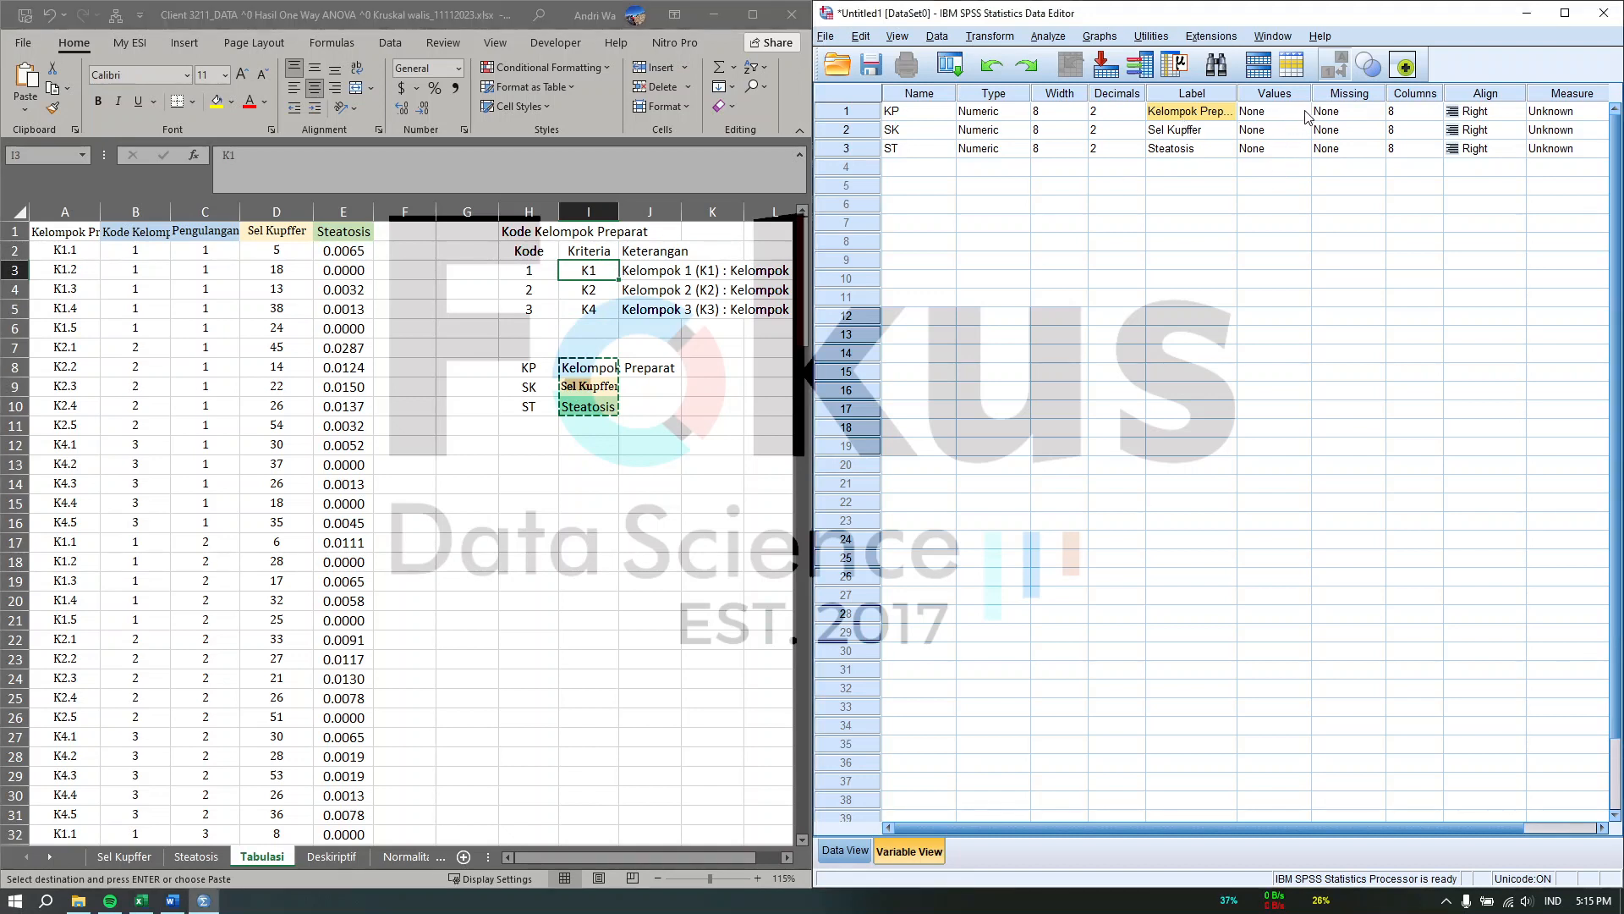
{"action": "left_click", "coordinate": [1301, 111]}
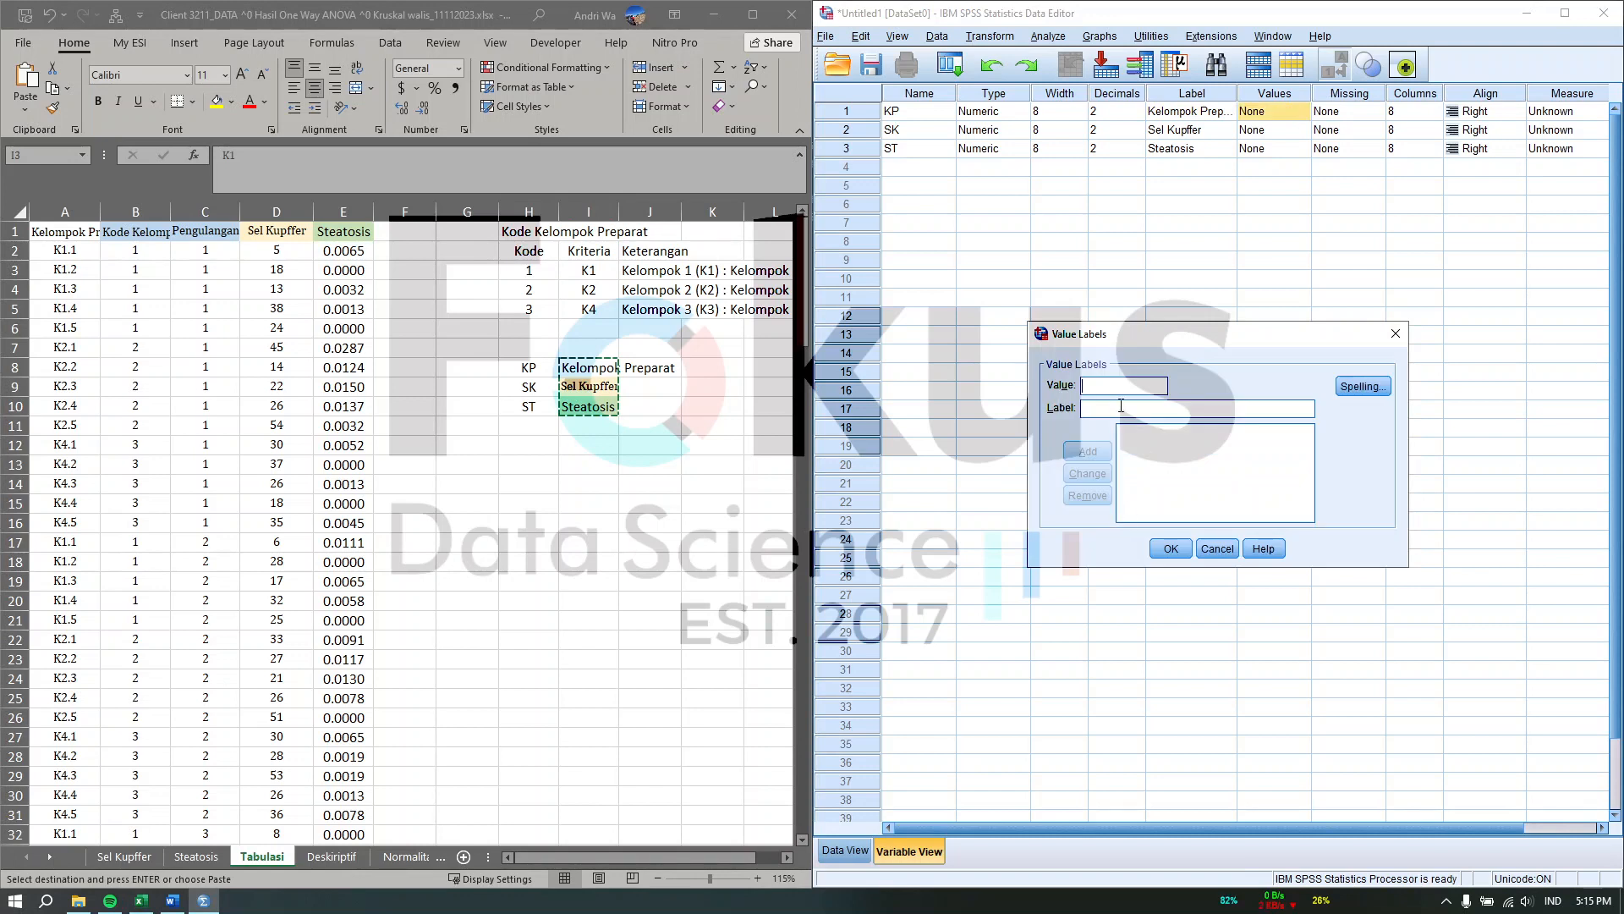
{"action": "type", "text": "1"}
{"action": "left_click", "coordinate": [589, 270]}
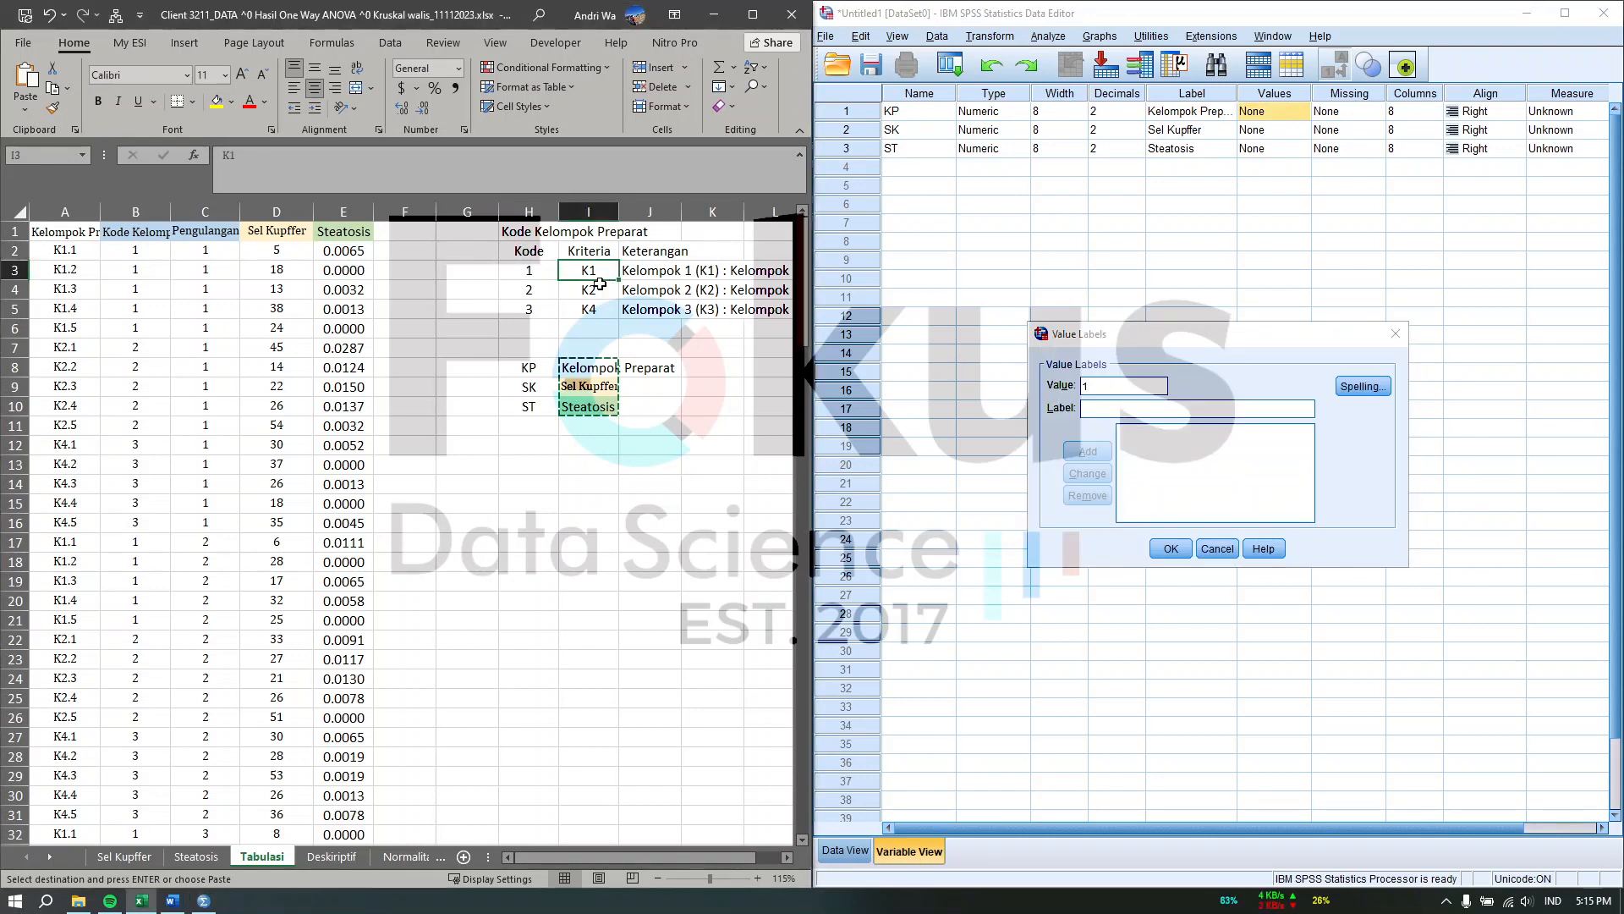
{"action": "key", "text": "ctrl+c"}
{"action": "left_click", "coordinate": [1186, 409]}
{"action": "key", "text": "ctrl+v"}
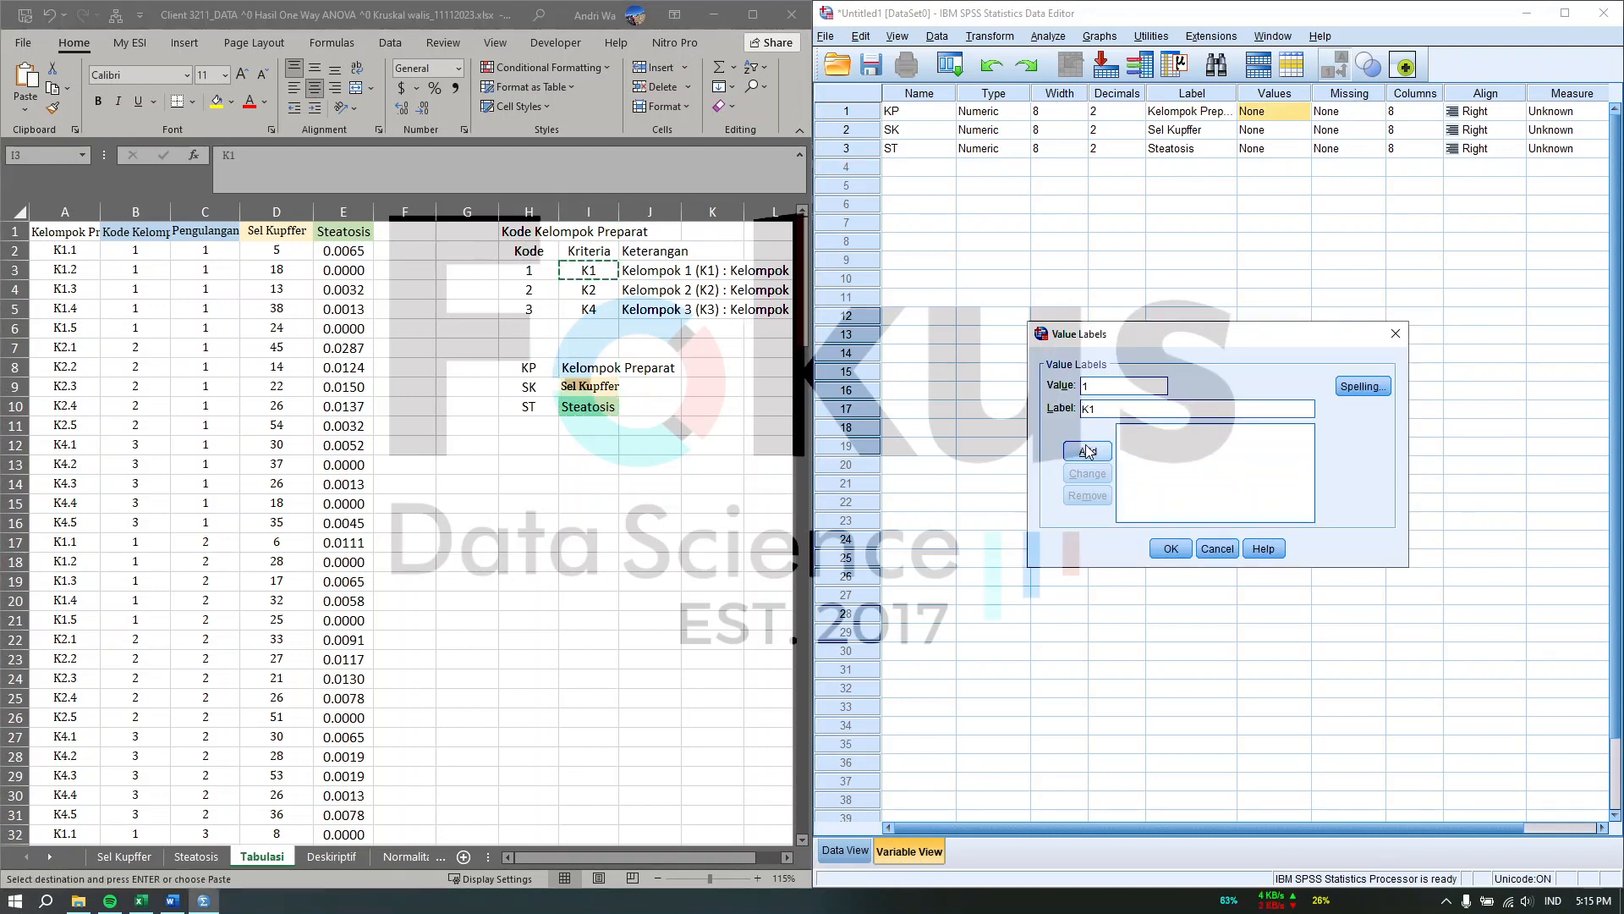
{"action": "key", "text": "Return"}
Step: Add the value label K2, copied from the Excel legend, for value 2 of variable KP
{"action": "type", "text": "2"}
{"action": "left_click", "coordinate": [589, 289]}
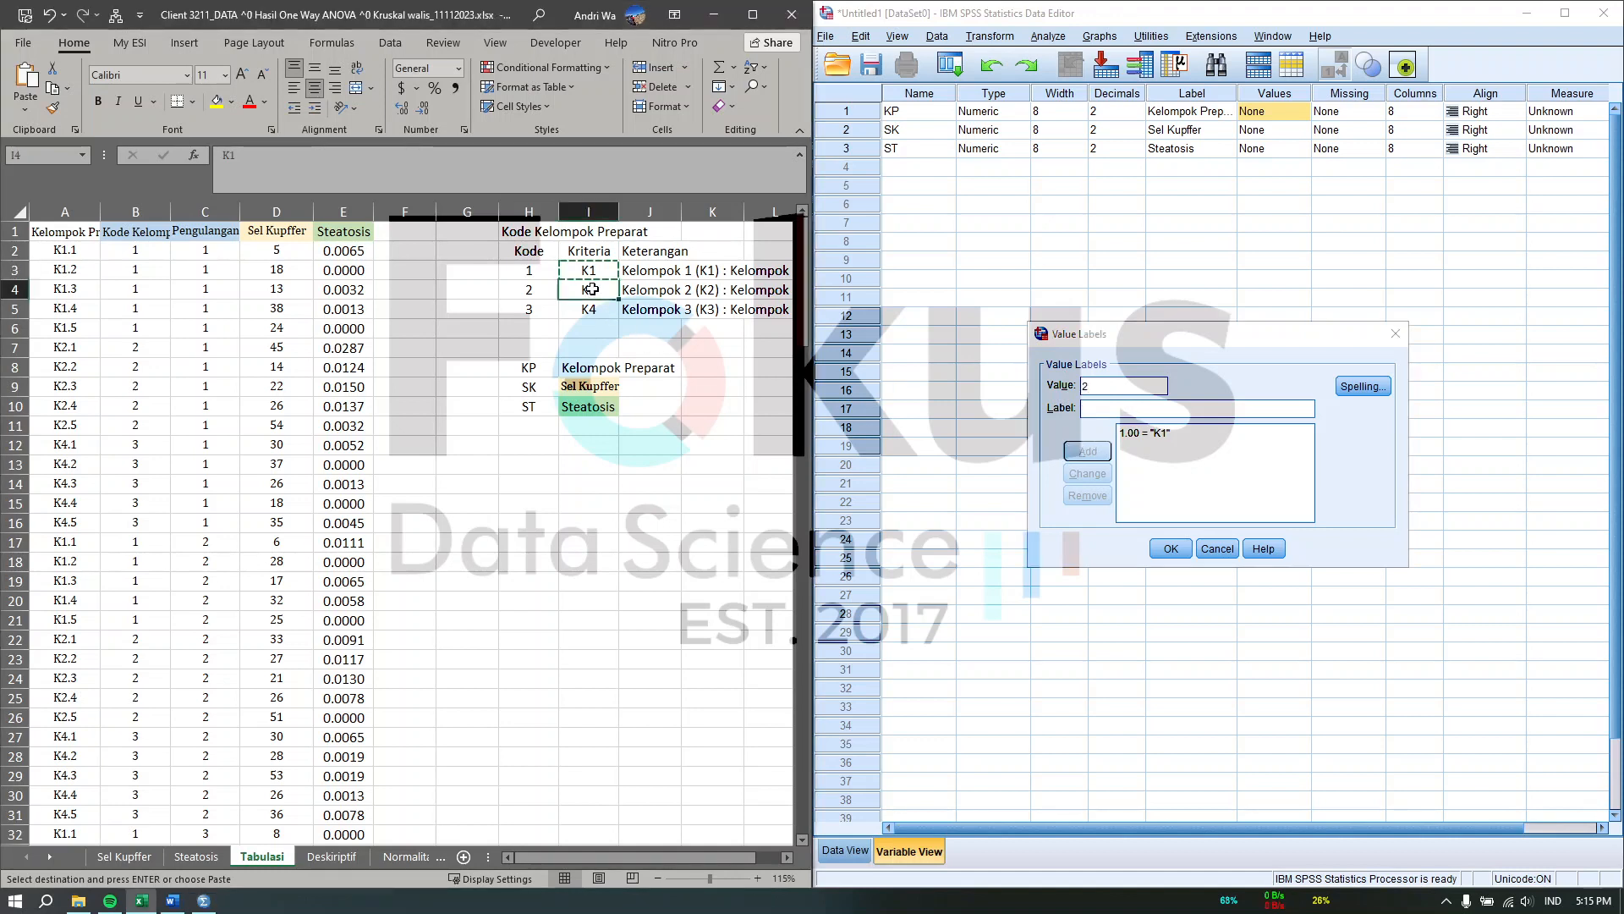
{"action": "key", "text": "ctrl+c"}
{"action": "left_click", "coordinate": [1176, 407]}
{"action": "key", "text": "ctrl+v"}
{"action": "key", "text": "Return"}
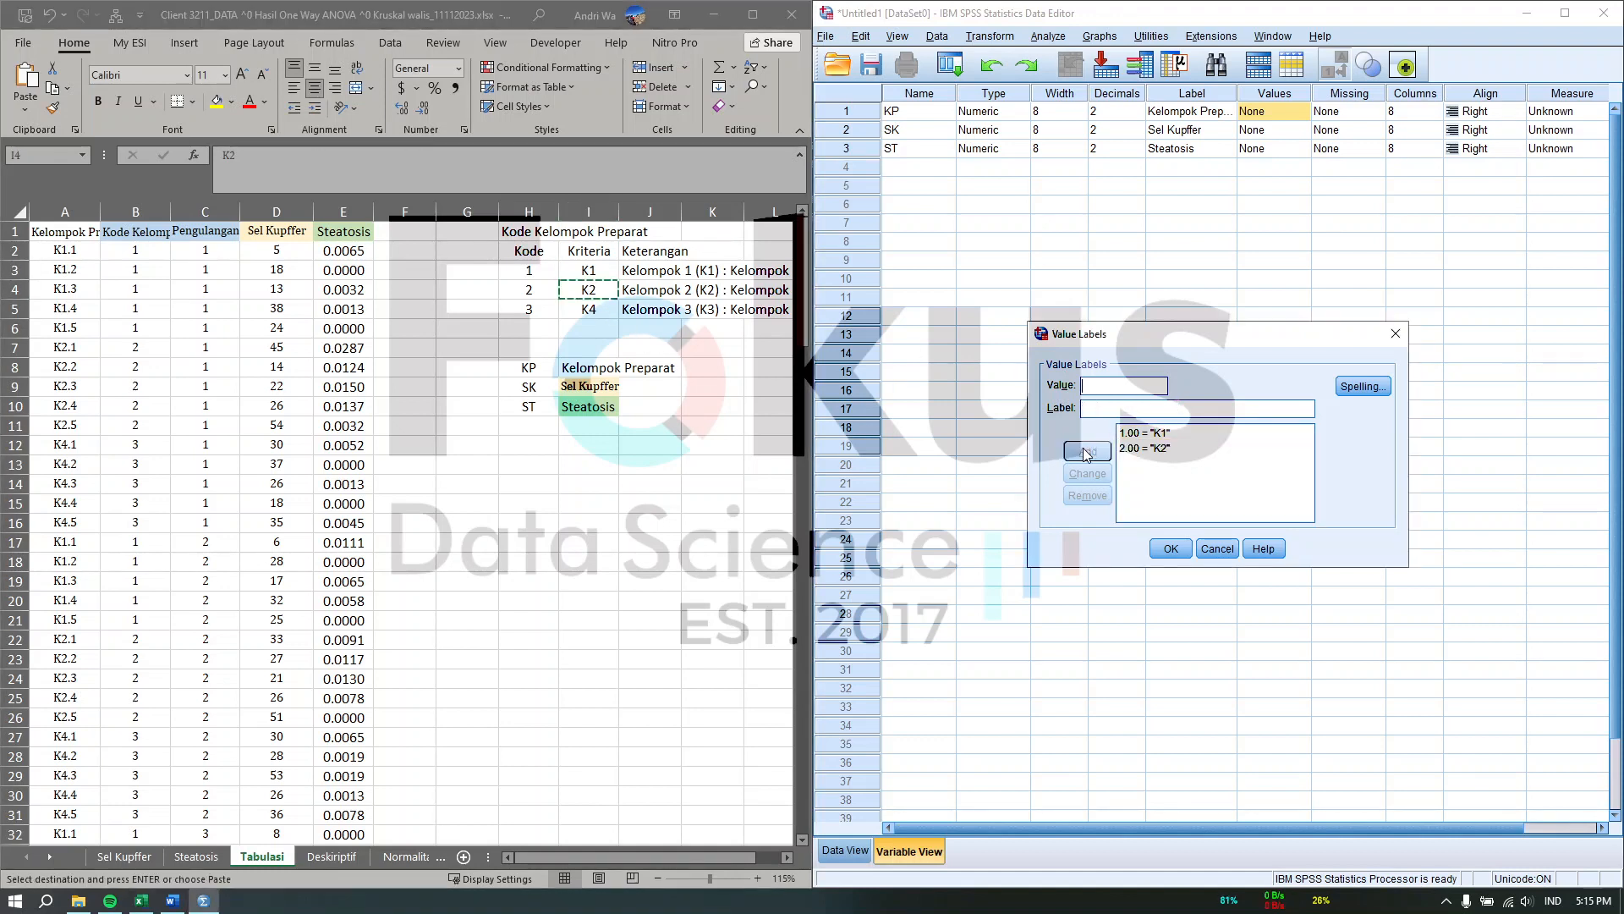
Step: Add the value label K4, copied from the Excel legend, for value 3 and apply KP's value labels
{"action": "type", "text": "3"}
{"action": "left_click", "coordinate": [589, 309]}
{"action": "key", "text": "ctrl+c"}
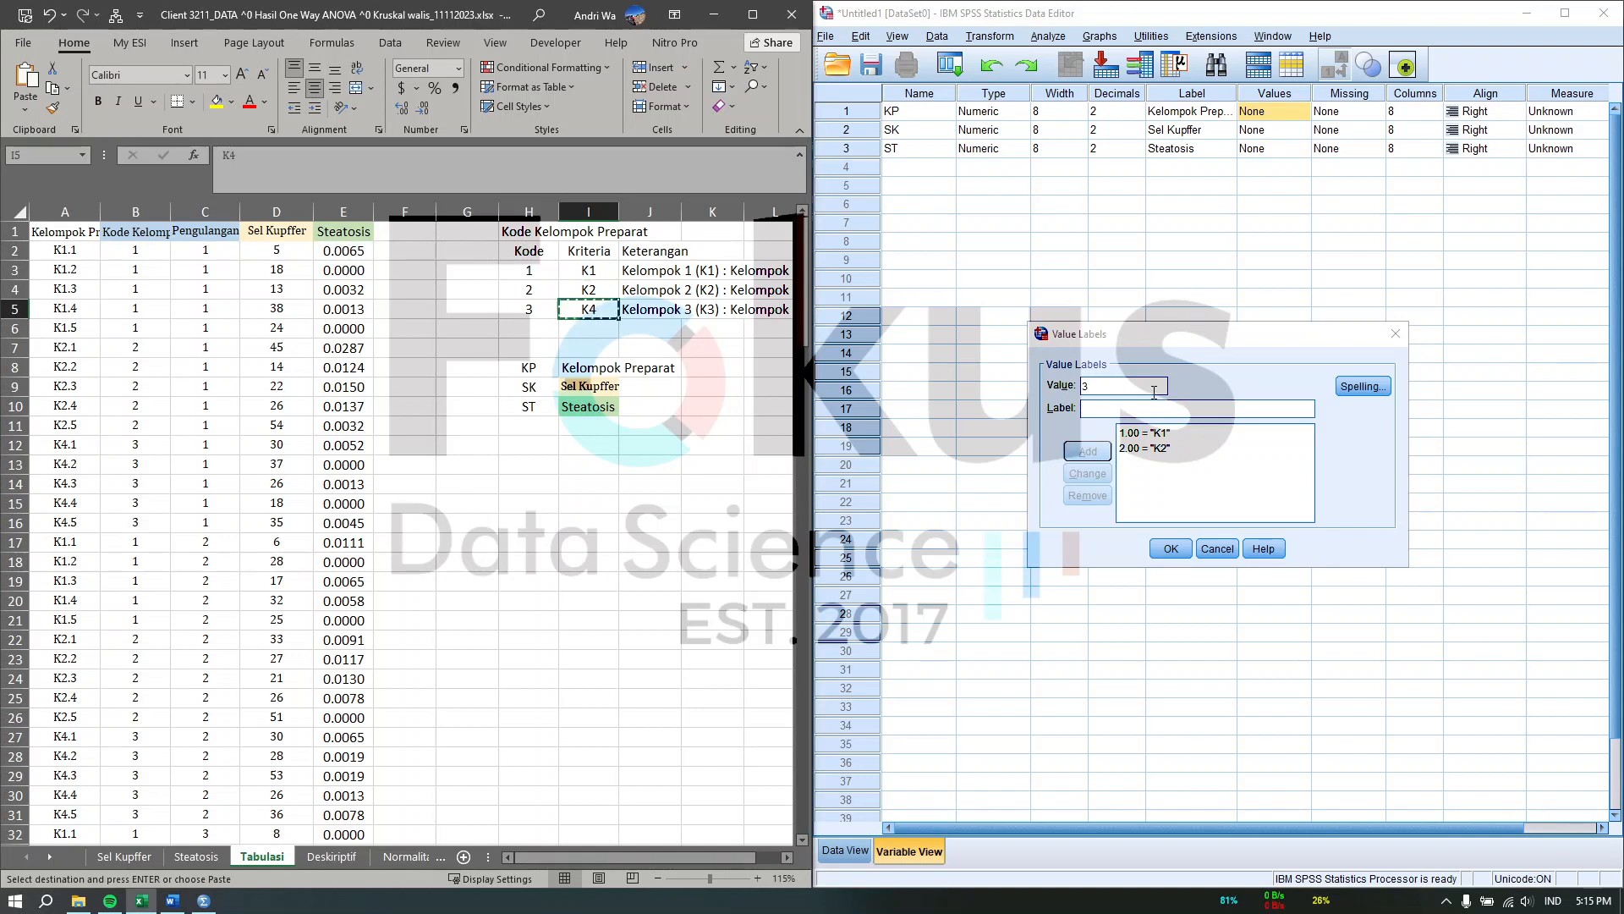
{"action": "left_click", "coordinate": [1171, 409]}
{"action": "key", "text": "ctrl+v"}
{"action": "left_click", "coordinate": [1089, 451]}
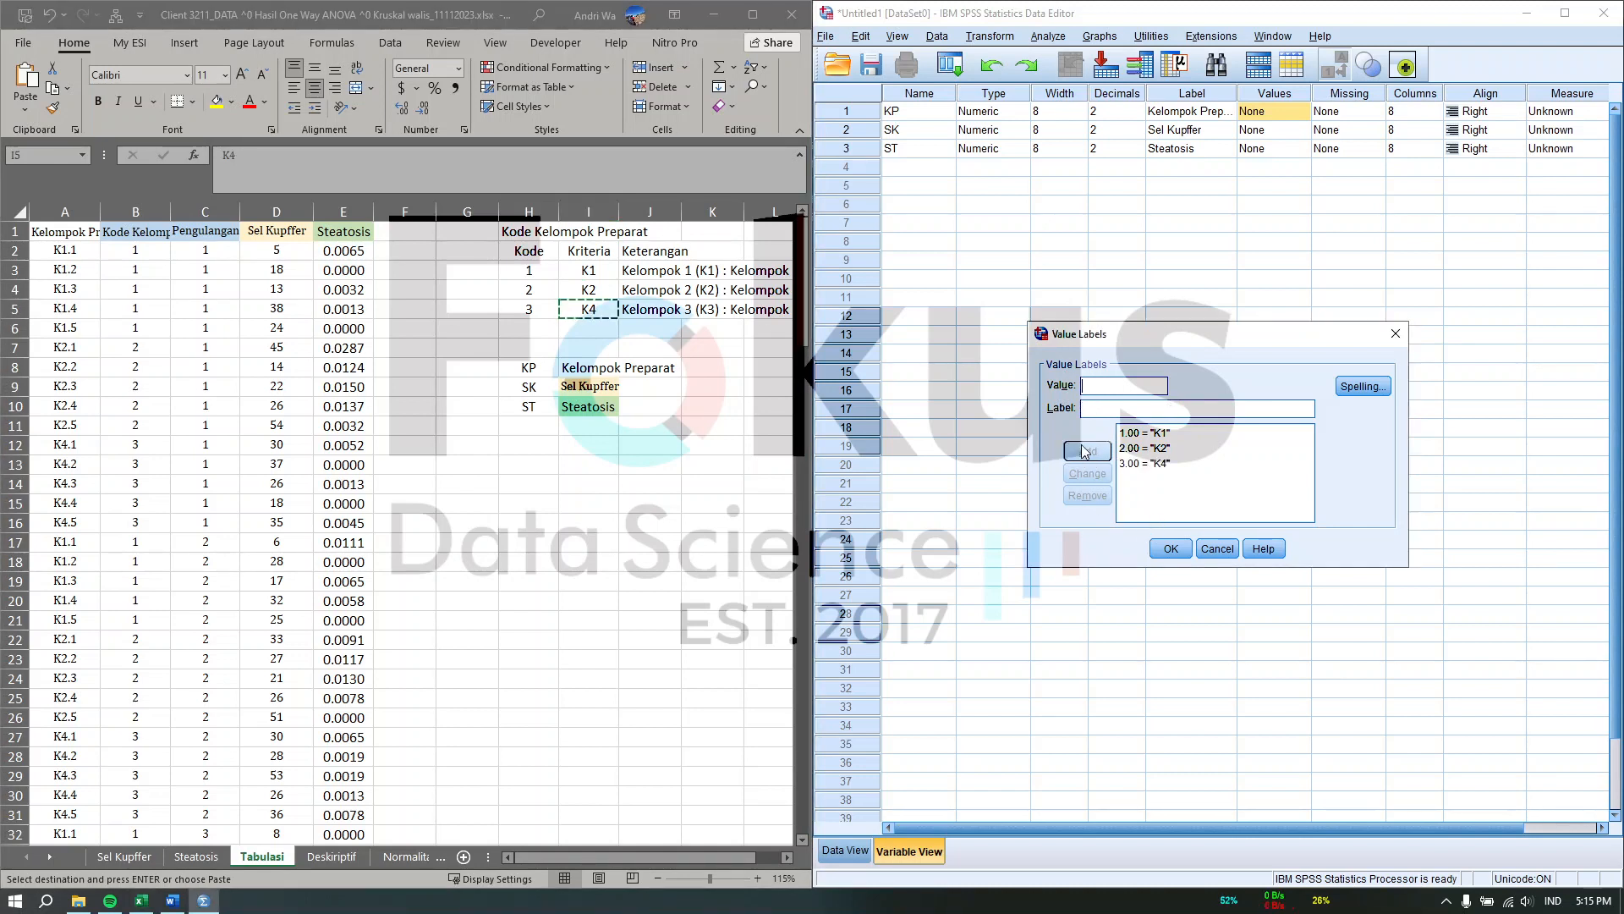
{"action": "left_click", "coordinate": [1161, 553]}
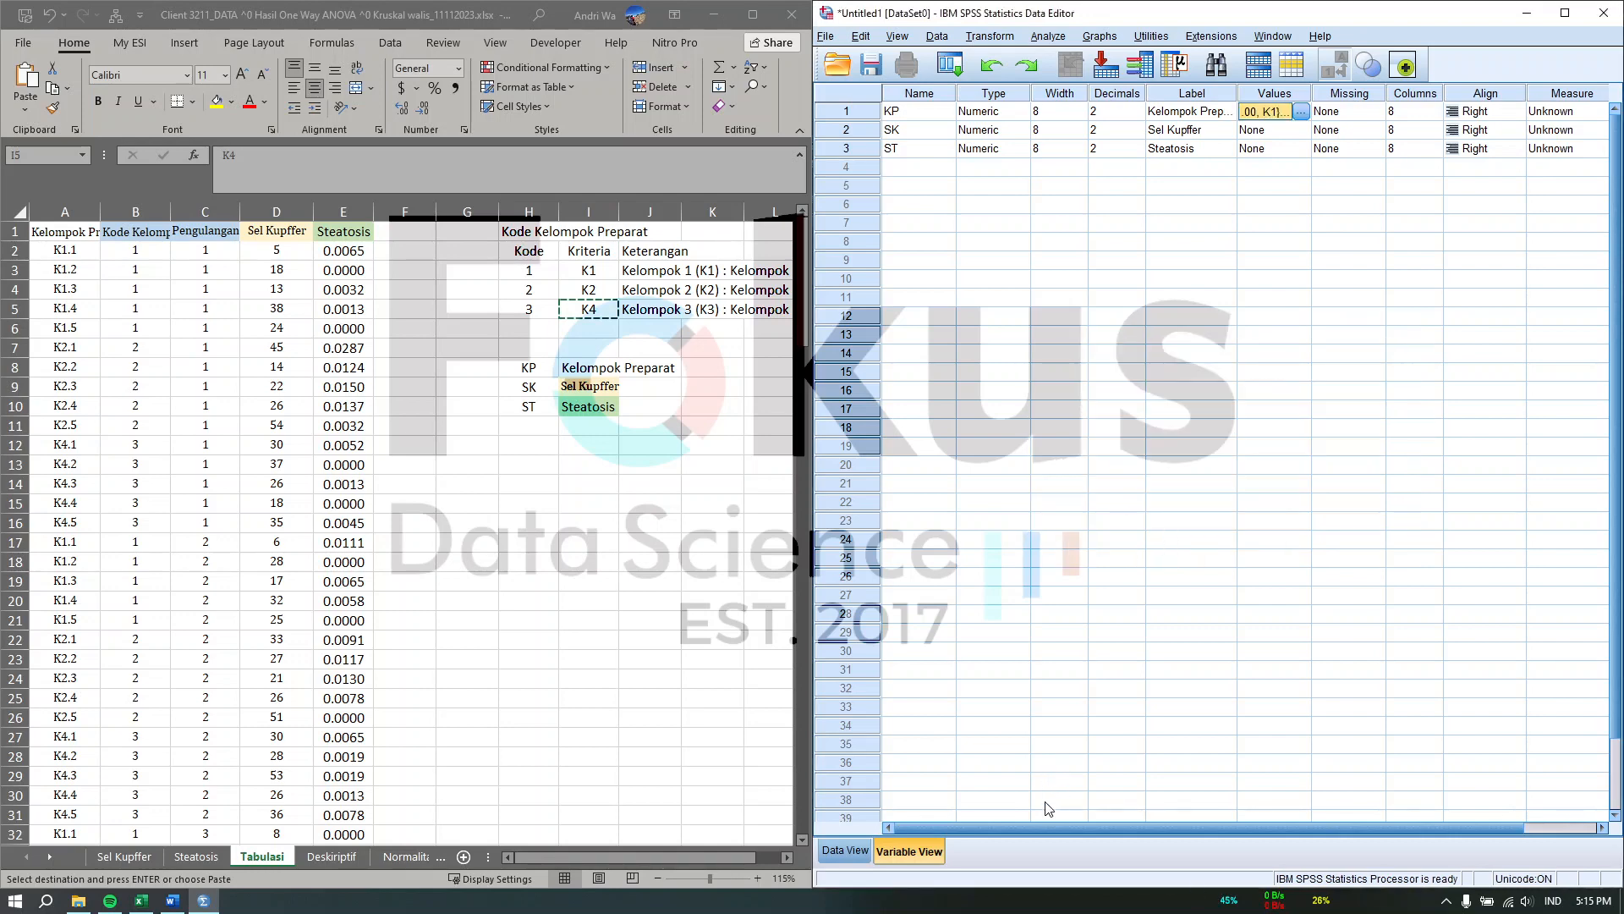
Step: Copy the group codes in B2:B151 of the Tabulasi sheet from Excel into the KP data column in SPSS, starting at case 1
{"action": "left_click", "coordinate": [856, 851]}
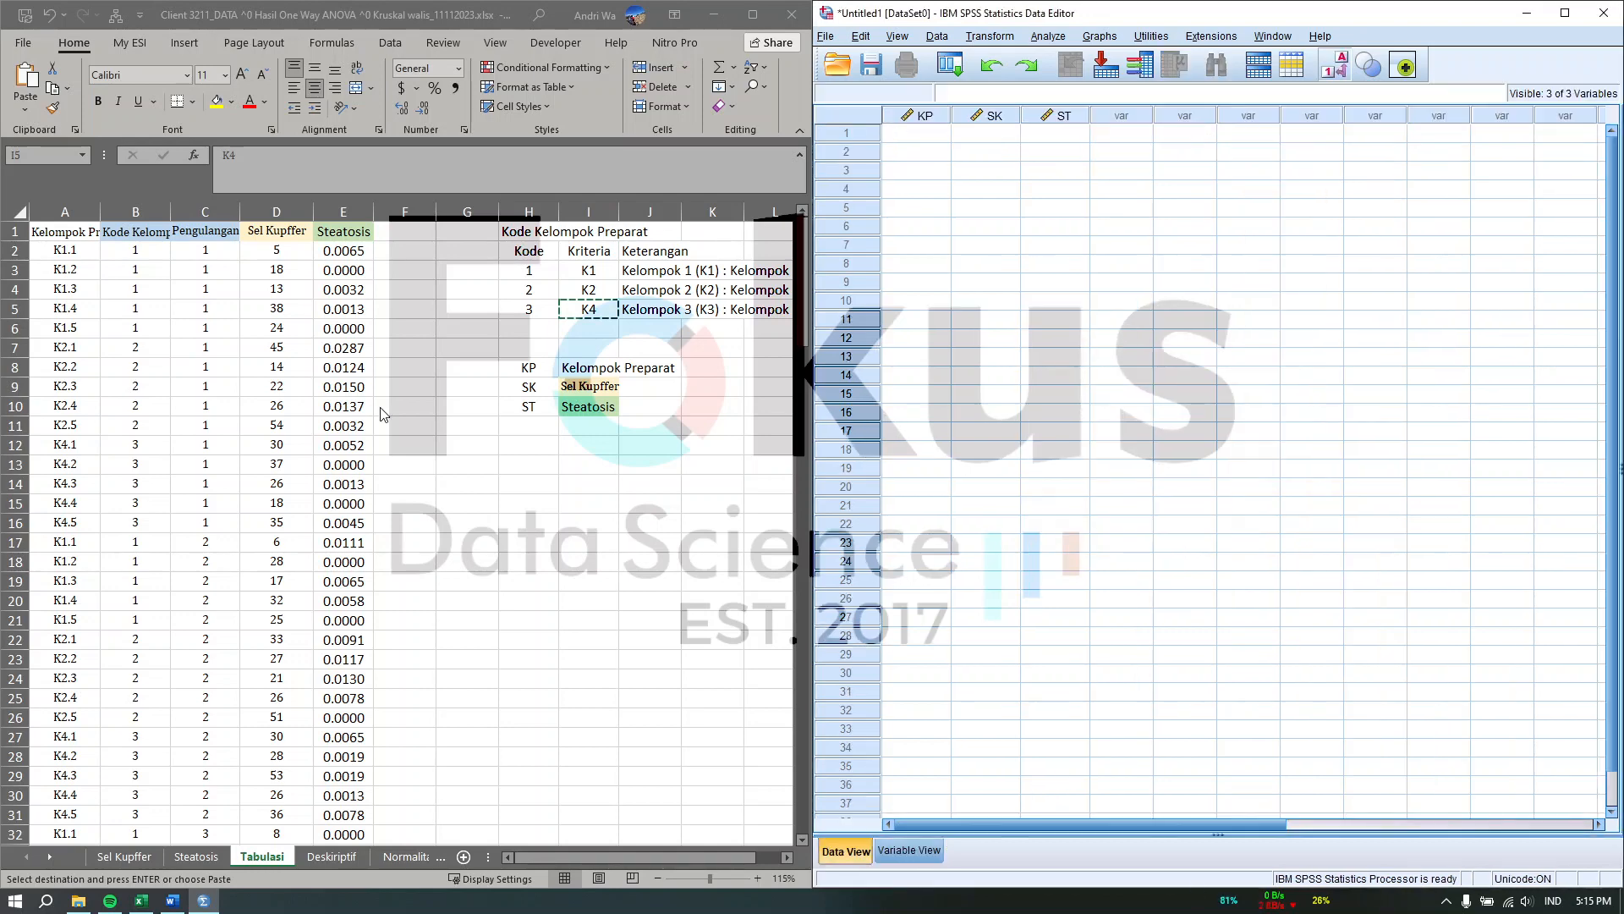
{"action": "left_click", "coordinate": [142, 250]}
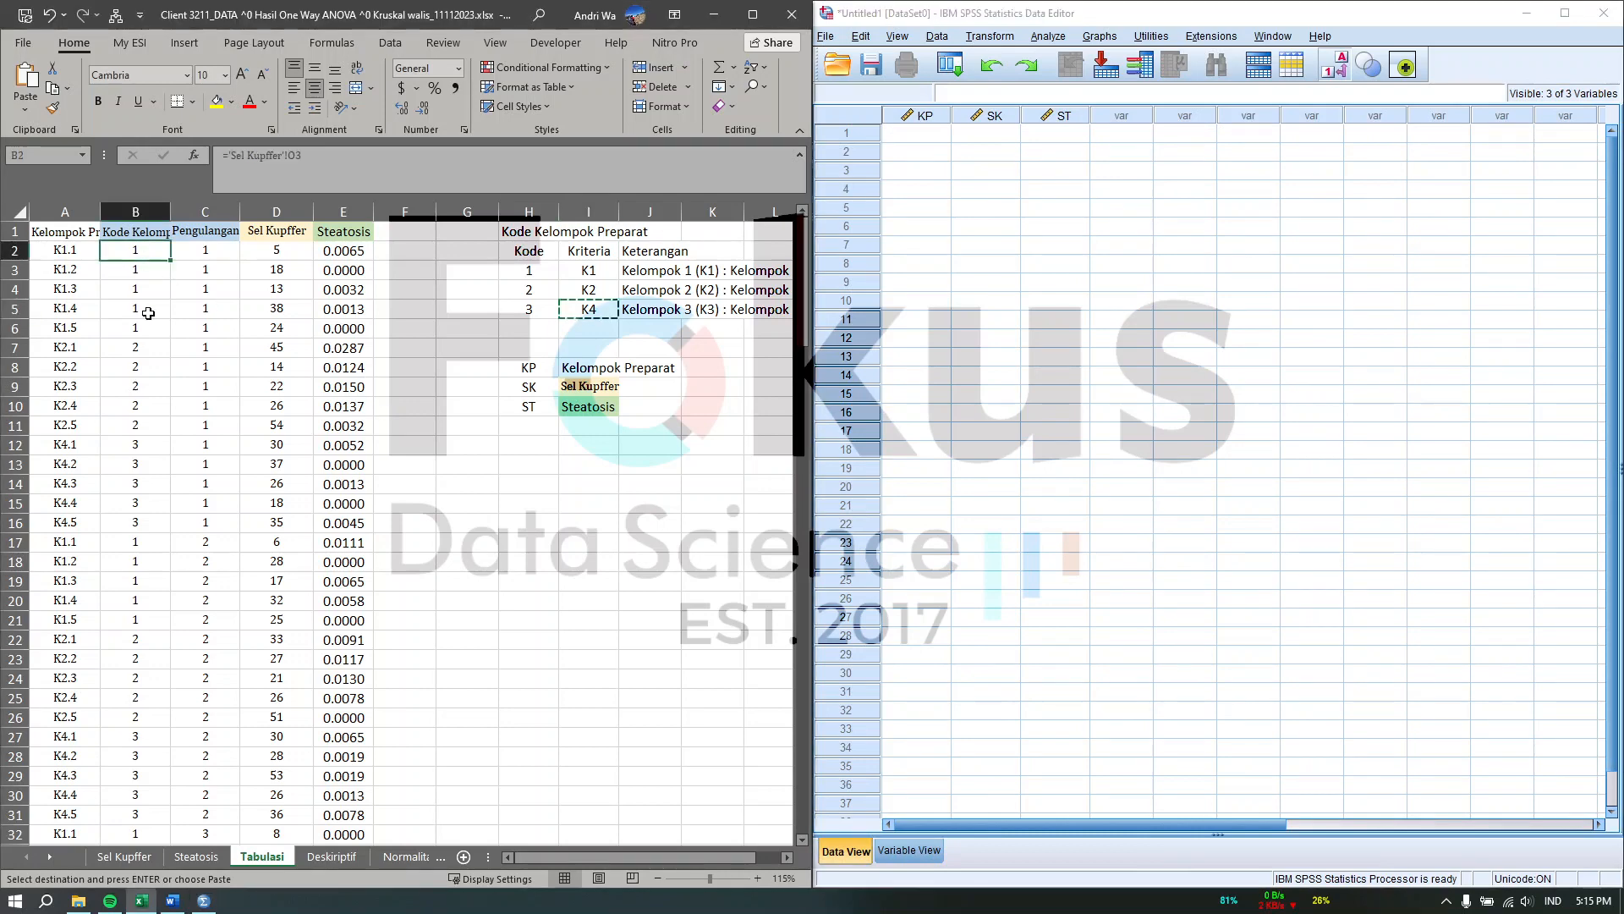
{"action": "scroll", "coordinate": [161, 508], "scroll_direction": "down", "scroll_amount": 20}
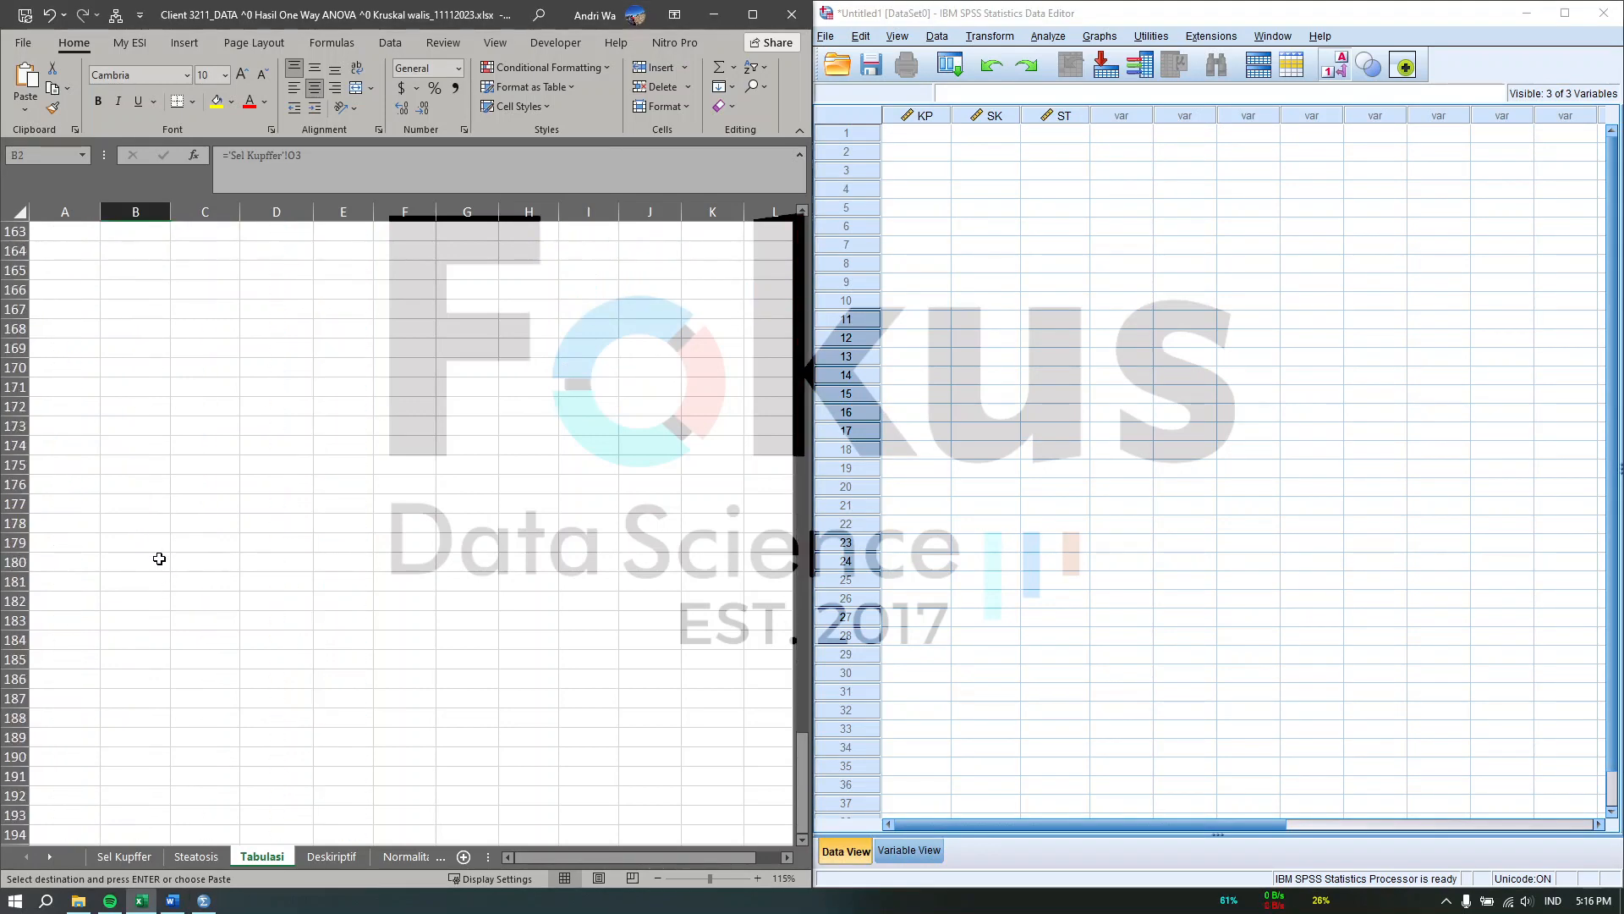
{"action": "scroll", "coordinate": [156, 558], "scroll_direction": "up", "scroll_amount": 8}
{"action": "left_click", "coordinate": [139, 463], "text": "shift"}
{"action": "key", "text": "ctrl+c"}
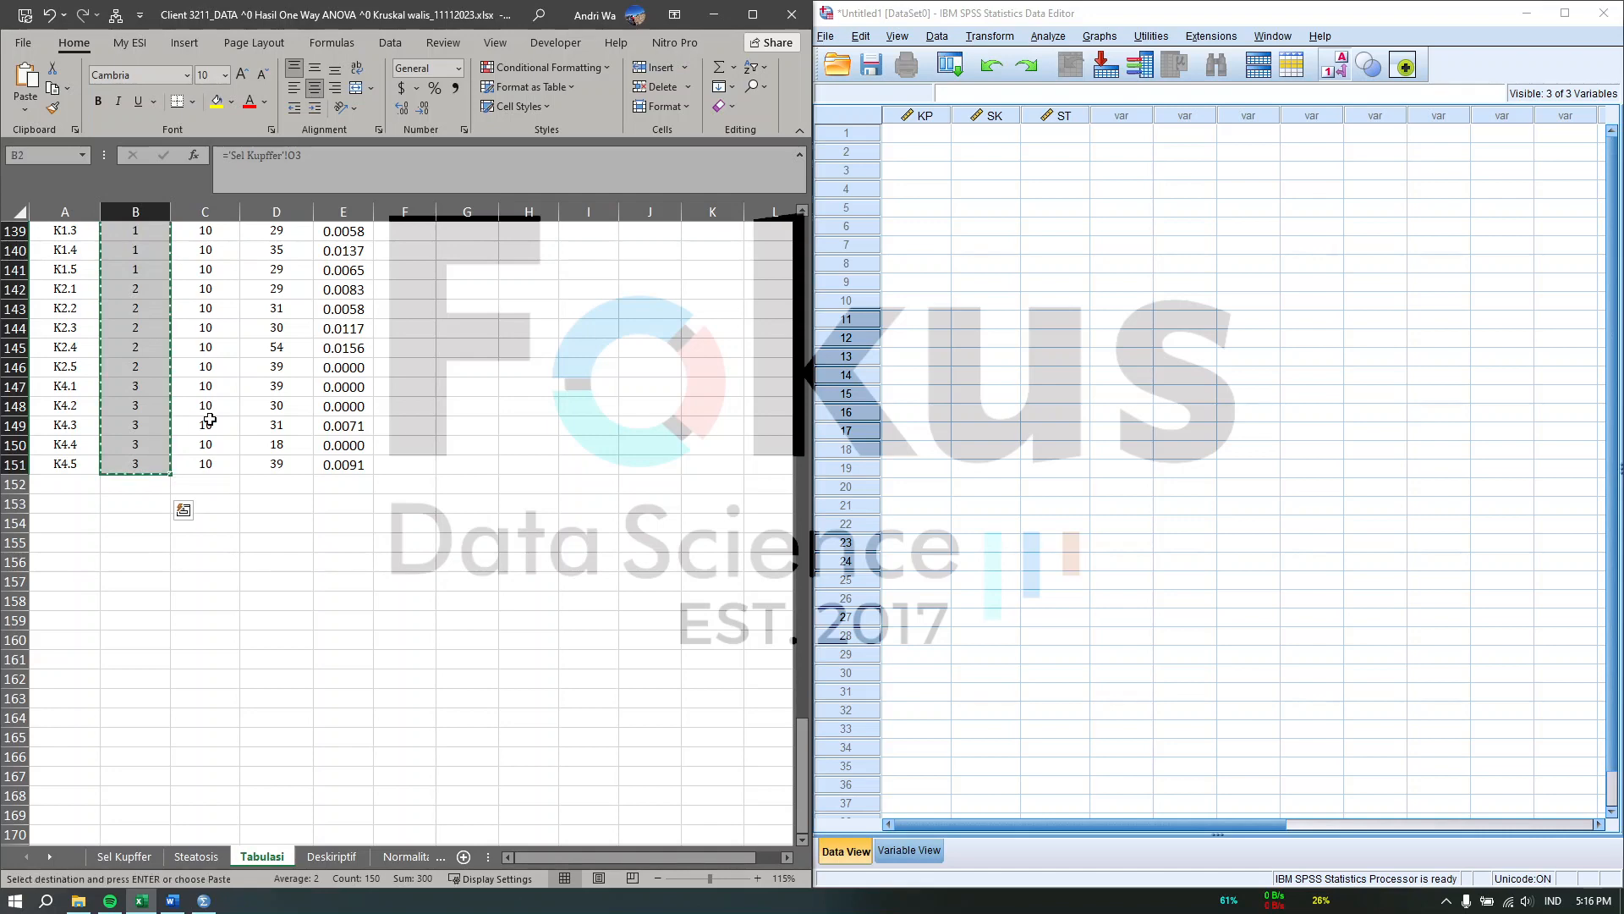
{"action": "scroll", "coordinate": [210, 409], "scroll_direction": "up", "scroll_amount": 16}
{"action": "scroll", "coordinate": [210, 410], "scroll_direction": "up", "scroll_amount": 20}
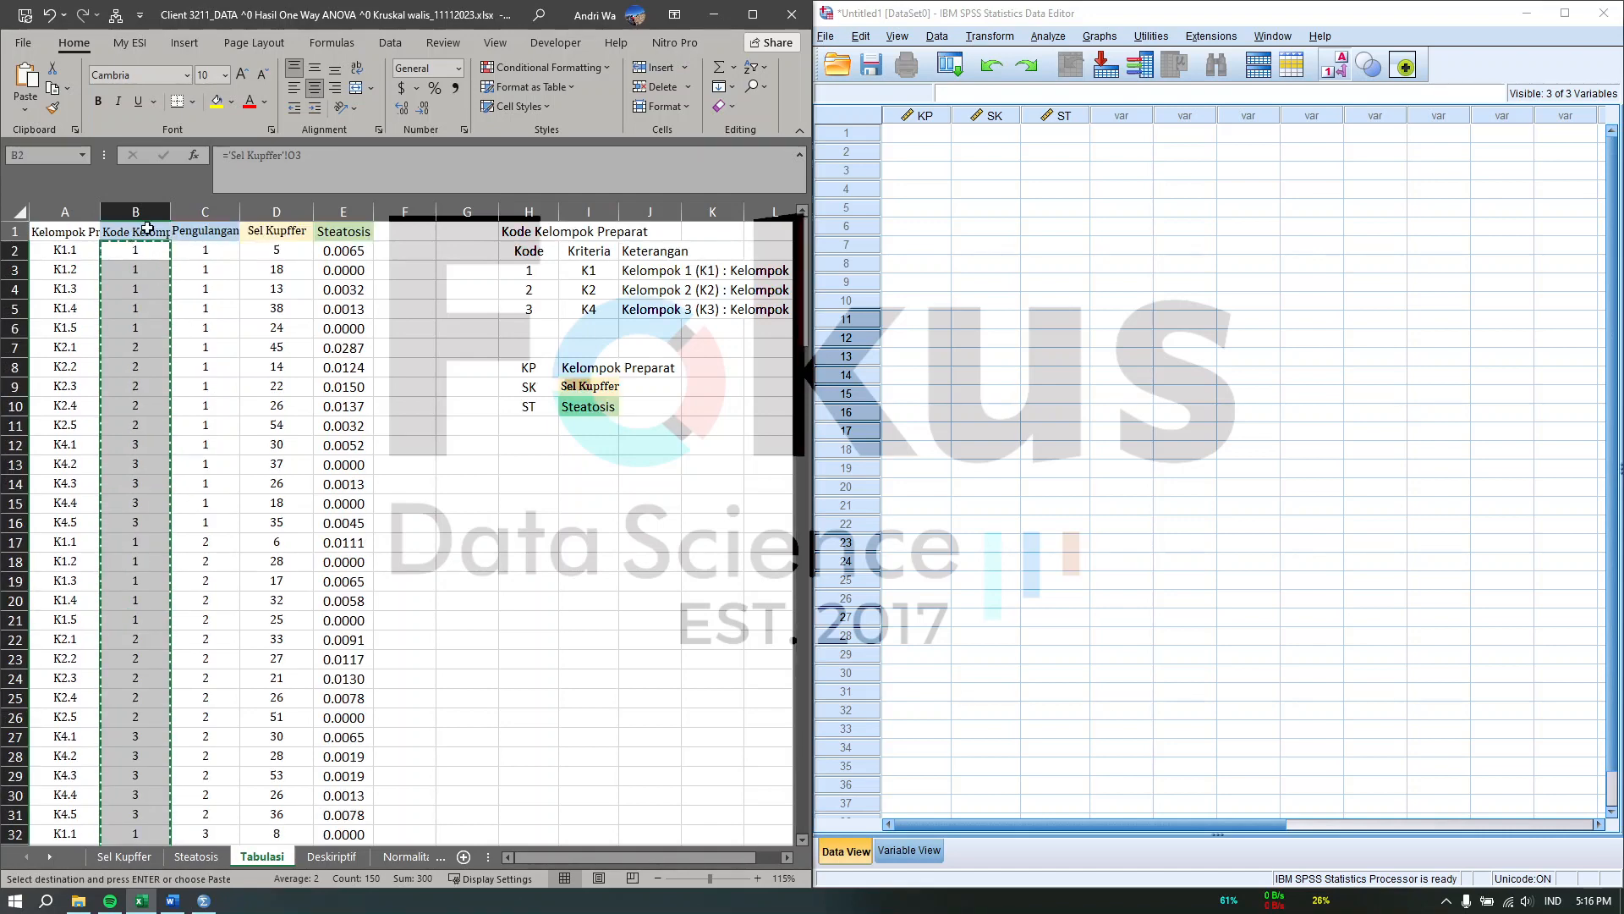
{"action": "left_click", "coordinate": [929, 135]}
{"action": "key", "text": "ctrl+v"}
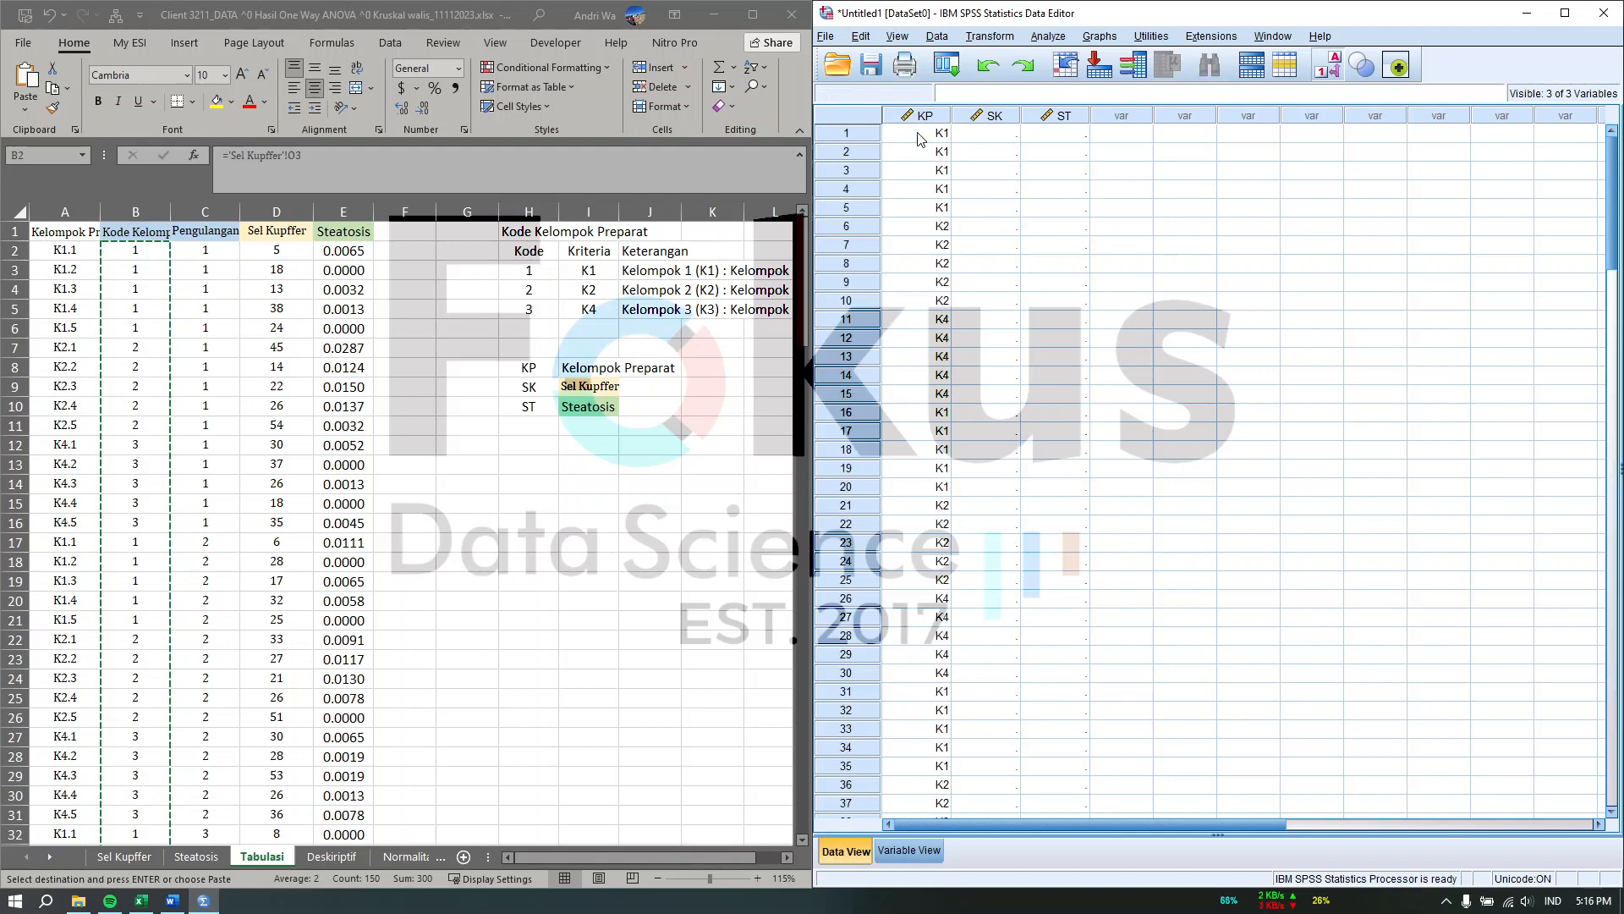
Step: Copy the Sel Kupffer and Steatosis data in D2:E151 from Excel into the SK and ST columns in SPSS, starting at case 1
{"action": "left_click", "coordinate": [398, 298]}
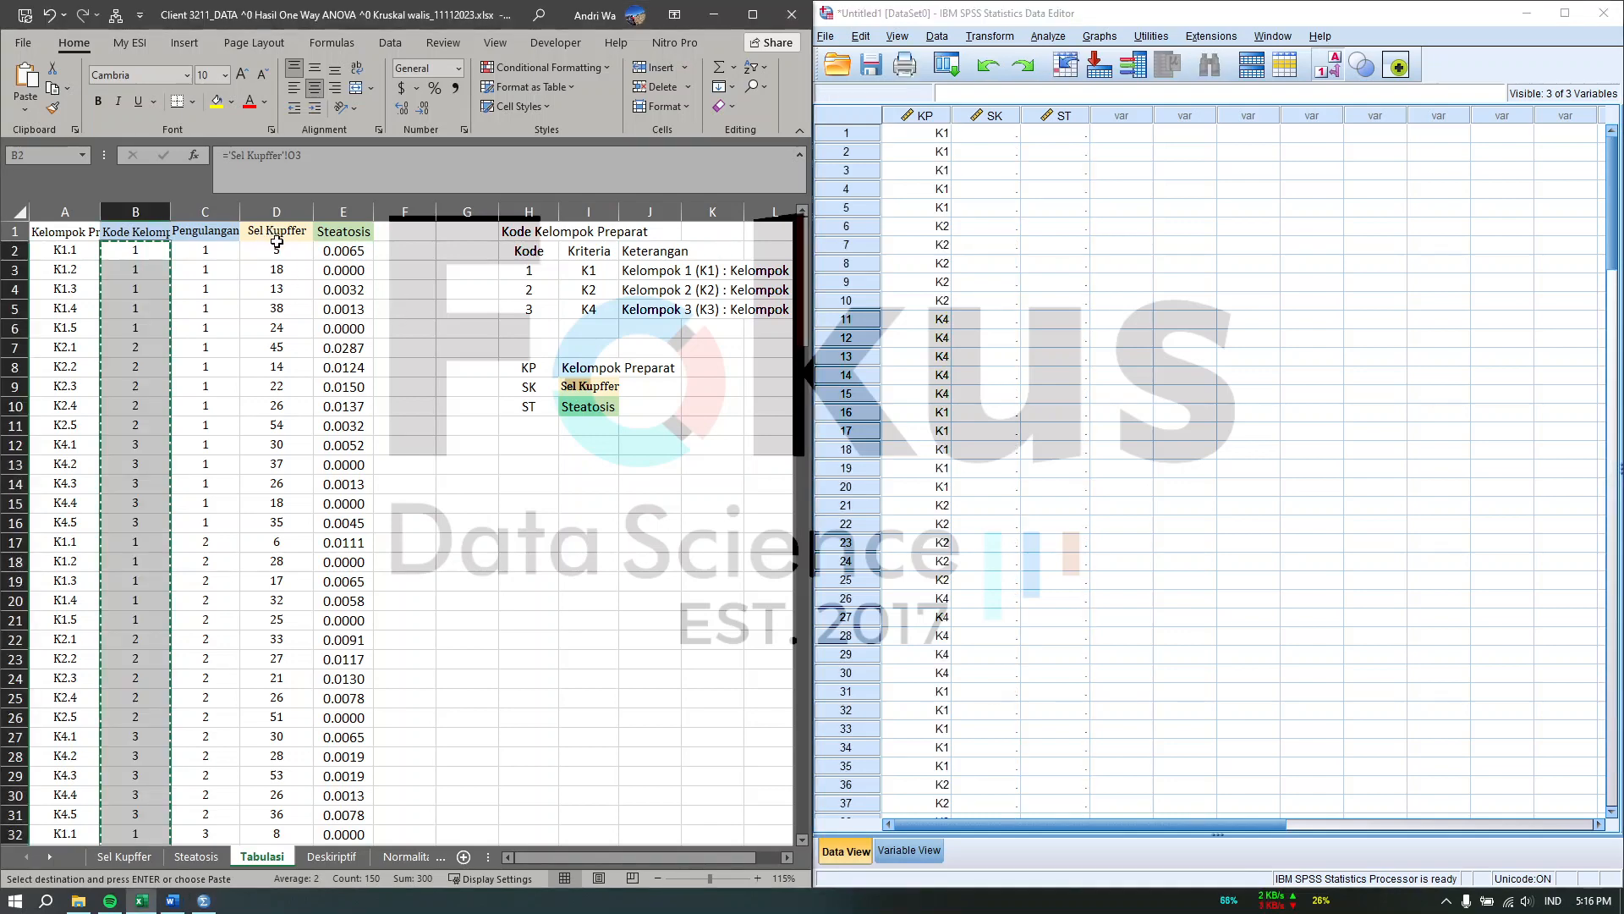
{"action": "left_click", "coordinate": [276, 245]}
{"action": "scroll", "coordinate": [338, 423], "scroll_direction": "down", "scroll_amount": 20}
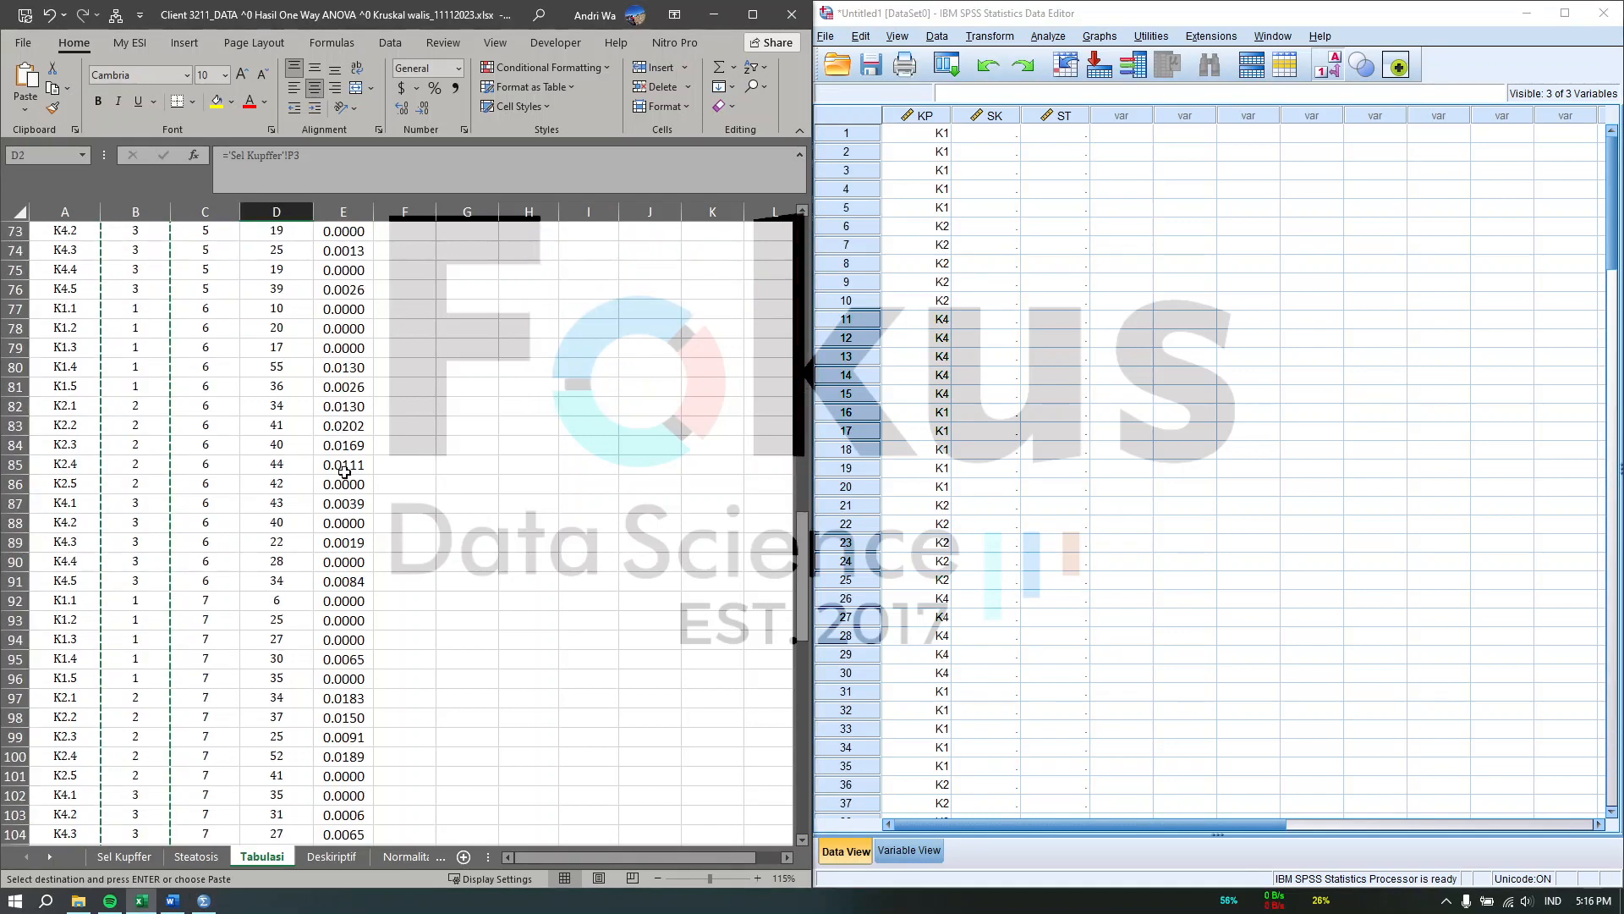
{"action": "scroll", "coordinate": [350, 501], "scroll_direction": "up", "scroll_amount": 6}
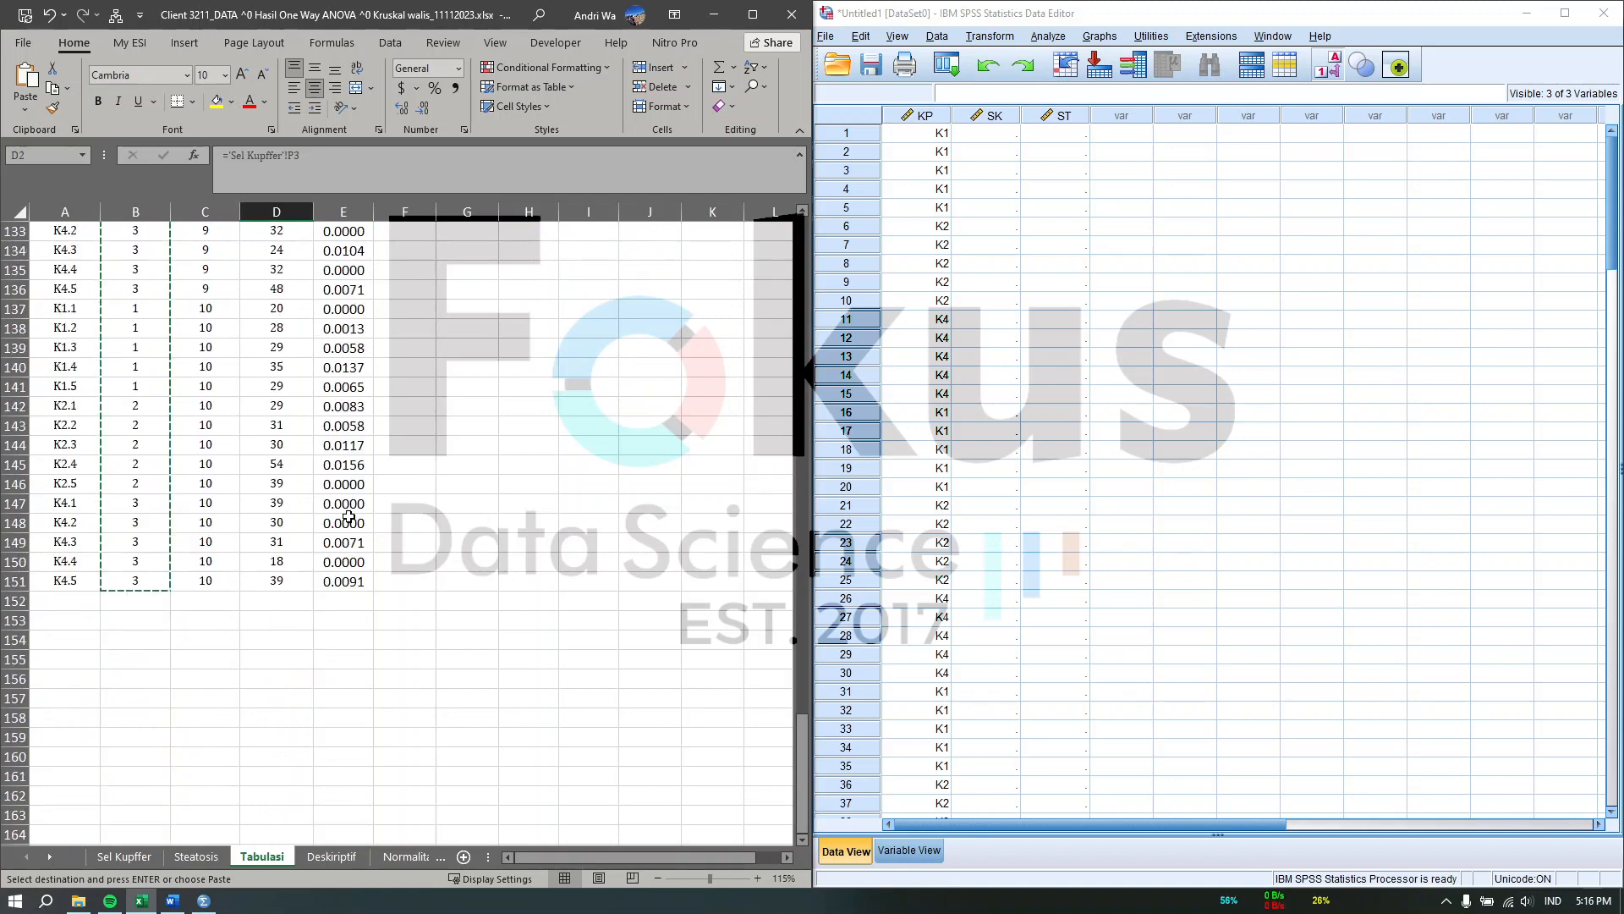
{"action": "left_click", "coordinate": [349, 577], "text": "shift"}
{"action": "key", "text": "ctrl+c"}
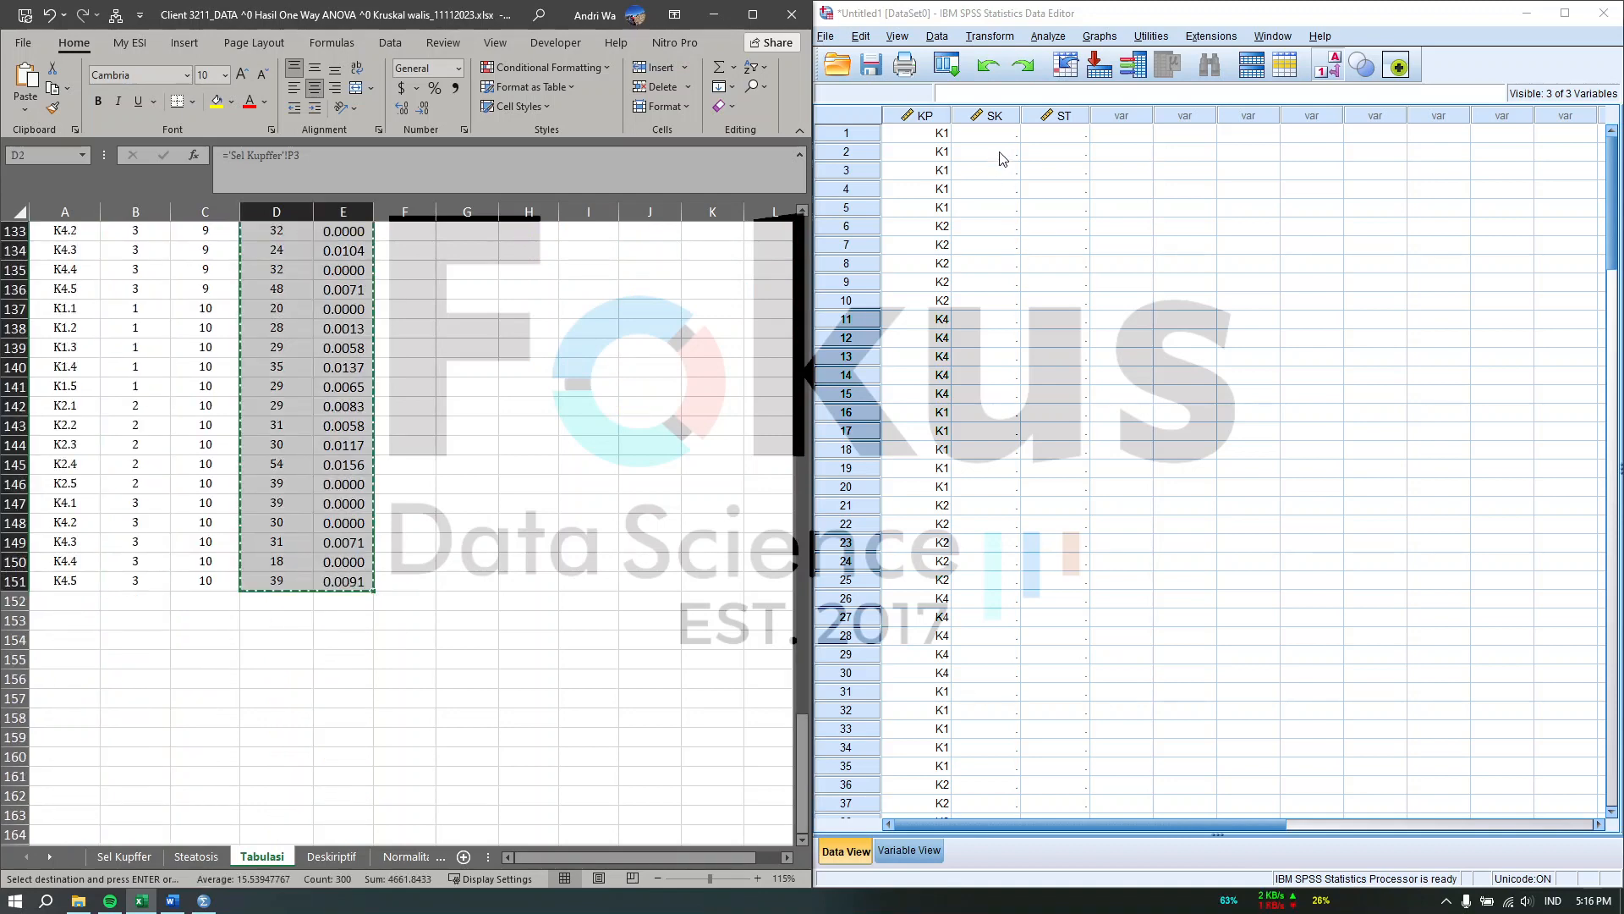
{"action": "left_click", "coordinate": [994, 134]}
{"action": "key", "text": "ctrl+v"}
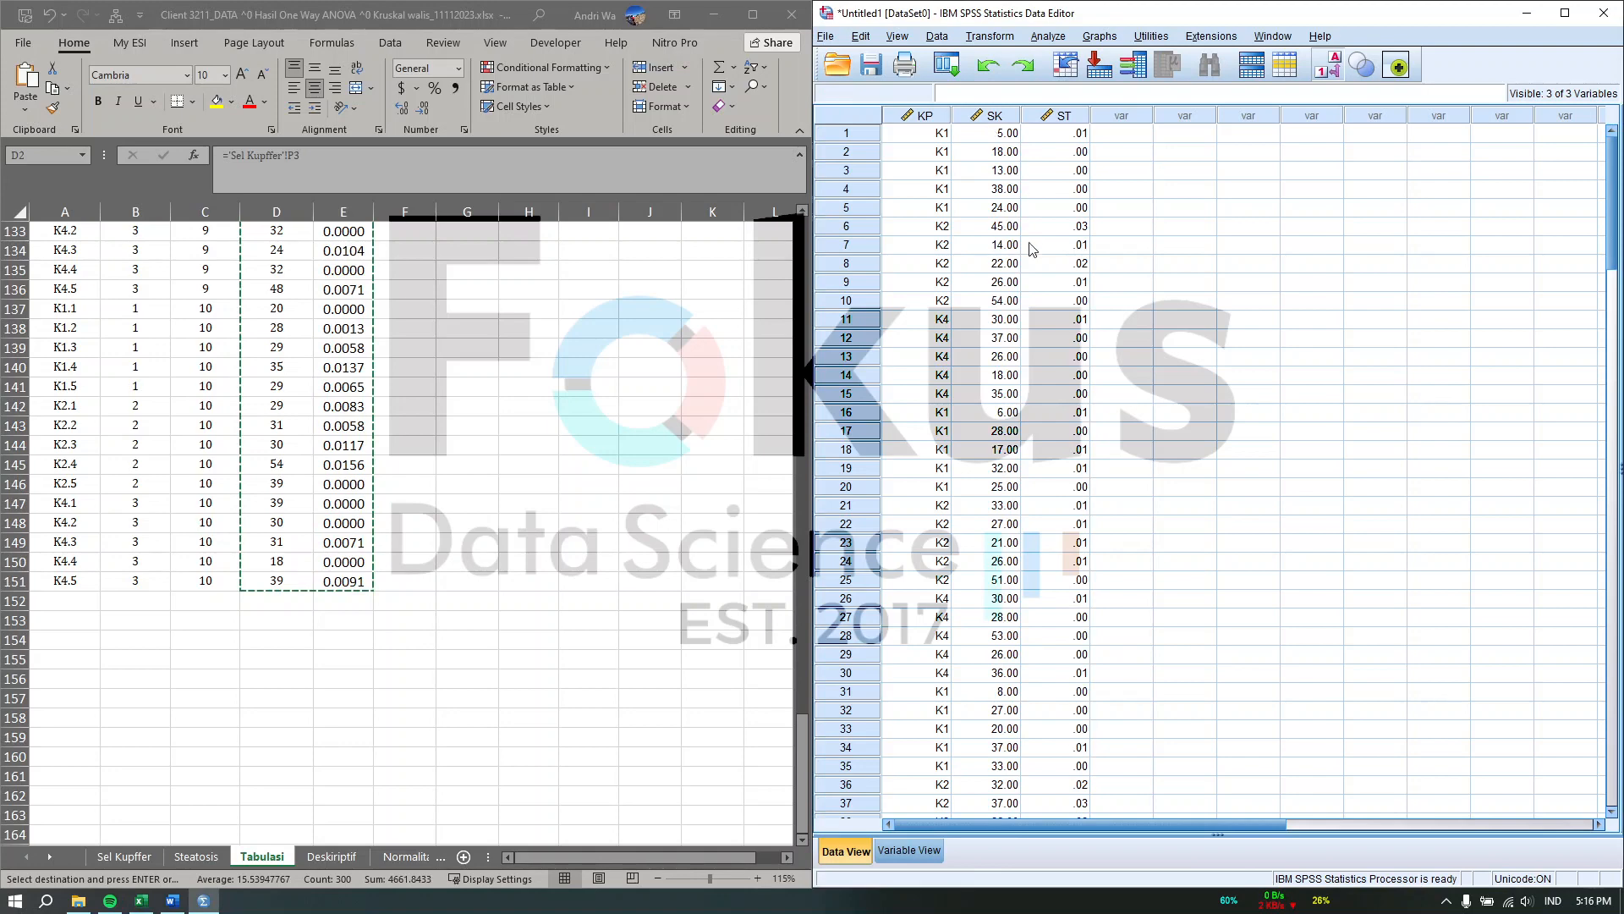
Step: Maximize the SPSS Data Editor and set up an Explore analysis with Sel Kupffer and Steatosis as dependents and Kelompok Preparat as the factor
{"action": "left_click", "coordinate": [1565, 13]}
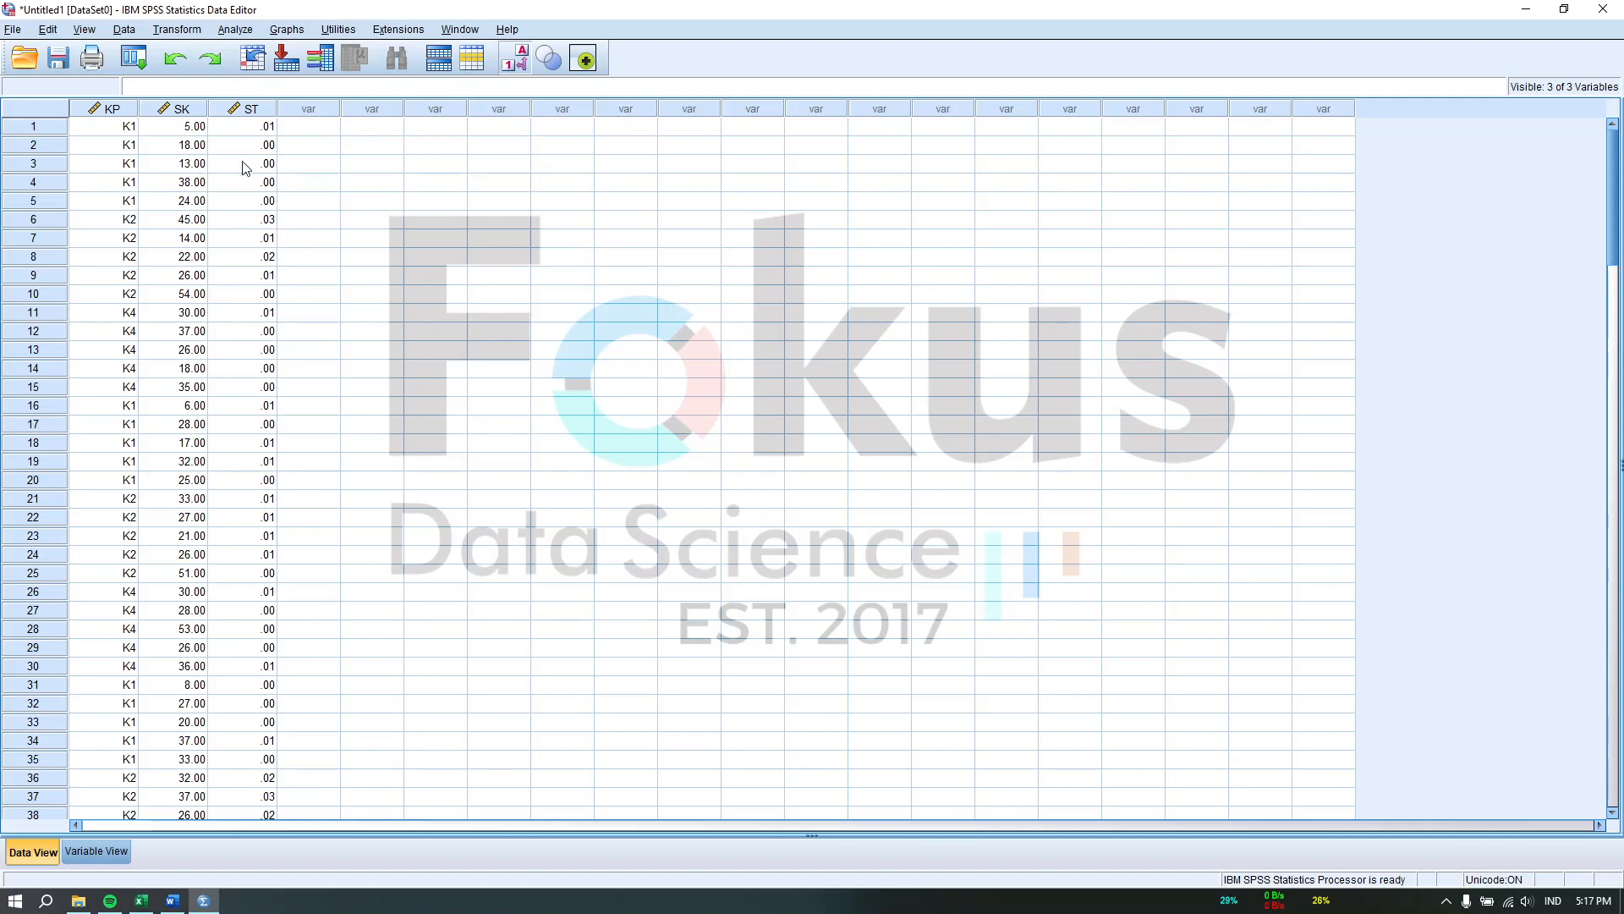
{"action": "left_click", "coordinate": [235, 31]}
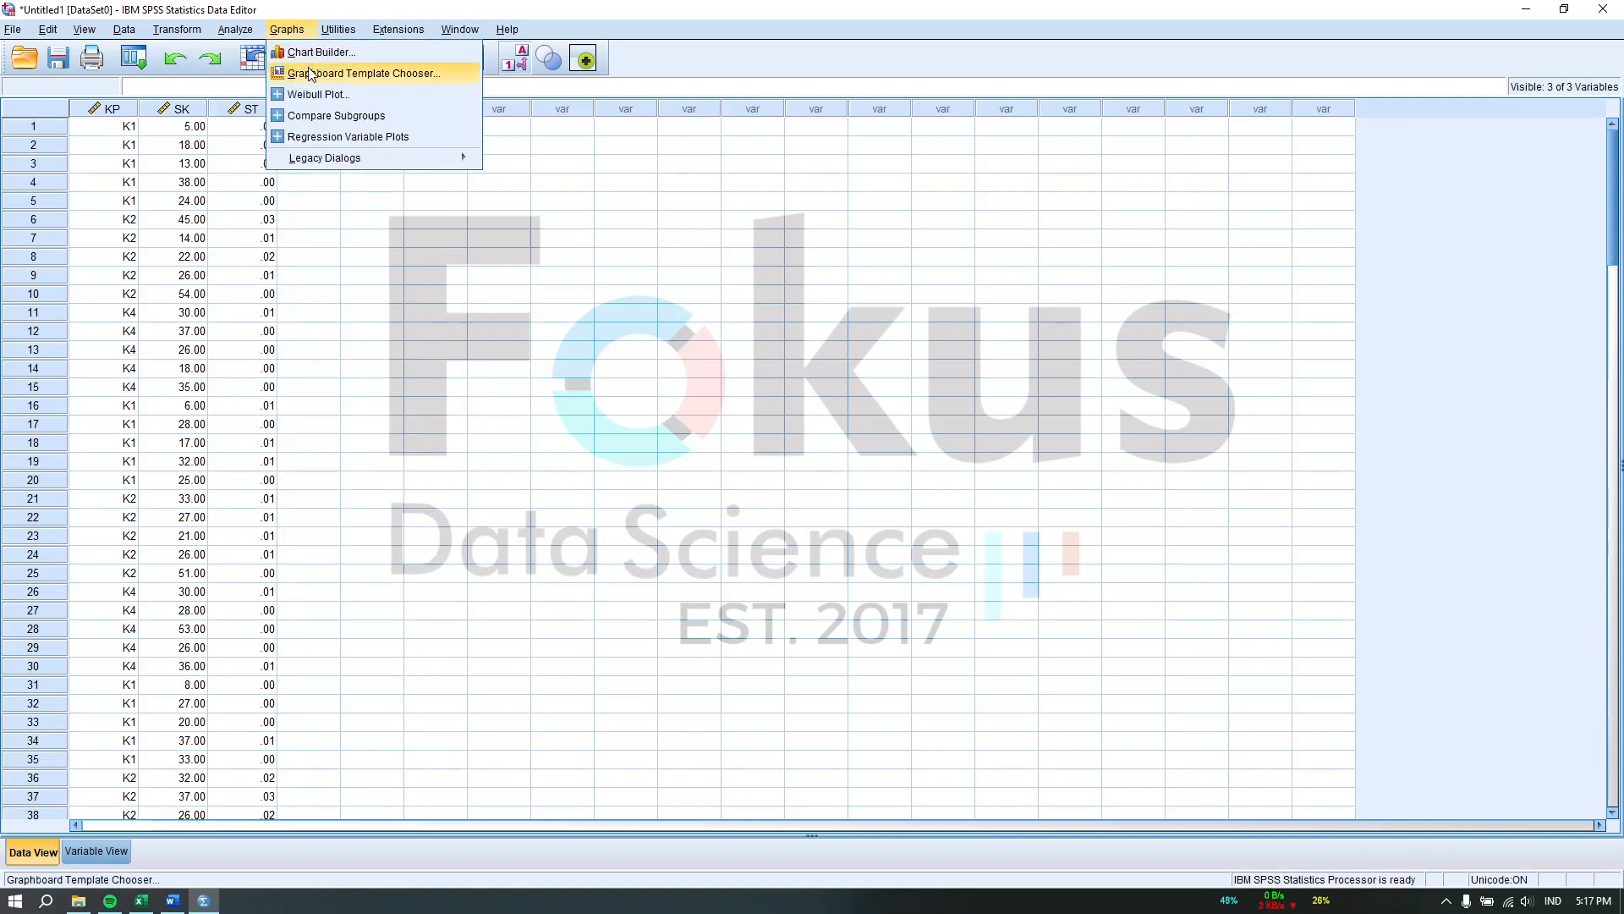
{"action": "mouse_move", "coordinate": [248, 74]}
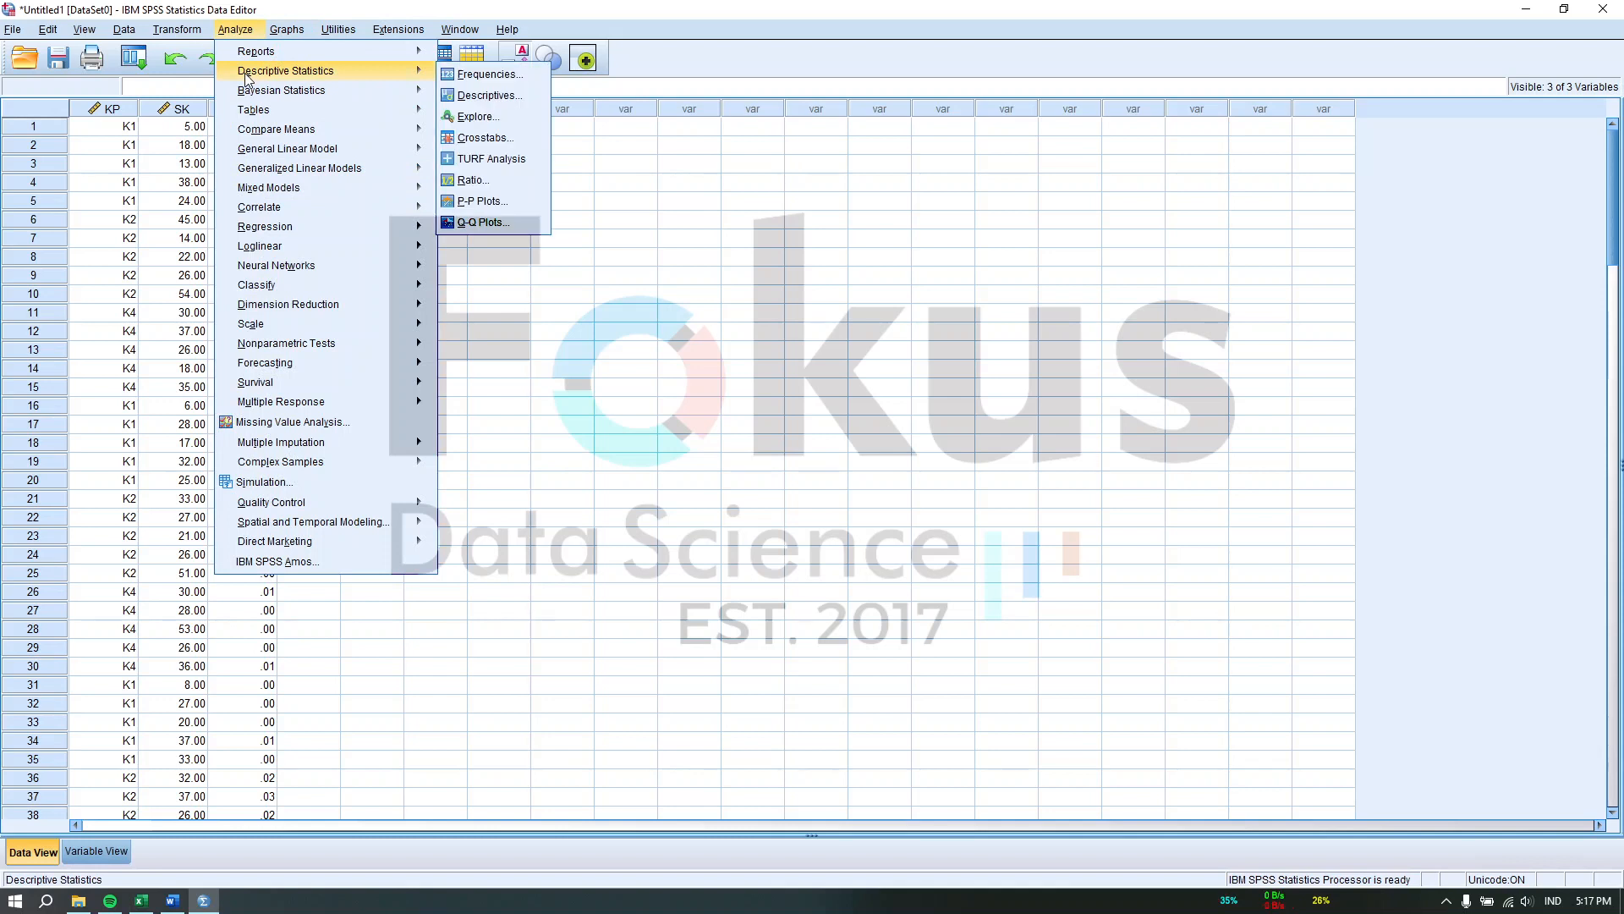
{"action": "left_click", "coordinate": [508, 120]}
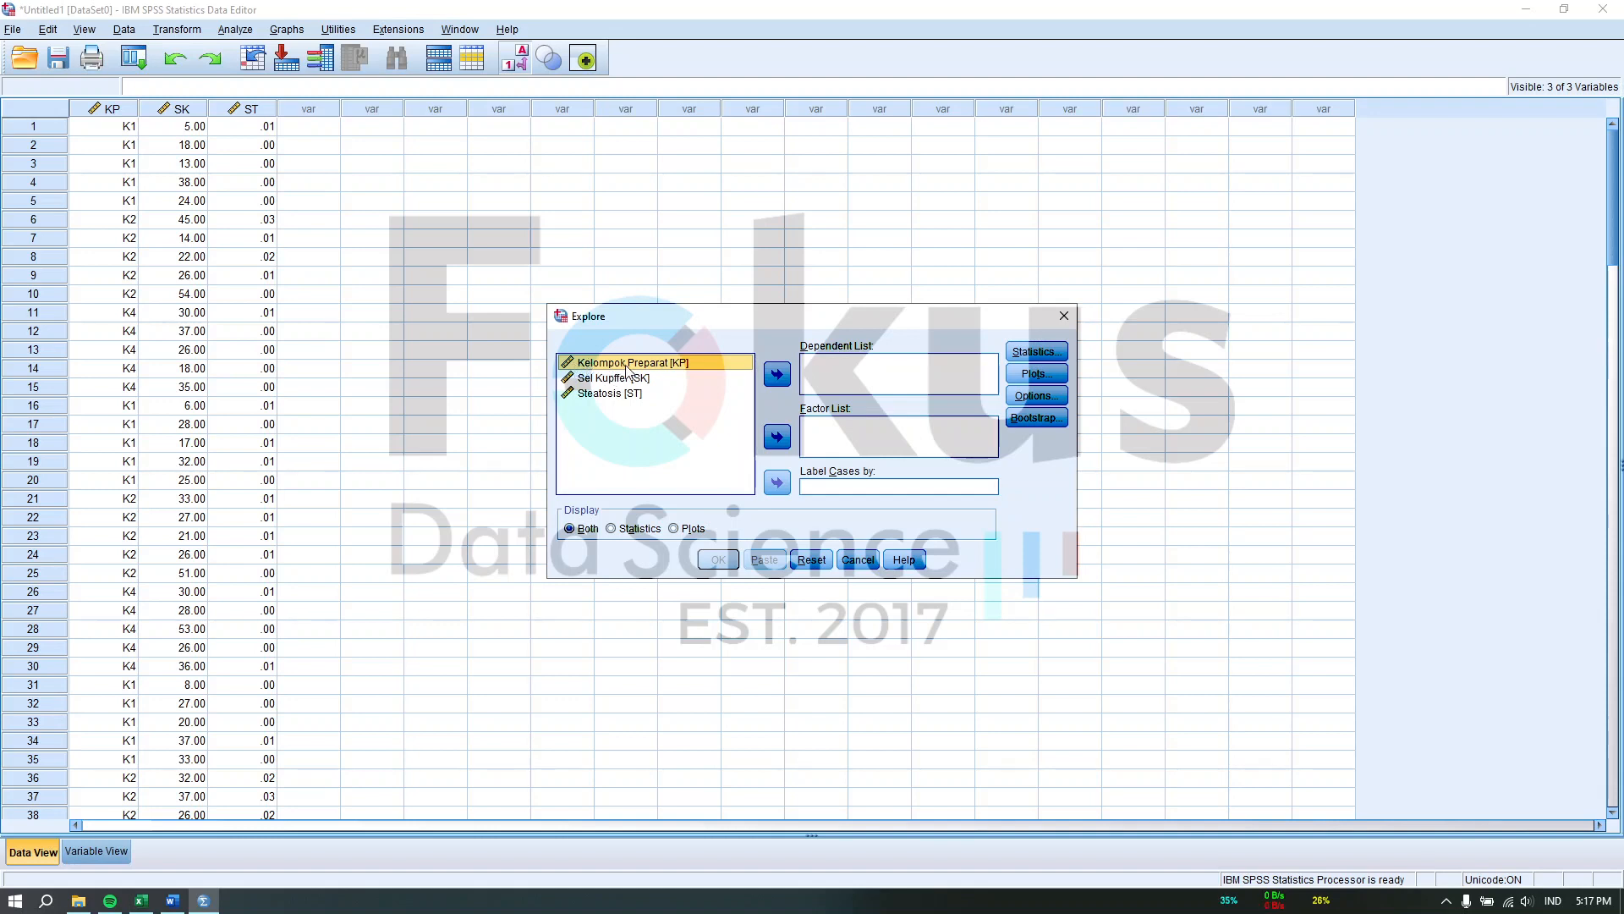
{"action": "left_click", "coordinate": [778, 441]}
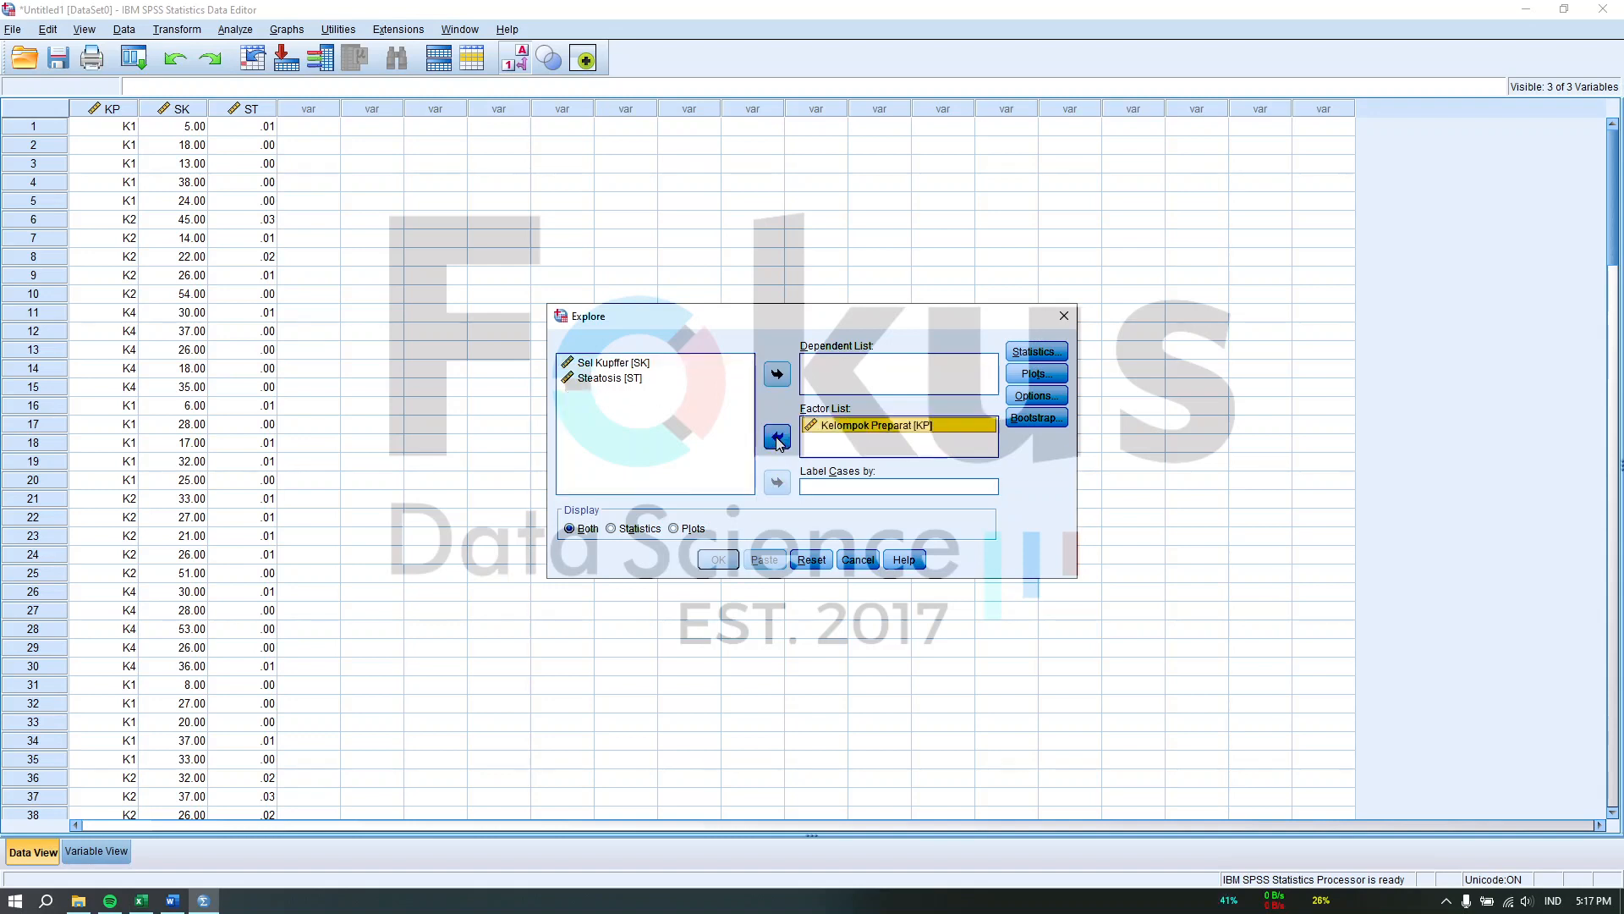
{"action": "left_click", "coordinate": [613, 366]}
{"action": "left_click", "coordinate": [638, 380], "text": "shift"}
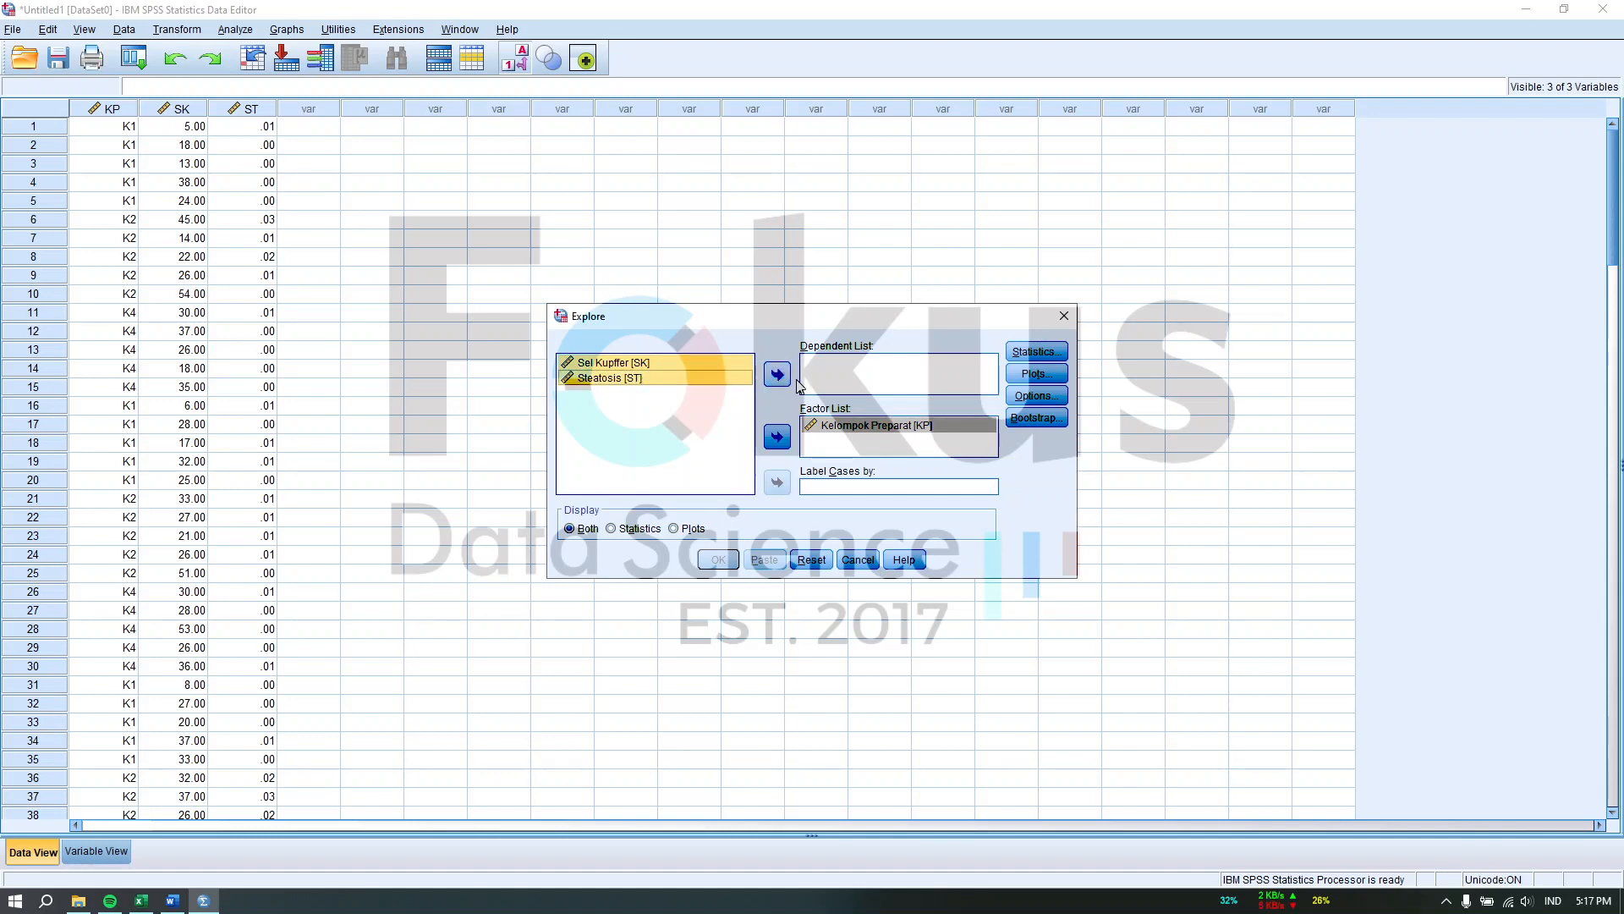
{"action": "left_click", "coordinate": [778, 375]}
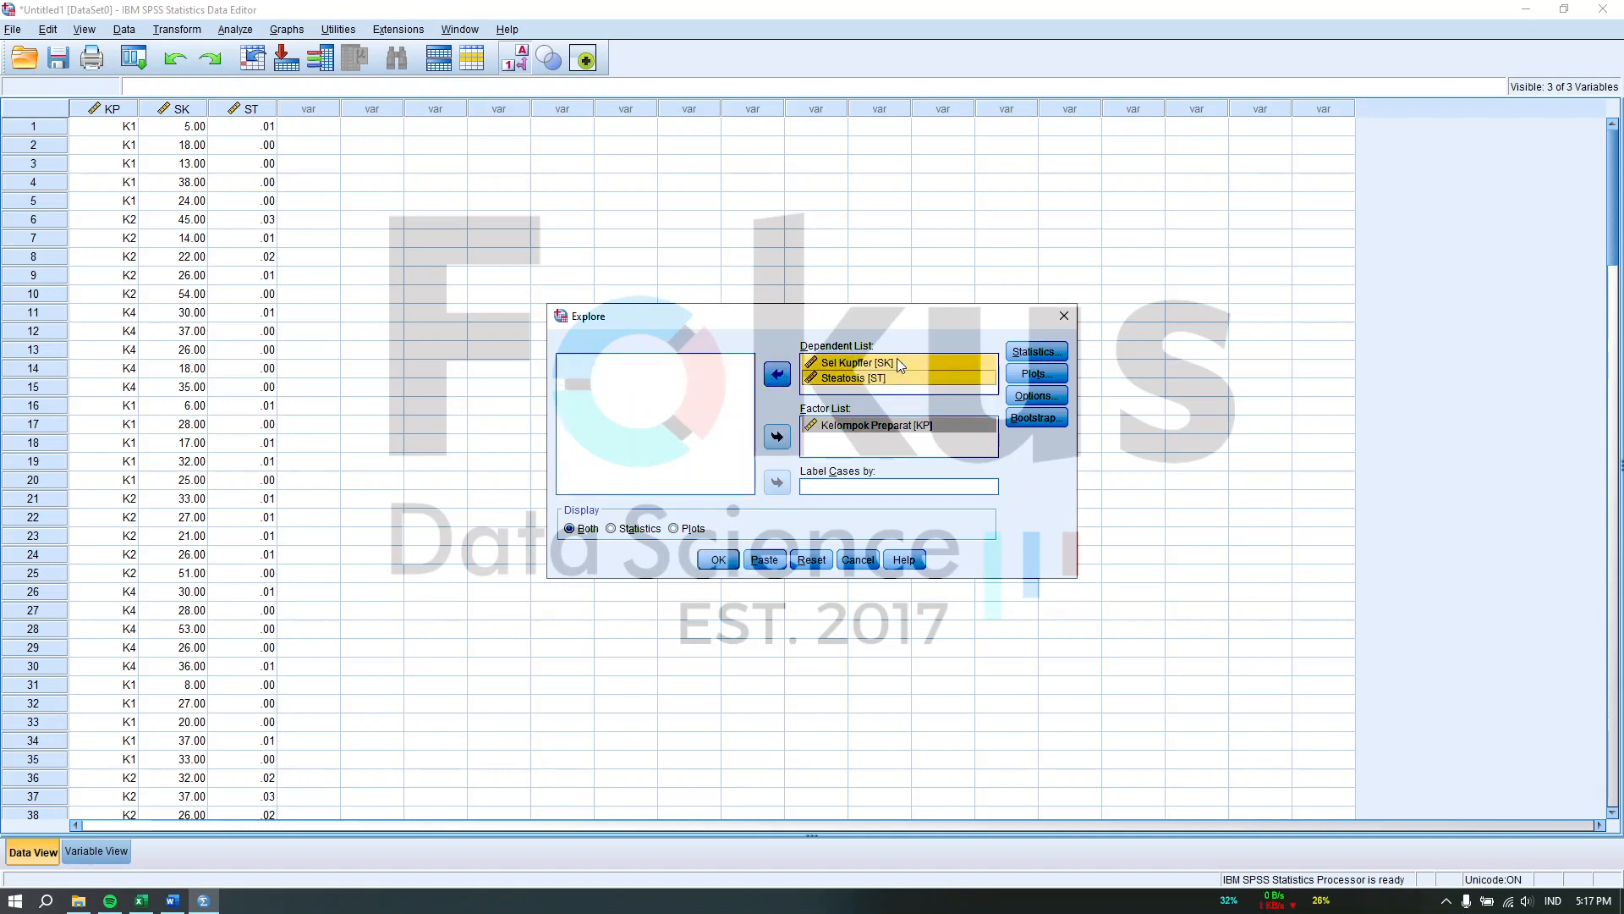
Step: Check the Explore statistics and missing-value options, enable normality plots with tests, and run the analysis
{"action": "left_click", "coordinate": [1047, 355]}
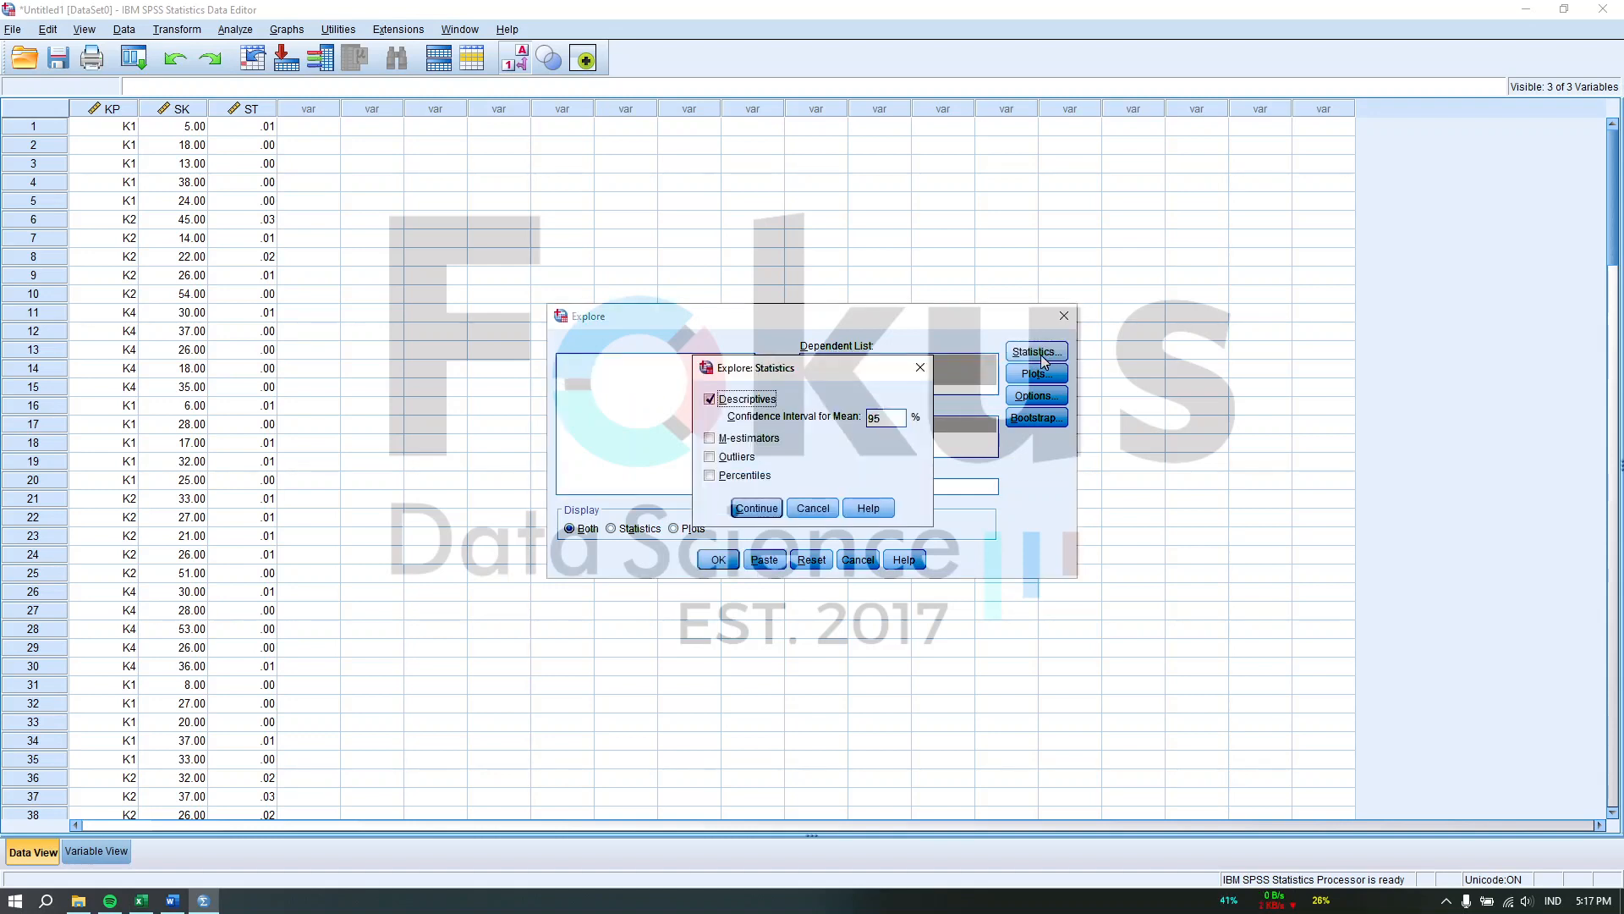
{"action": "left_click", "coordinate": [920, 367]}
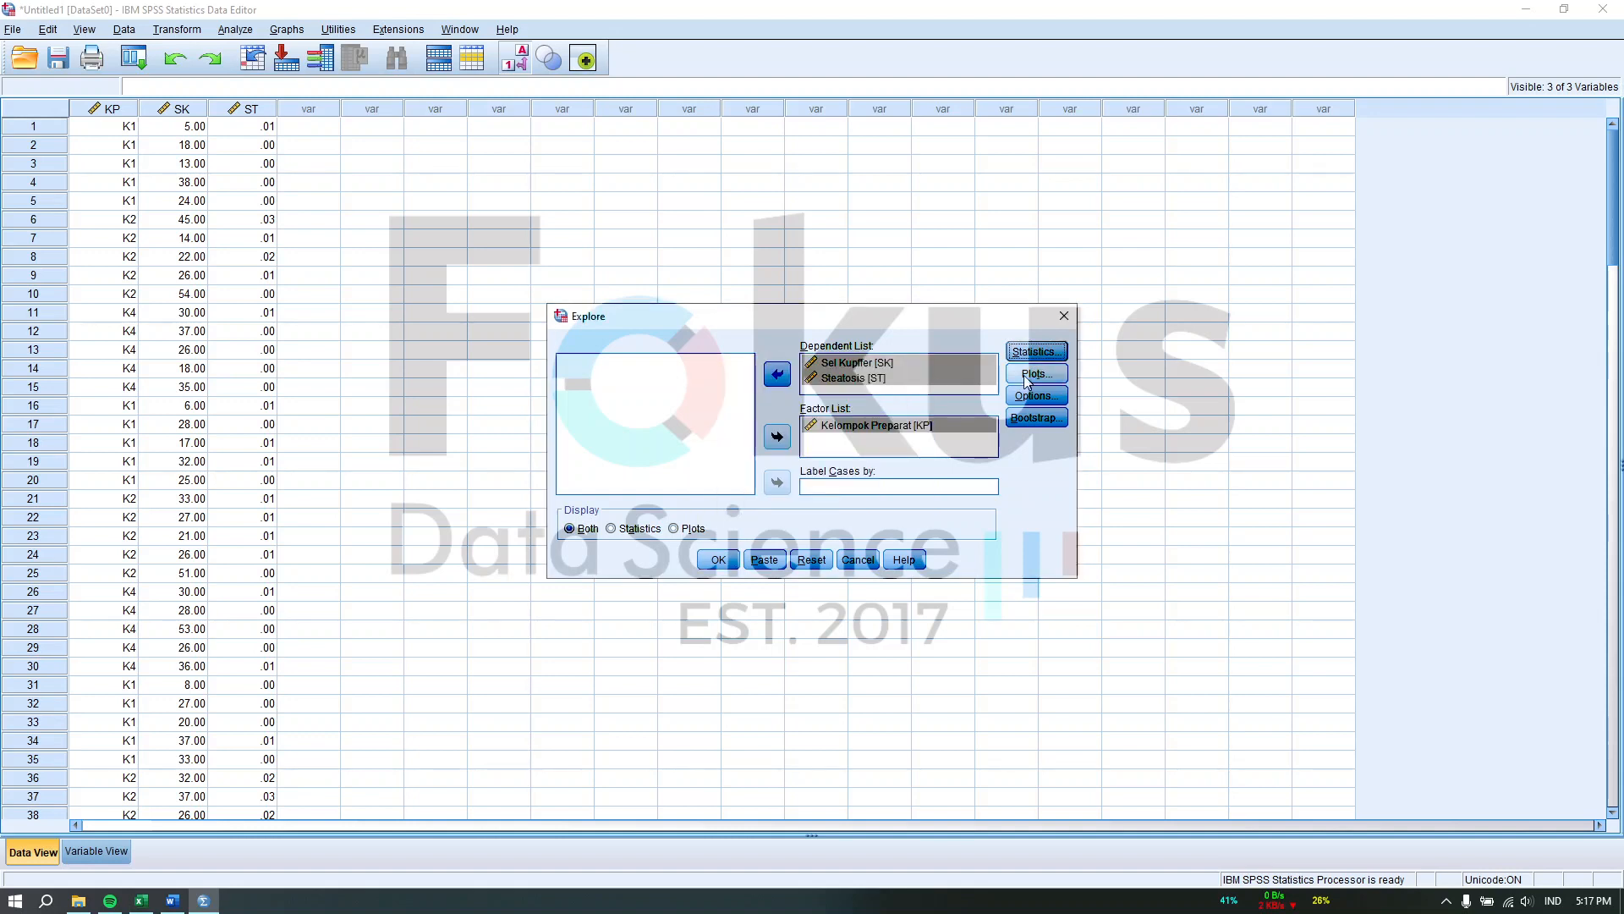
{"action": "left_click", "coordinate": [1036, 374]}
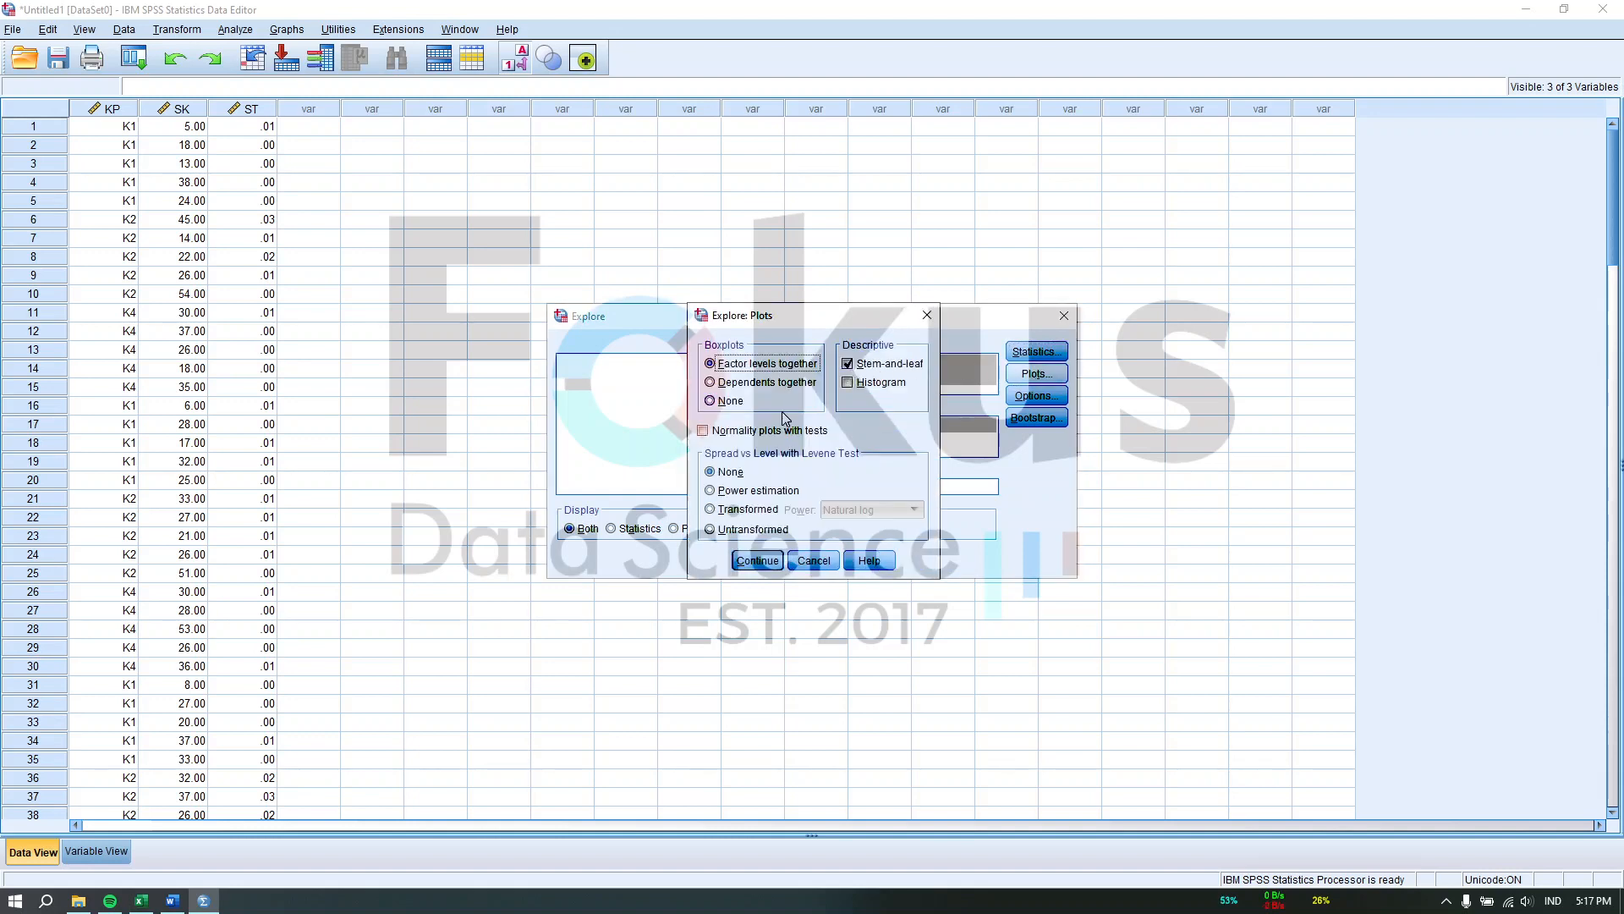
{"action": "left_click", "coordinate": [732, 436]}
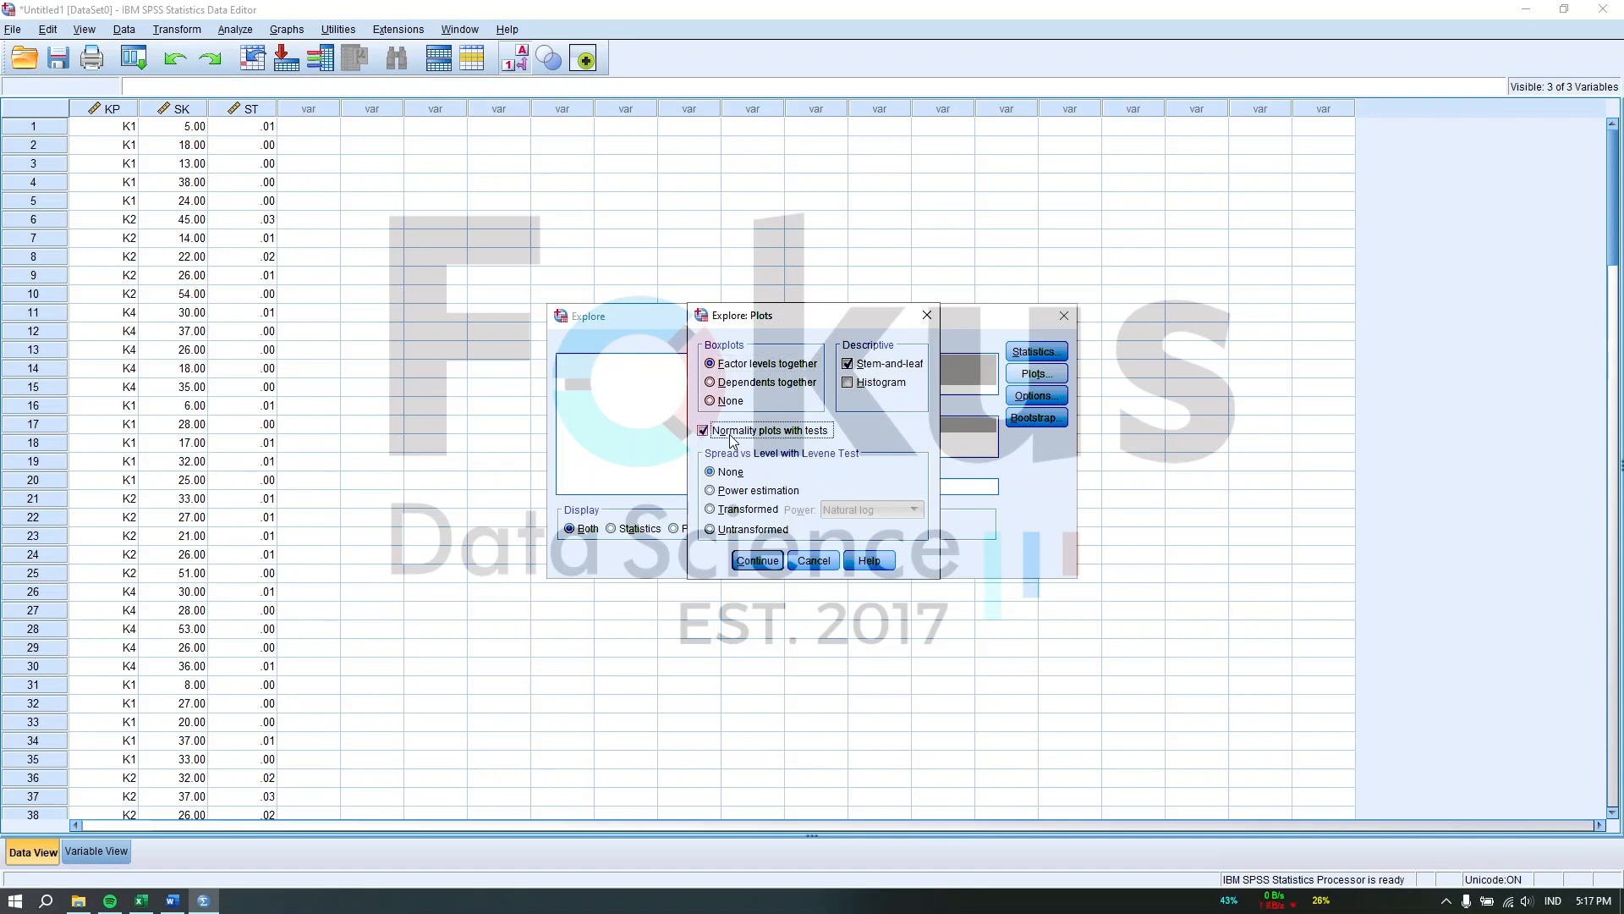
{"action": "left_click", "coordinate": [748, 562]}
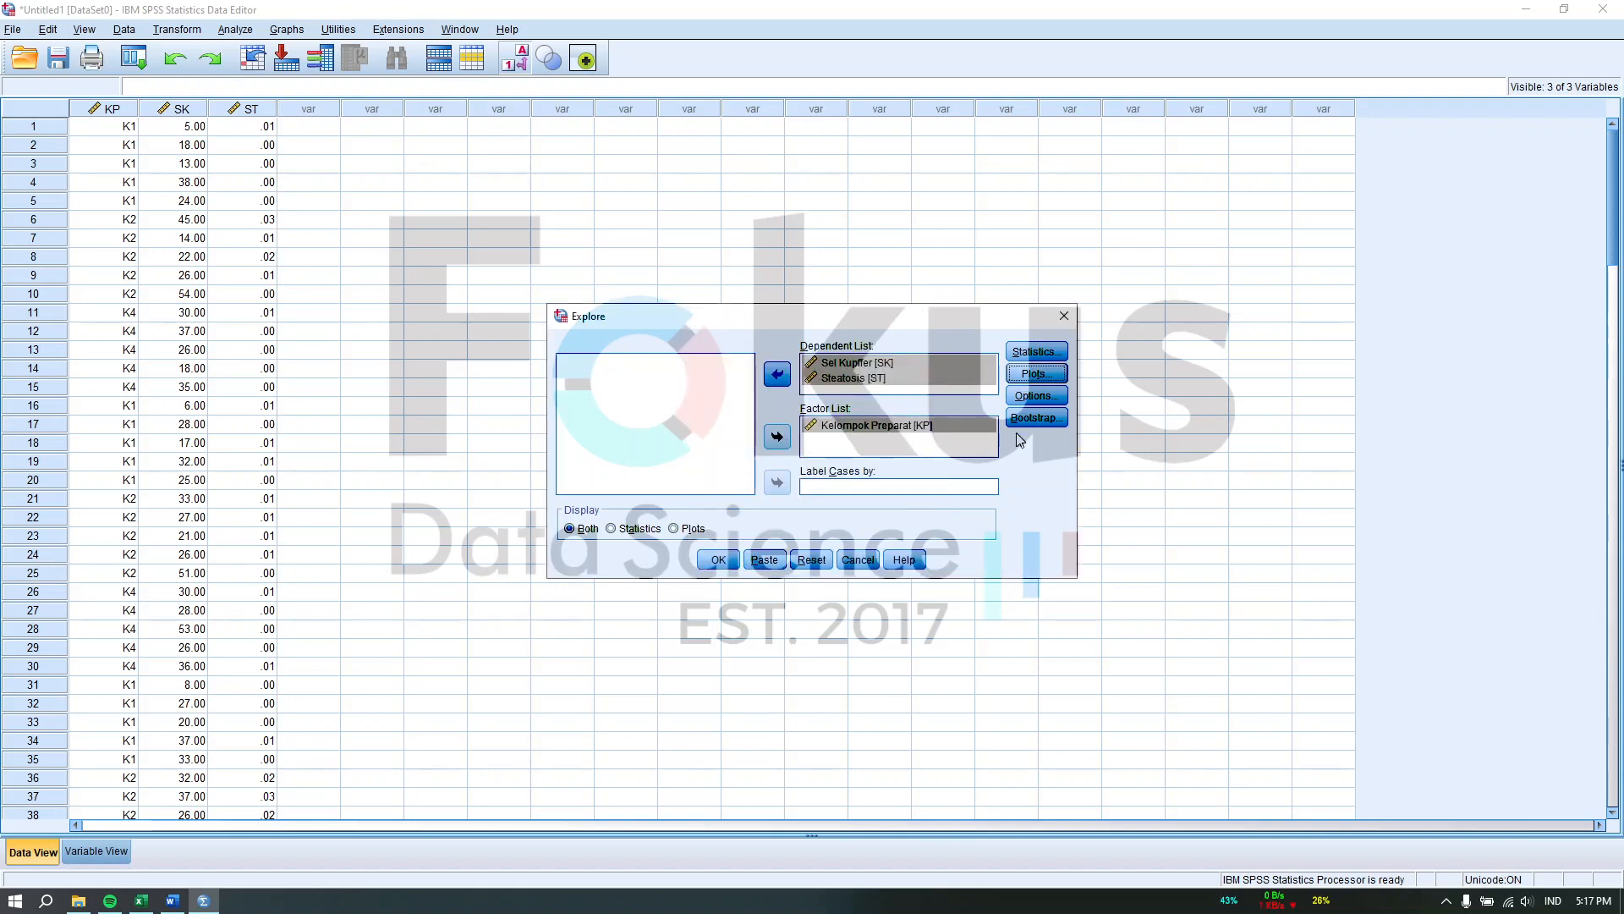
{"action": "left_click", "coordinate": [1032, 396]}
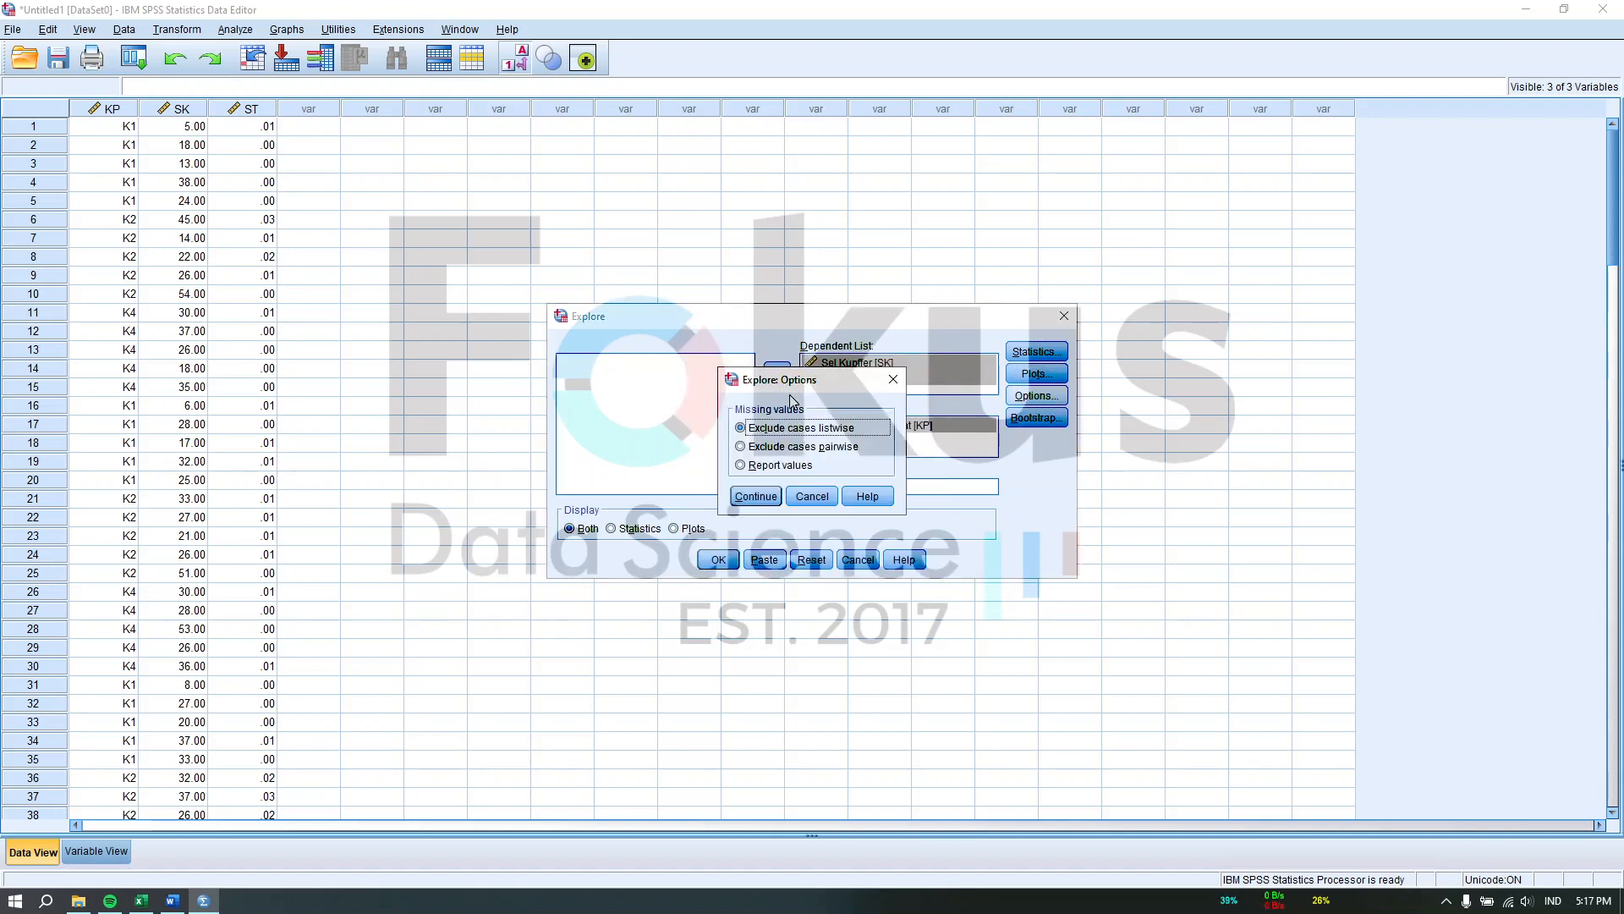
{"action": "left_click", "coordinate": [900, 388]}
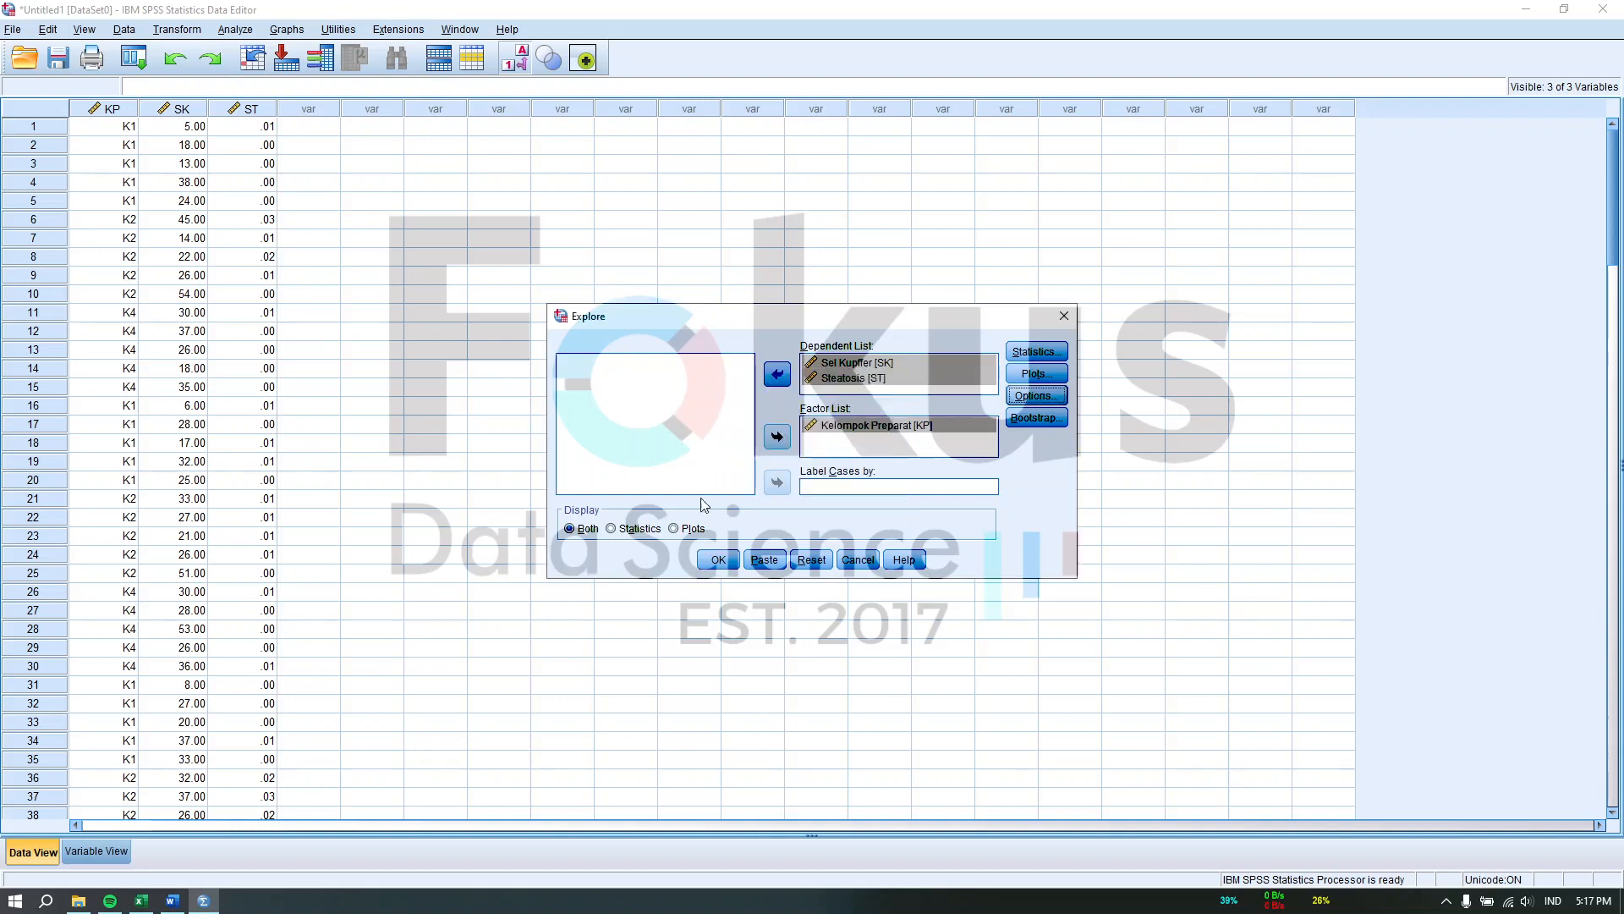
{"action": "left_click", "coordinate": [716, 560]}
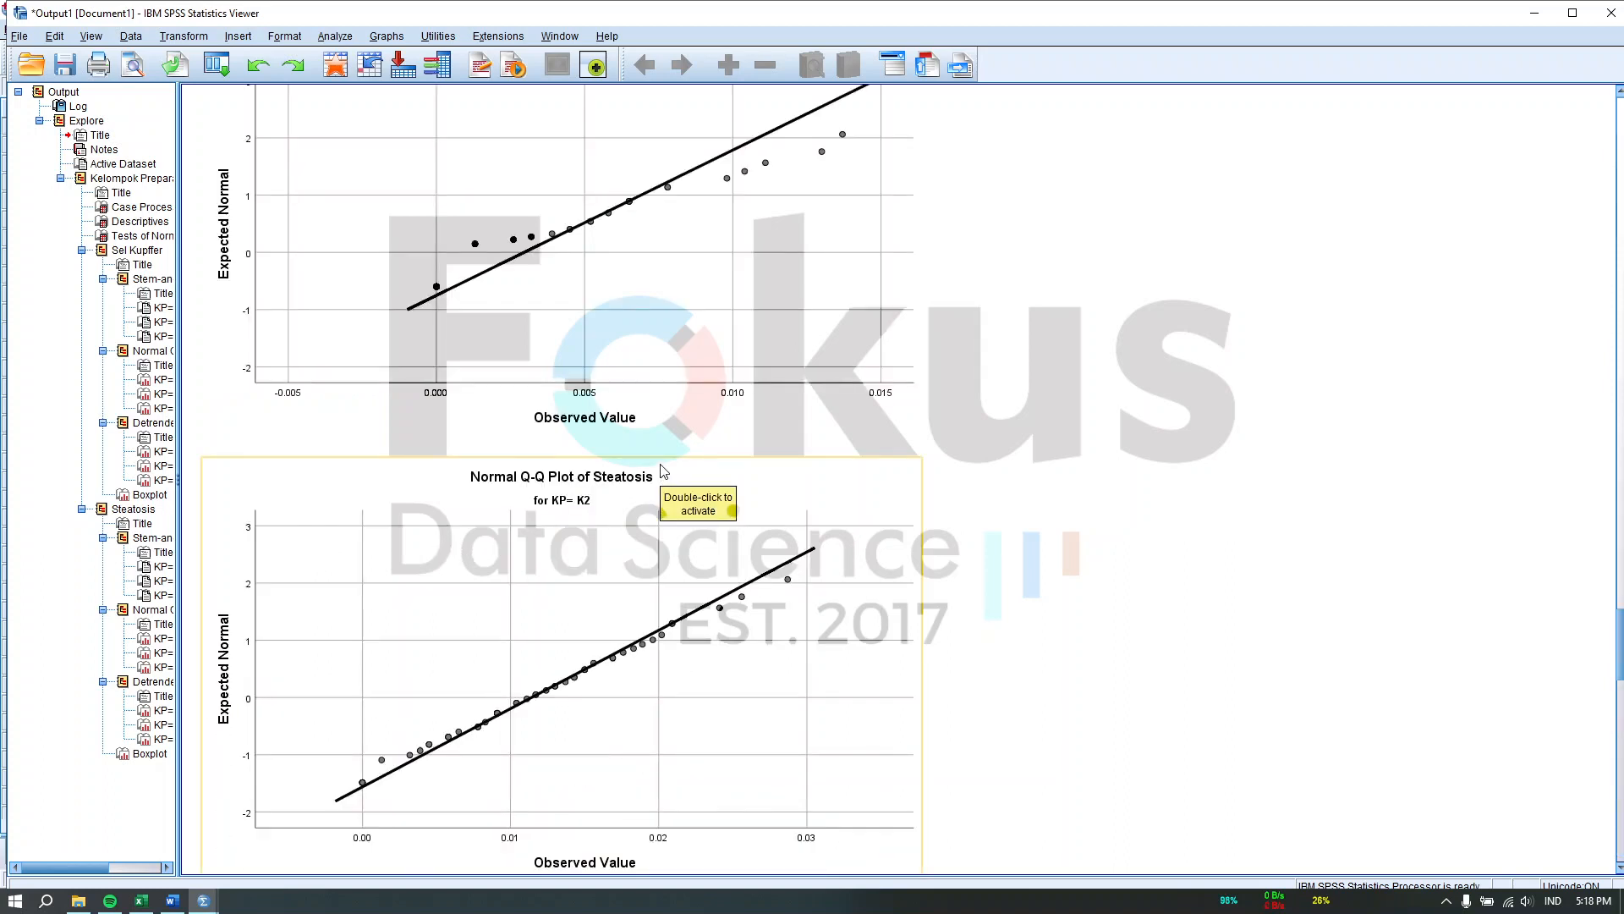
Step: Review the Steatosis normal Q-Q plots and the Descriptives table for each Kelompok Preparat group in the Explore output
{"action": "scroll", "coordinate": [663, 471], "scroll_direction": "down", "scroll_amount": 3}
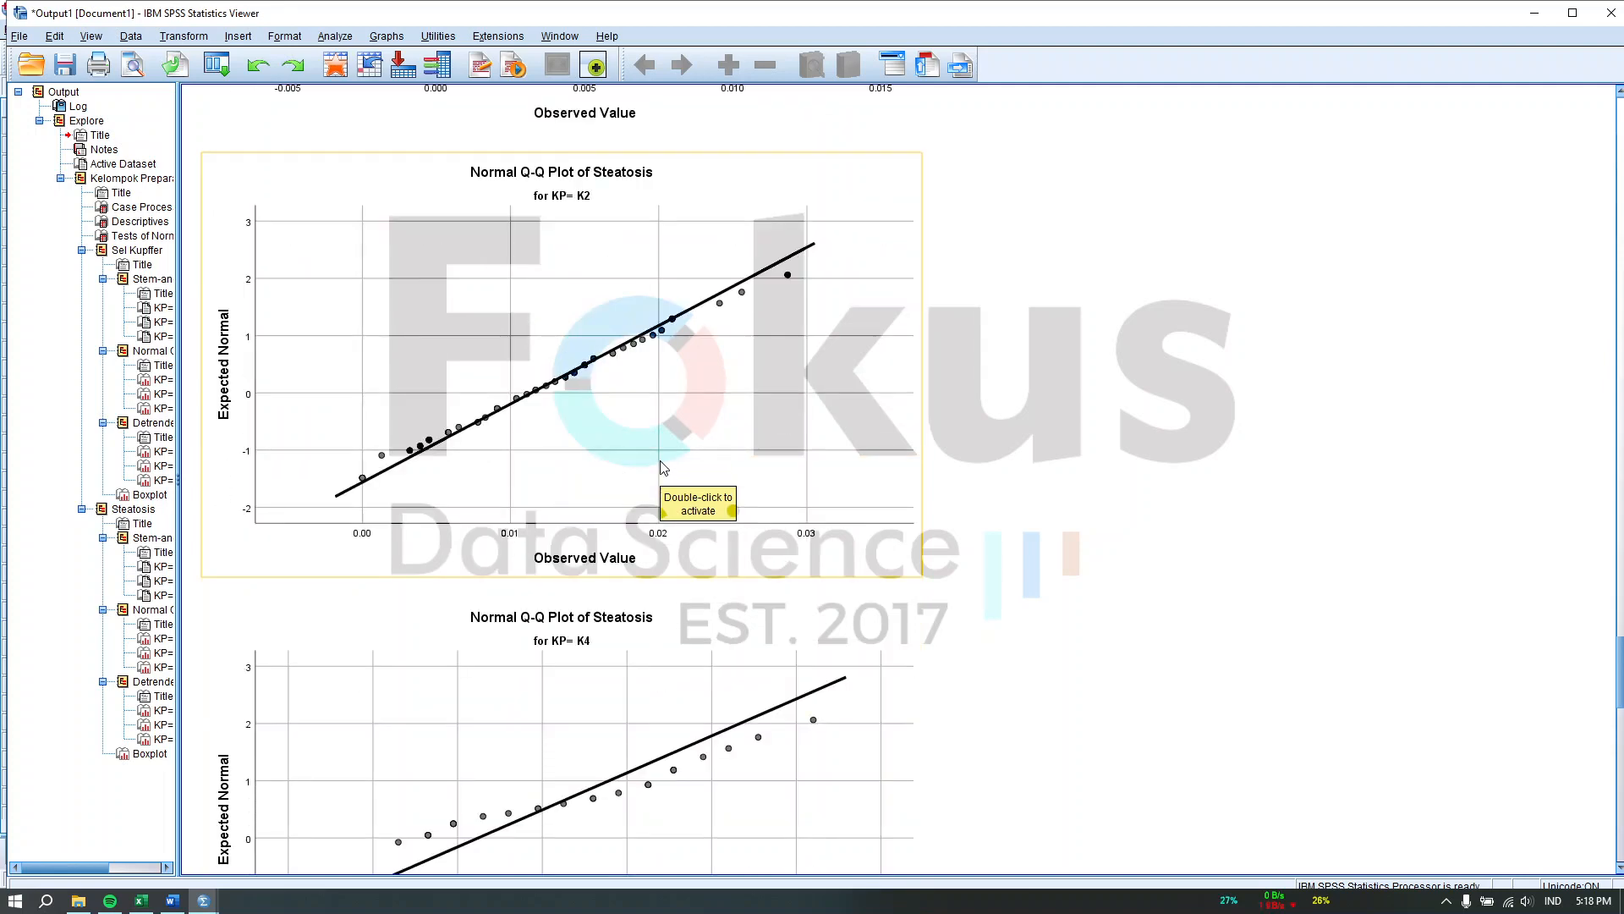
{"action": "scroll", "coordinate": [663, 467], "scroll_direction": "down", "scroll_amount": 10}
{"action": "scroll", "coordinate": [663, 463], "scroll_direction": "up", "scroll_amount": 8}
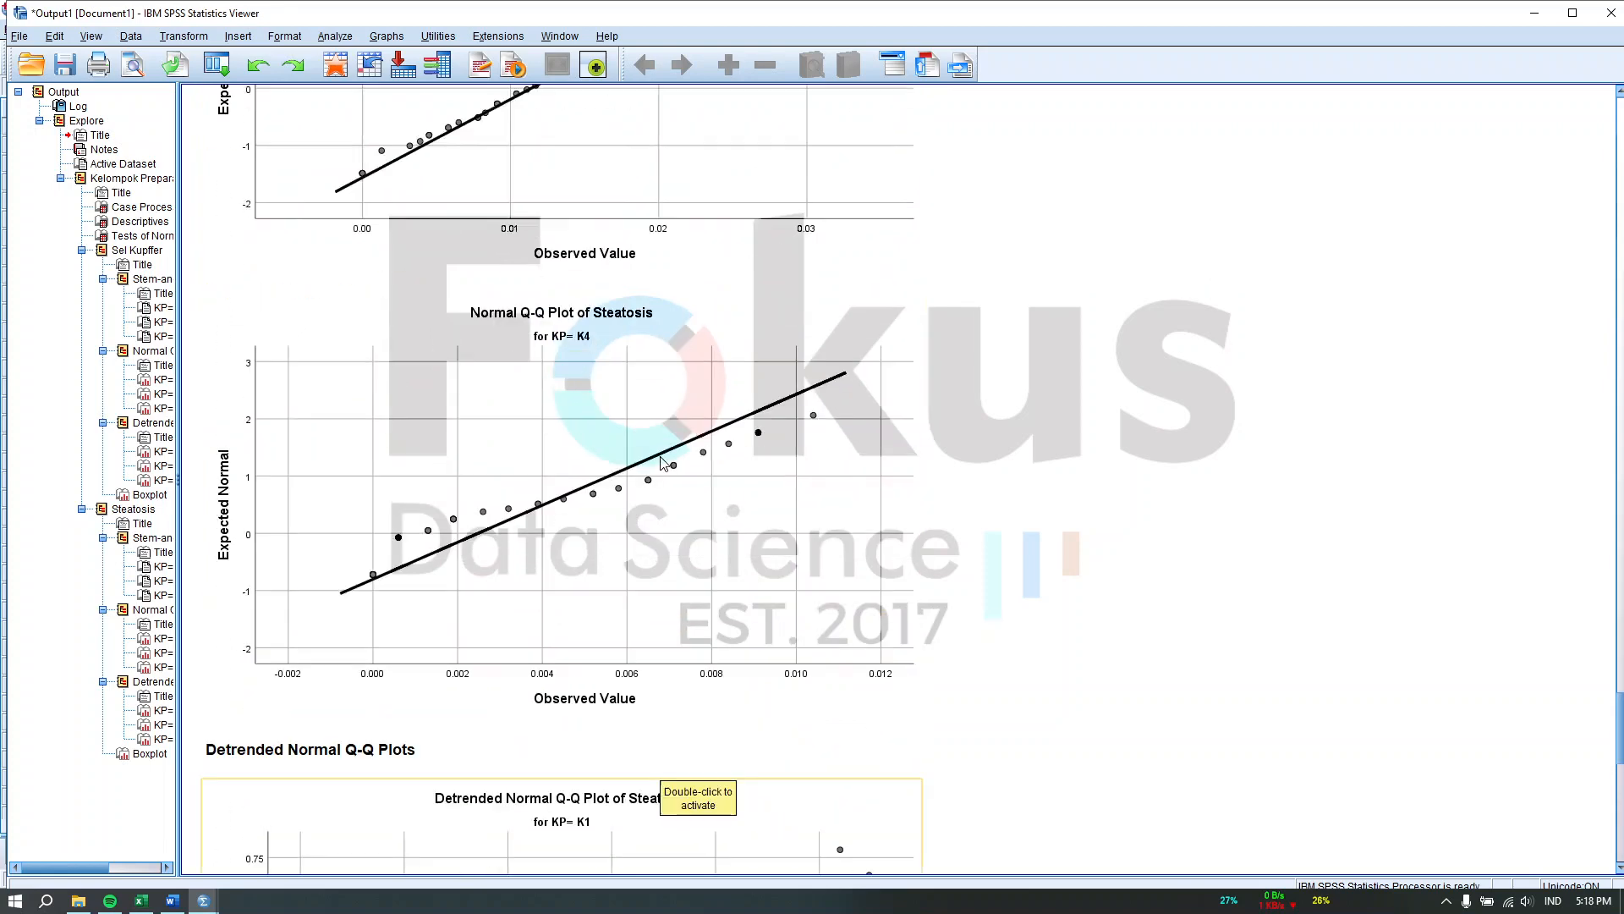
{"action": "scroll", "coordinate": [663, 463], "scroll_direction": "up", "scroll_amount": 15}
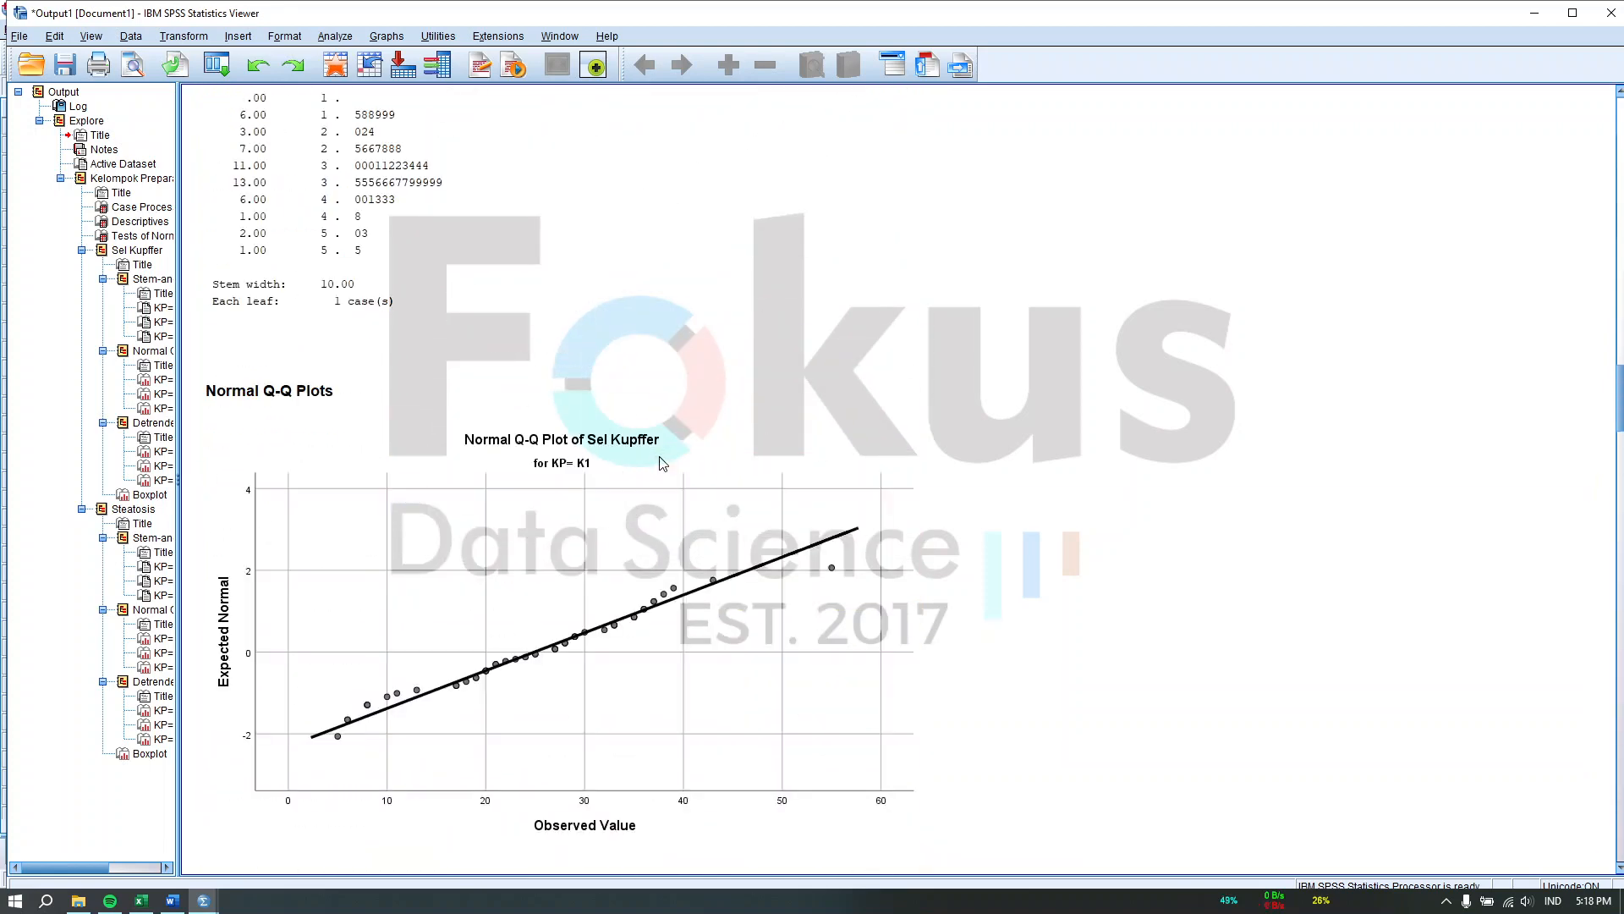
{"action": "scroll", "coordinate": [662, 463], "scroll_direction": "up", "scroll_amount": 20}
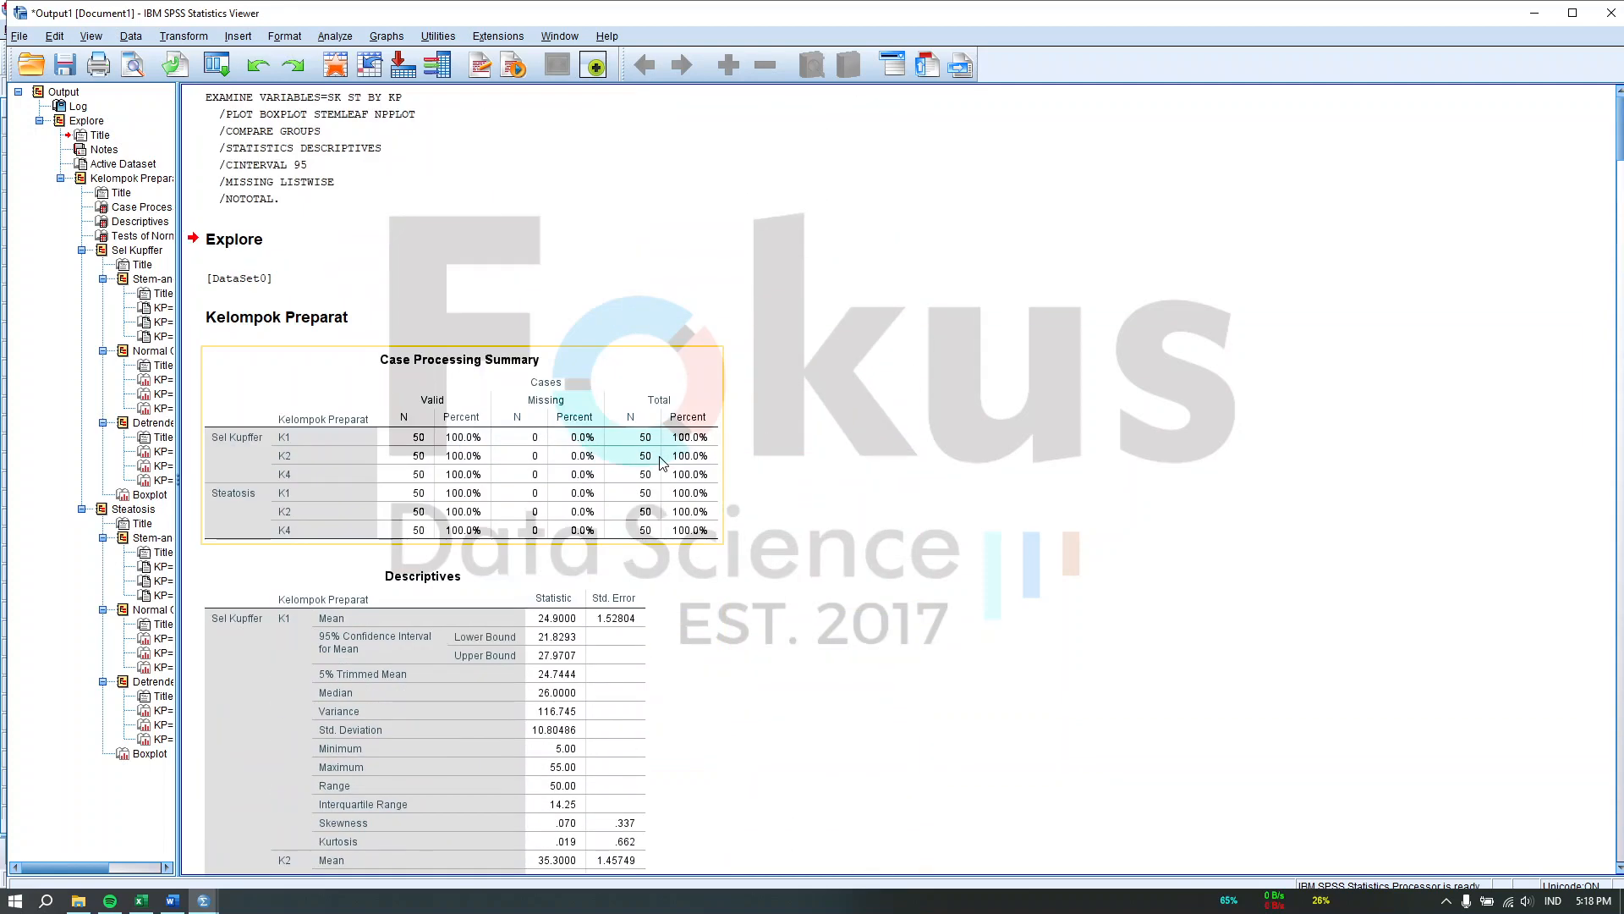
{"action": "scroll", "coordinate": [592, 472], "scroll_direction": "down", "scroll_amount": 9}
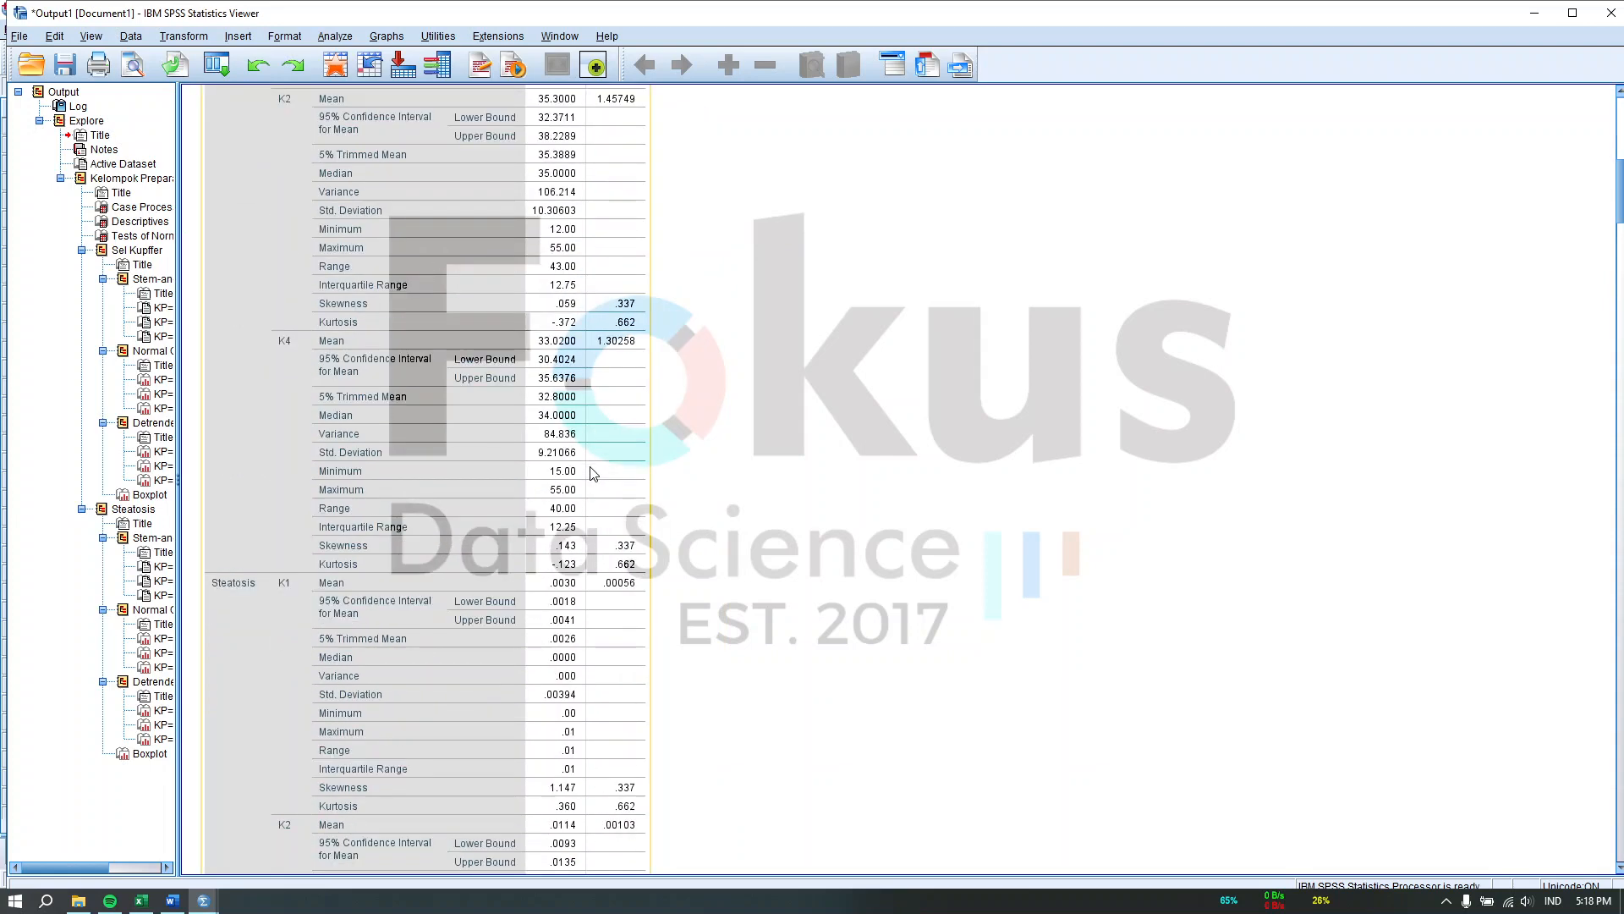
{"action": "scroll", "coordinate": [593, 472], "scroll_direction": "down", "scroll_amount": 2}
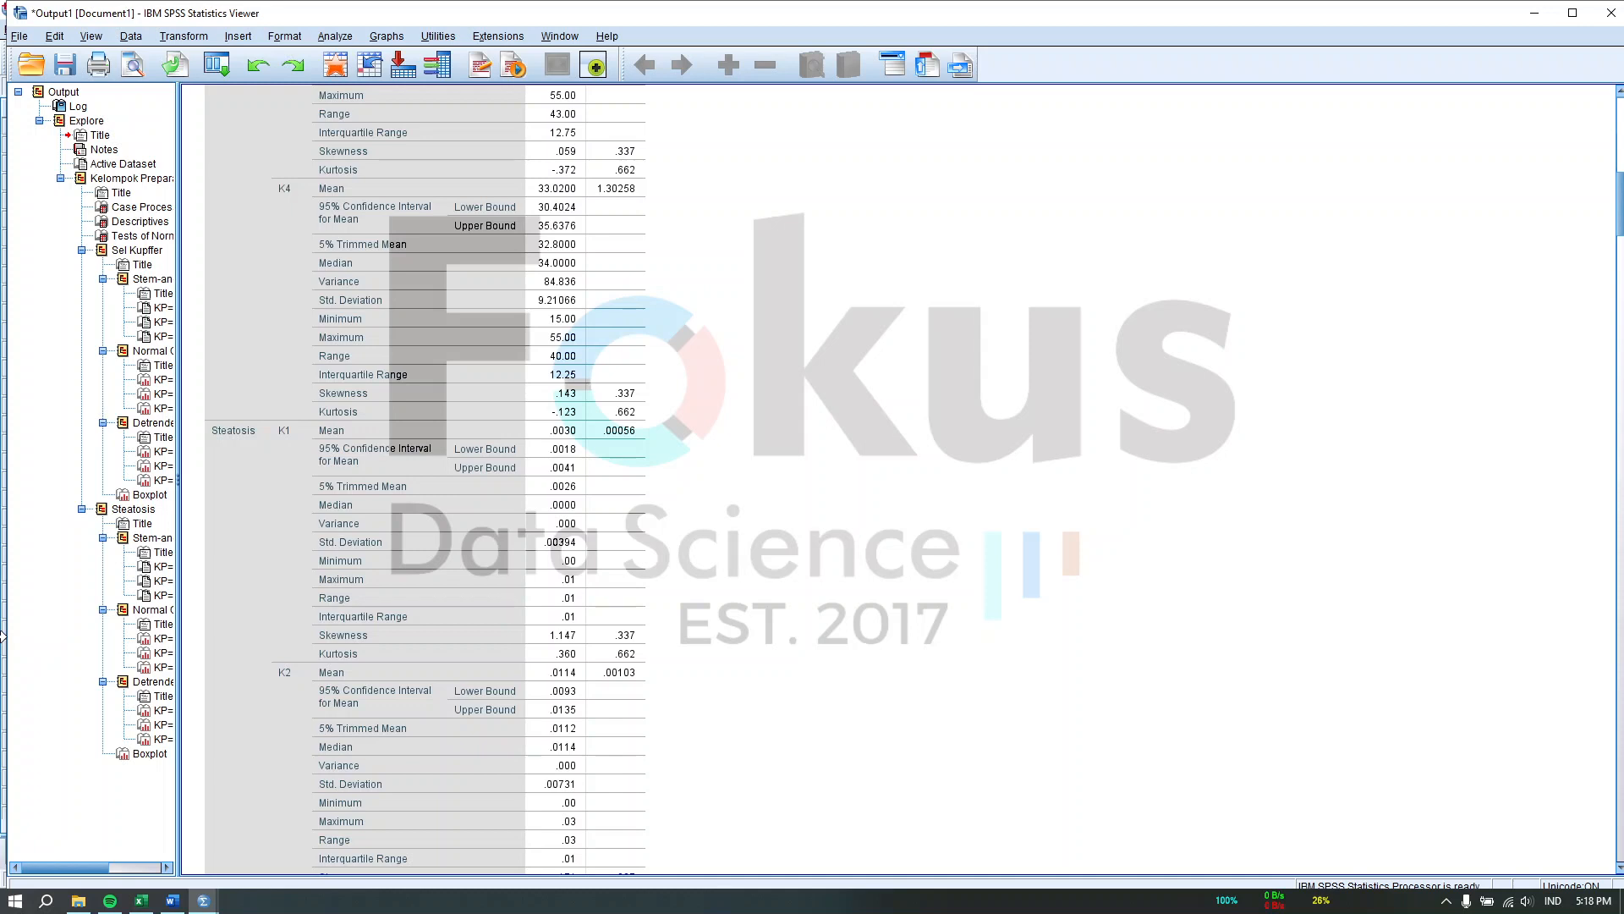
Step: Examine the Kolmogorov-Smirnov and Shapiro-Wilk significance per group in the Tests of Normality table, and look through the plots below it
{"action": "scroll", "coordinate": [421, 433], "scroll_direction": "down", "scroll_amount": 10}
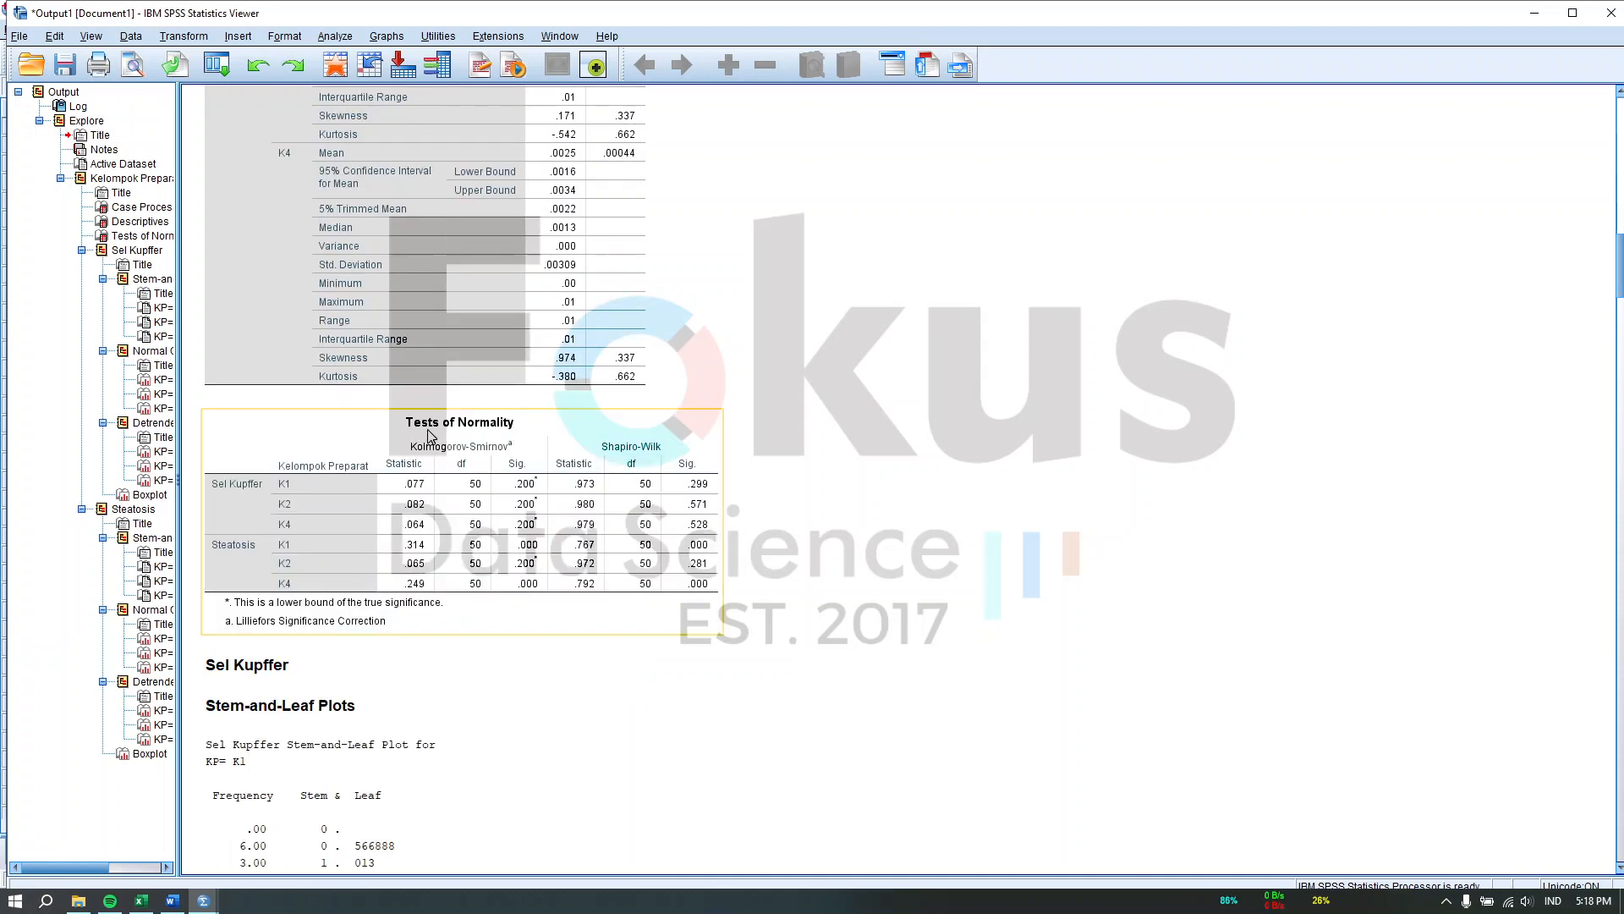
{"action": "left_click", "coordinate": [420, 433]}
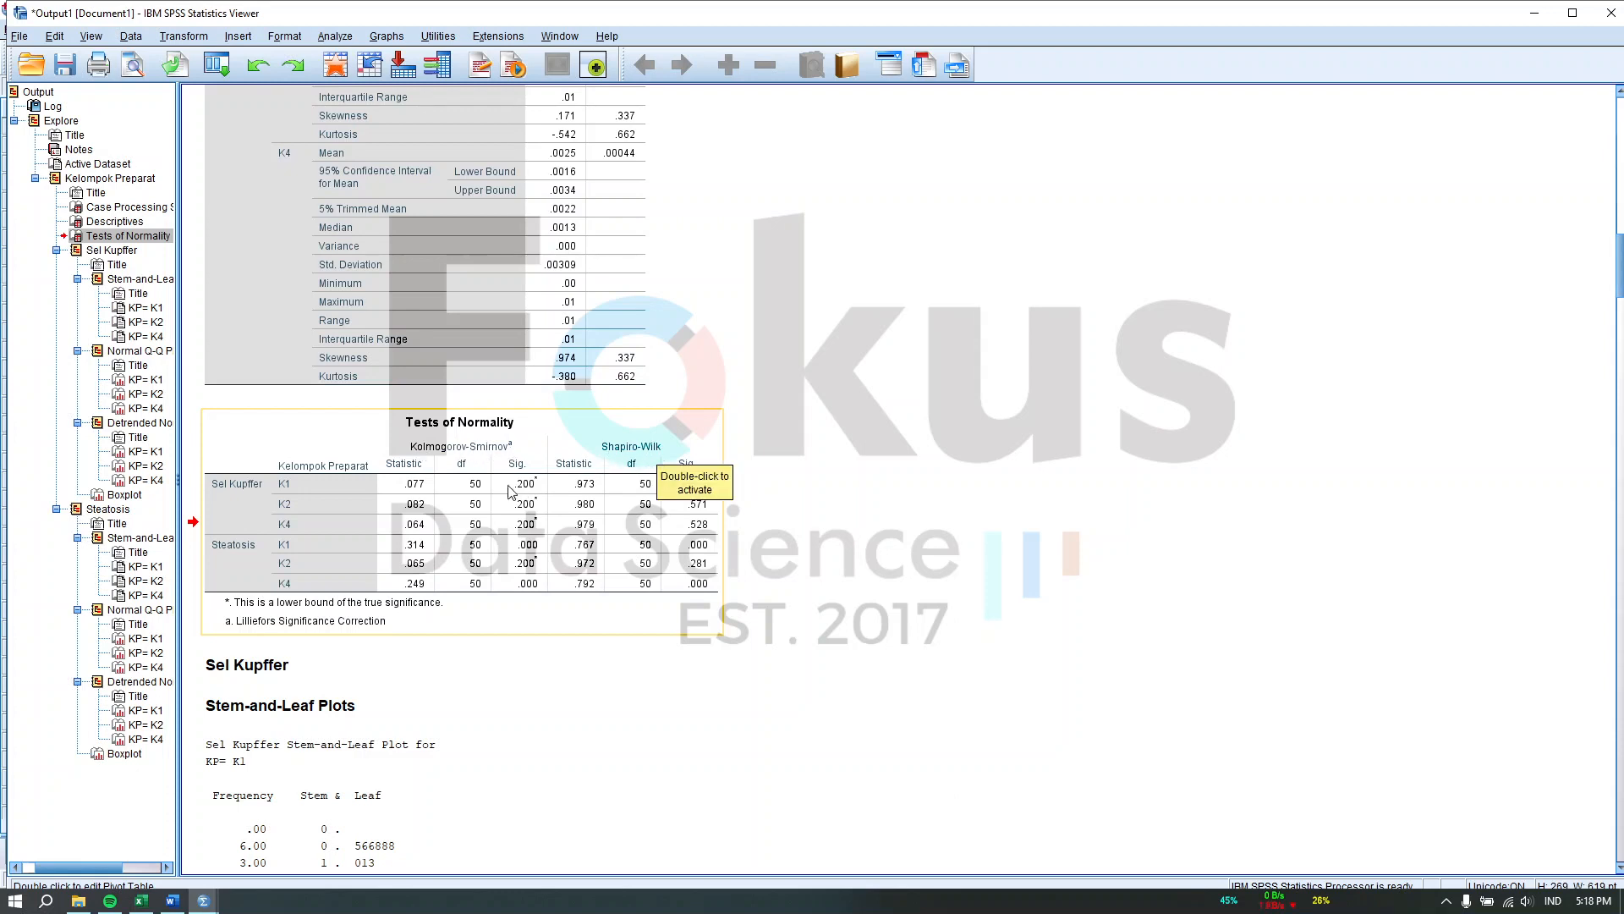
{"action": "left_click", "coordinate": [713, 490]}
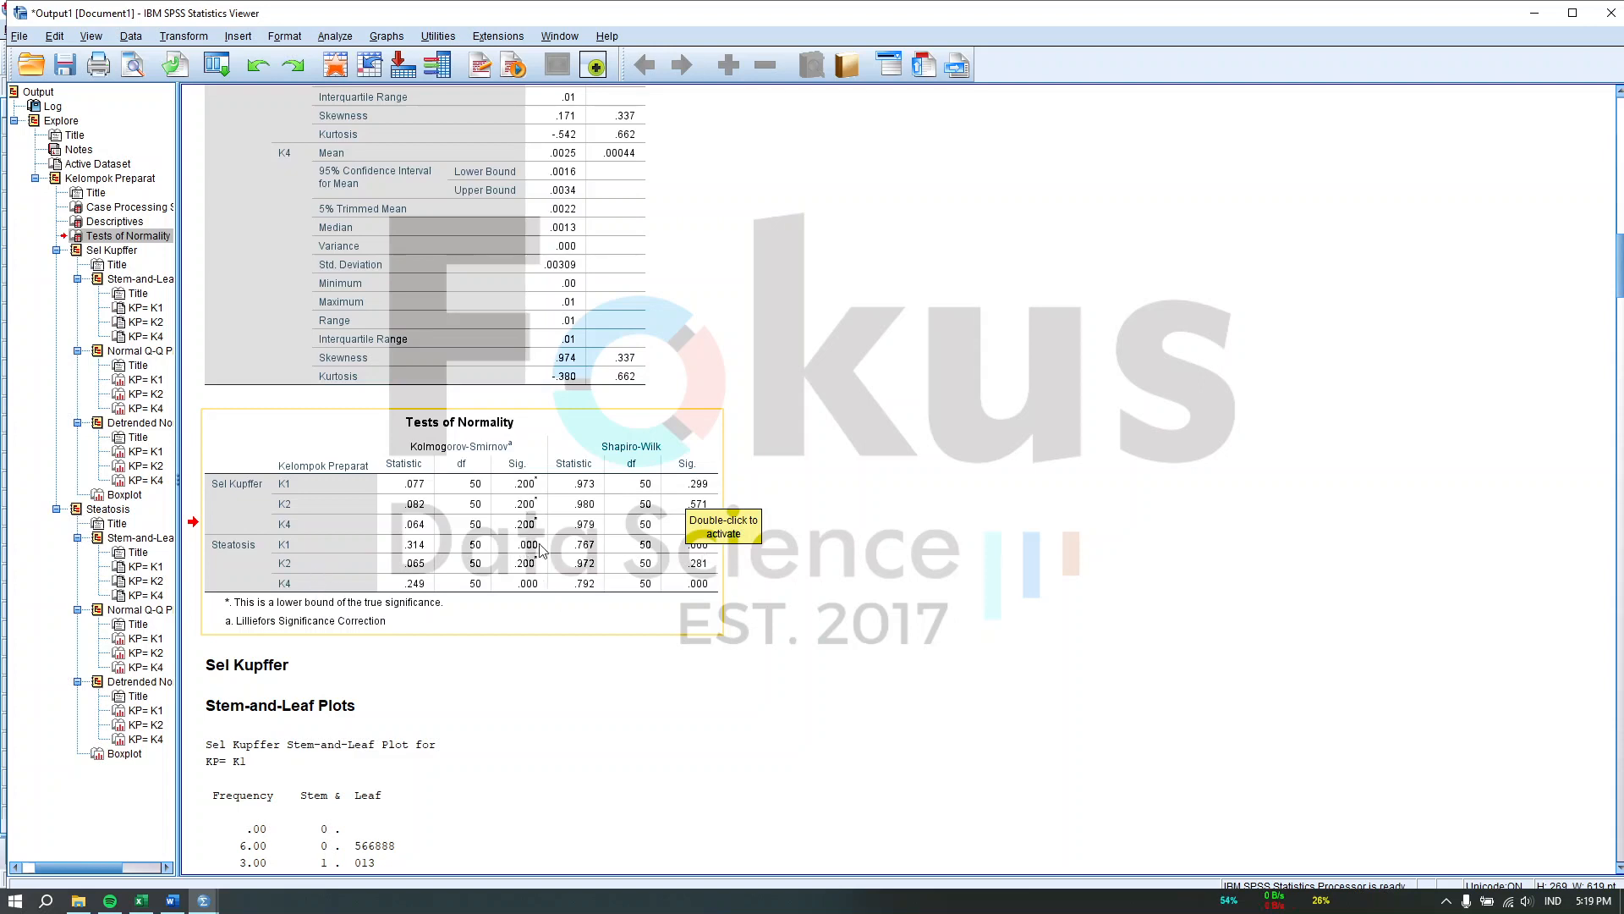
{"action": "left_click", "coordinate": [770, 605]}
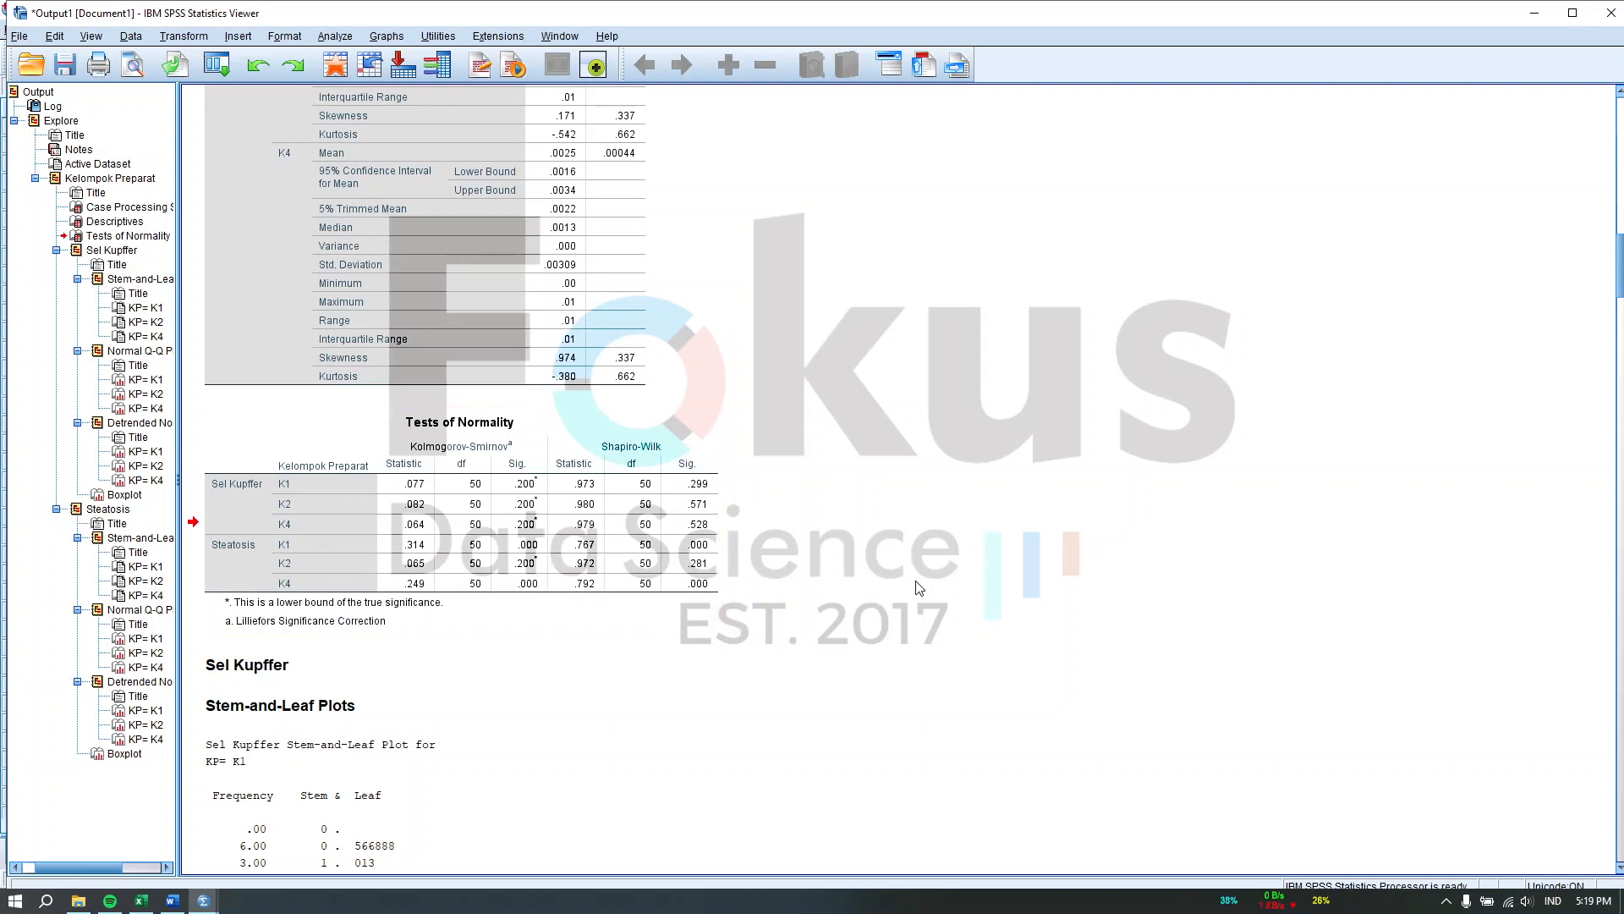
{"action": "scroll", "coordinate": [947, 592], "scroll_direction": "down", "scroll_amount": 6}
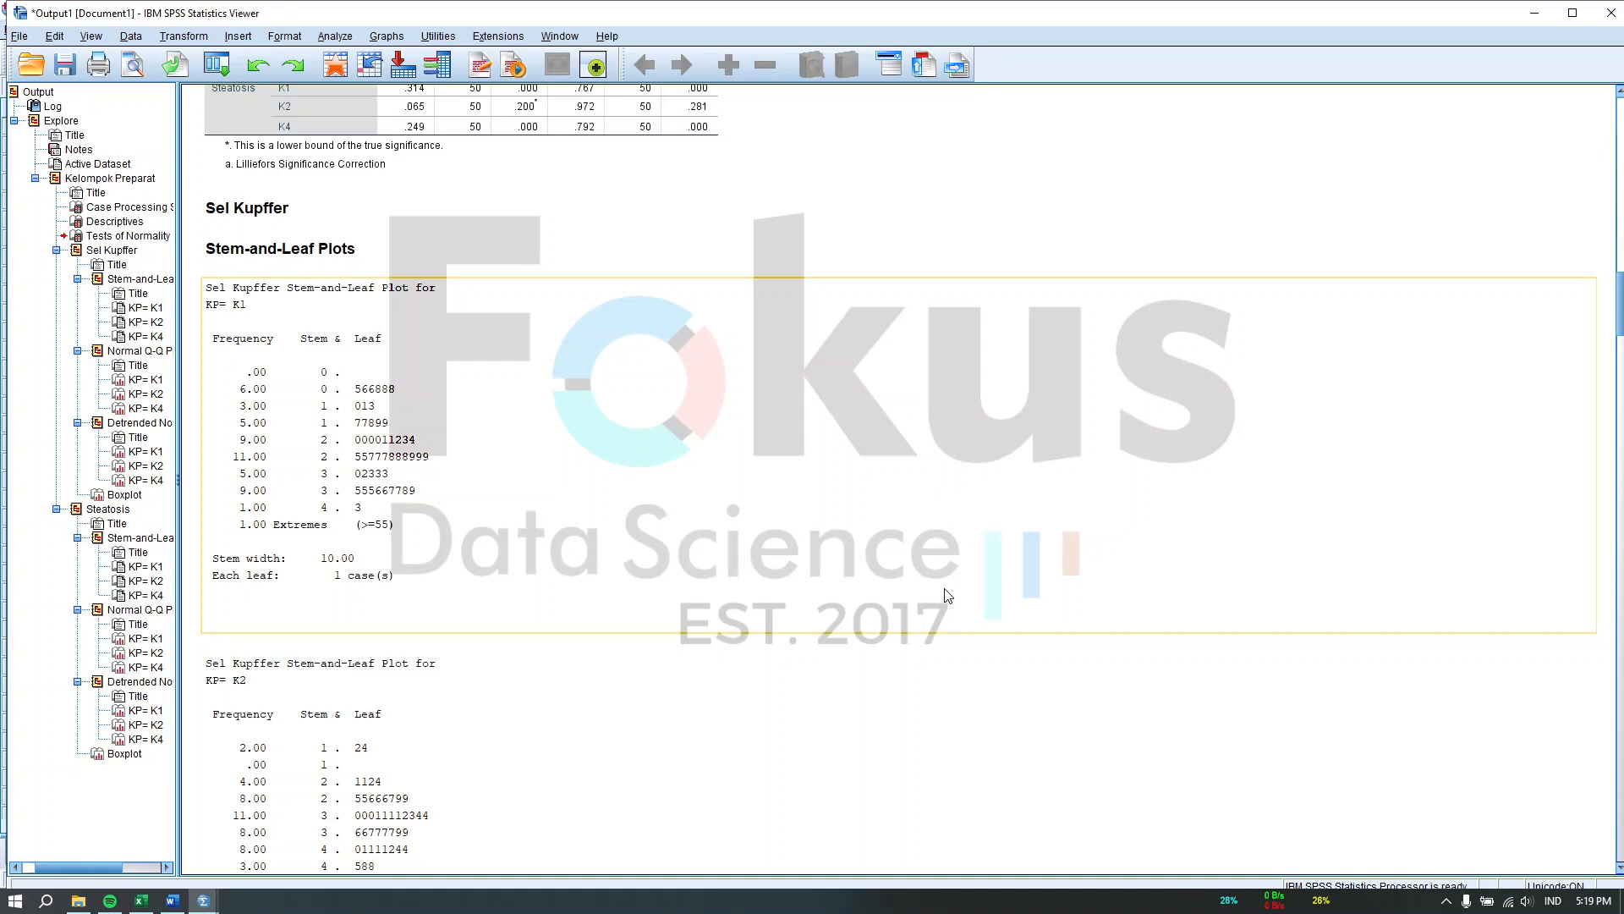
{"action": "scroll", "coordinate": [948, 595], "scroll_direction": "down", "scroll_amount": 20}
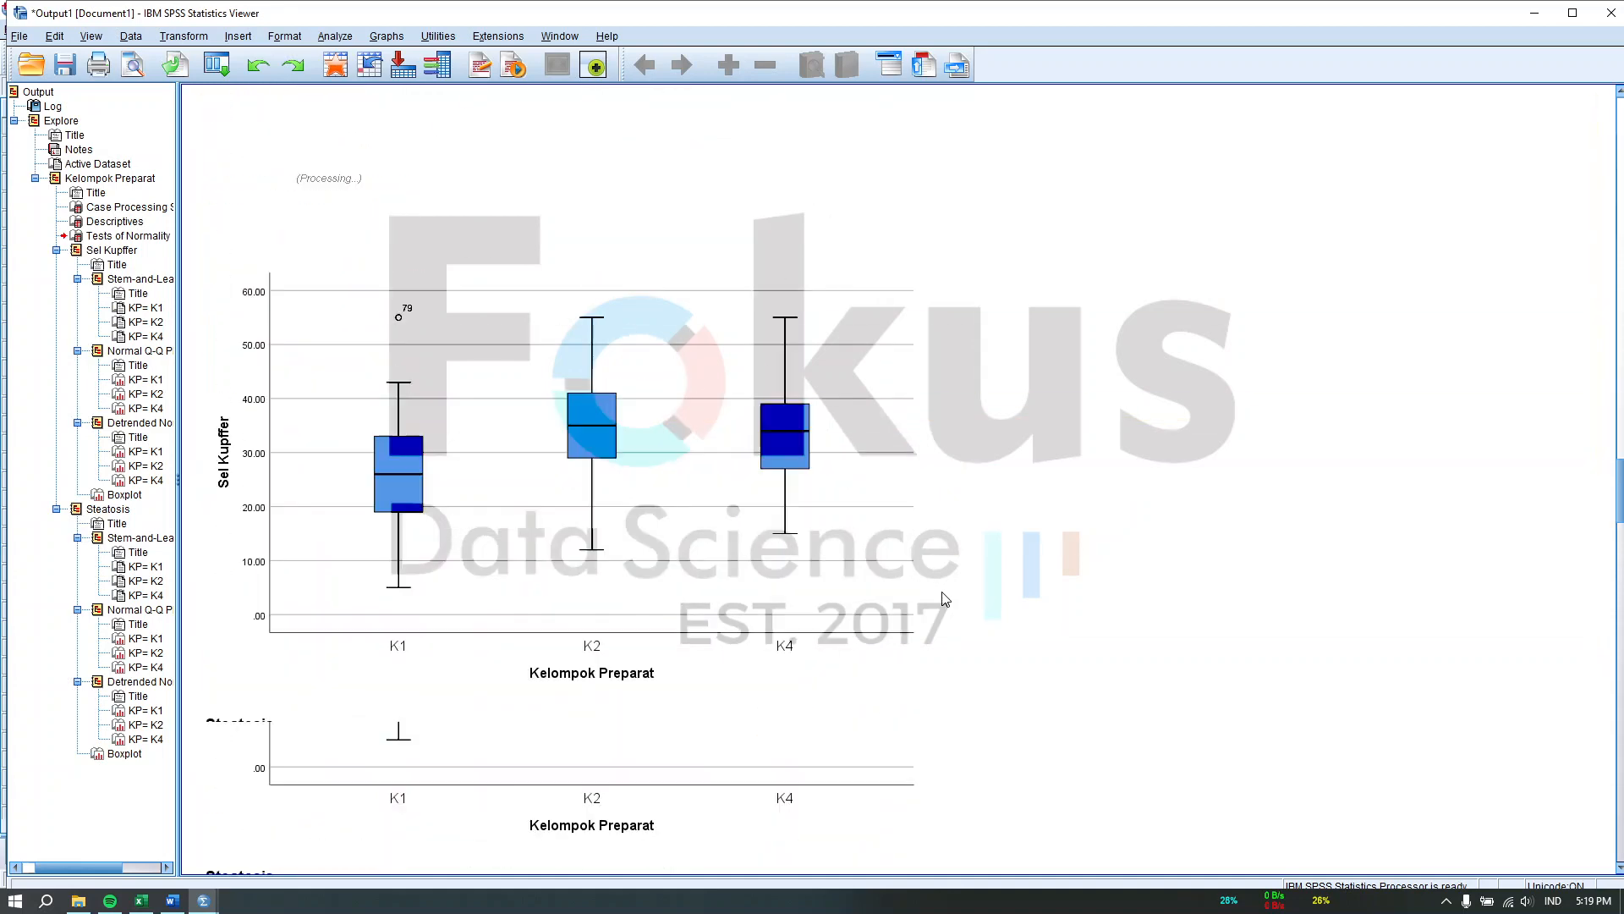
{"action": "scroll", "coordinate": [944, 599], "scroll_direction": "down", "scroll_amount": 20}
{"action": "scroll", "coordinate": [944, 599], "scroll_direction": "down", "scroll_amount": 10}
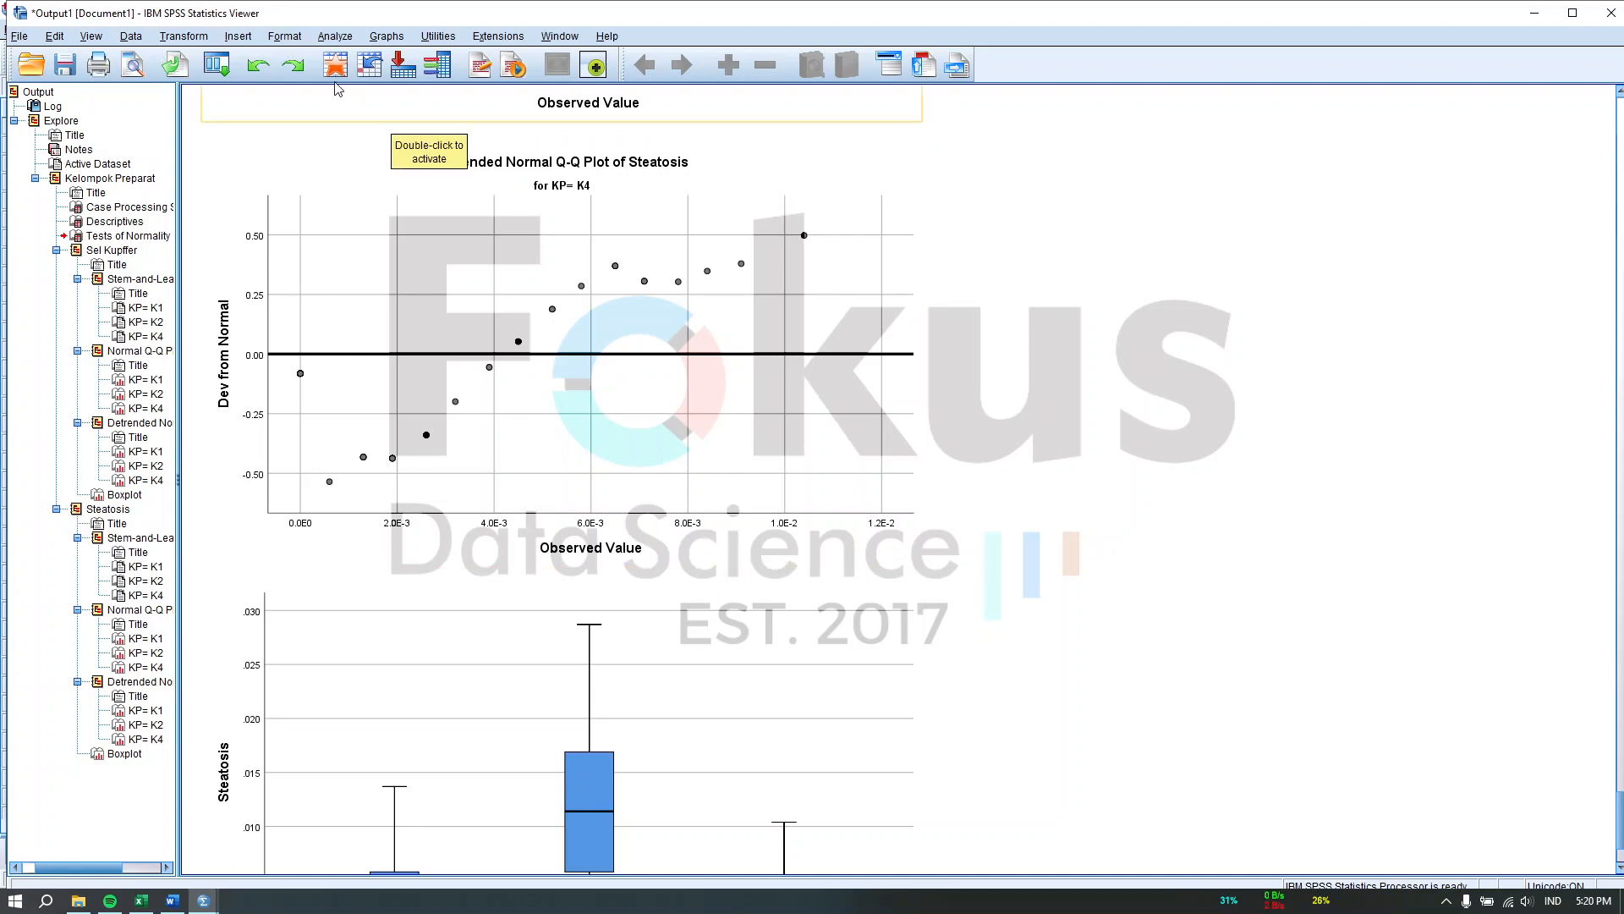
Step: Set up a One-Way ANOVA with Kelompok Preparat as the factor and Sel Kupffer and Steatosis as dependent variables
{"action": "left_click", "coordinate": [335, 37]}
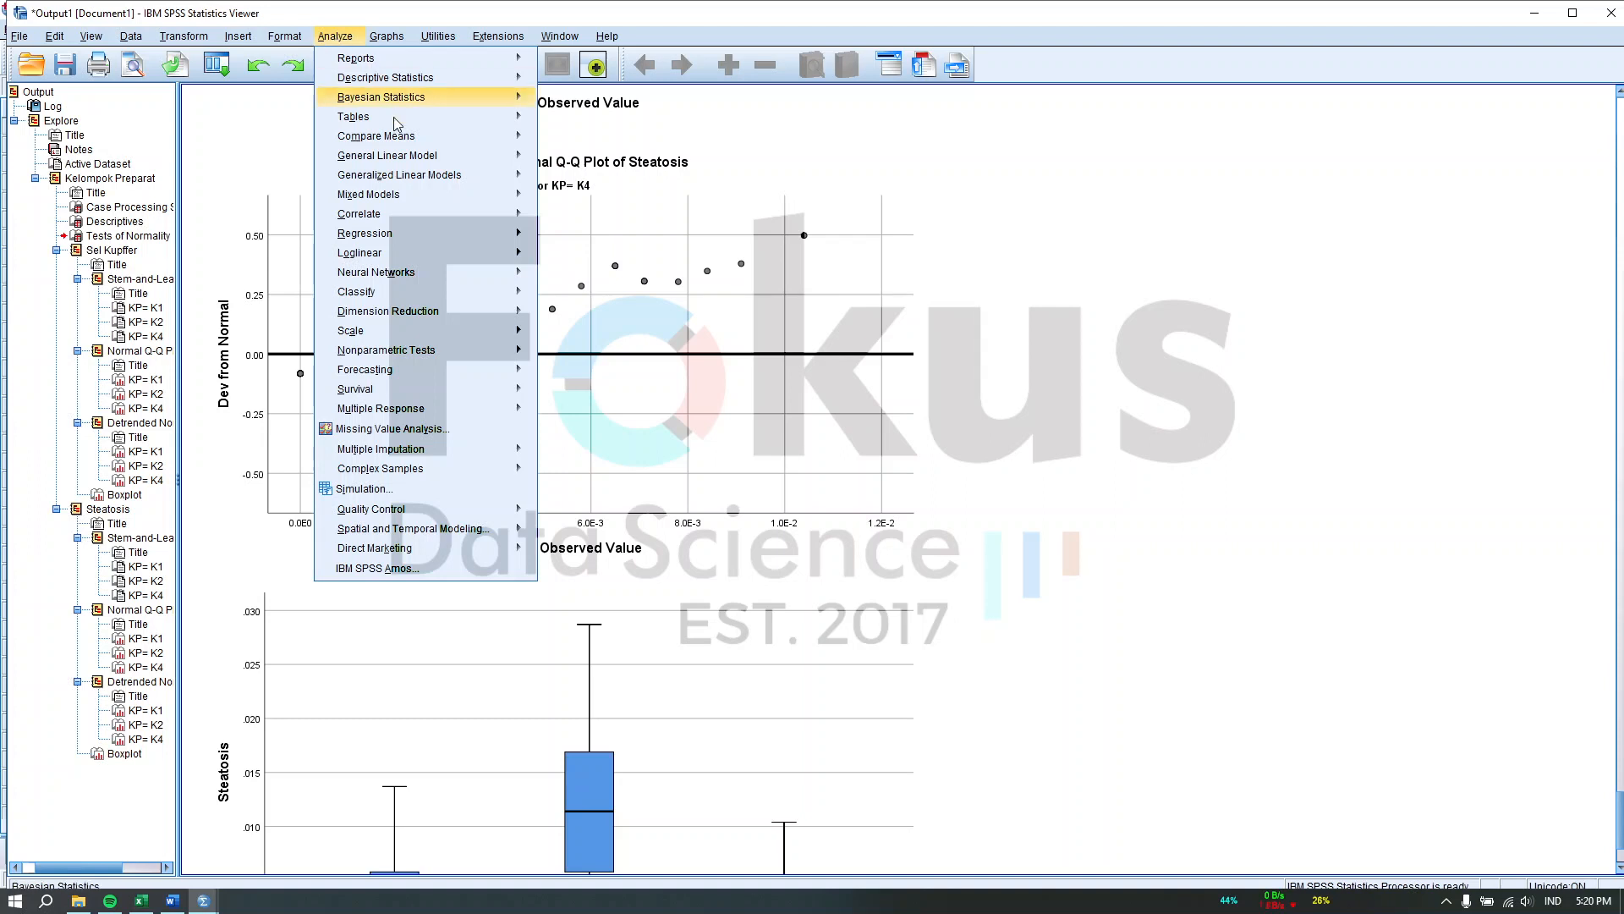
{"action": "mouse_move", "coordinate": [499, 155]}
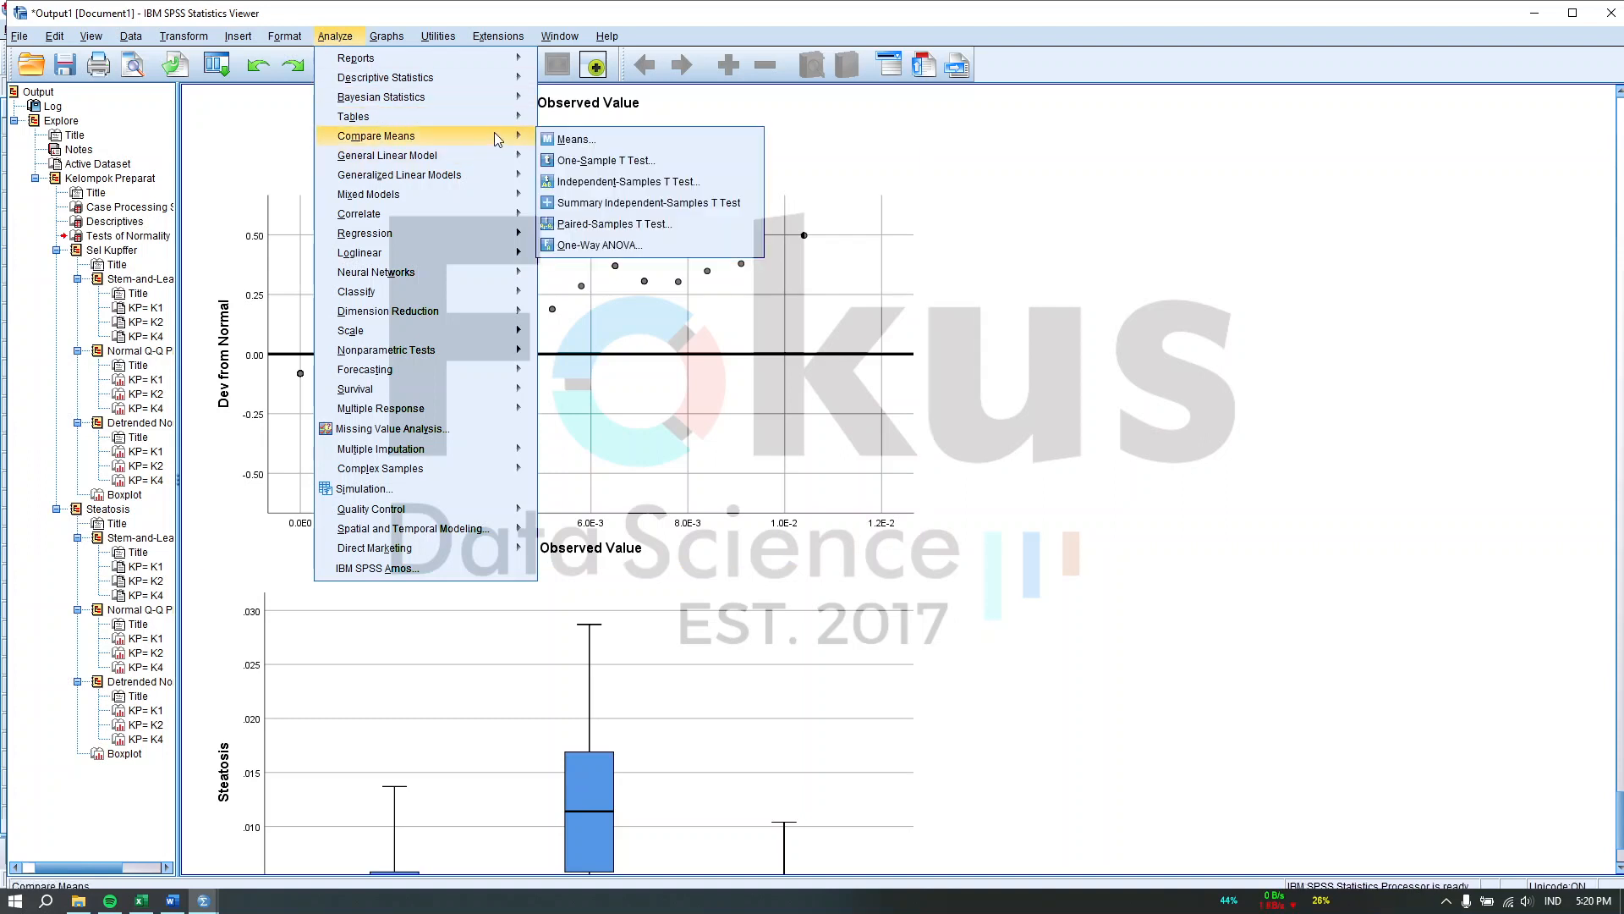
{"action": "left_click", "coordinate": [635, 250]}
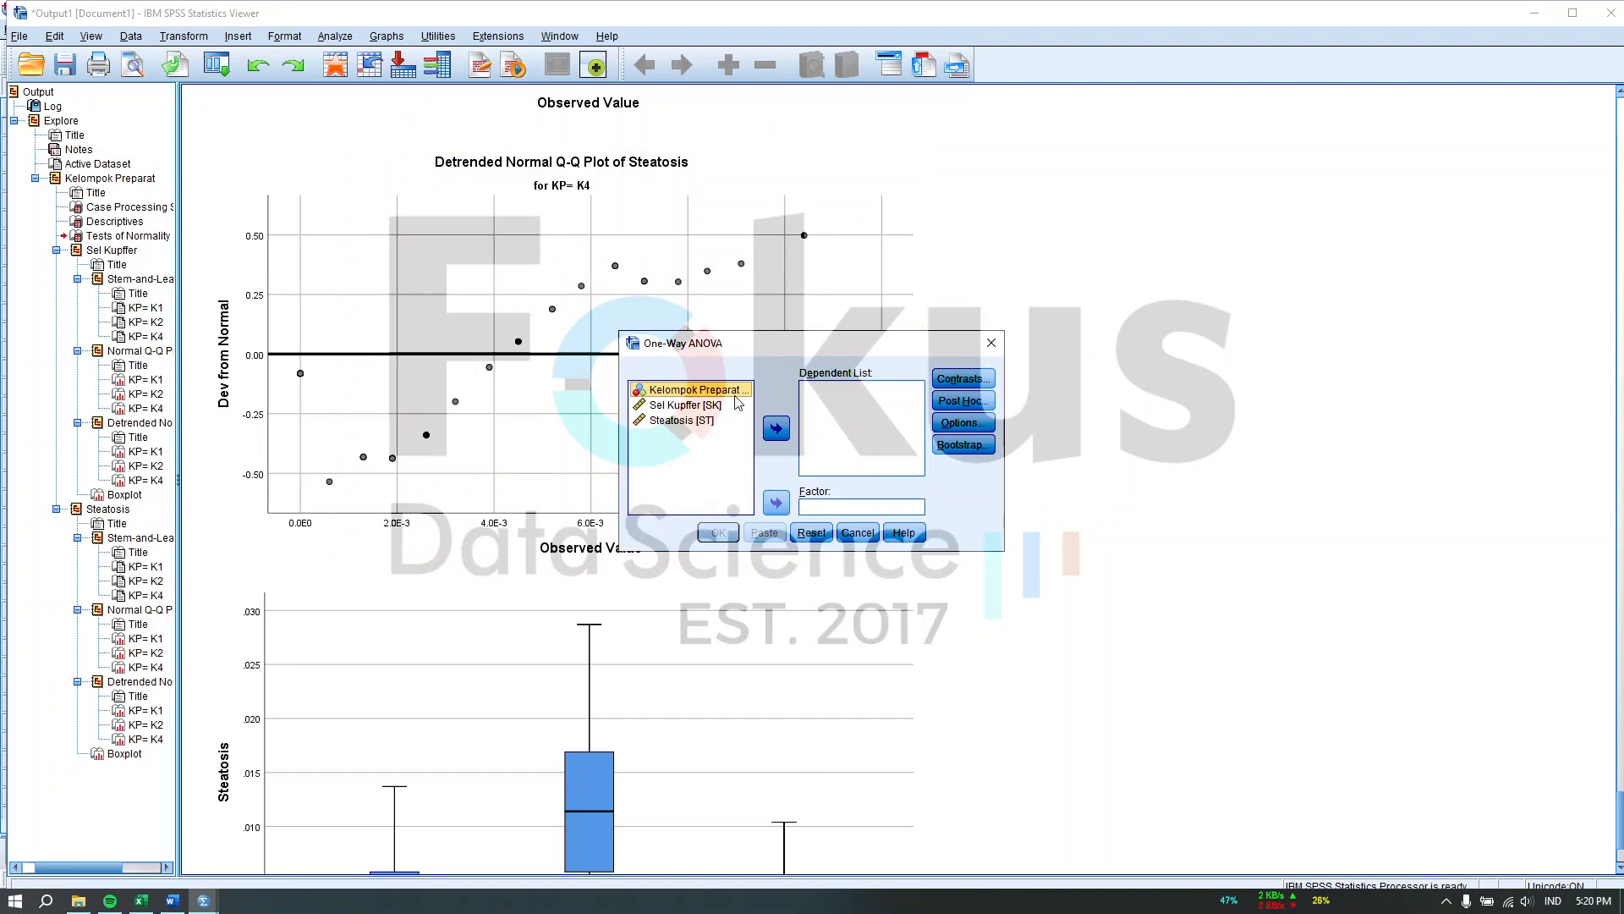
{"action": "left_click", "coordinate": [776, 504]}
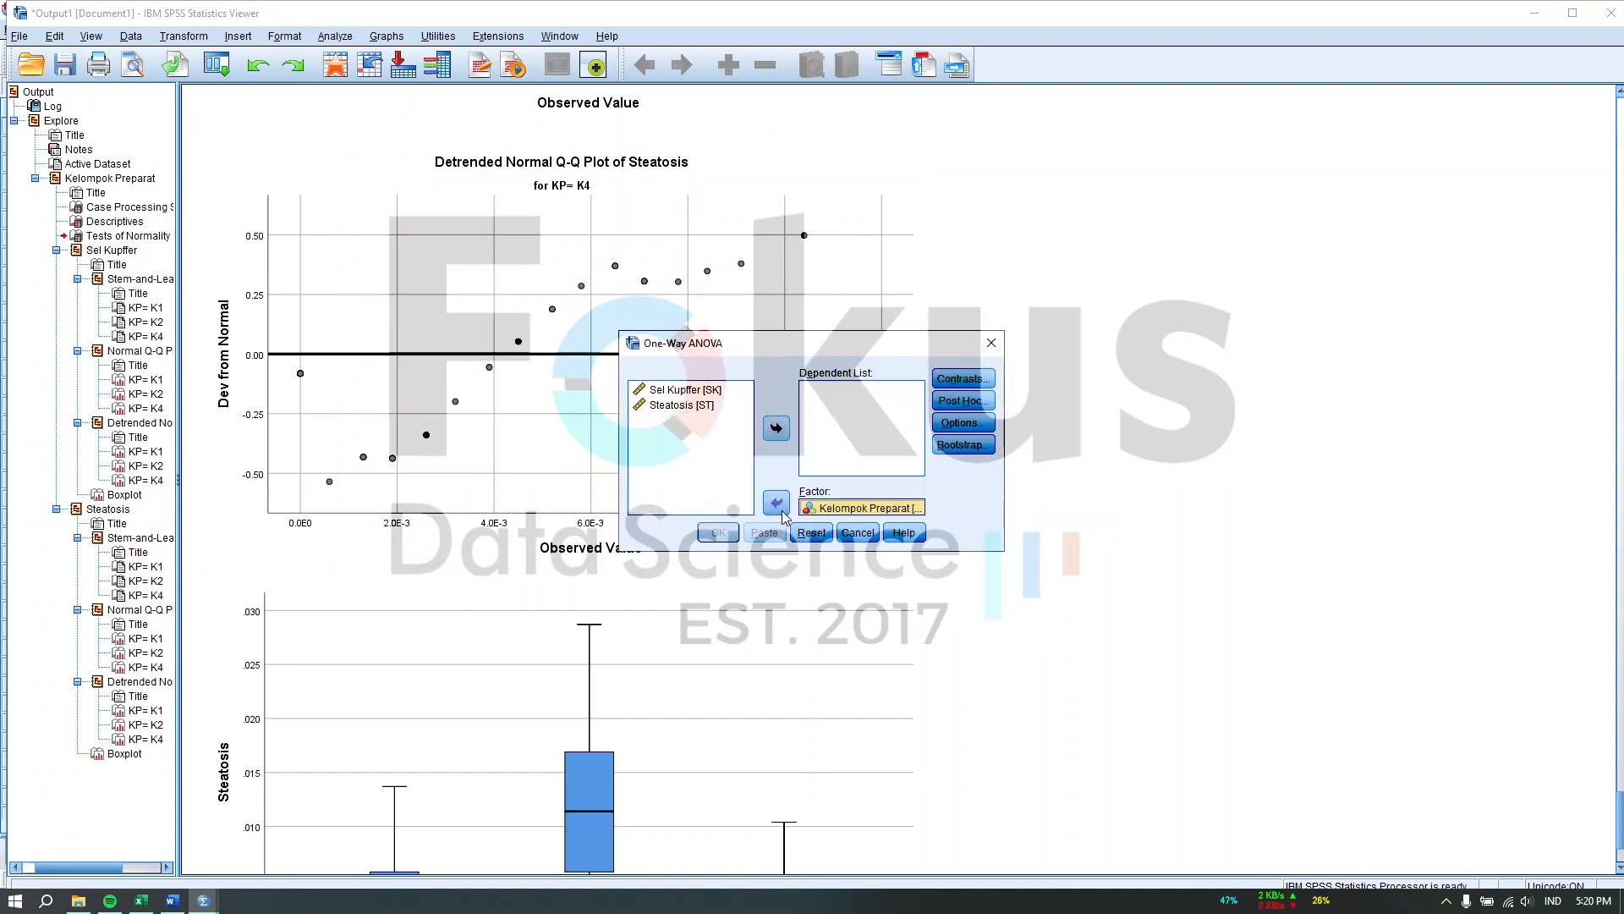
{"action": "left_click", "coordinate": [699, 406], "text": "shift"}
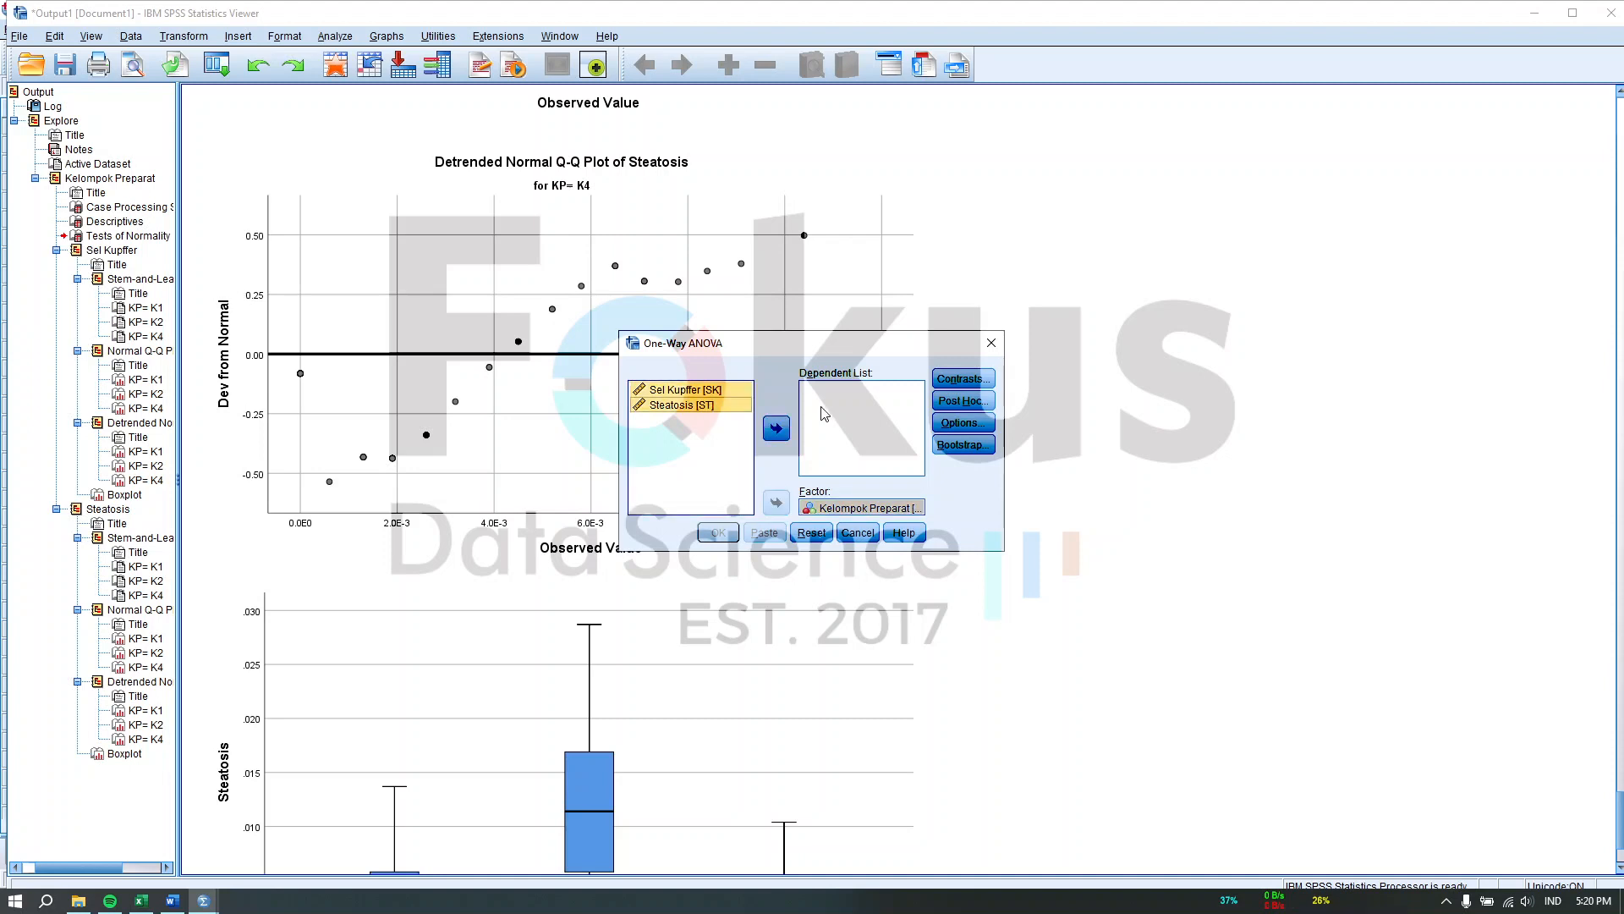
{"action": "left_click", "coordinate": [777, 428]}
Step: Enable the Duncan post hoc multiple comparison for the One-Way ANOVA
{"action": "left_click", "coordinate": [973, 399]}
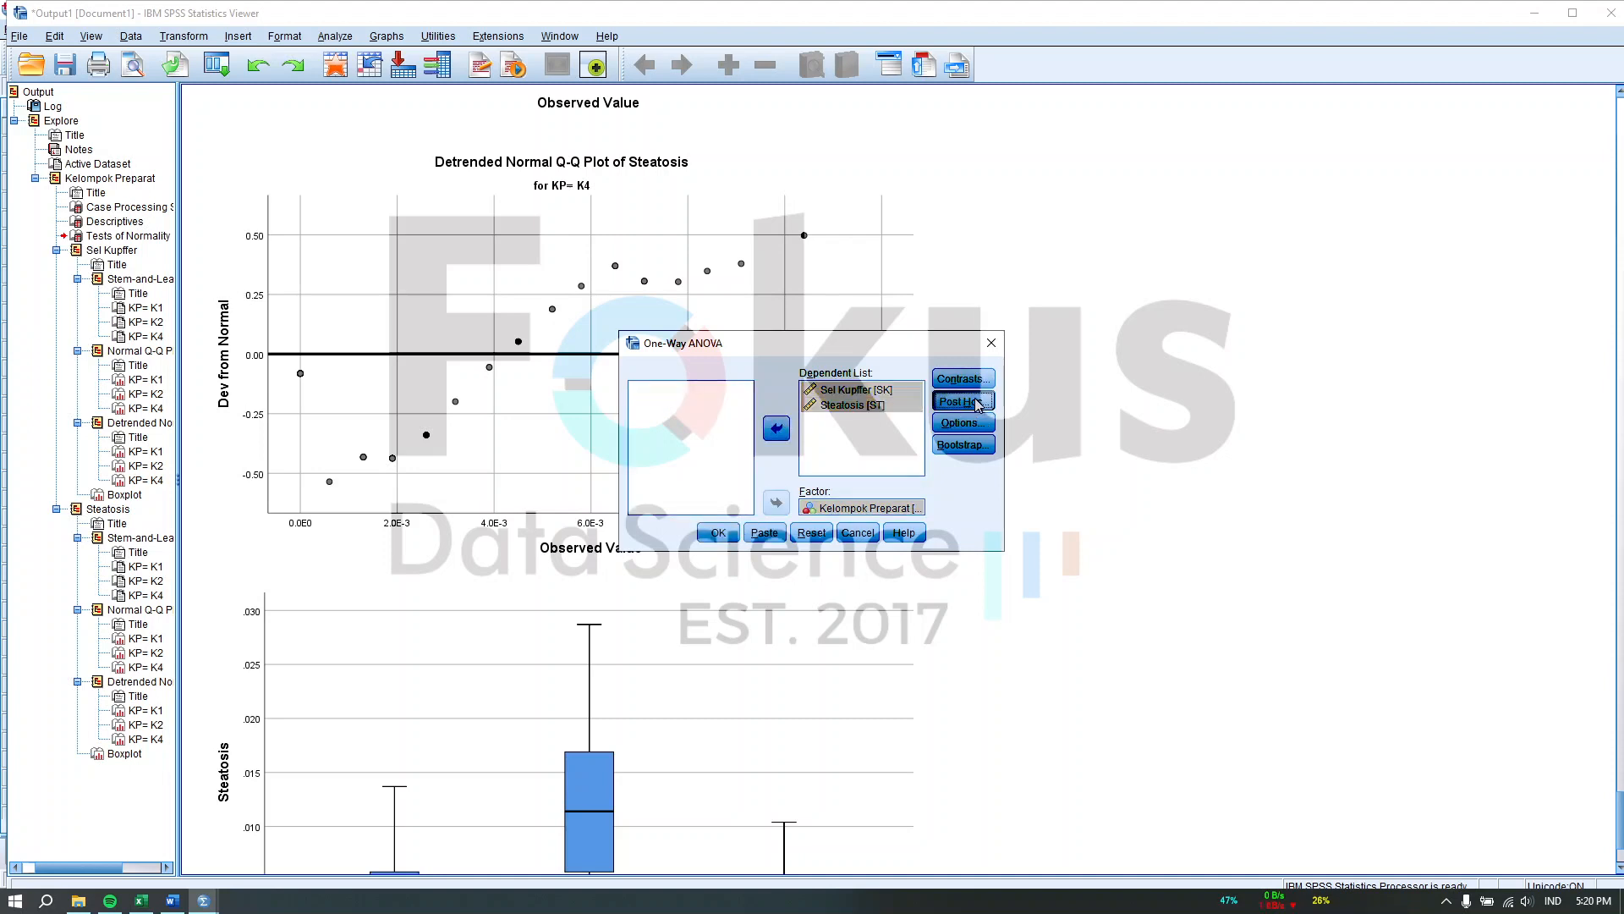
{"action": "left_click", "coordinate": [709, 415]}
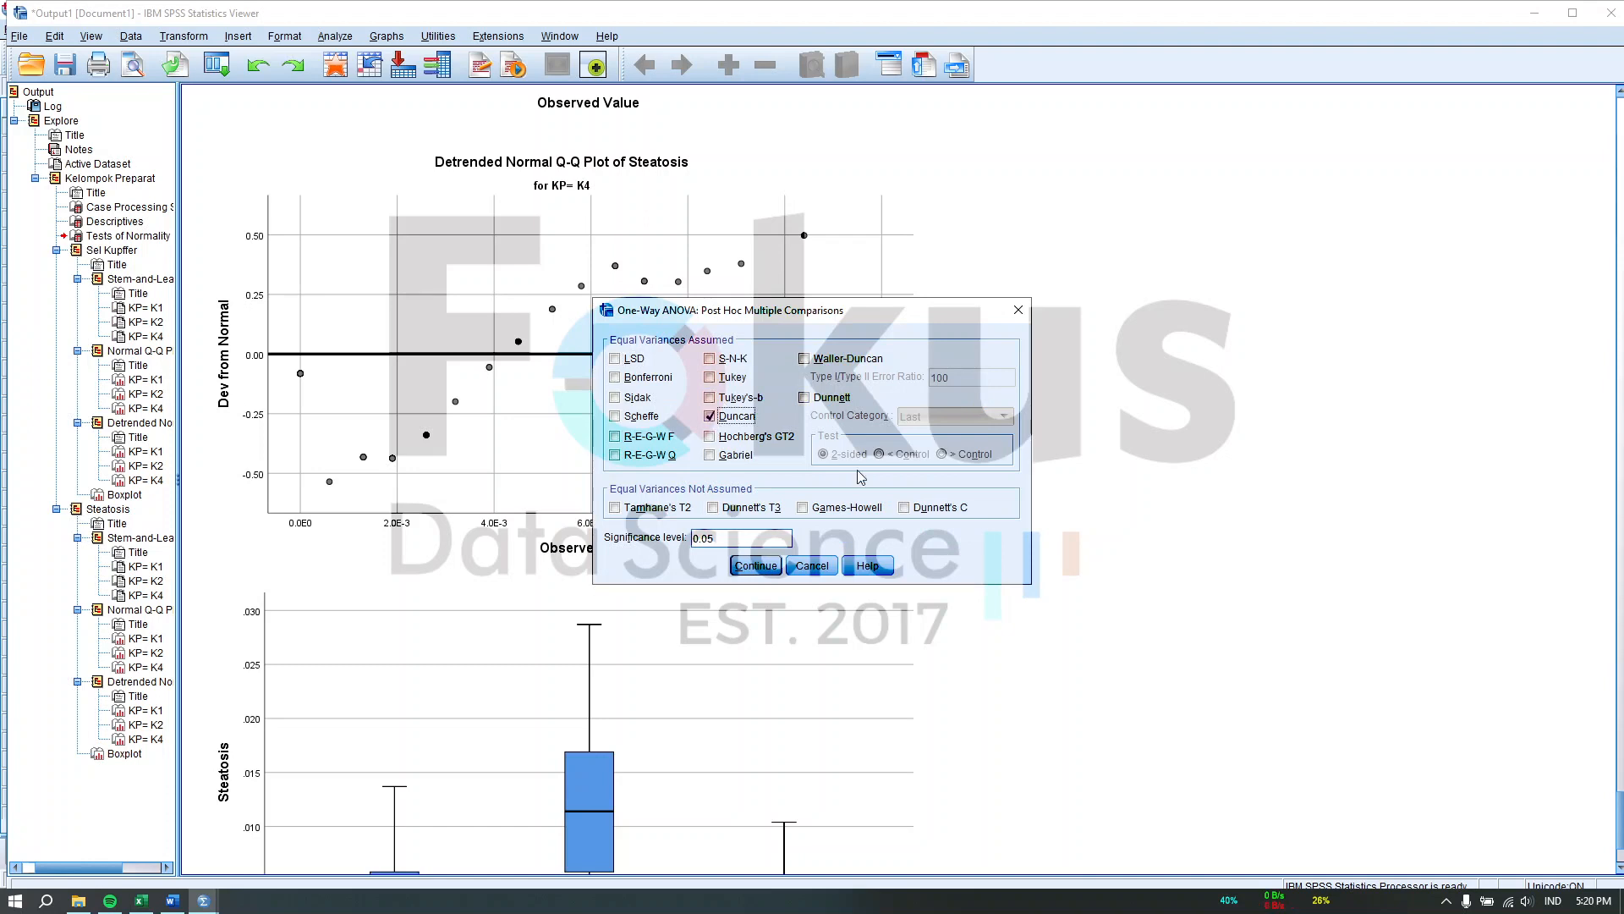
{"action": "left_click", "coordinate": [756, 566]}
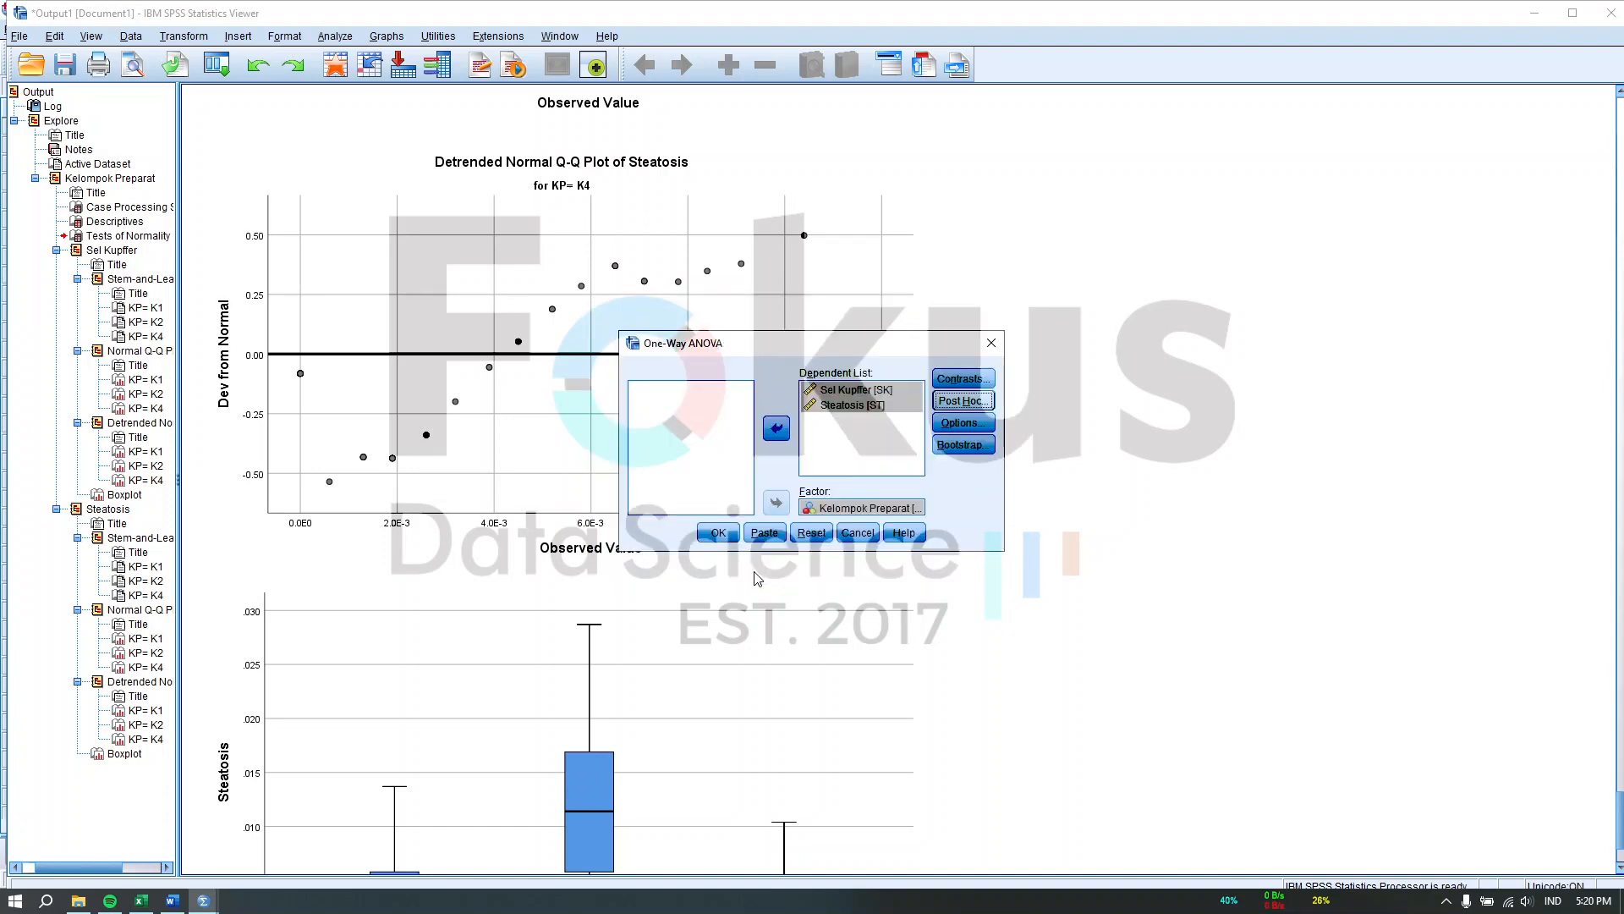
Step: Request descriptive statistics, the homogeneity of variance test and a means plot, and run the One-Way ANOVA
{"action": "left_click", "coordinate": [964, 423]}
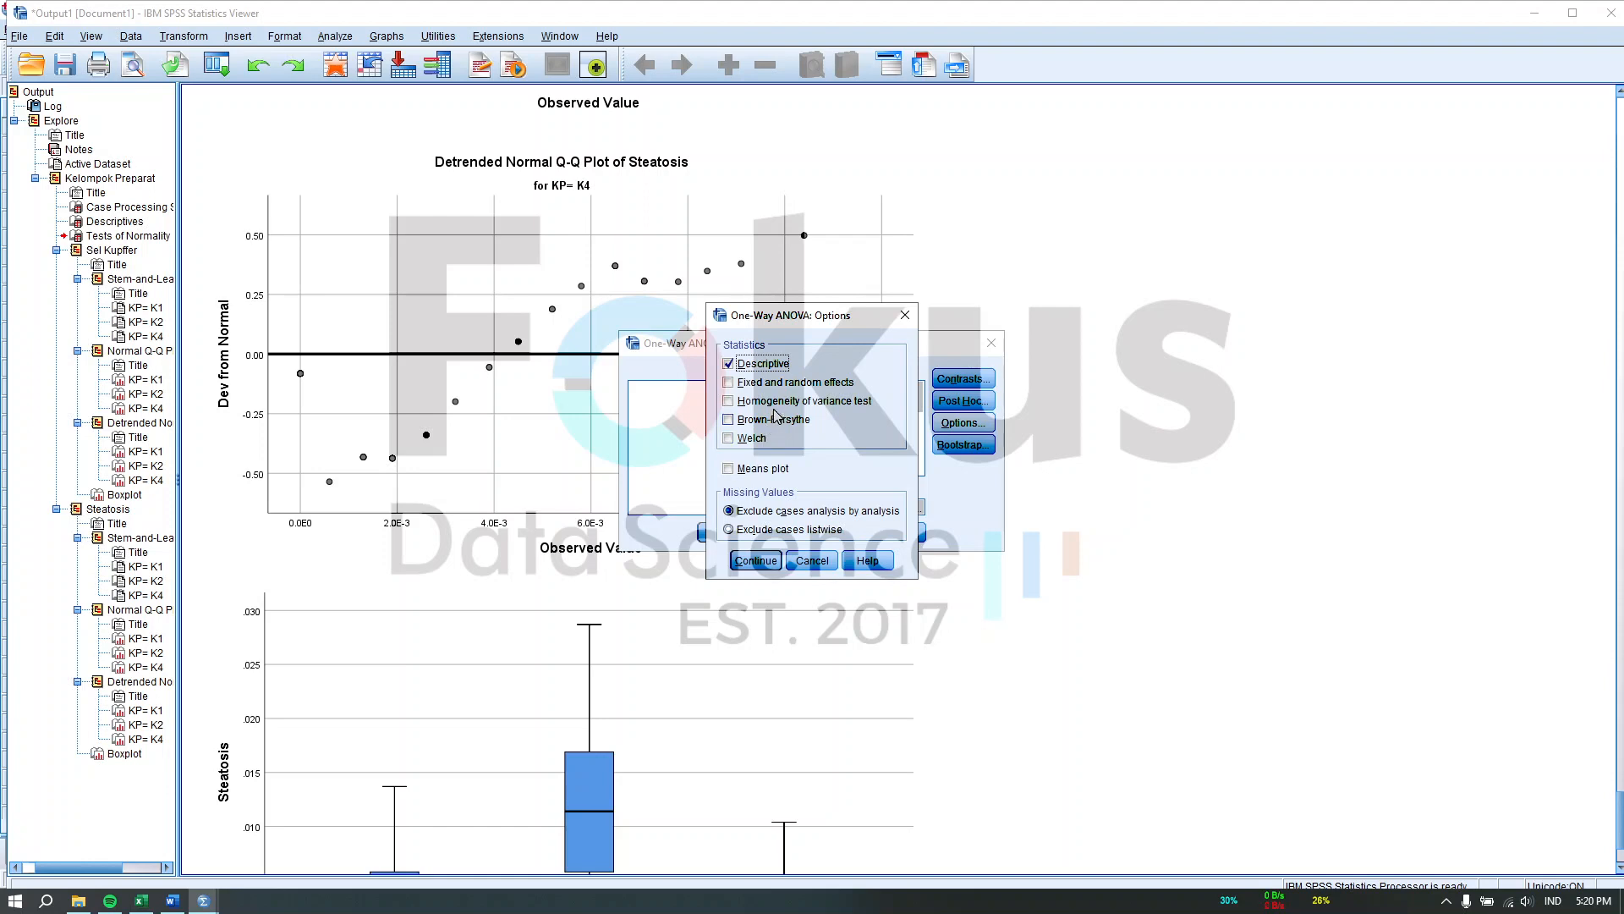
{"action": "left_click", "coordinate": [812, 408]}
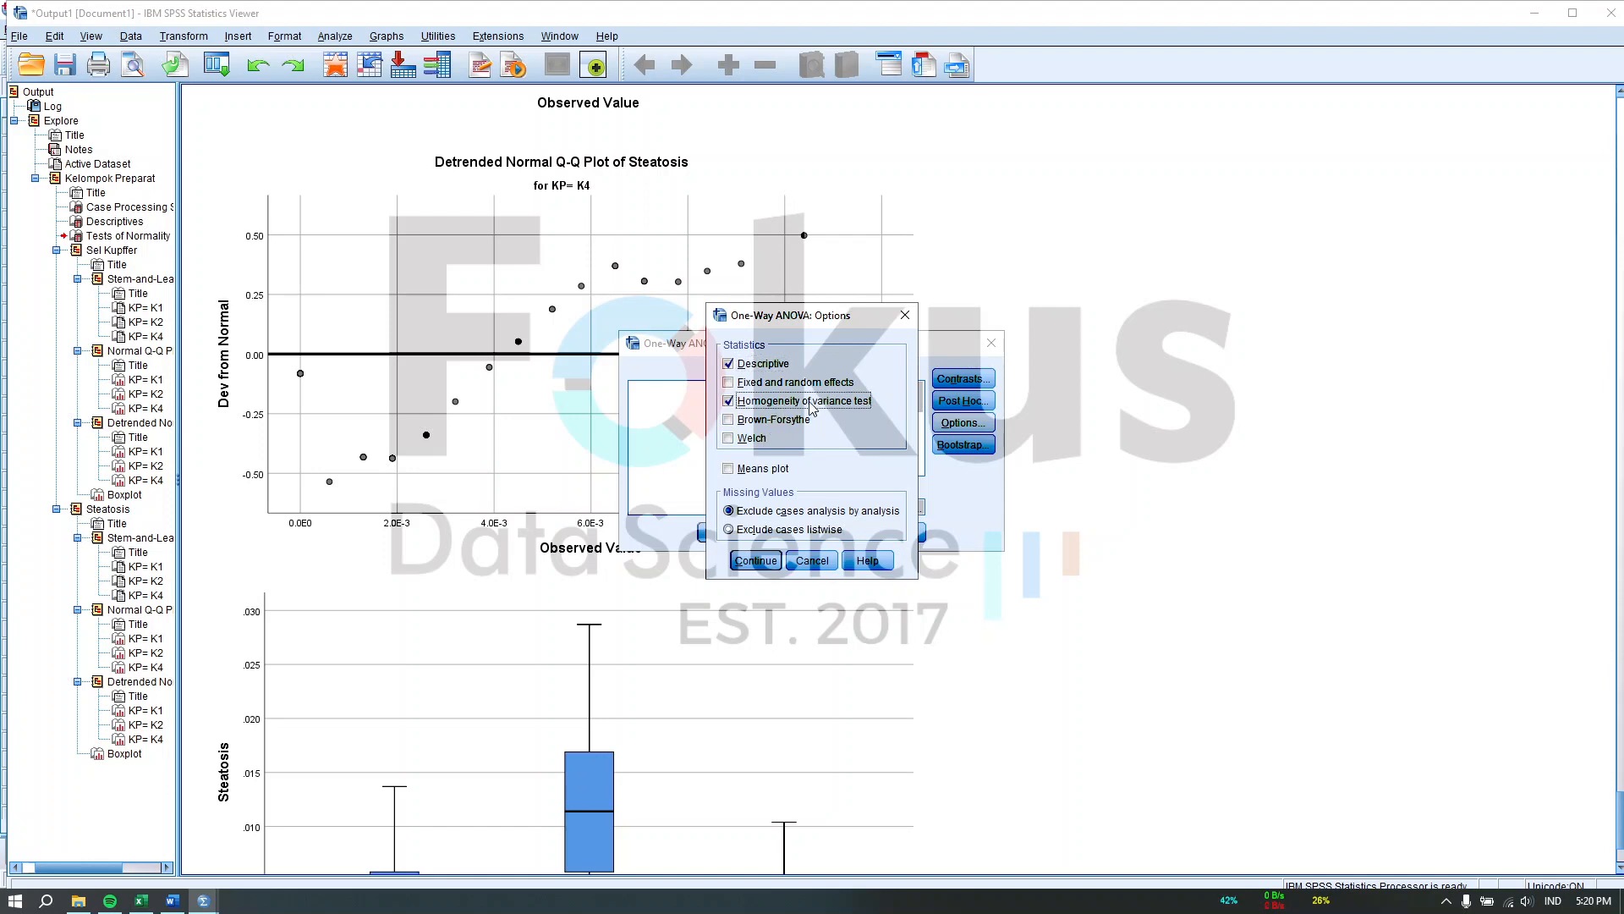
{"action": "left_click", "coordinate": [731, 472]}
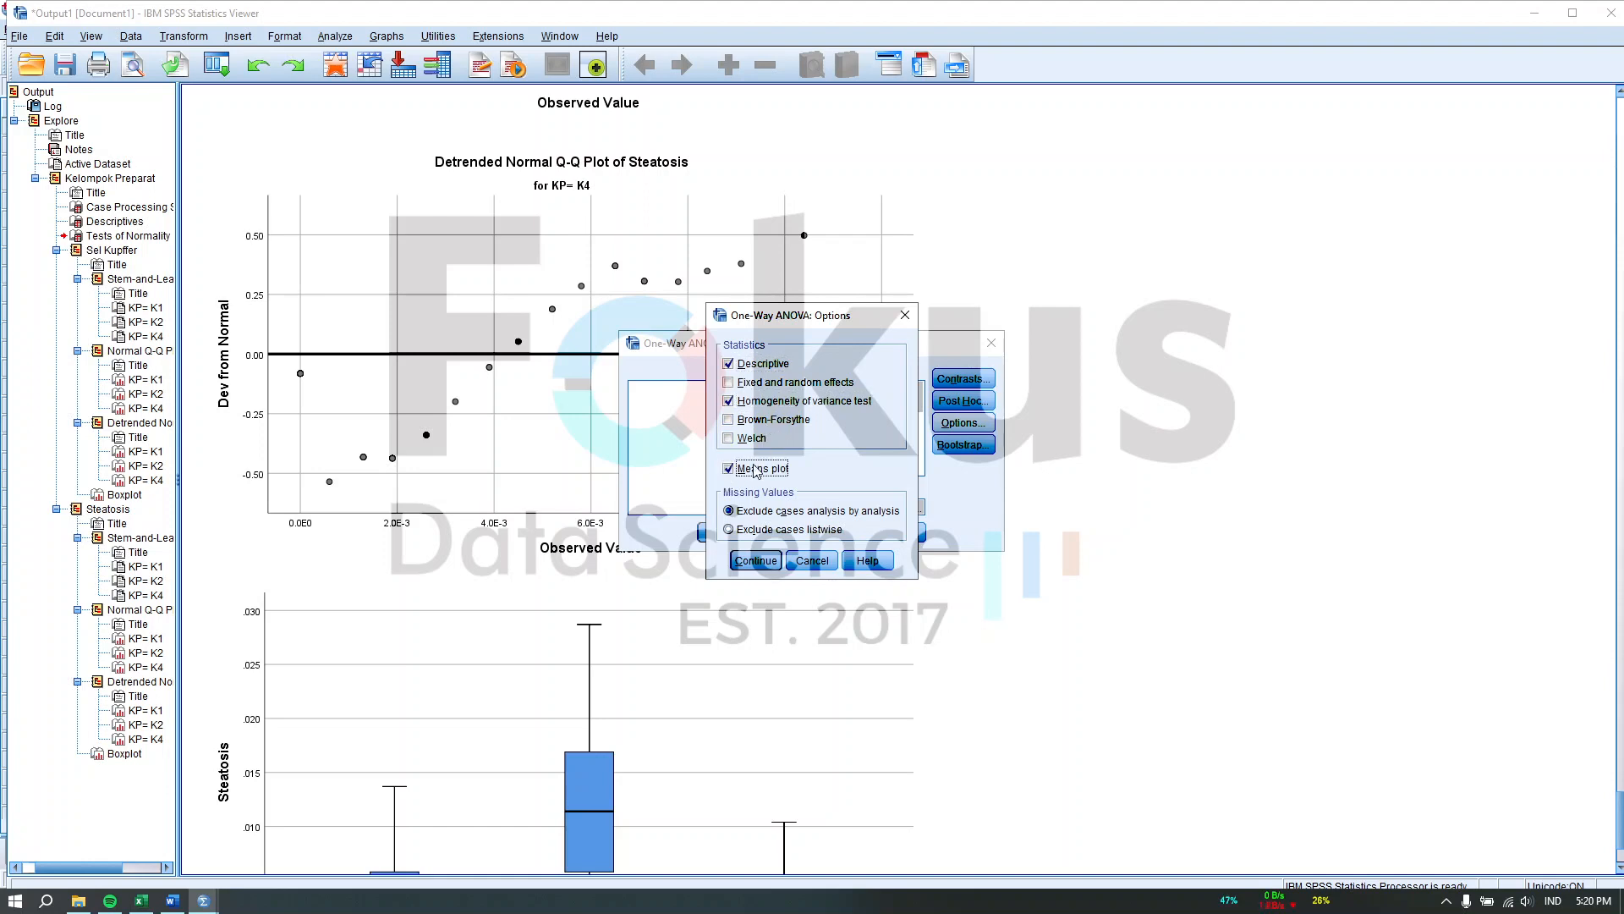
{"action": "left_click", "coordinate": [756, 561]}
{"action": "left_click", "coordinate": [725, 536]}
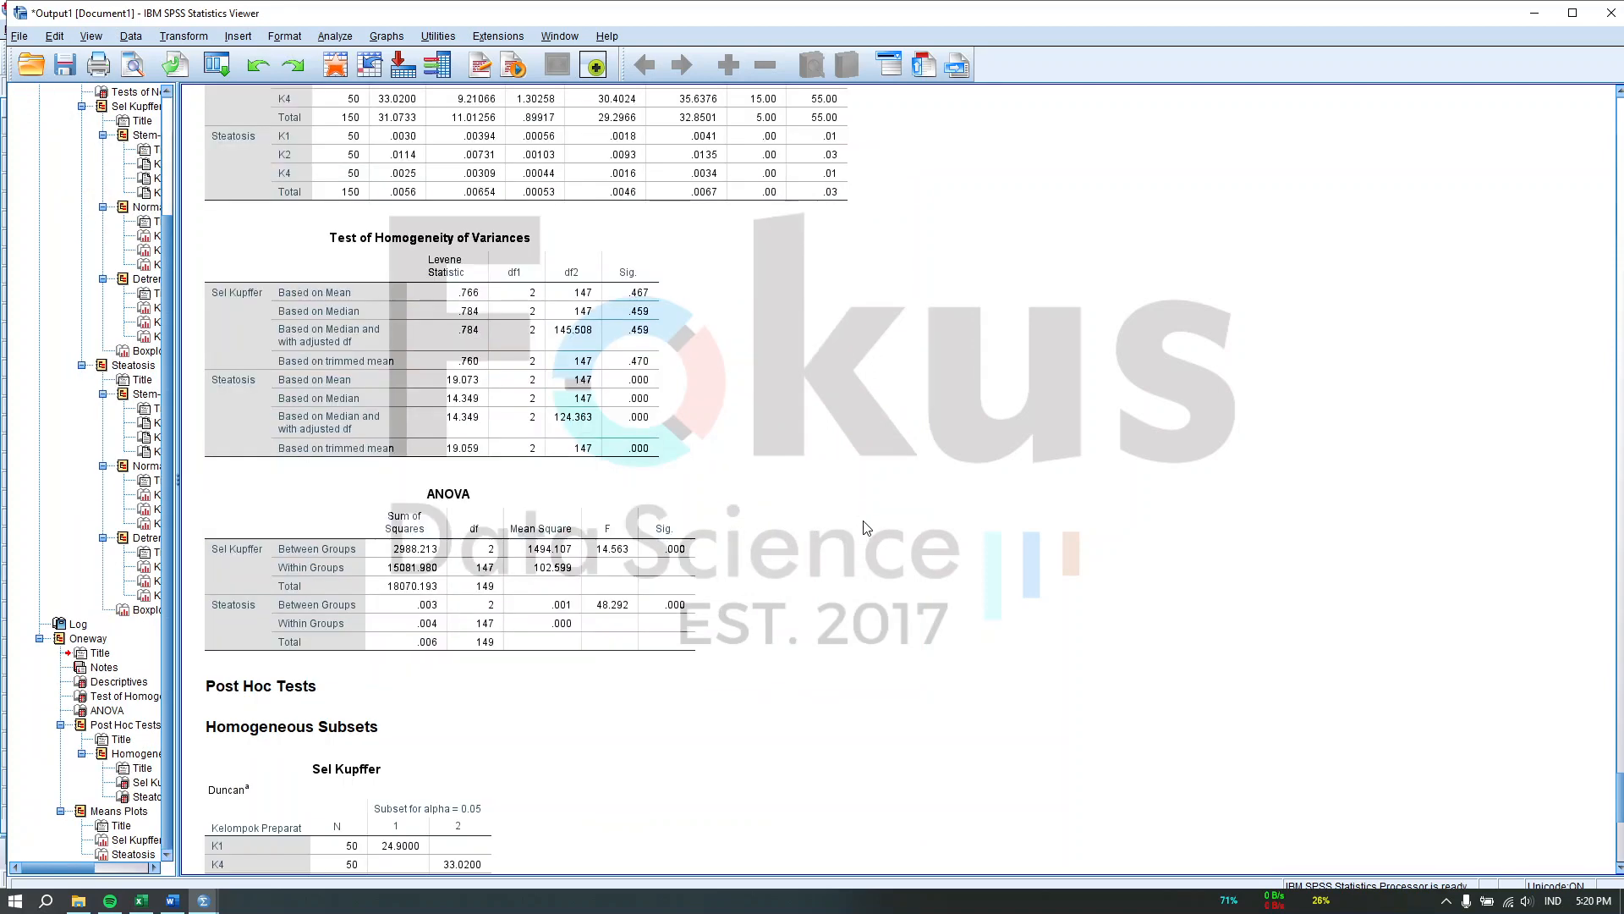
Step: Examine the Oneway output: group descriptives, Levene homogeneity tests, ANOVA significance, Duncan homogeneous subsets and means plots for both variables
{"action": "left_click", "coordinate": [498, 306]}
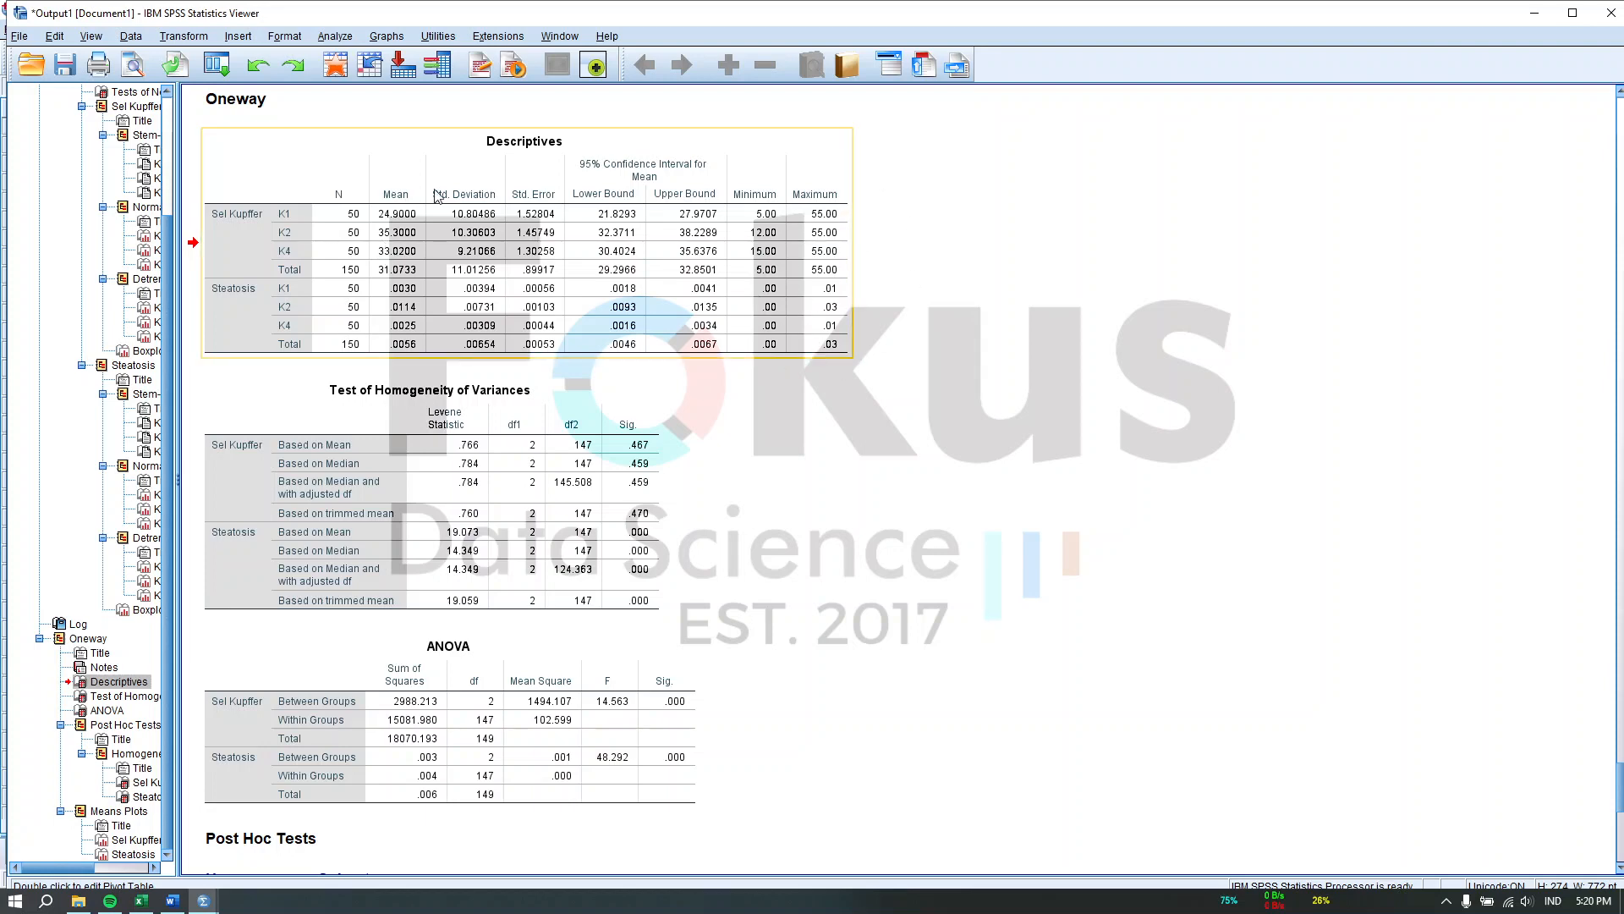
{"action": "scroll", "coordinate": [485, 250], "scroll_direction": "down", "scroll_amount": 3}
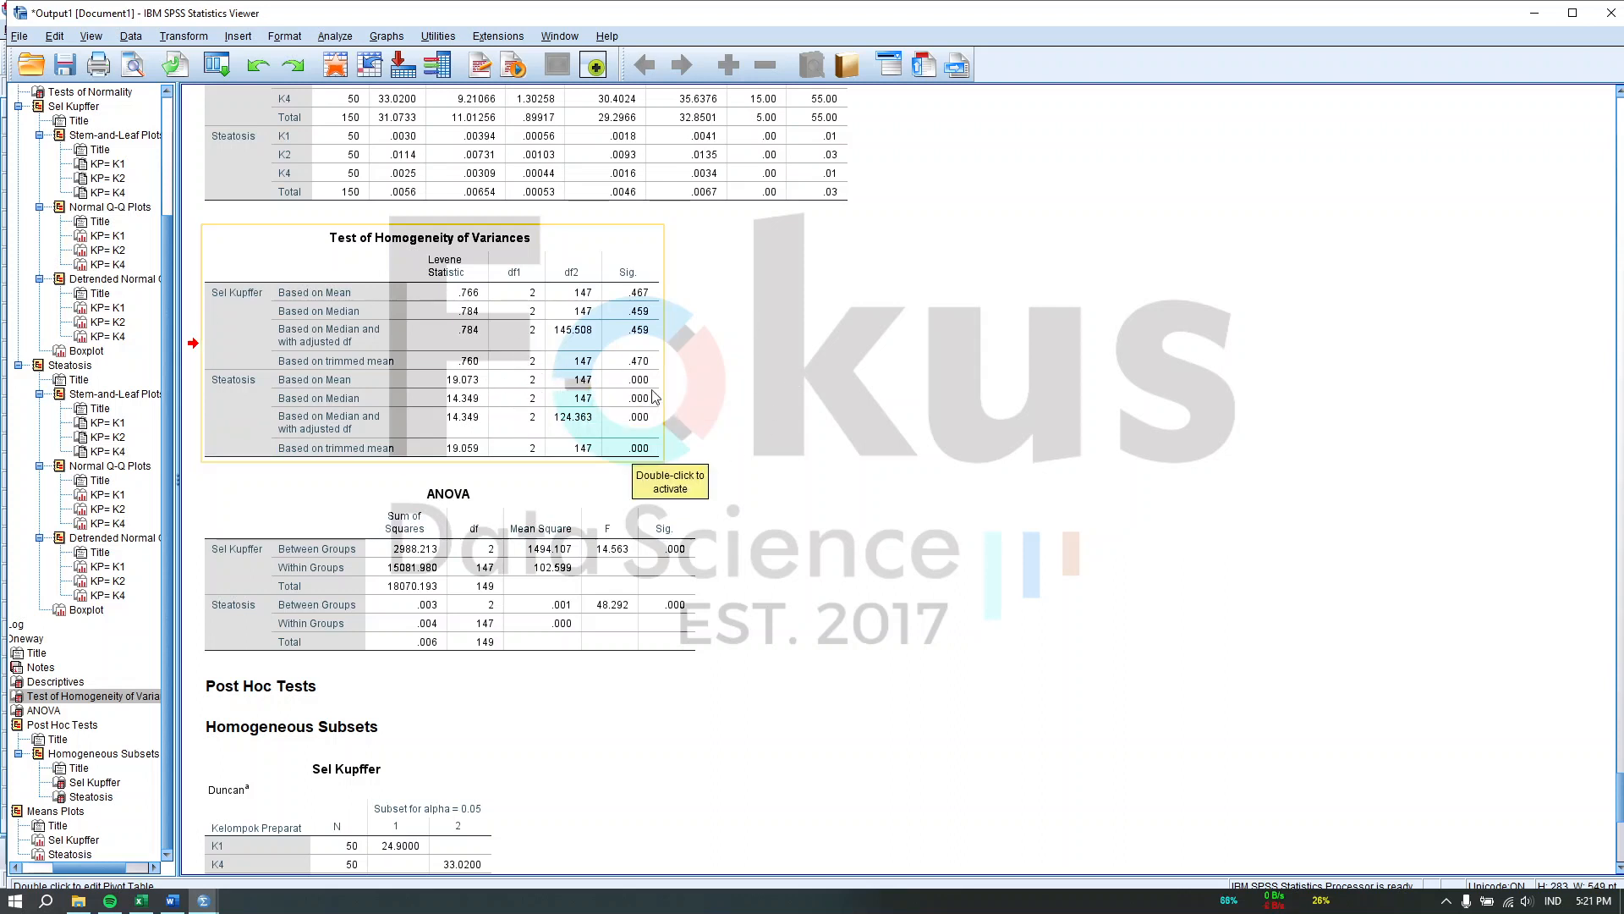
{"action": "scroll", "coordinate": [531, 554], "scroll_direction": "down", "scroll_amount": 3}
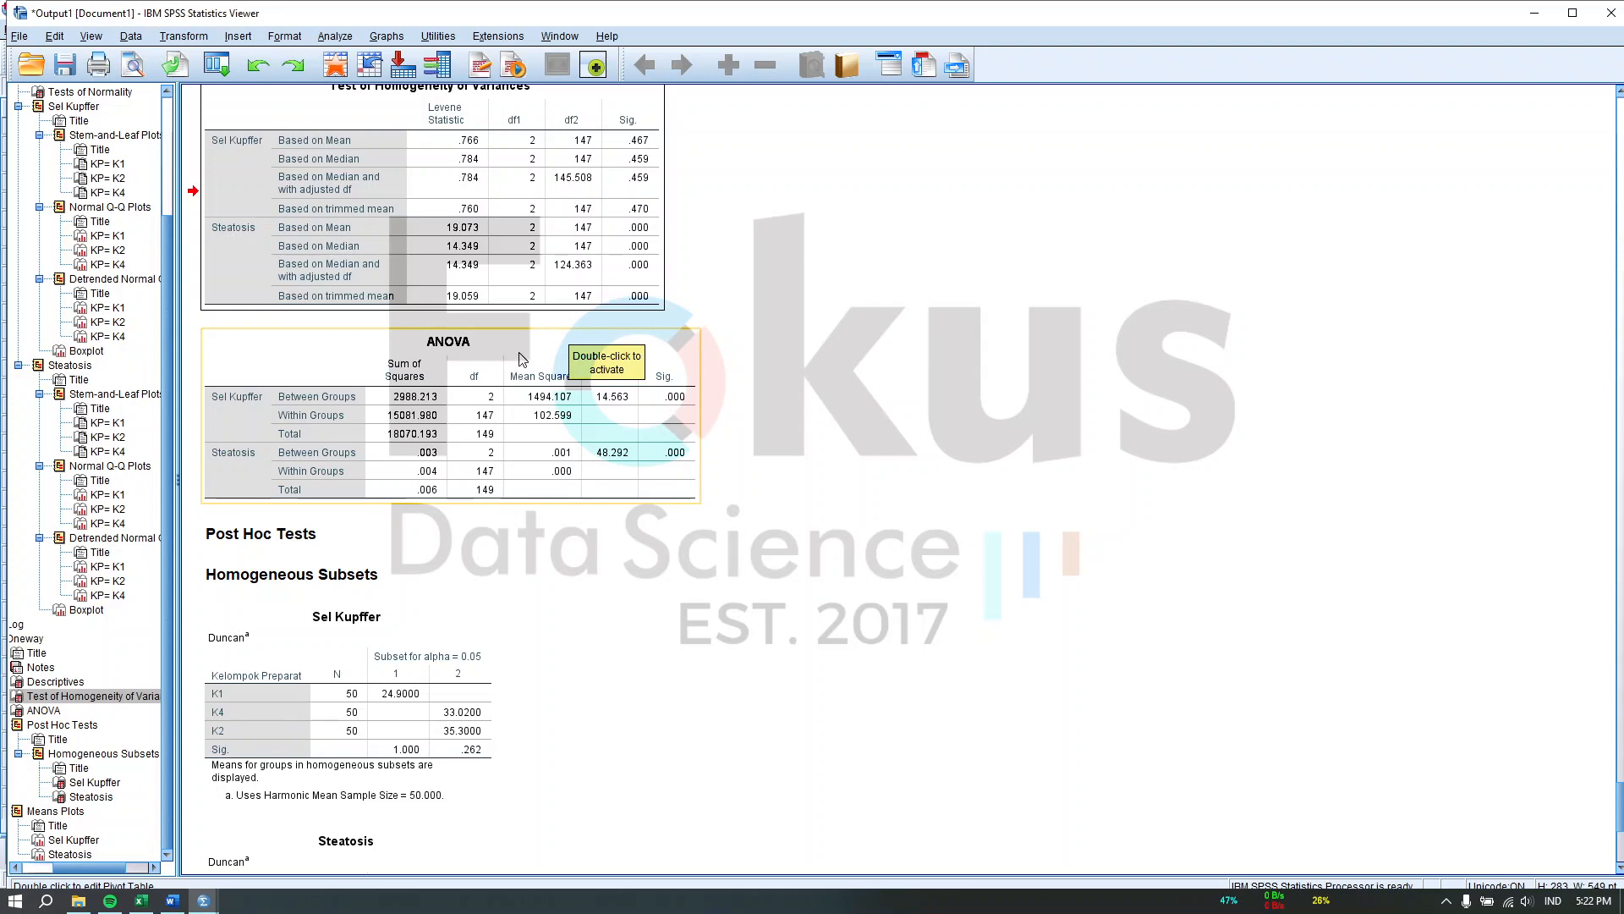
{"action": "scroll", "coordinate": [521, 359], "scroll_direction": "up", "scroll_amount": 3}
{"action": "scroll", "coordinate": [415, 338], "scroll_direction": "up", "scroll_amount": 3}
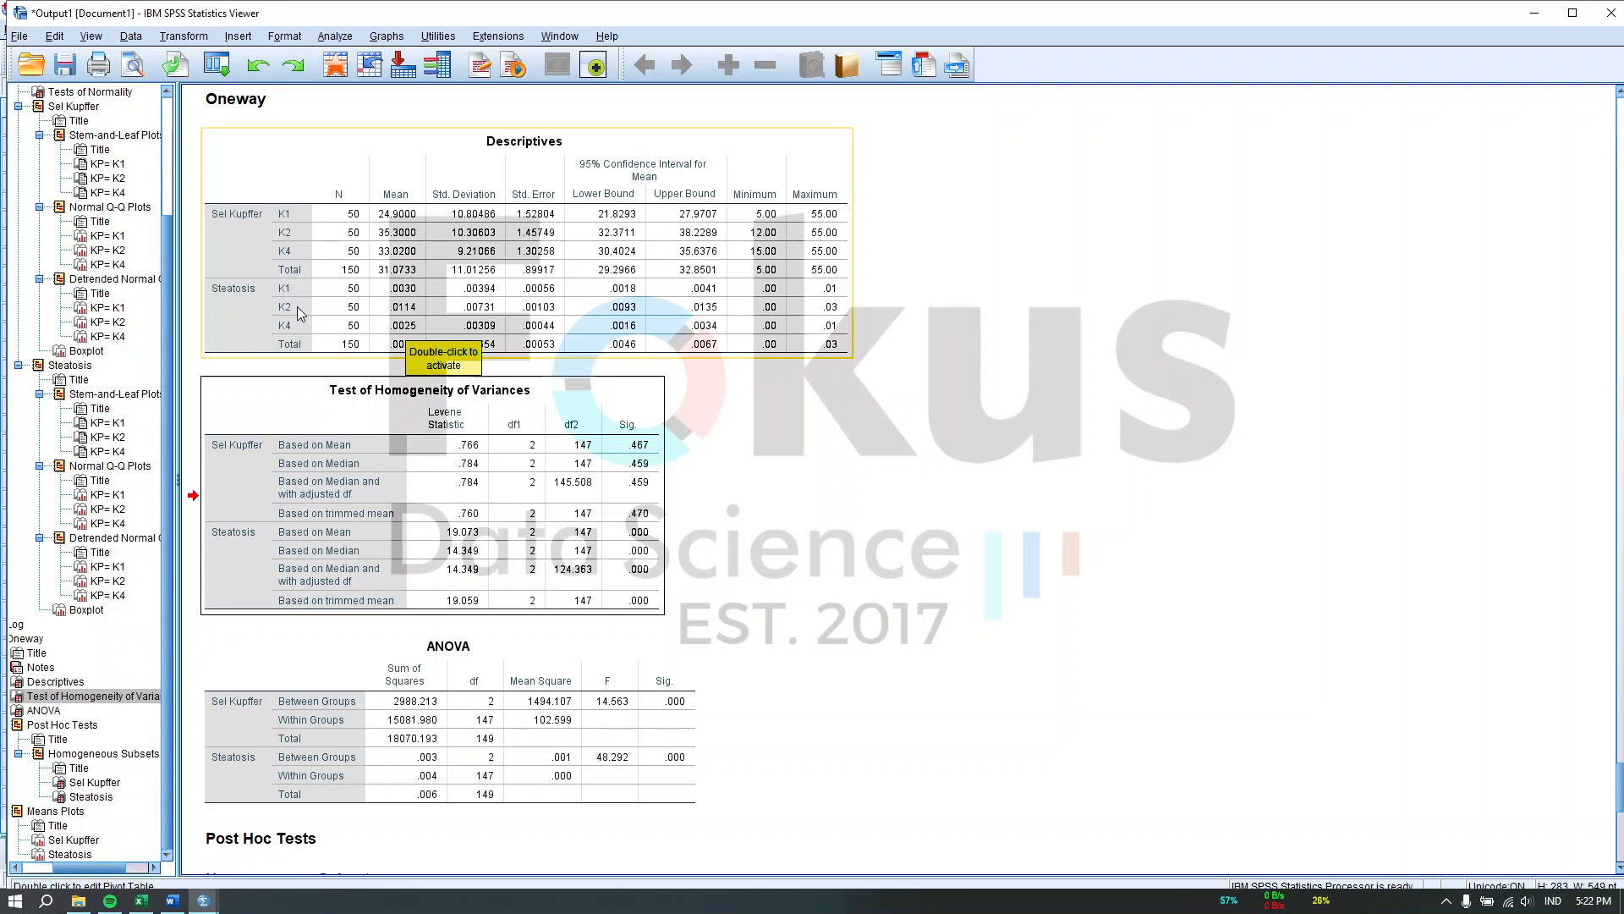
{"action": "scroll", "coordinate": [330, 495], "scroll_direction": "down", "scroll_amount": 3}
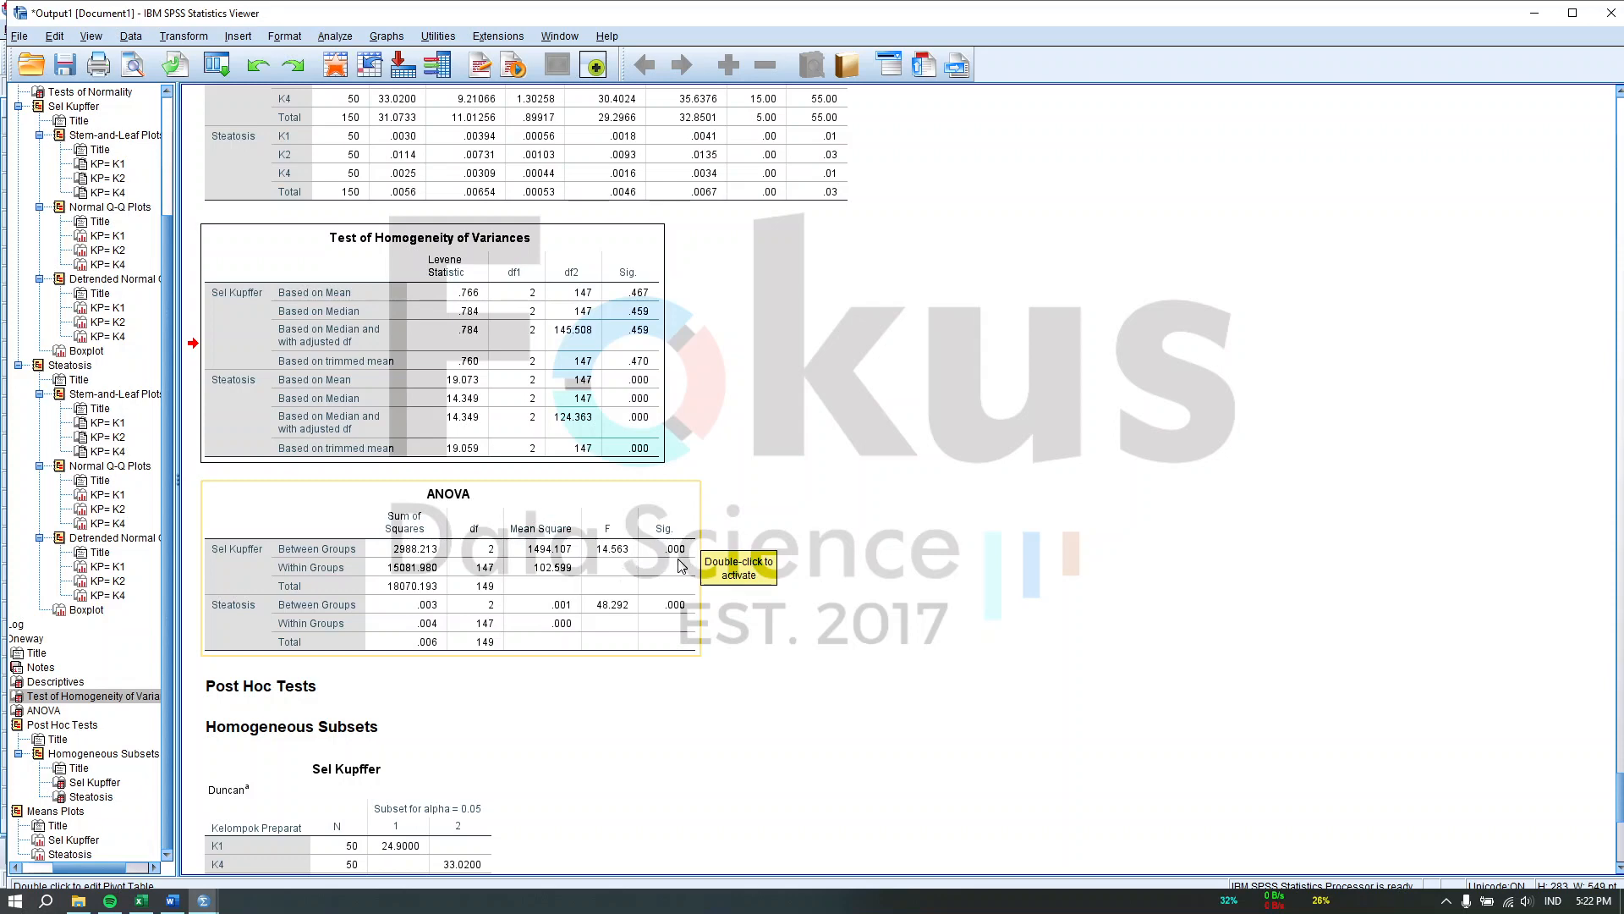
{"action": "scroll", "coordinate": [625, 576], "scroll_direction": "down", "scroll_amount": 3}
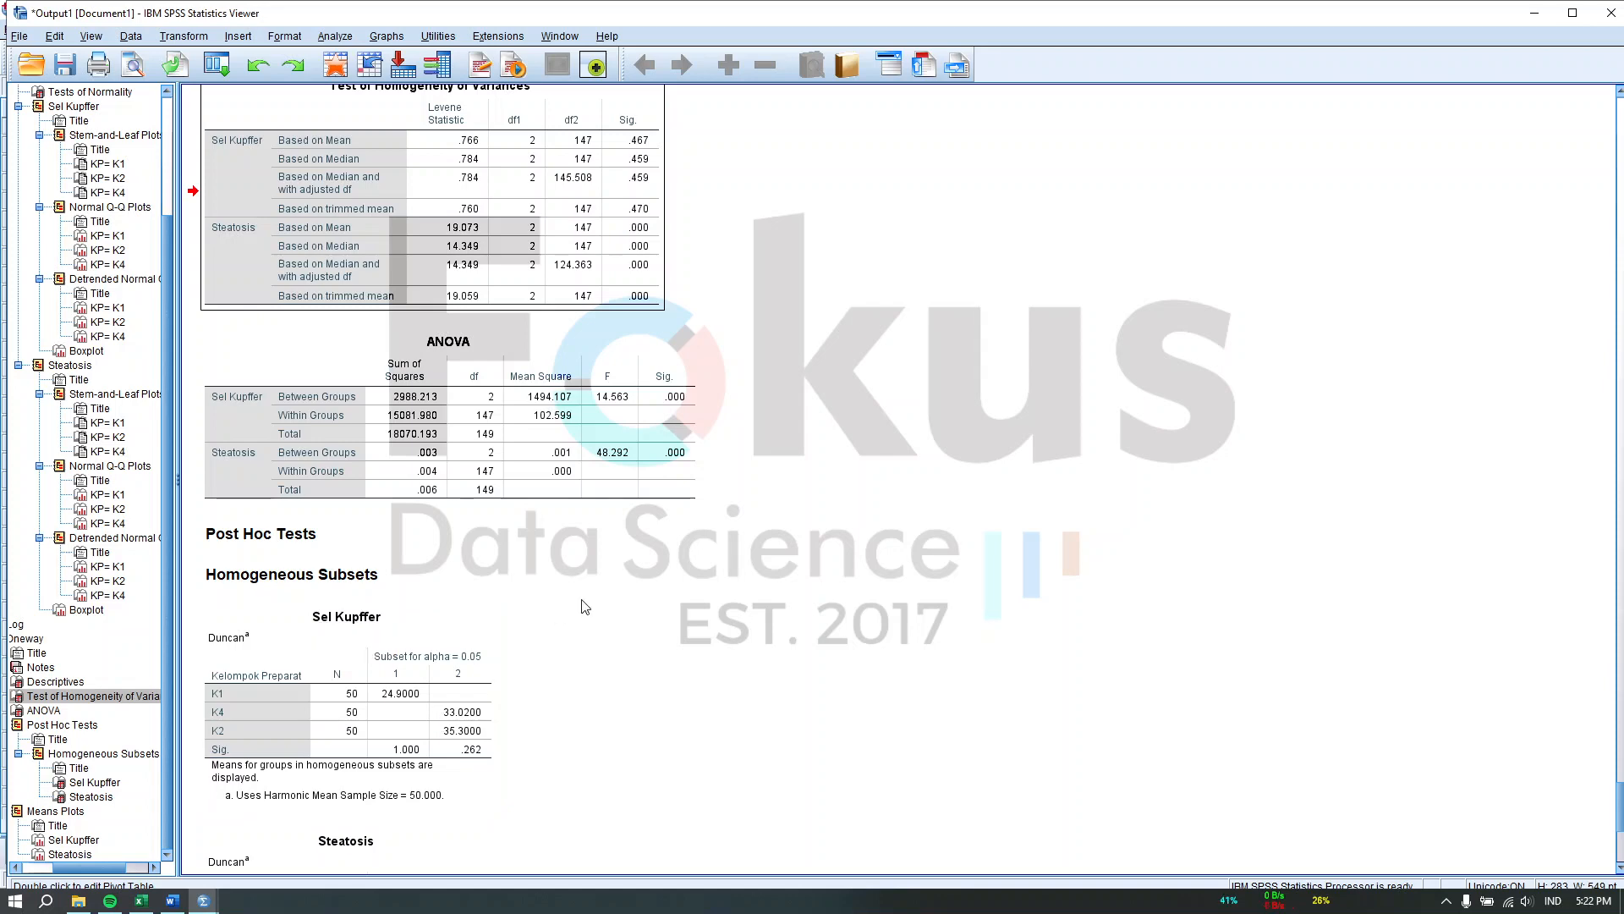
{"action": "scroll", "coordinate": [584, 599], "scroll_direction": "down", "scroll_amount": 5}
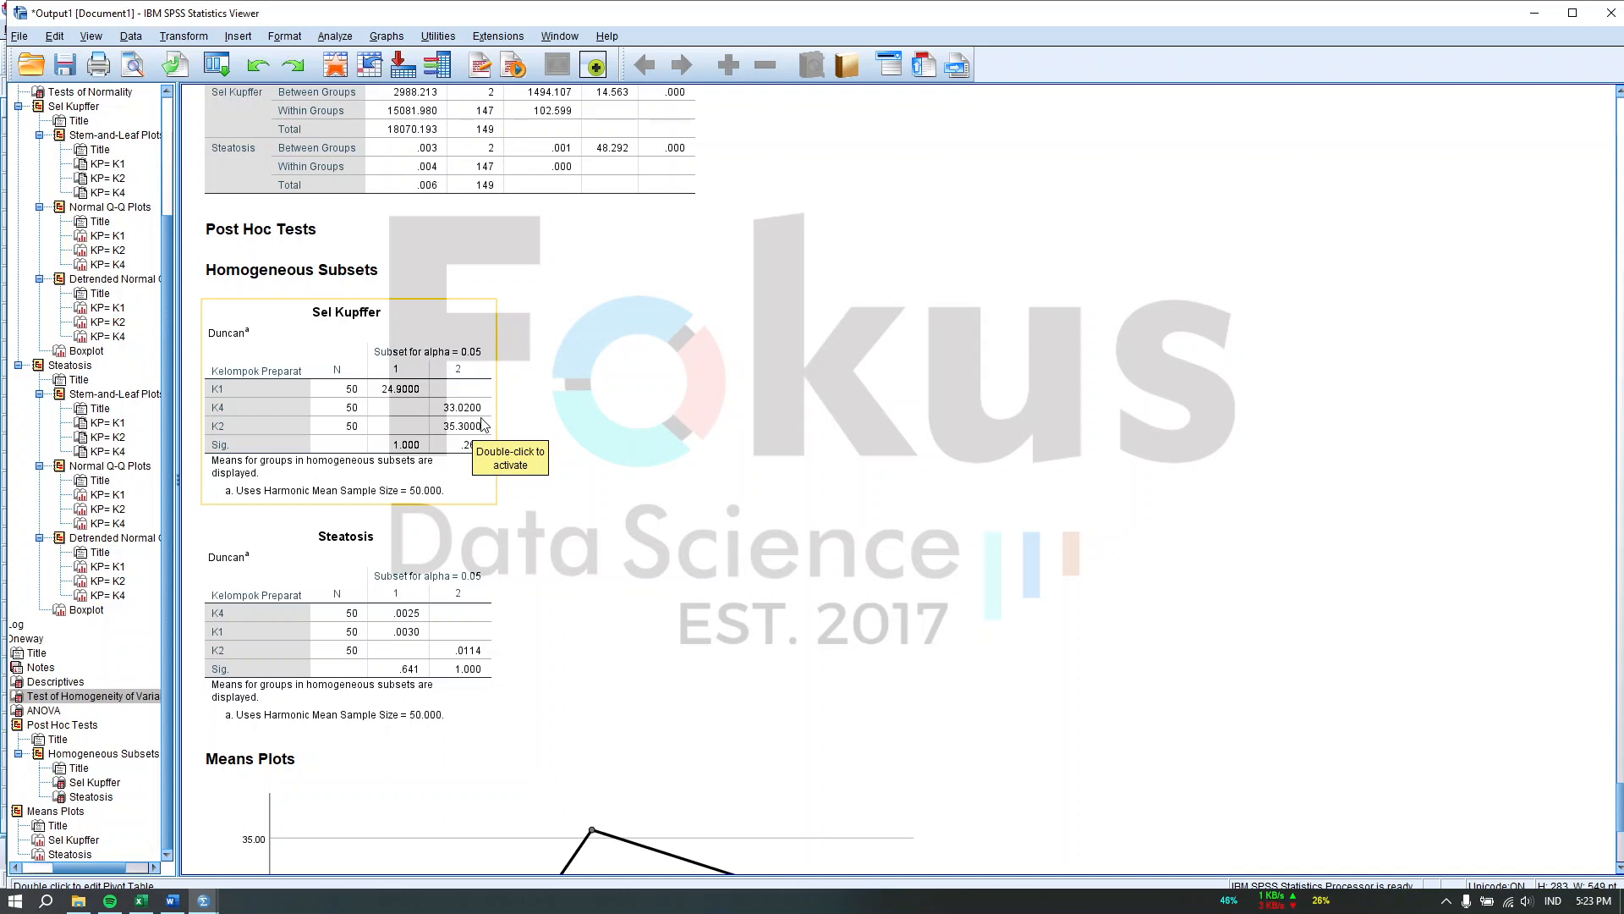
{"action": "scroll", "coordinate": [478, 424], "scroll_direction": "down", "scroll_amount": 5}
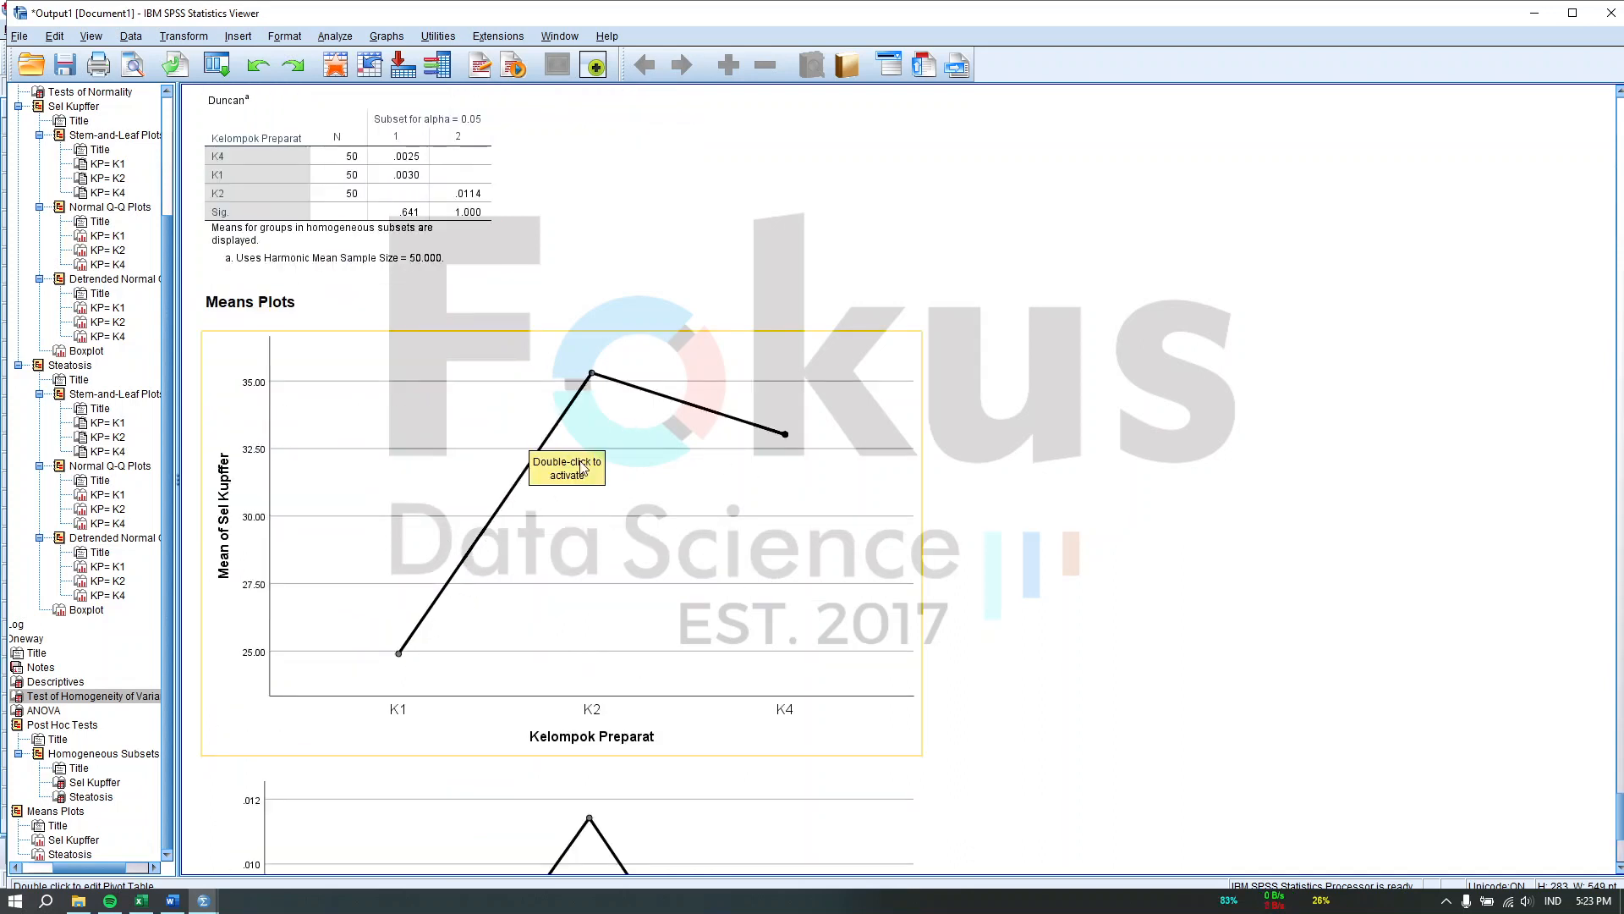
Step: Switch to the Word report and review its descriptive tables, mean charts, One Way ANOVA, Duncan, Kruskal Wallis and Mann-Whitney sections
{"action": "left_click", "coordinate": [172, 900]}
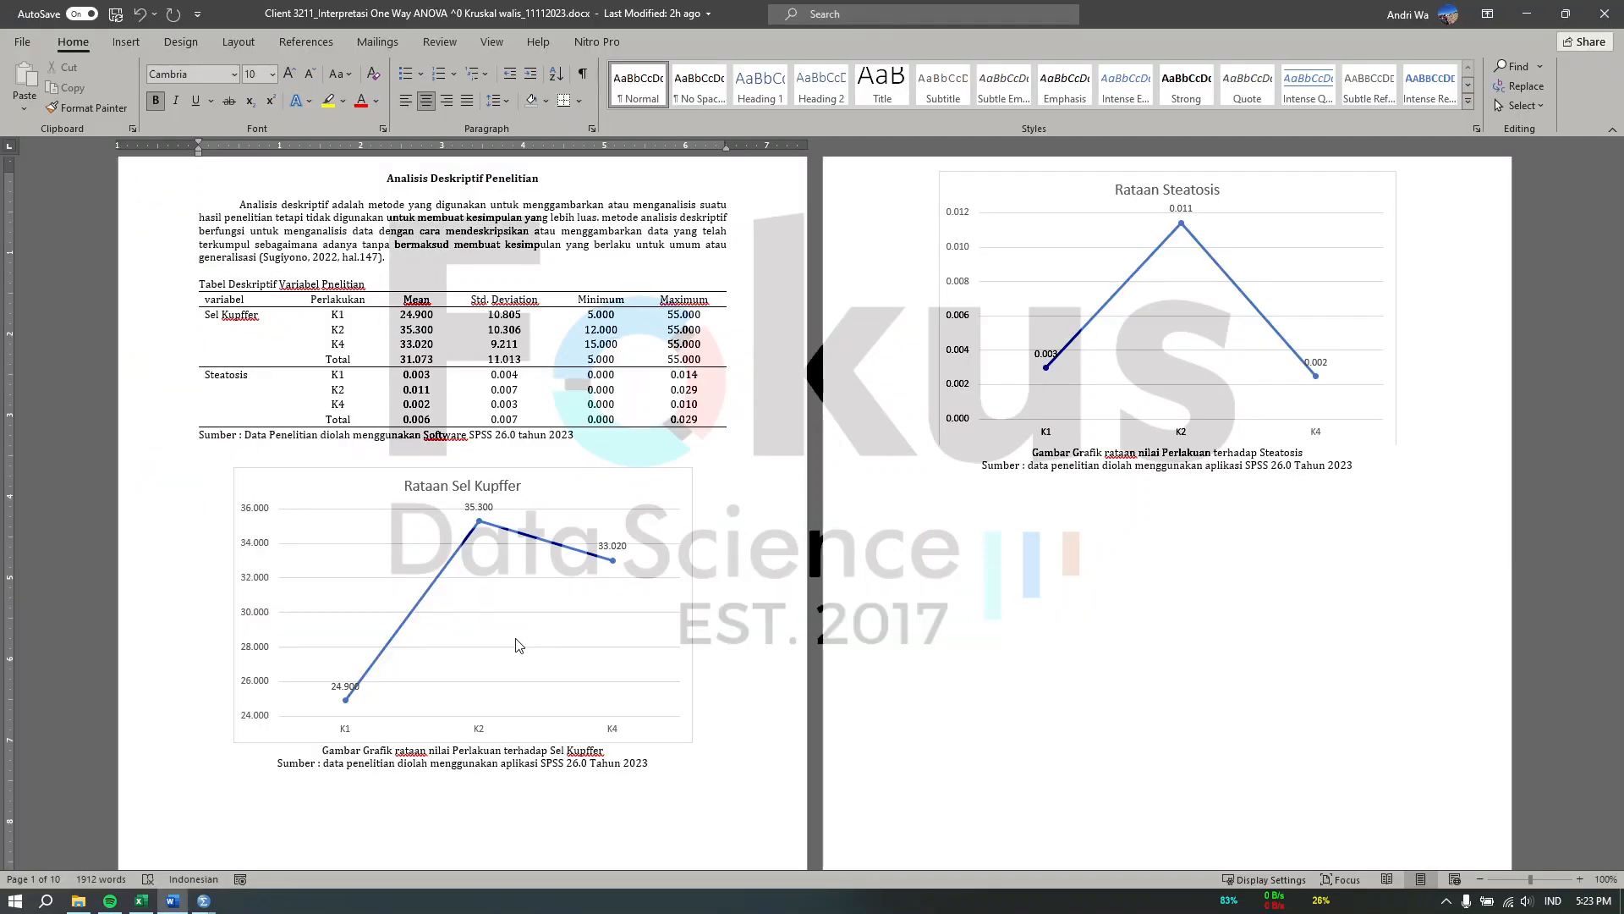
{"action": "scroll", "coordinate": [508, 571], "scroll_direction": "down", "scroll_amount": 2}
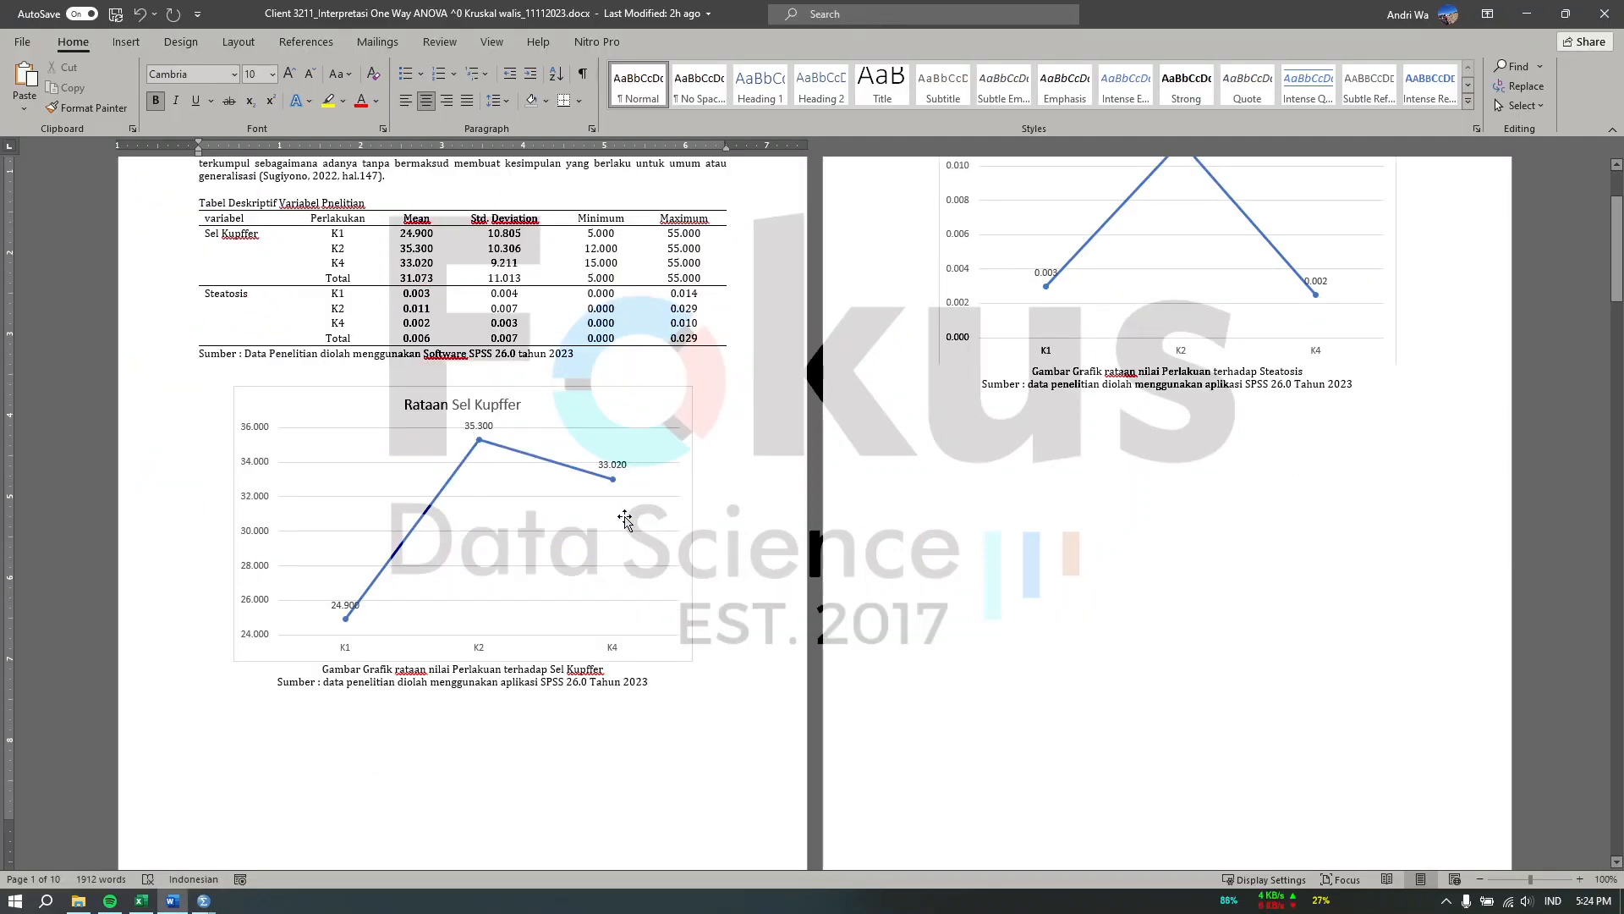
{"action": "scroll", "coordinate": [542, 482], "scroll_direction": "up", "scroll_amount": 2}
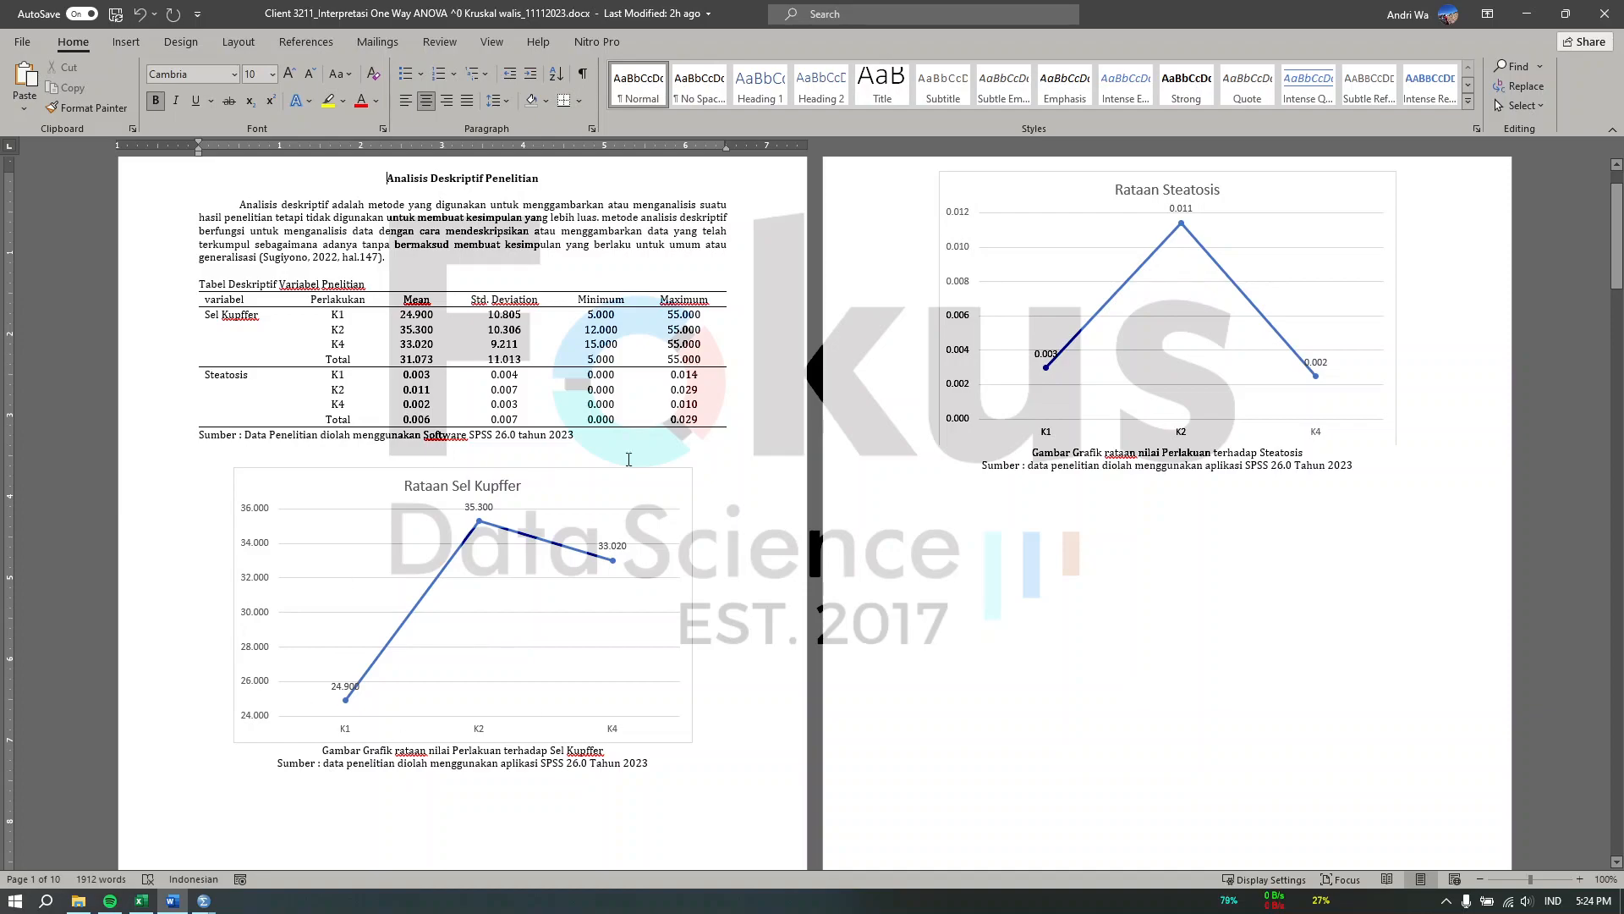
{"action": "scroll", "coordinate": [539, 564], "scroll_direction": "down", "scroll_amount": 6}
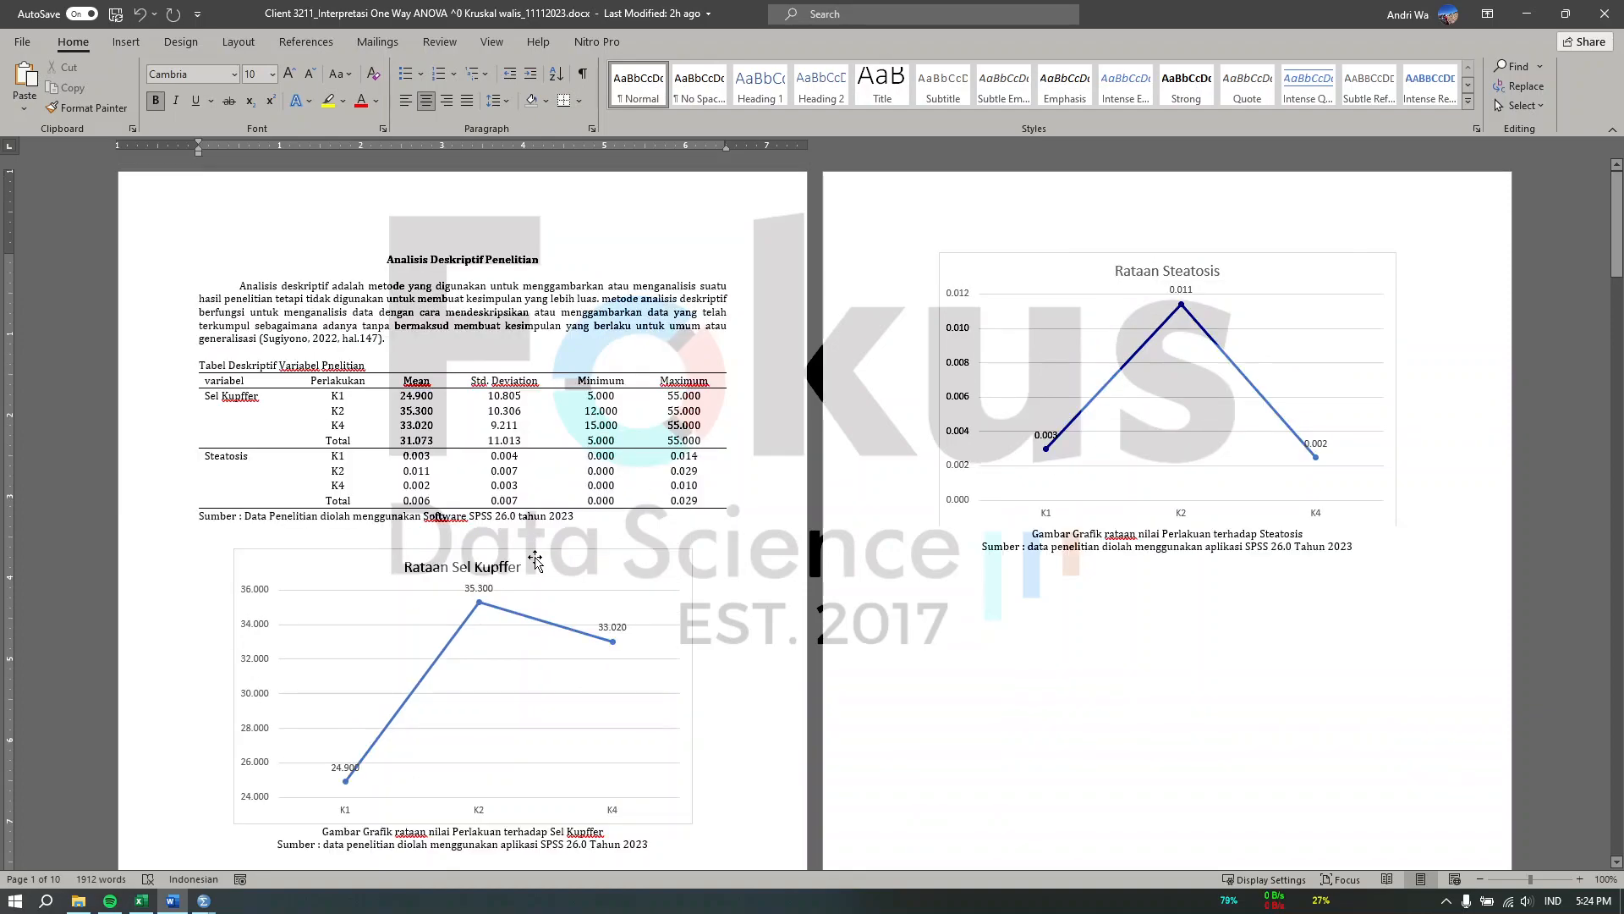
{"action": "scroll", "coordinate": [539, 565], "scroll_direction": "down", "scroll_amount": 14}
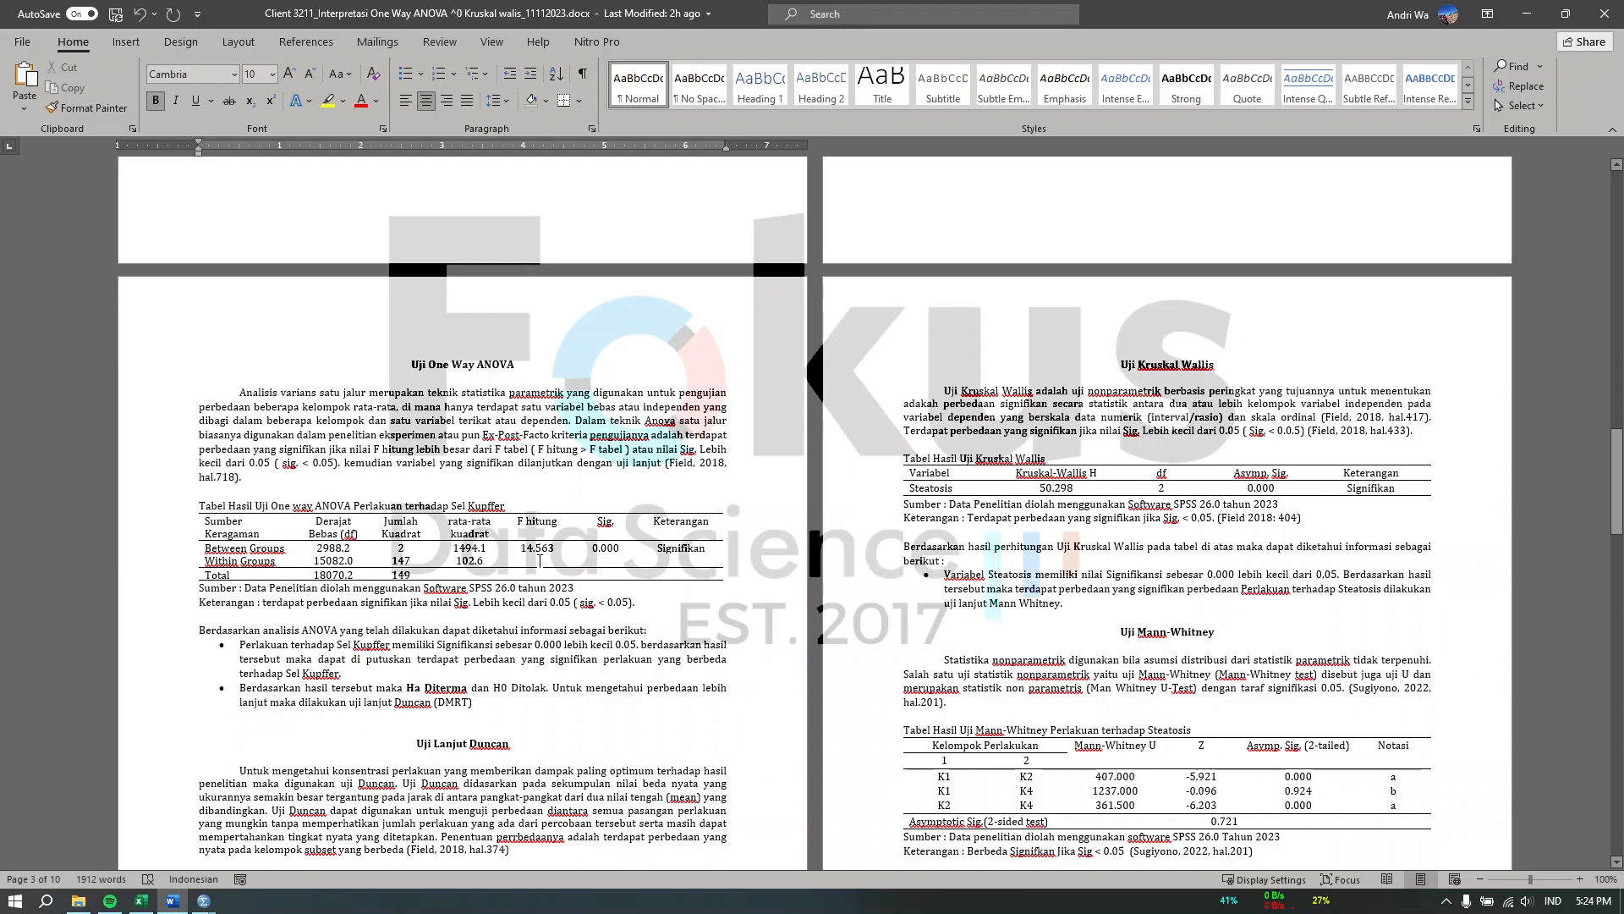
{"action": "scroll", "coordinate": [539, 561], "scroll_direction": "down", "scroll_amount": 3}
{"action": "scroll", "coordinate": [539, 559], "scroll_direction": "down", "scroll_amount": 4}
{"action": "scroll", "coordinate": [539, 560], "scroll_direction": "up", "scroll_amount": 5}
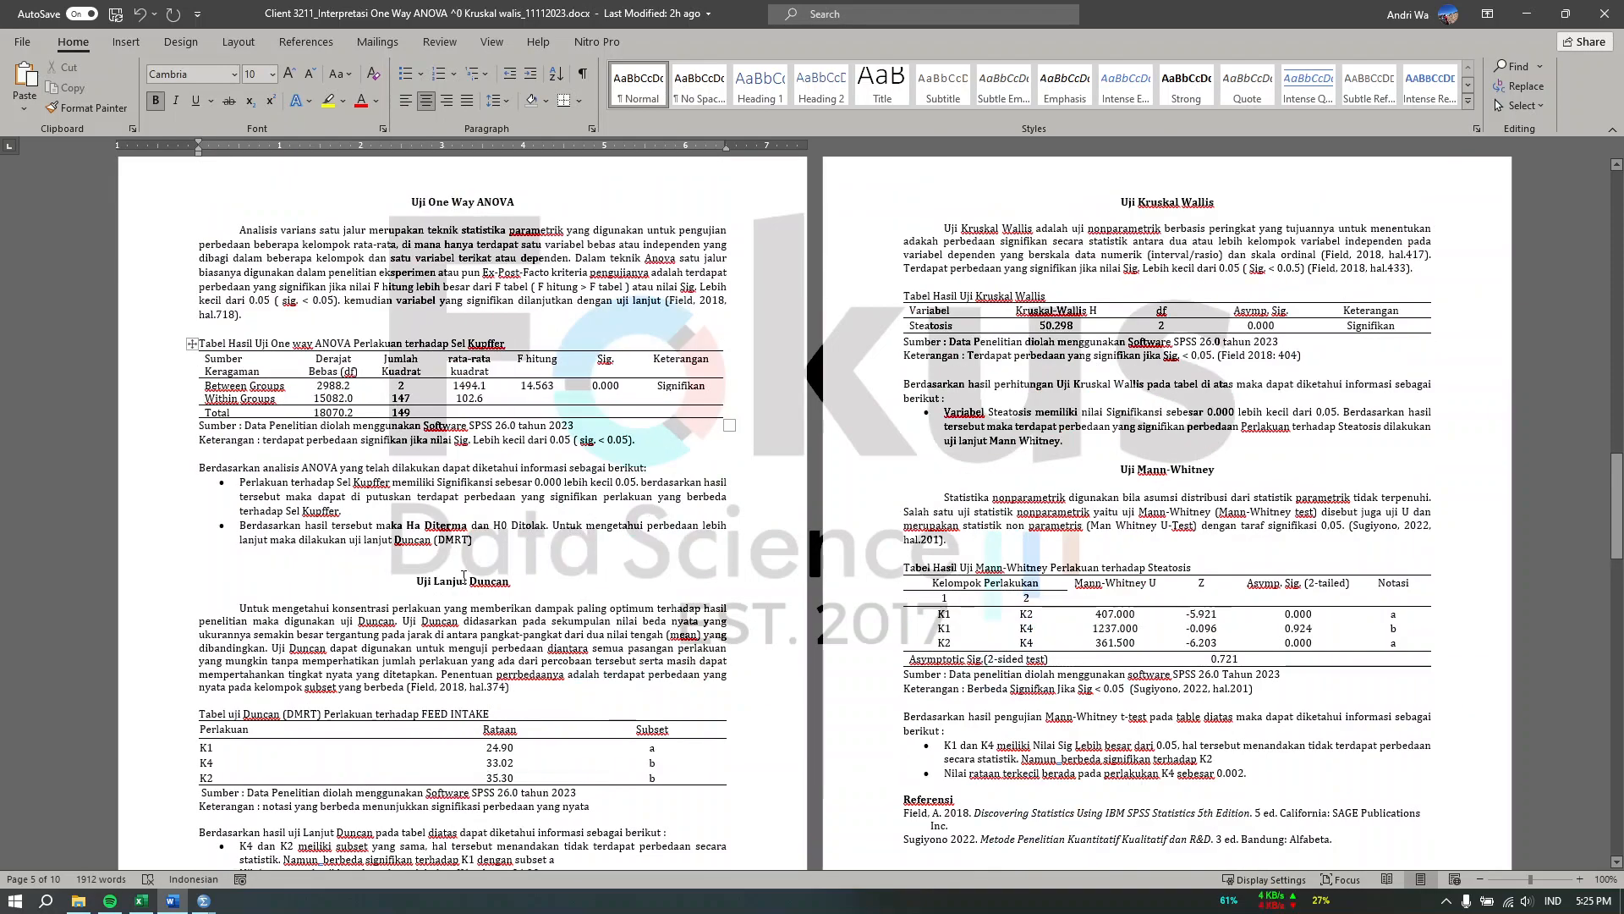
{"action": "left_click_drag", "start_coordinate": [1113, 203], "coordinate": [1432, 255]}
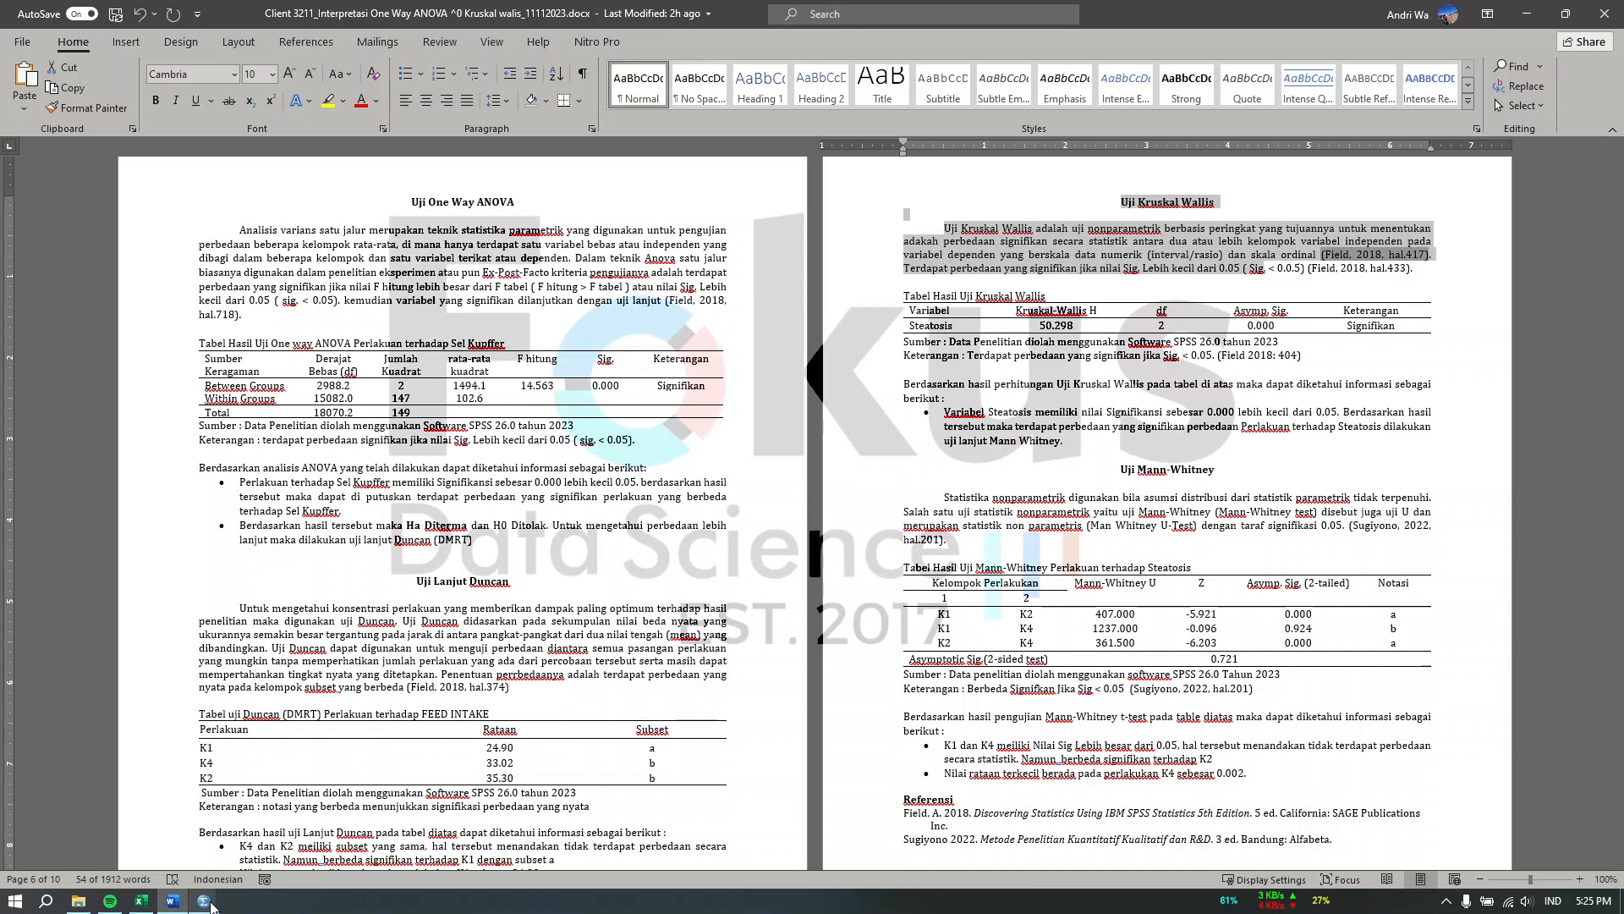
Step: Switch to the SPSS output viewer and start a legacy Kruskal-Wallis H test for several independent samples, grouped by Kelompok Preparat
{"action": "mouse_move", "coordinate": [211, 904]}
{"action": "left_click", "coordinate": [288, 835]}
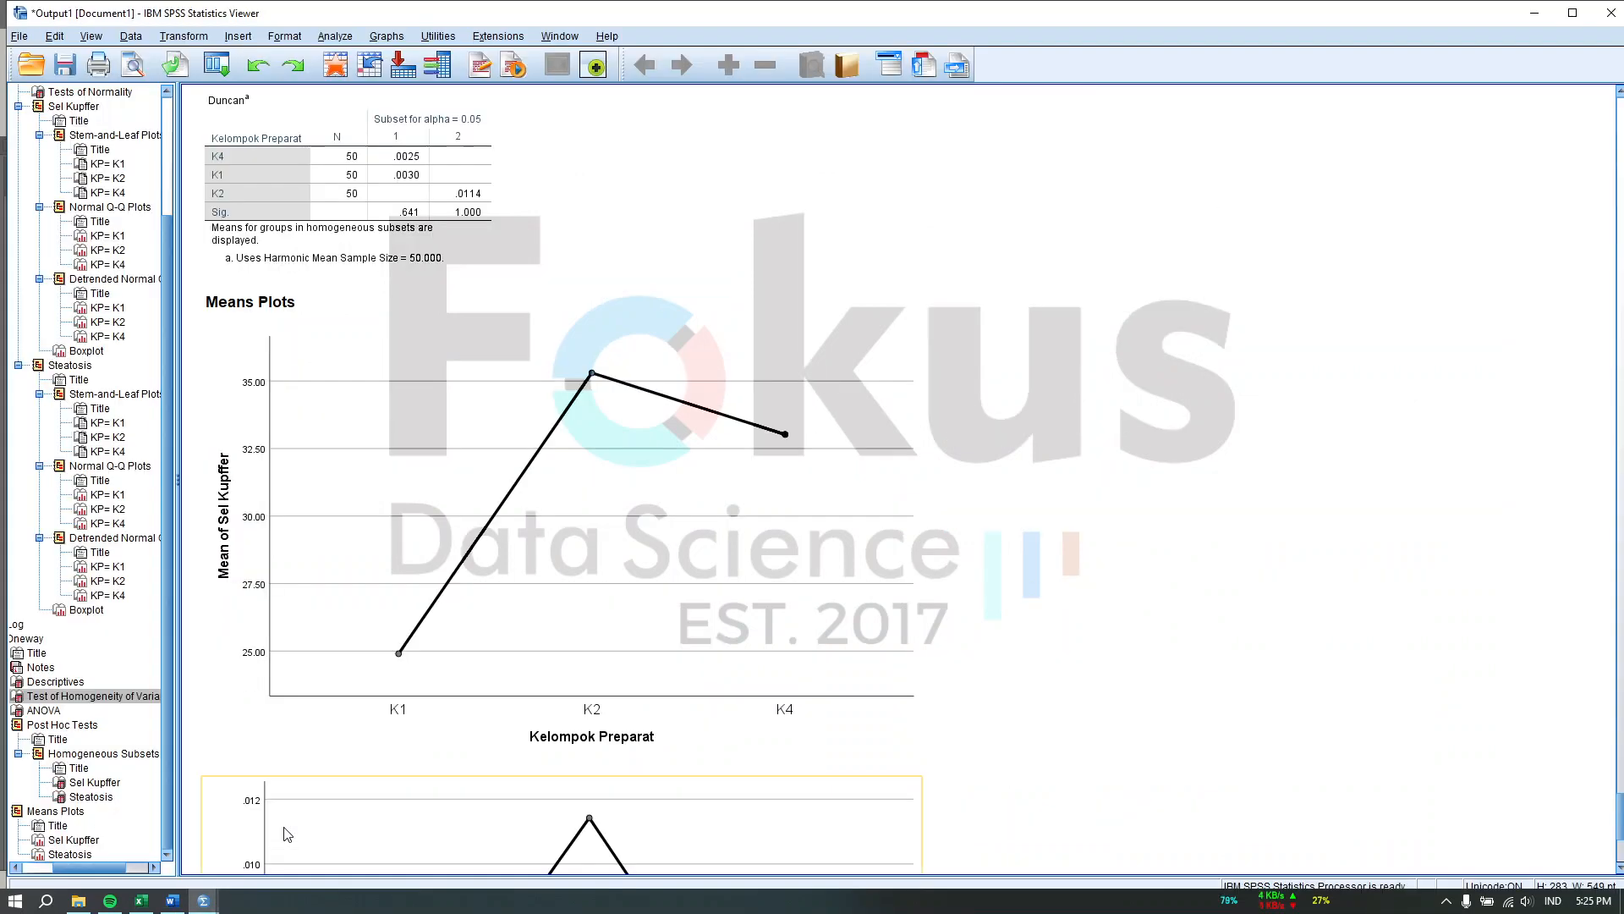
{"action": "left_click", "coordinate": [391, 297]}
{"action": "left_click", "coordinate": [366, 118]}
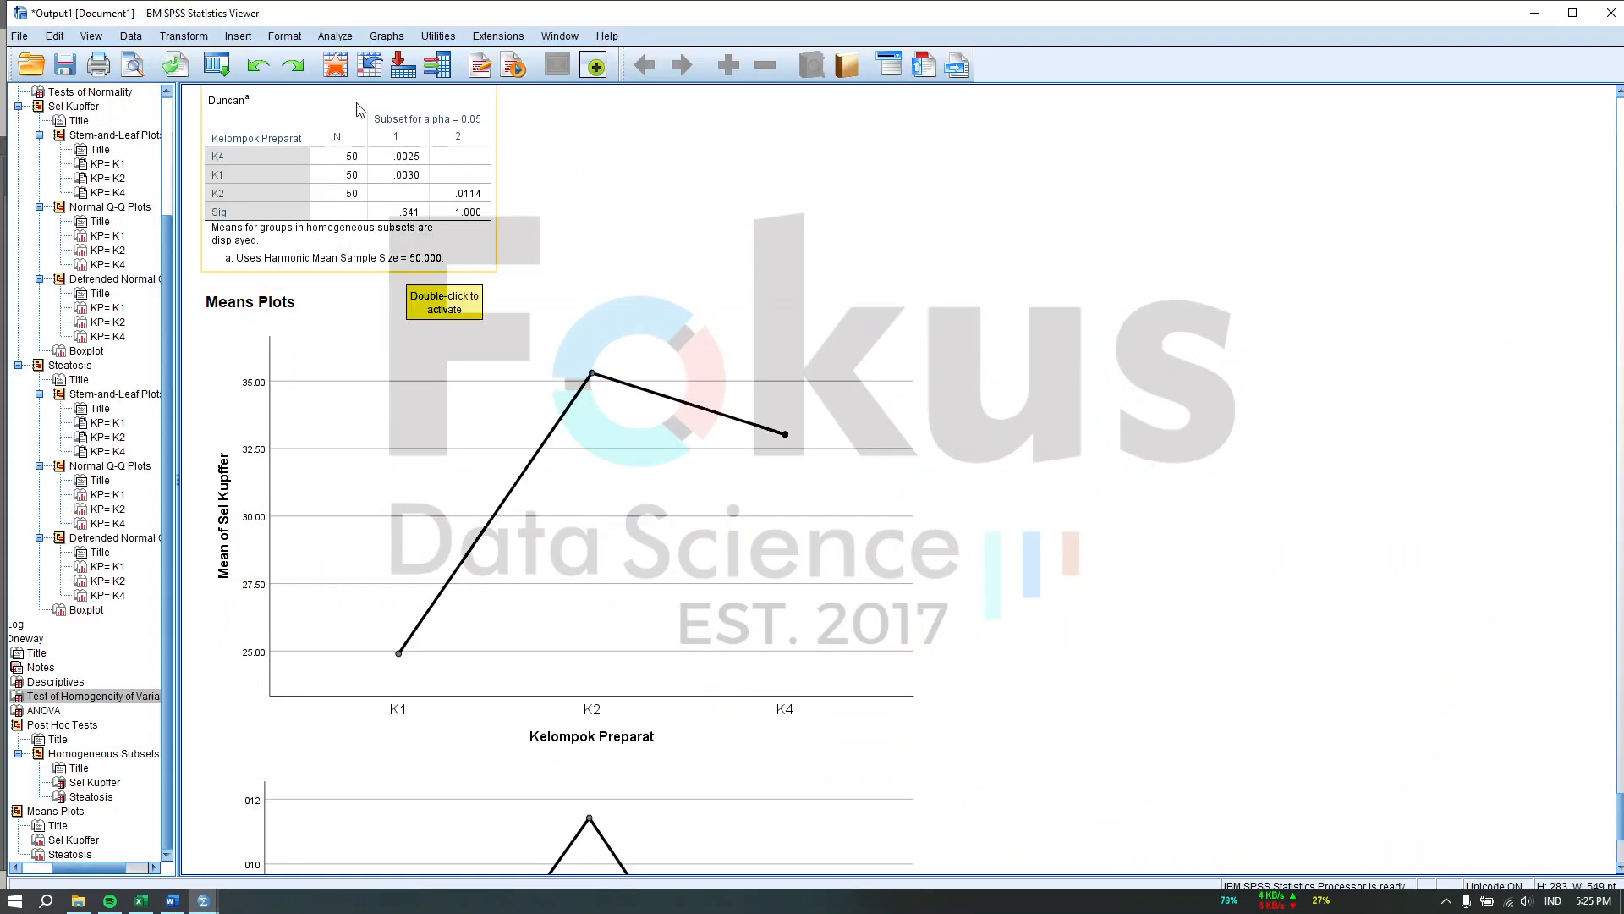
{"action": "left_click", "coordinate": [334, 37]}
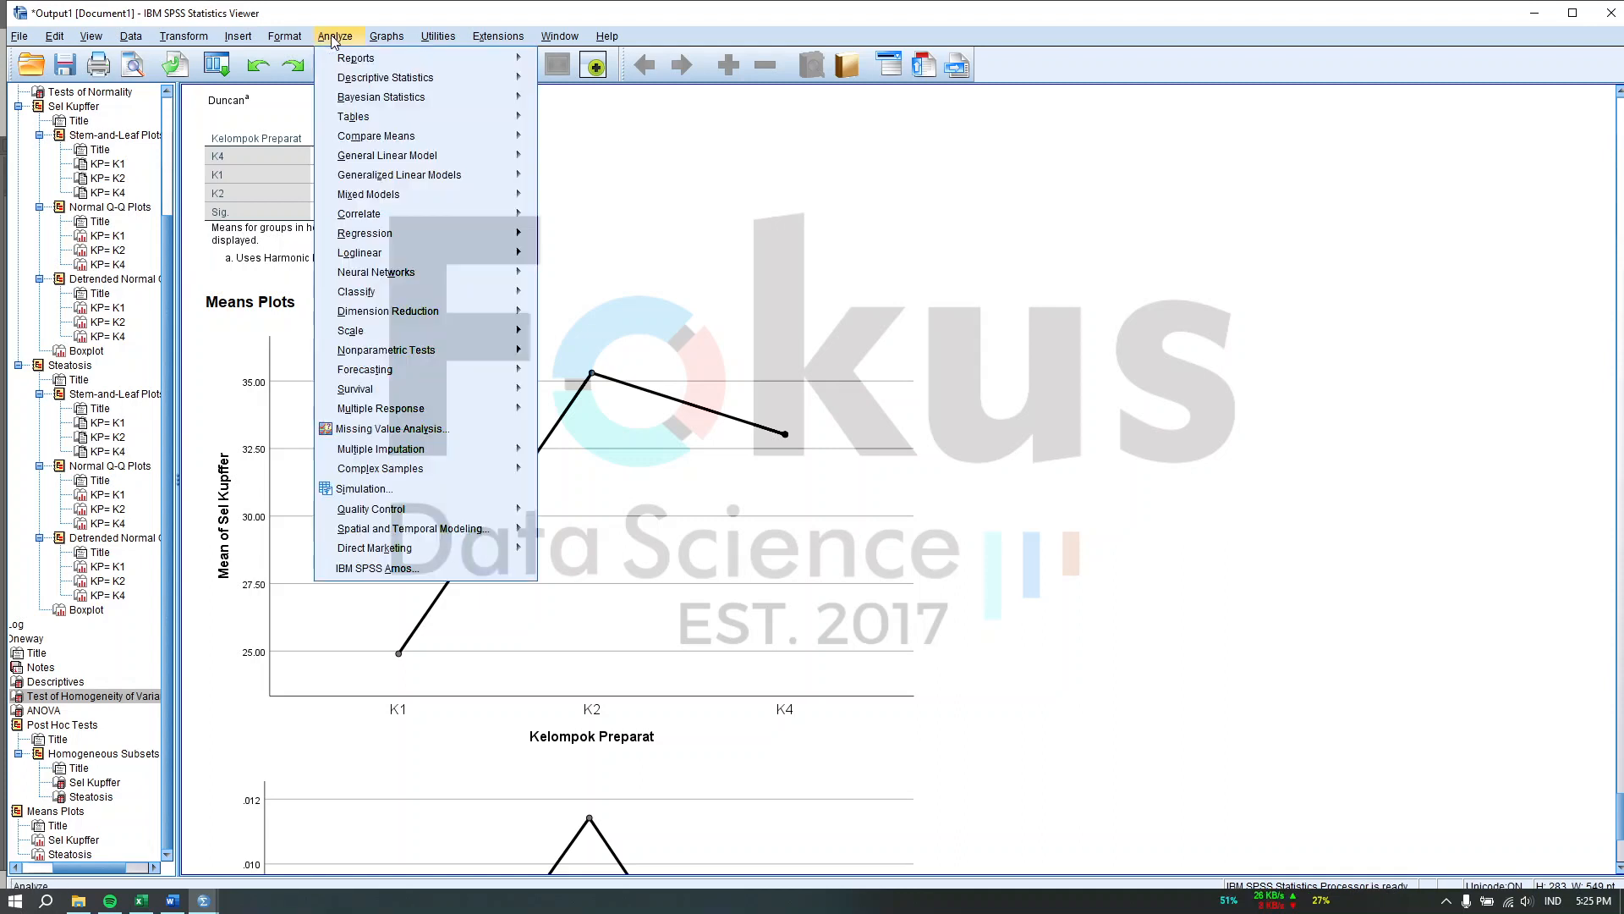
{"action": "mouse_move", "coordinate": [477, 360]}
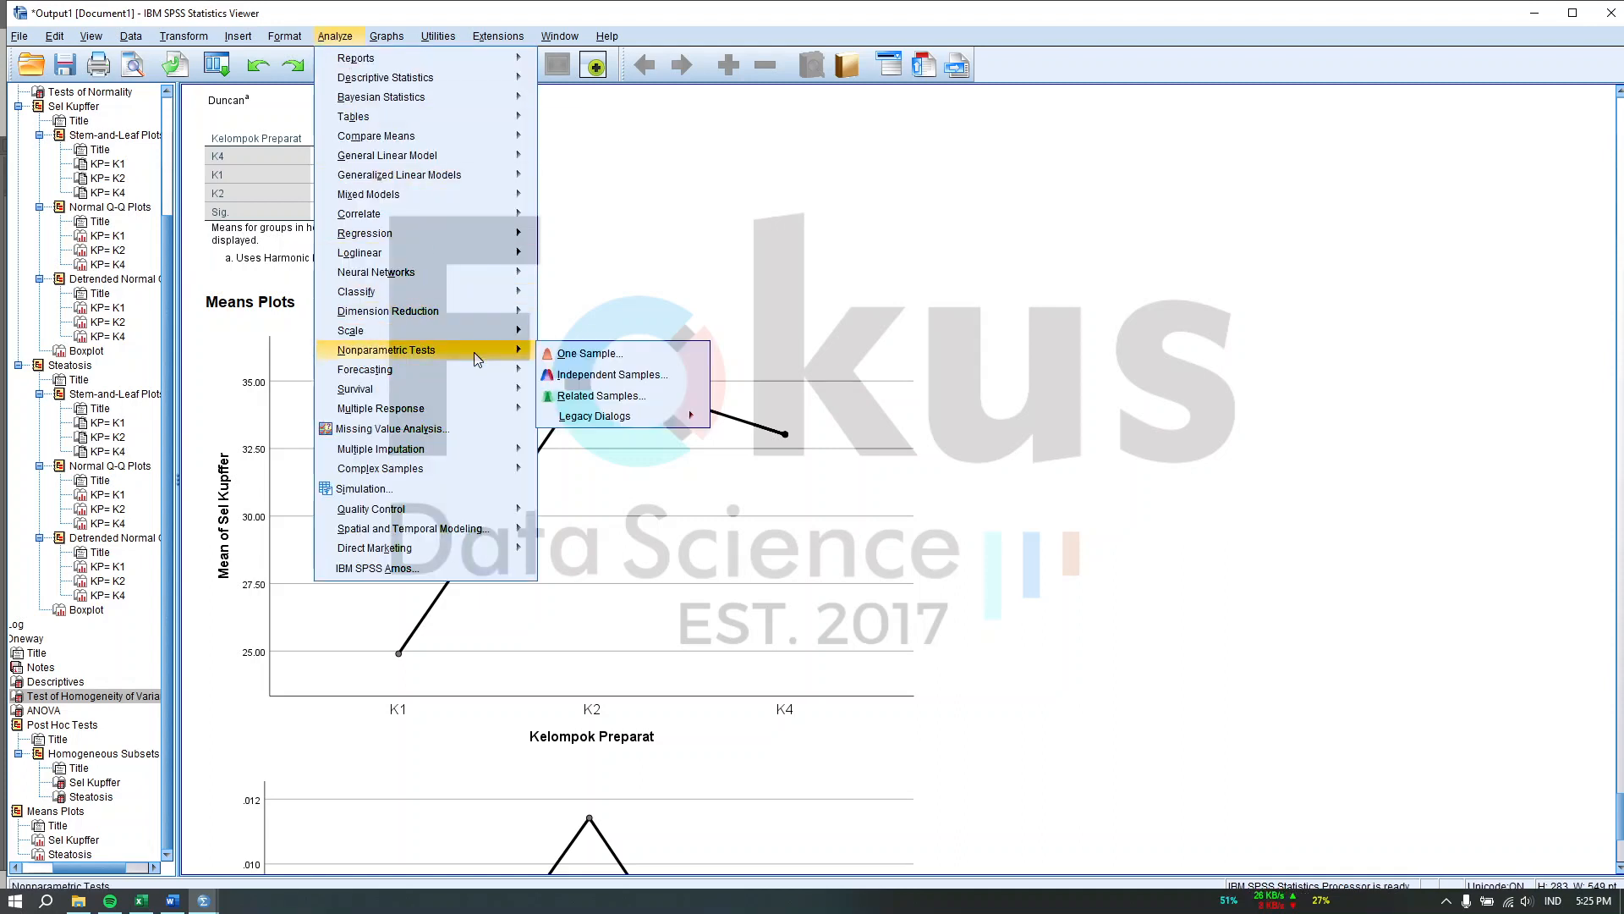
{"action": "mouse_move", "coordinate": [701, 419]}
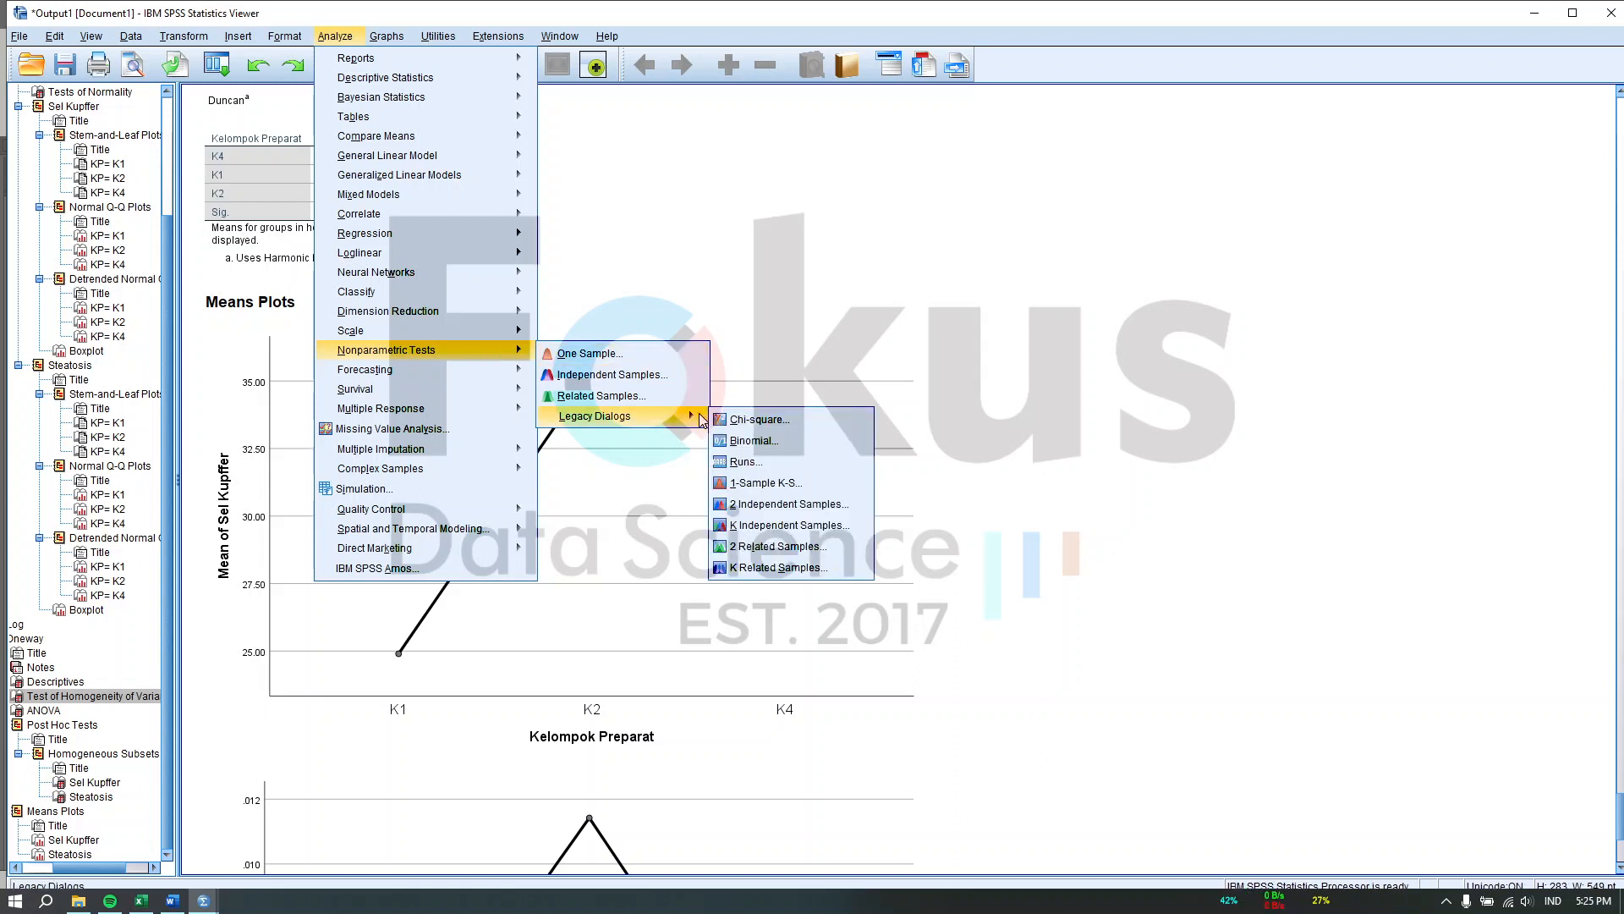
{"action": "left_click", "coordinate": [817, 532]}
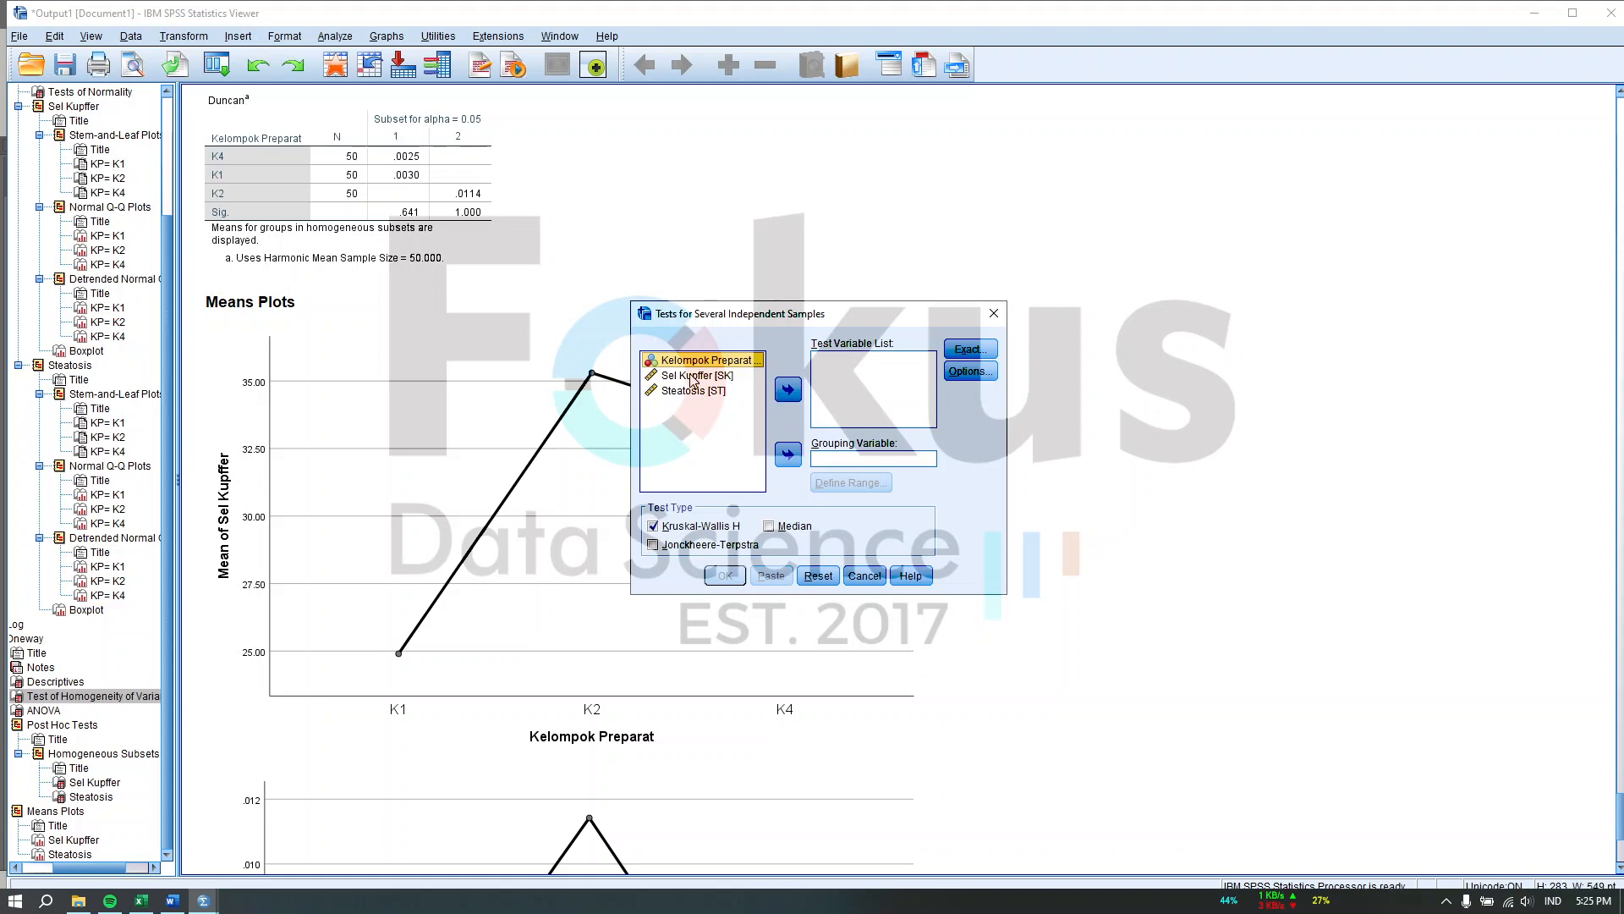
{"action": "left_click", "coordinate": [789, 457]}
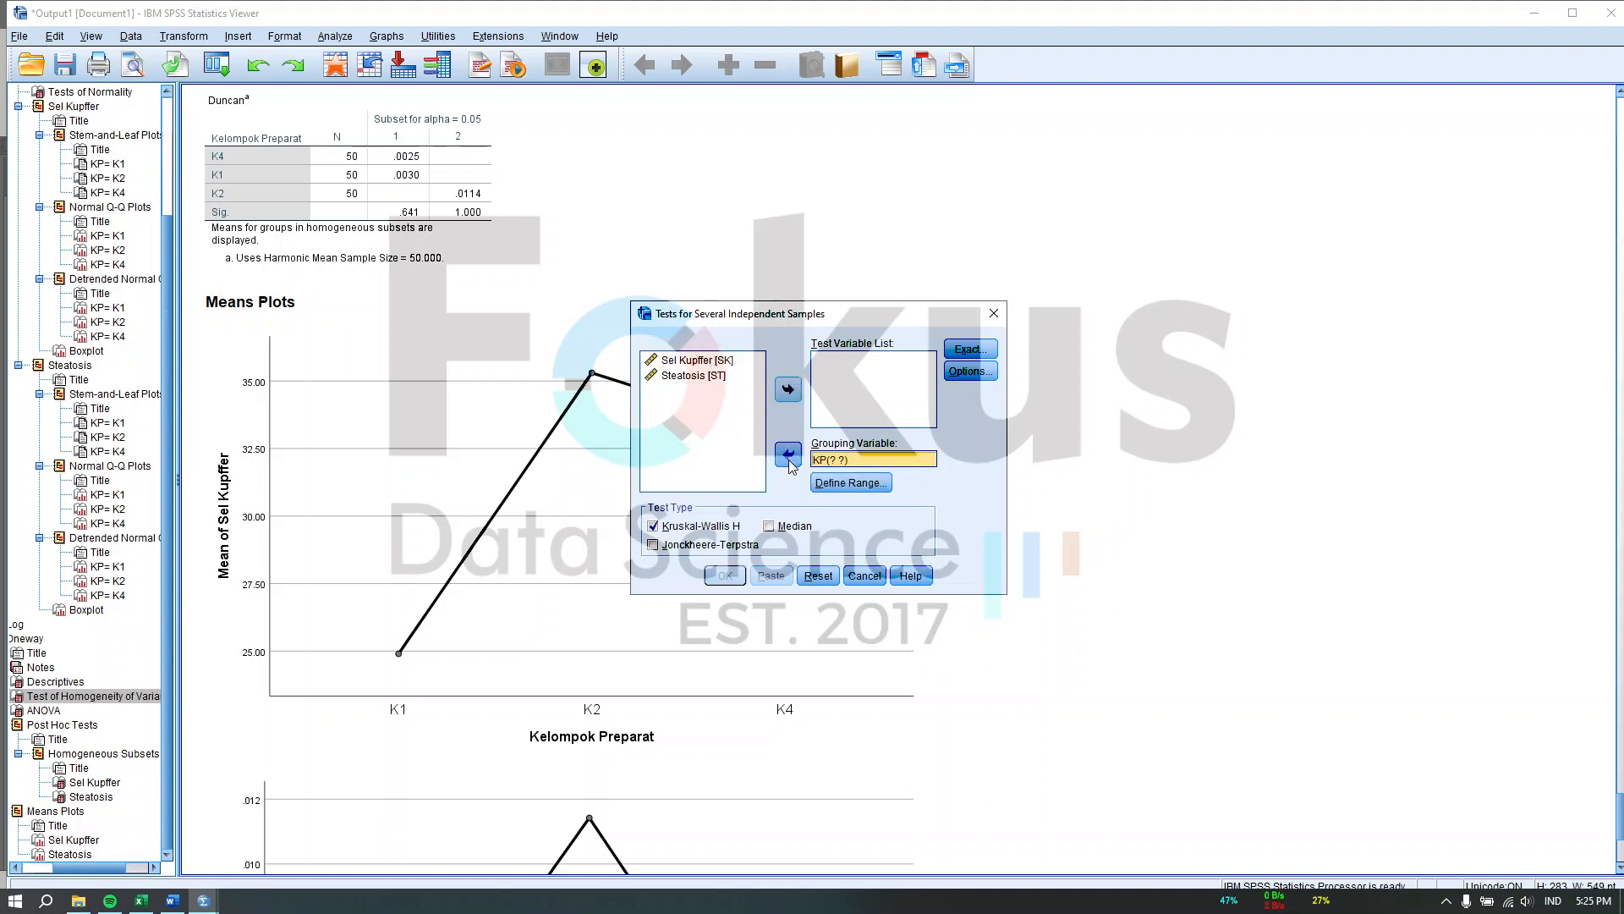
Step: Define the Kelompok Preparat grouping range with a minimum of 1 and a maximum of 3
{"action": "left_click", "coordinate": [835, 482]}
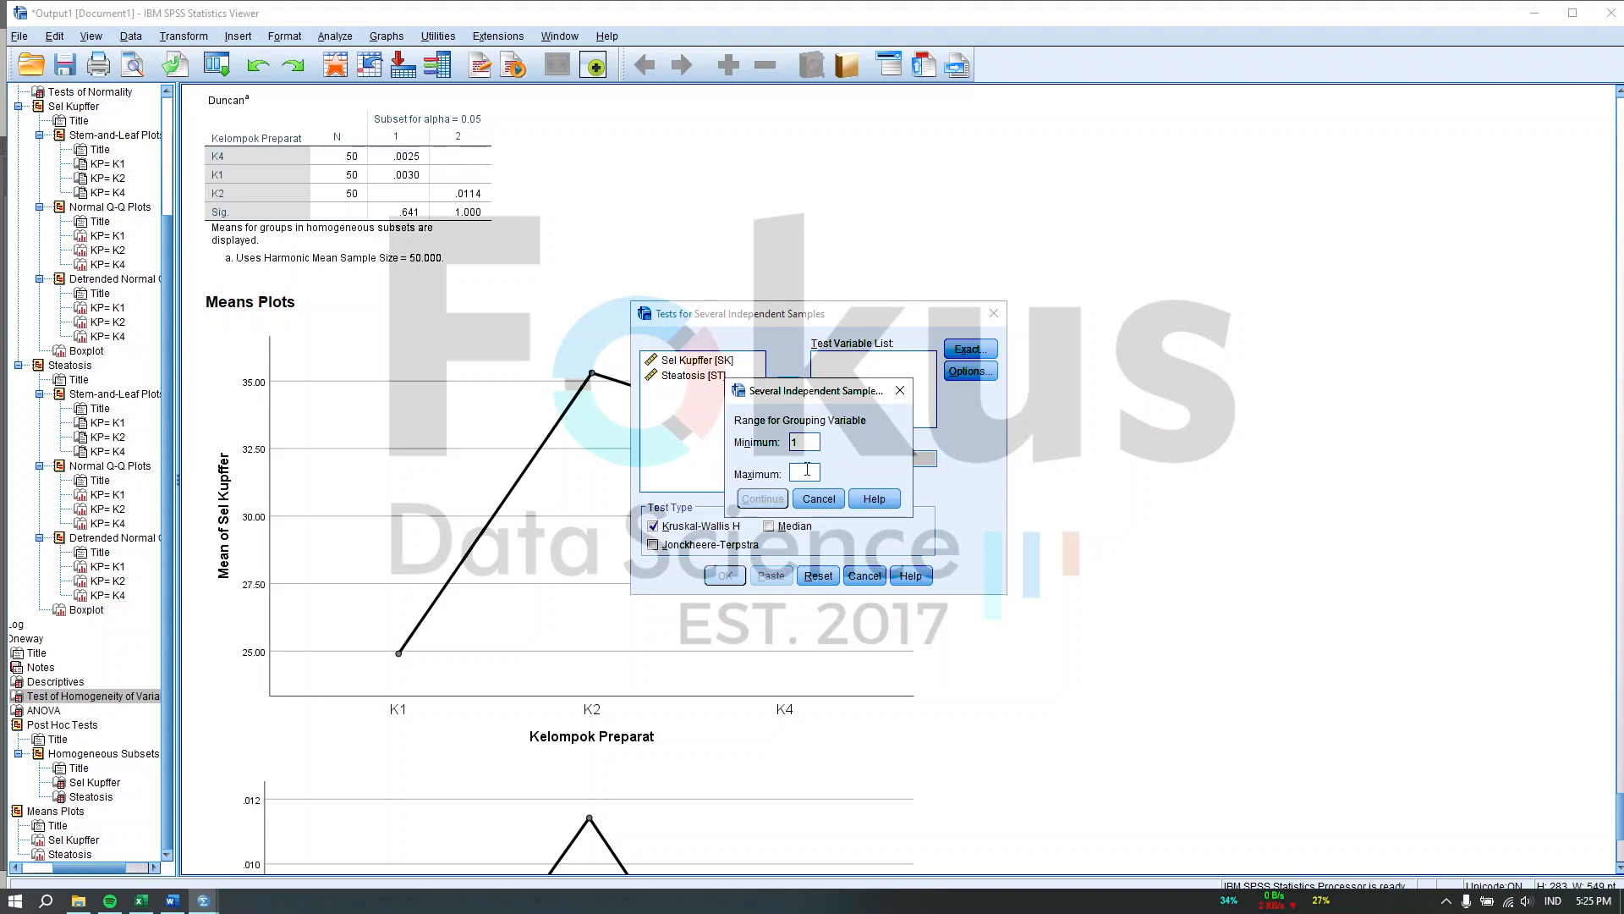
{"action": "left_click", "coordinate": [807, 471]}
{"action": "type", "text": "3"}
{"action": "left_click", "coordinate": [761, 500]}
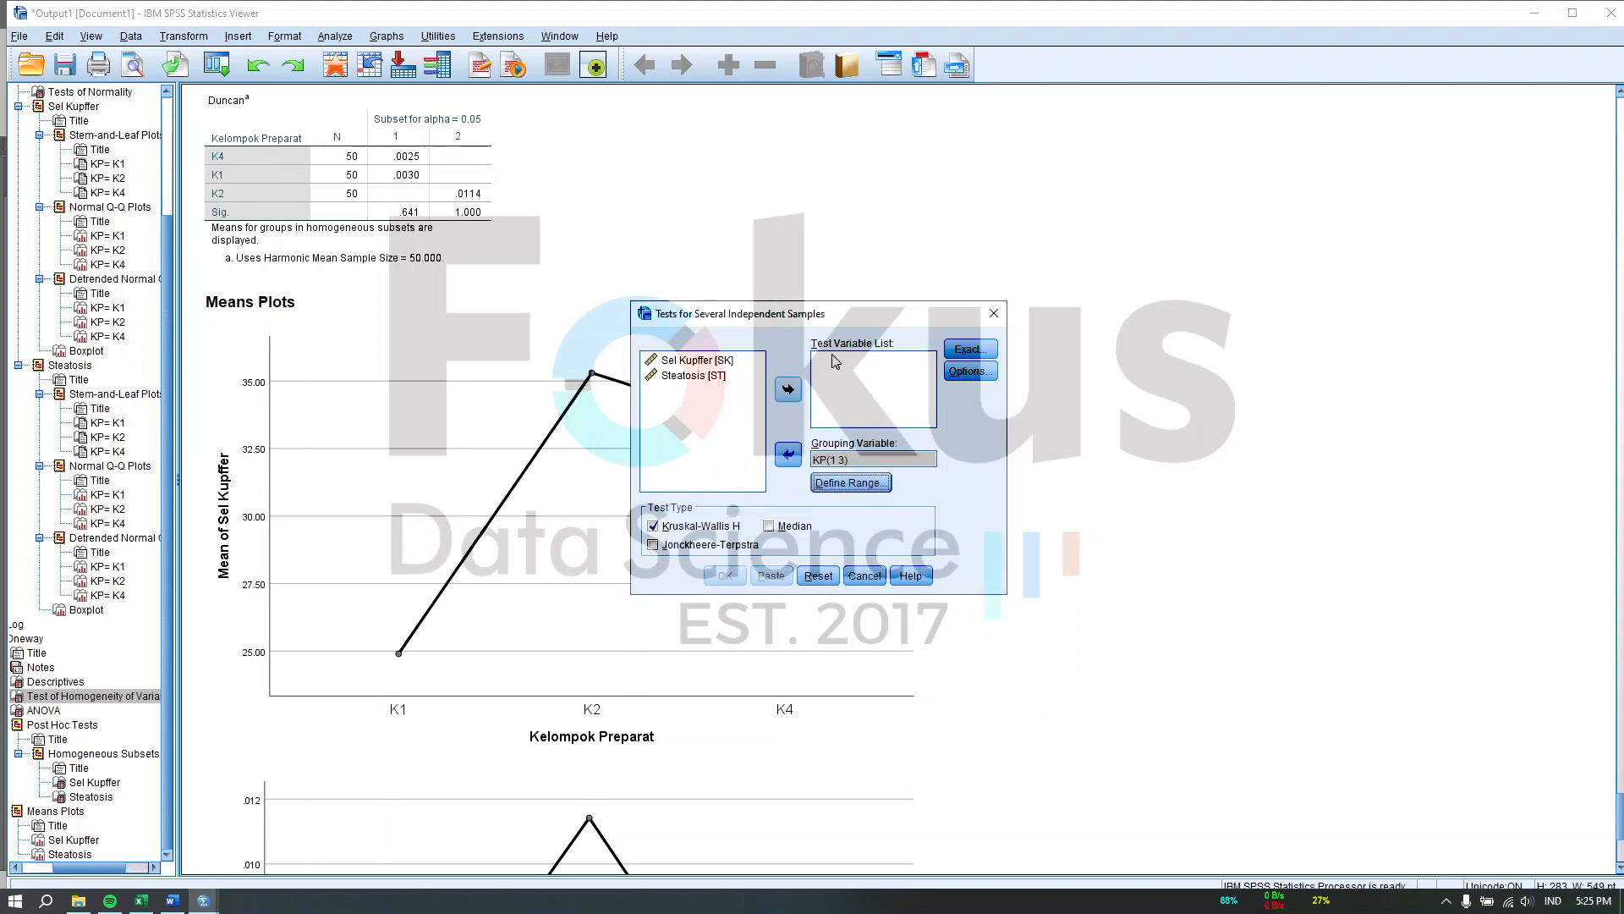
Step: Add Steatosis as the test variable, include descriptive statistics, and run the Kruskal-Wallis test
{"action": "left_click", "coordinate": [685, 377]}
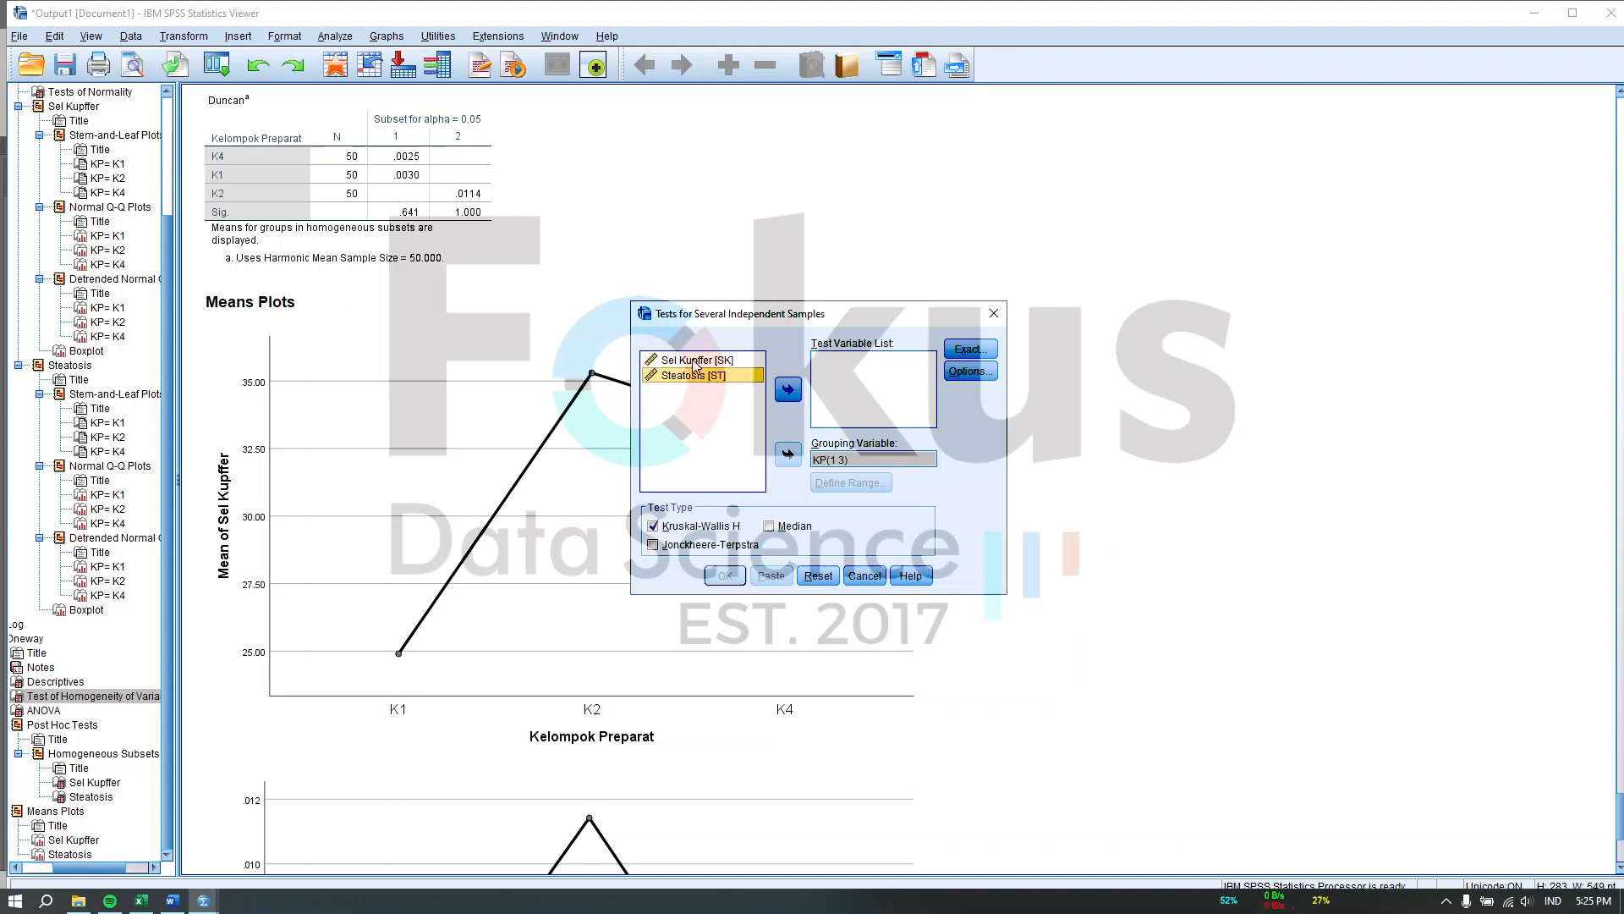
{"action": "left_click", "coordinate": [789, 390]}
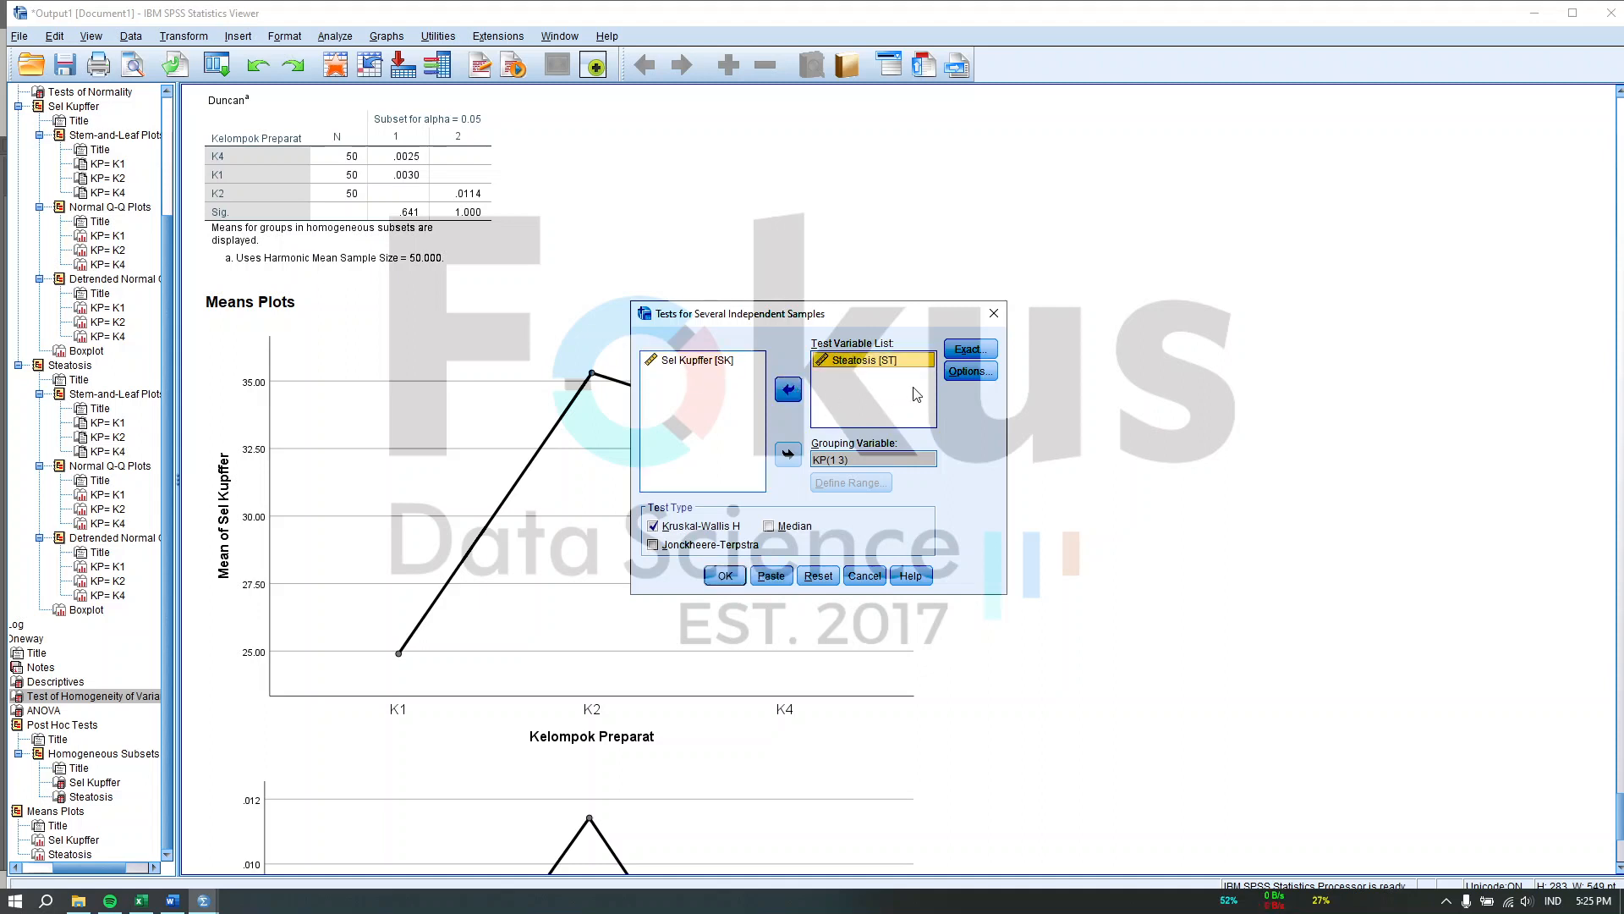
{"action": "left_click", "coordinate": [970, 371]}
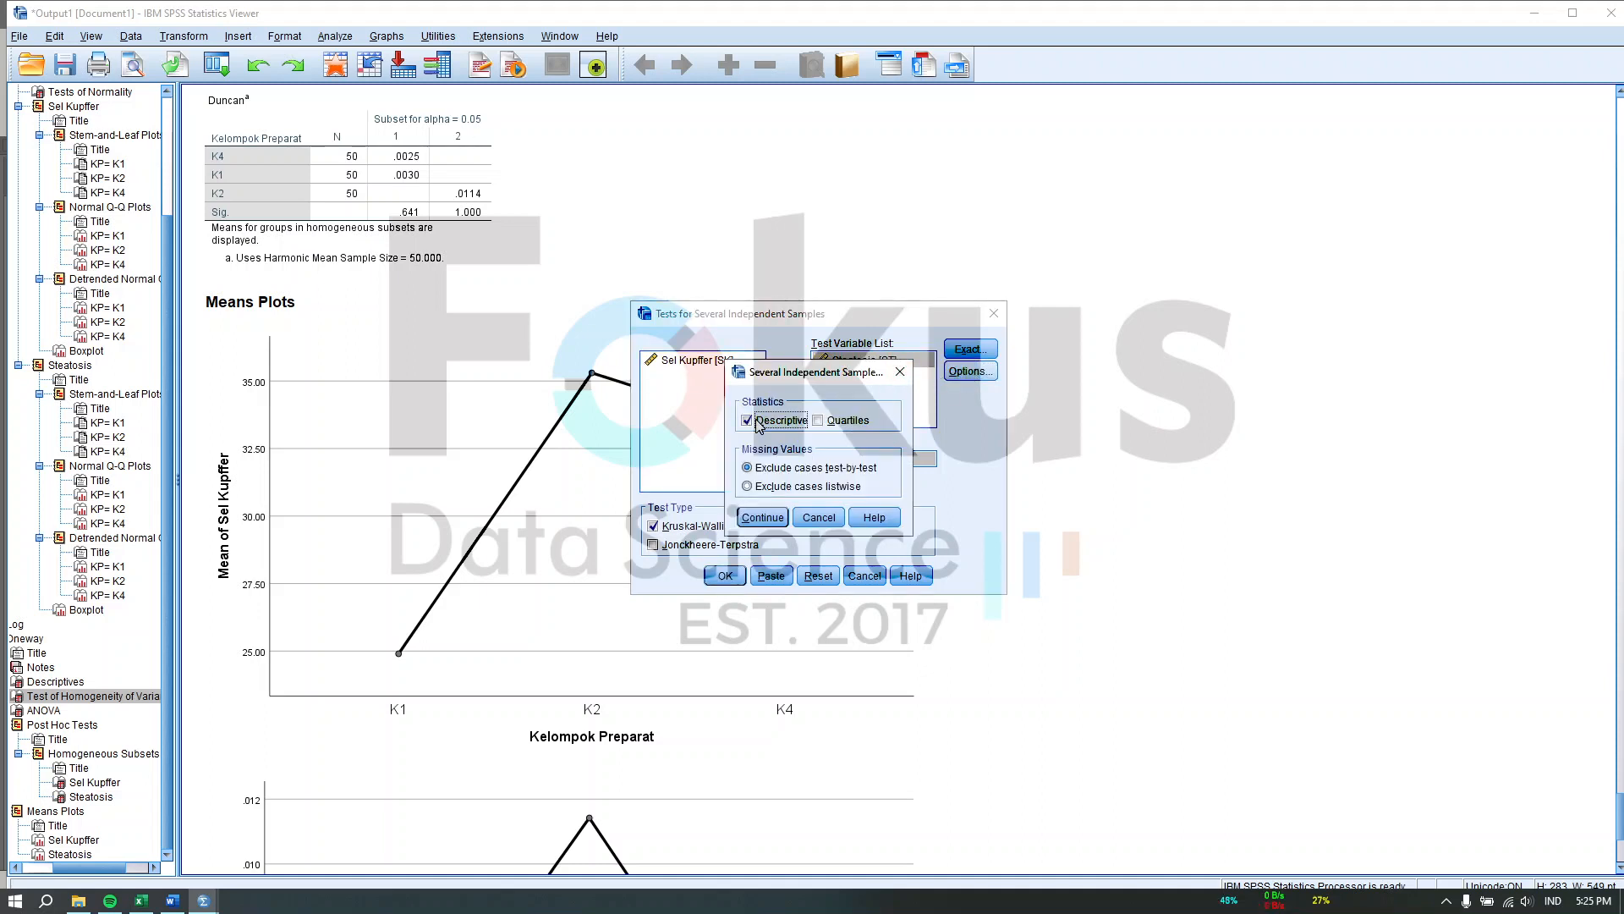
{"action": "left_click", "coordinate": [762, 517]}
{"action": "left_click", "coordinate": [725, 575]}
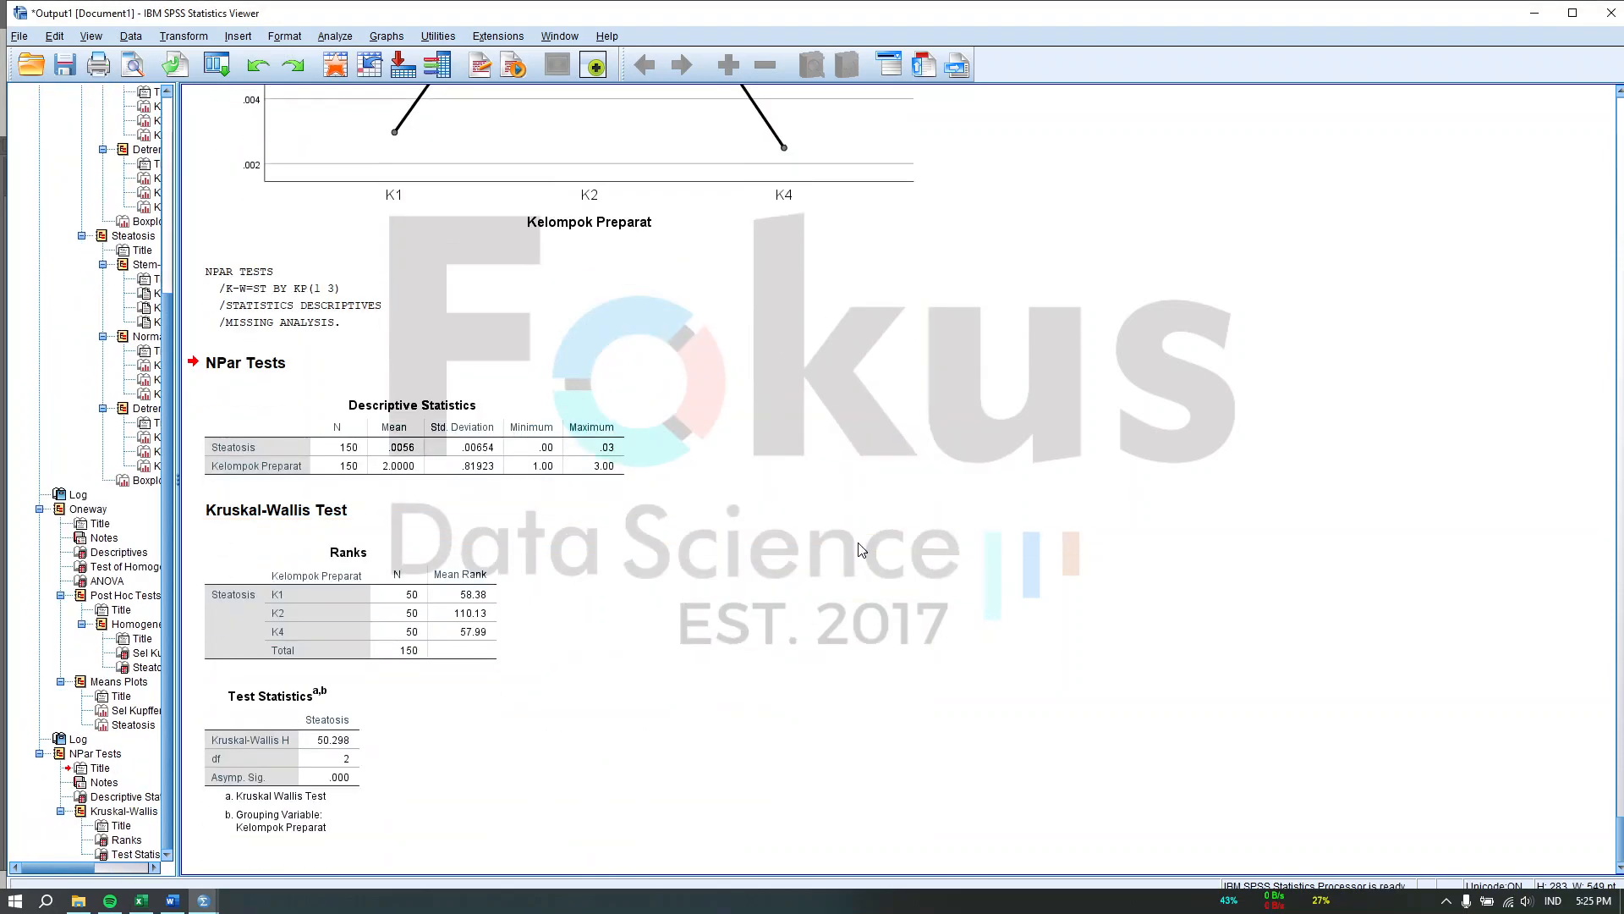
Step: Examine the Kruskal-Wallis output for Steatosis: descriptive statistics, mean ranks per group and the test statistics with their significance
{"action": "left_click", "coordinate": [259, 766]}
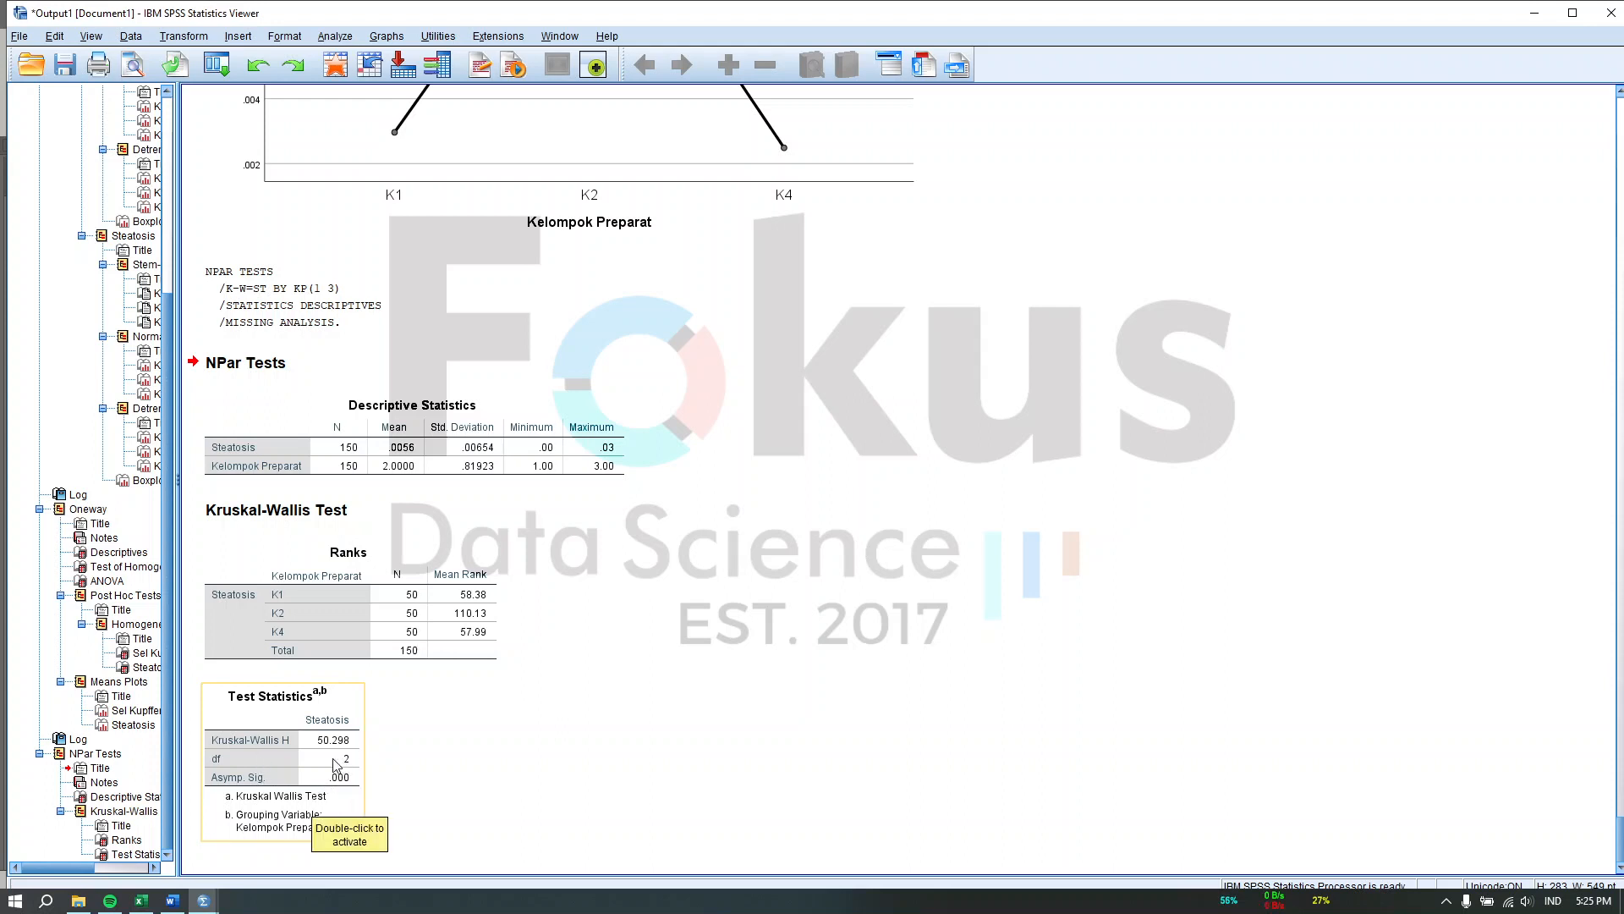
{"action": "left_click", "coordinate": [558, 758]}
{"action": "scroll", "coordinate": [701, 762], "scroll_direction": "up", "scroll_amount": 3}
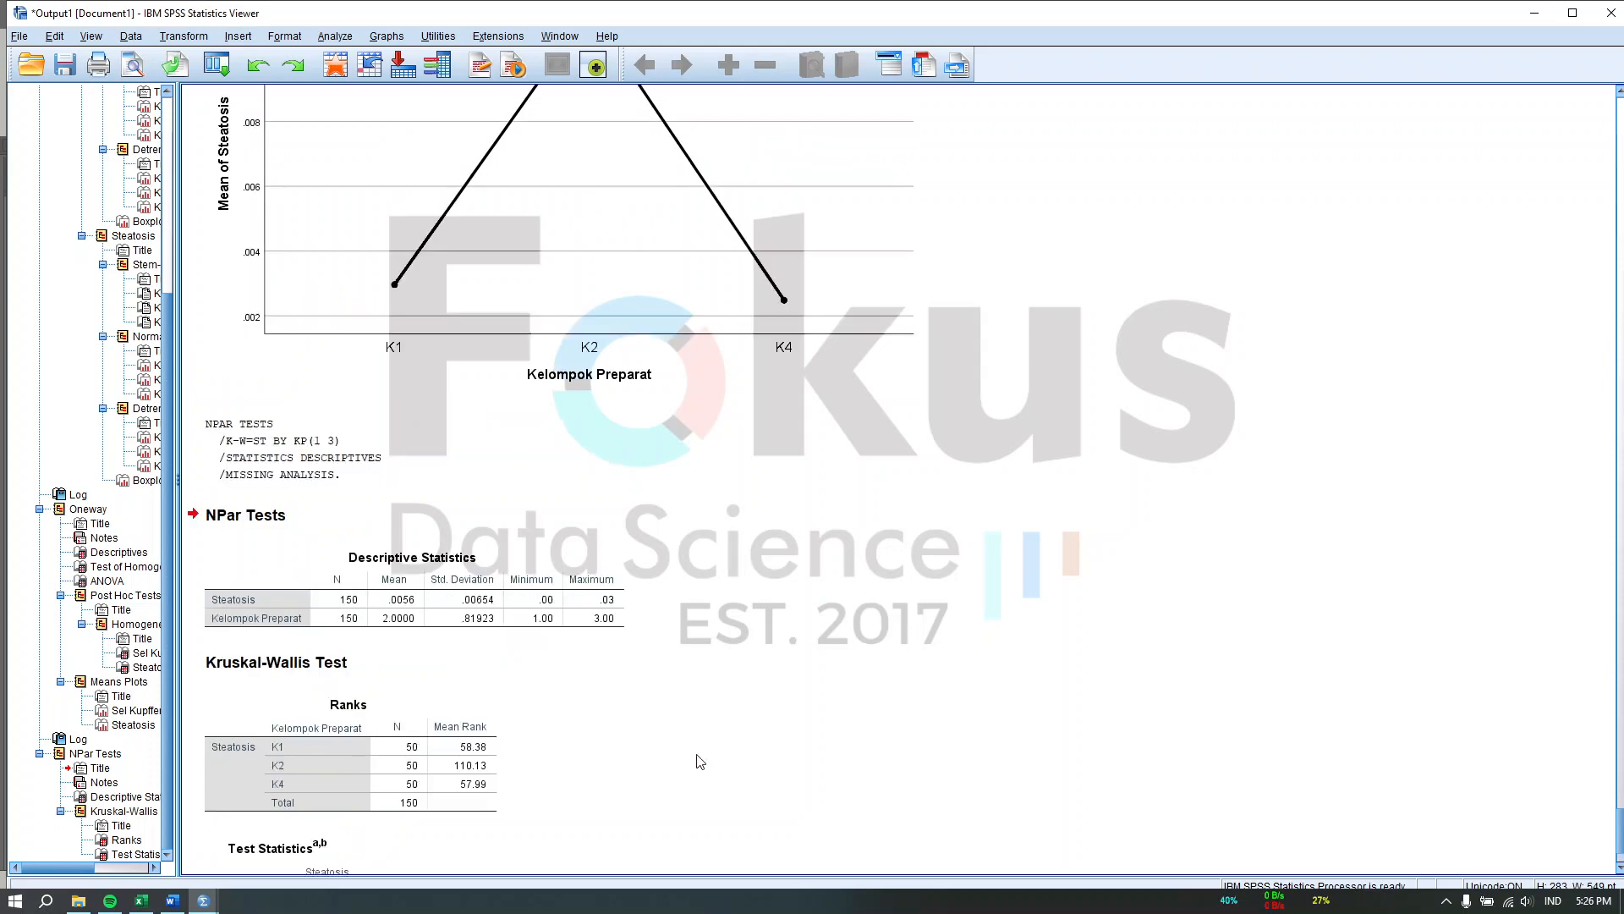
{"action": "scroll", "coordinate": [699, 762], "scroll_direction": "down", "scroll_amount": 3}
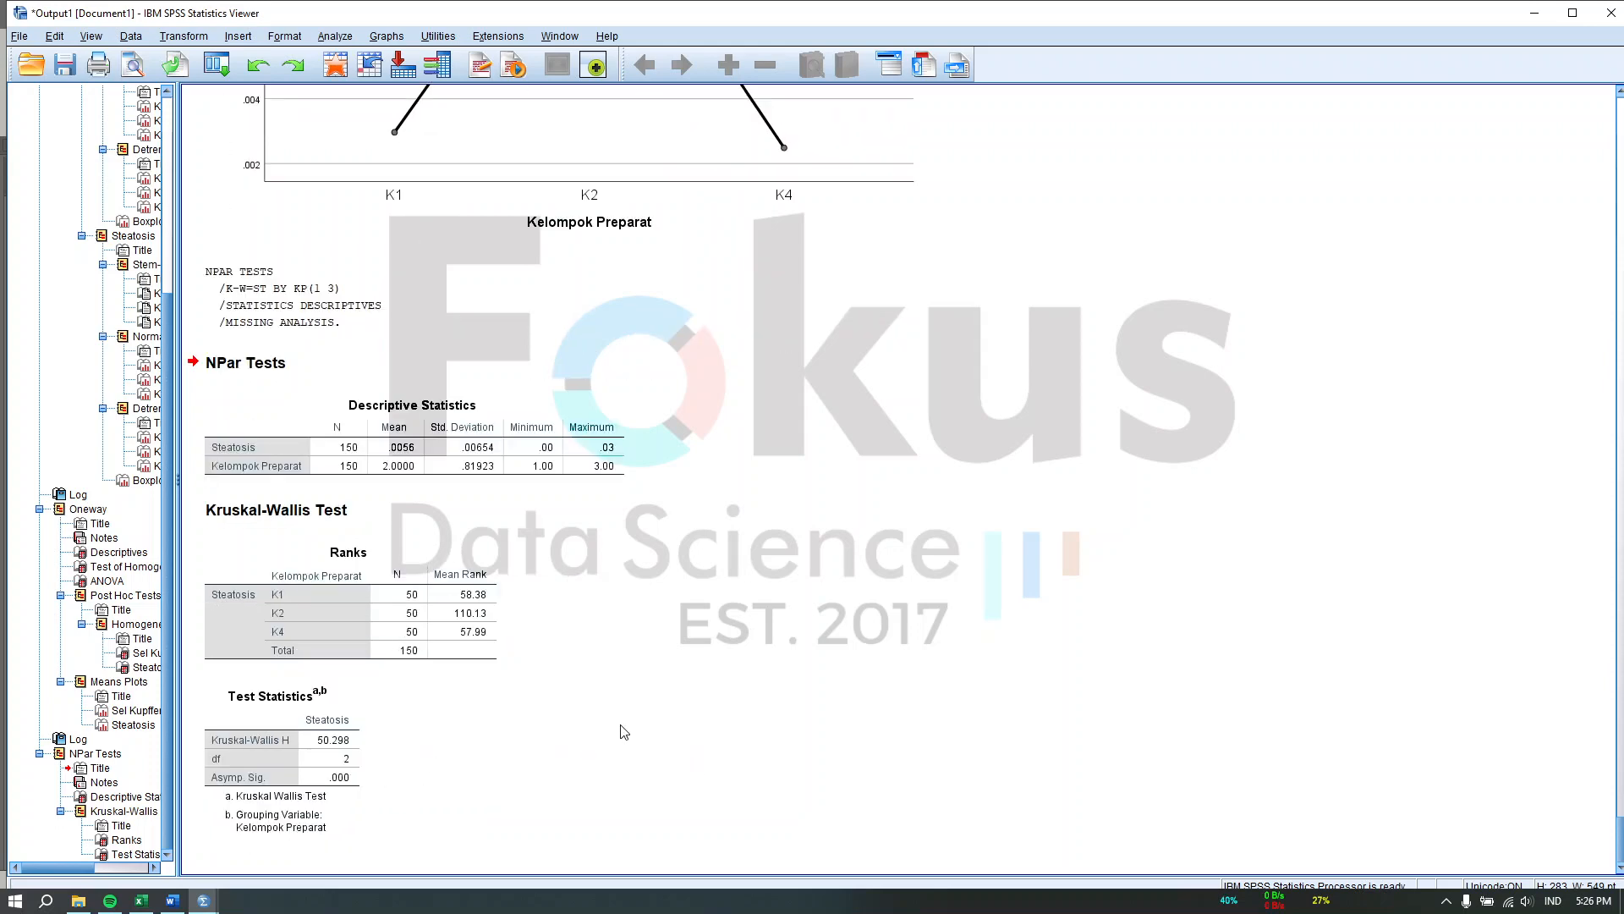
{"action": "scroll", "coordinate": [739, 696], "scroll_direction": "up", "scroll_amount": 7}
{"action": "scroll", "coordinate": [740, 696], "scroll_direction": "down", "scroll_amount": 4}
{"action": "scroll", "coordinate": [740, 696], "scroll_direction": "down", "scroll_amount": 3}
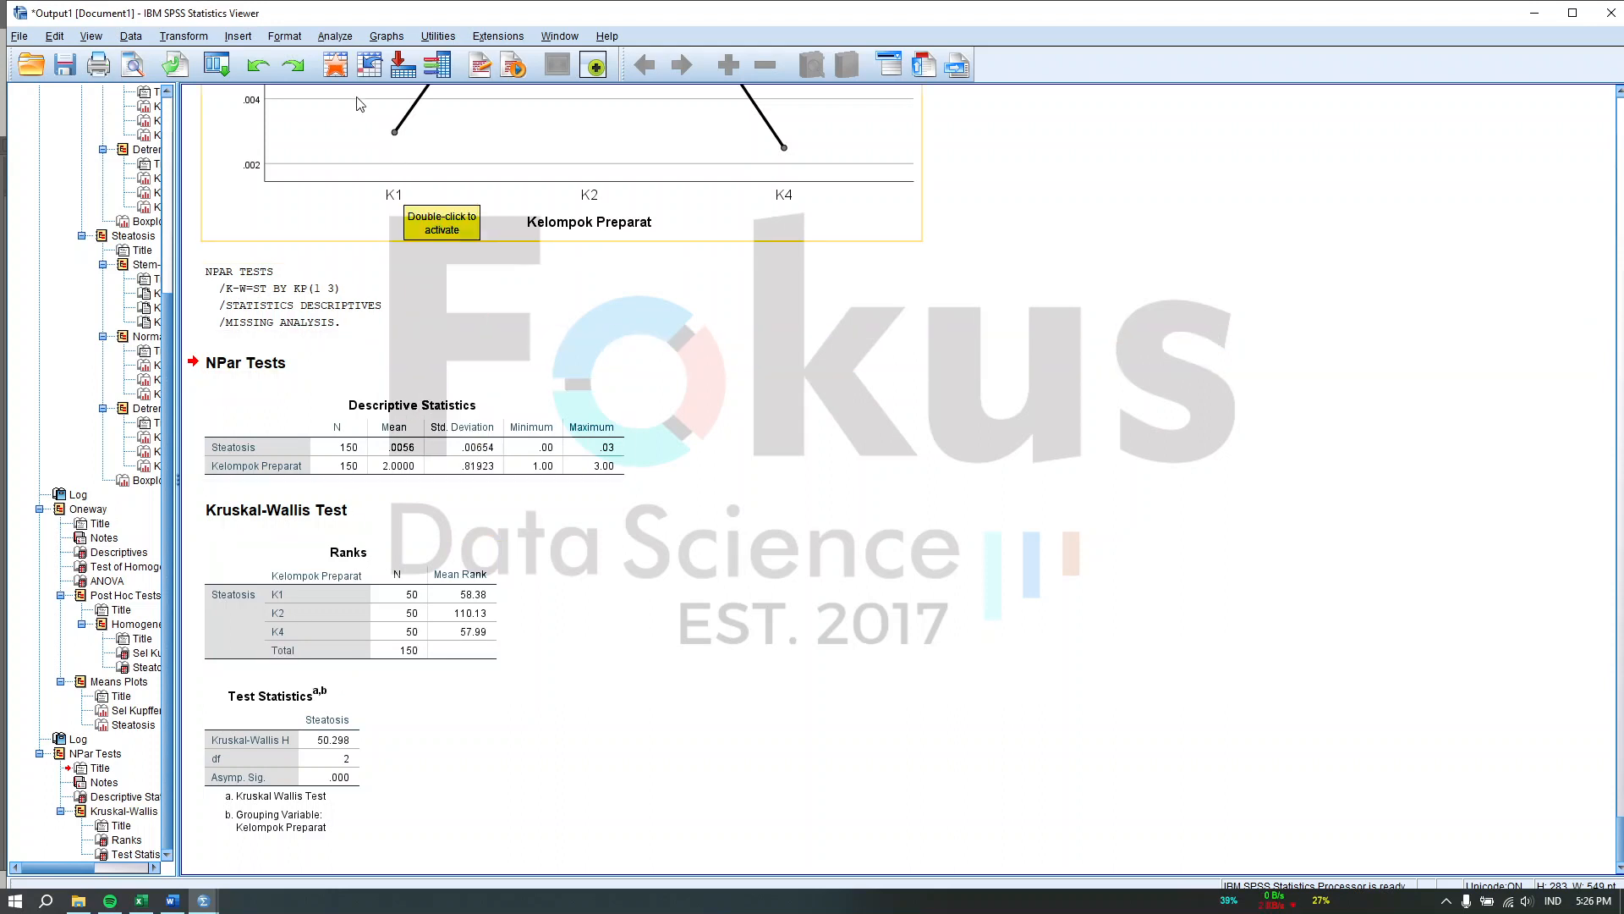
Step: Set up a legacy Mann-Whitney U two-independent-samples test with Steatosis as the test variable and Kelompok Preparat as the grouping variable
{"action": "left_click", "coordinate": [335, 36]}
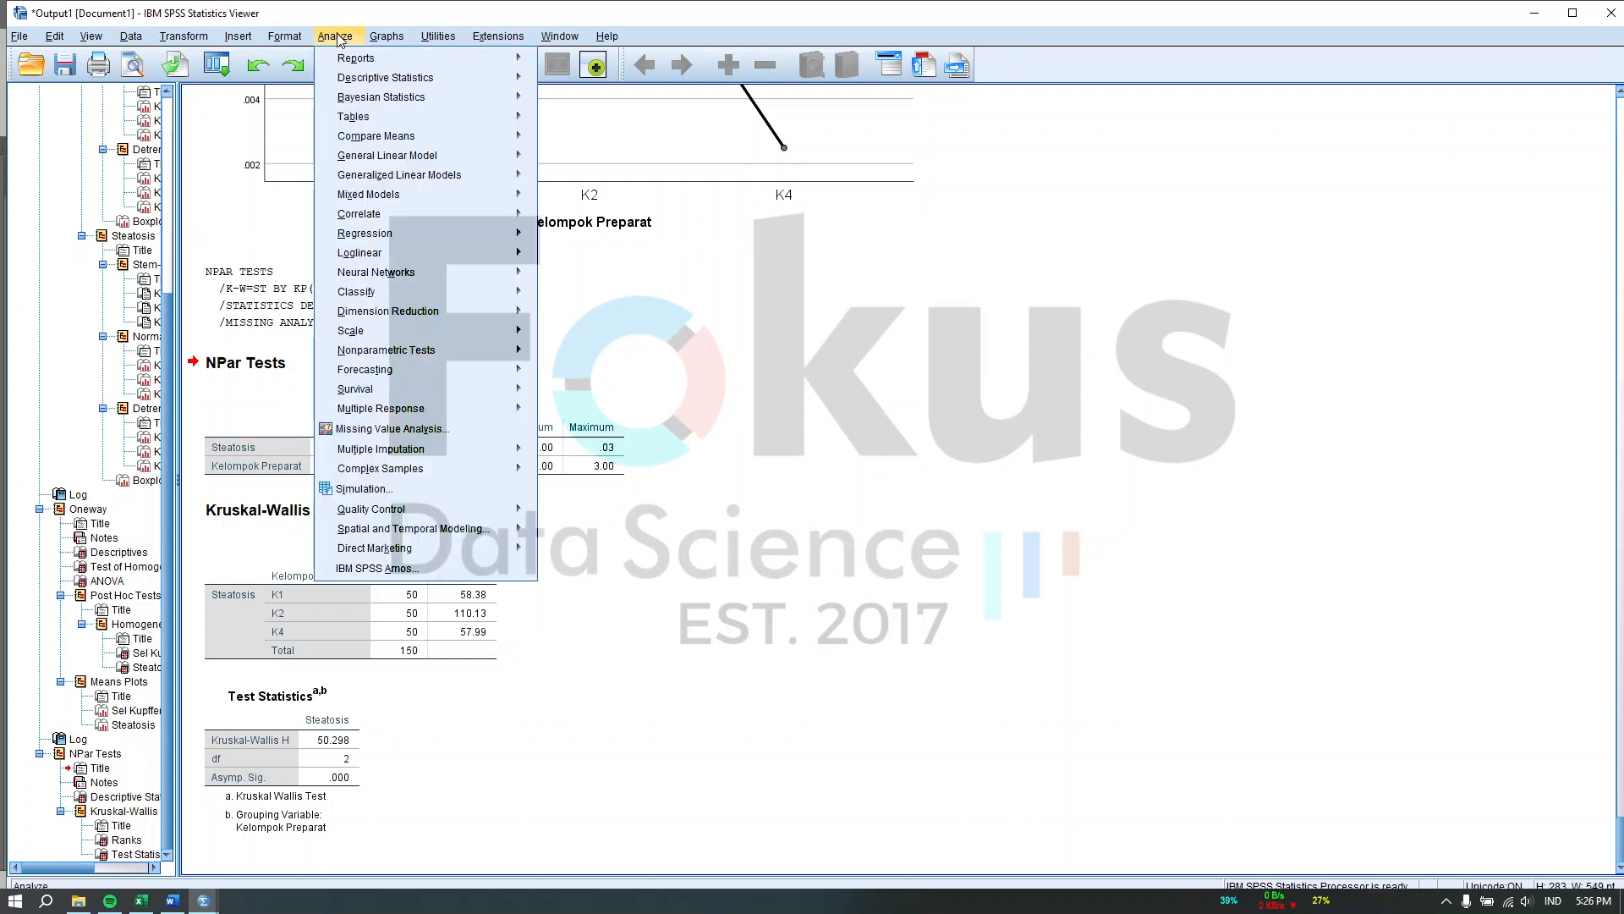
{"action": "mouse_move", "coordinate": [501, 351]}
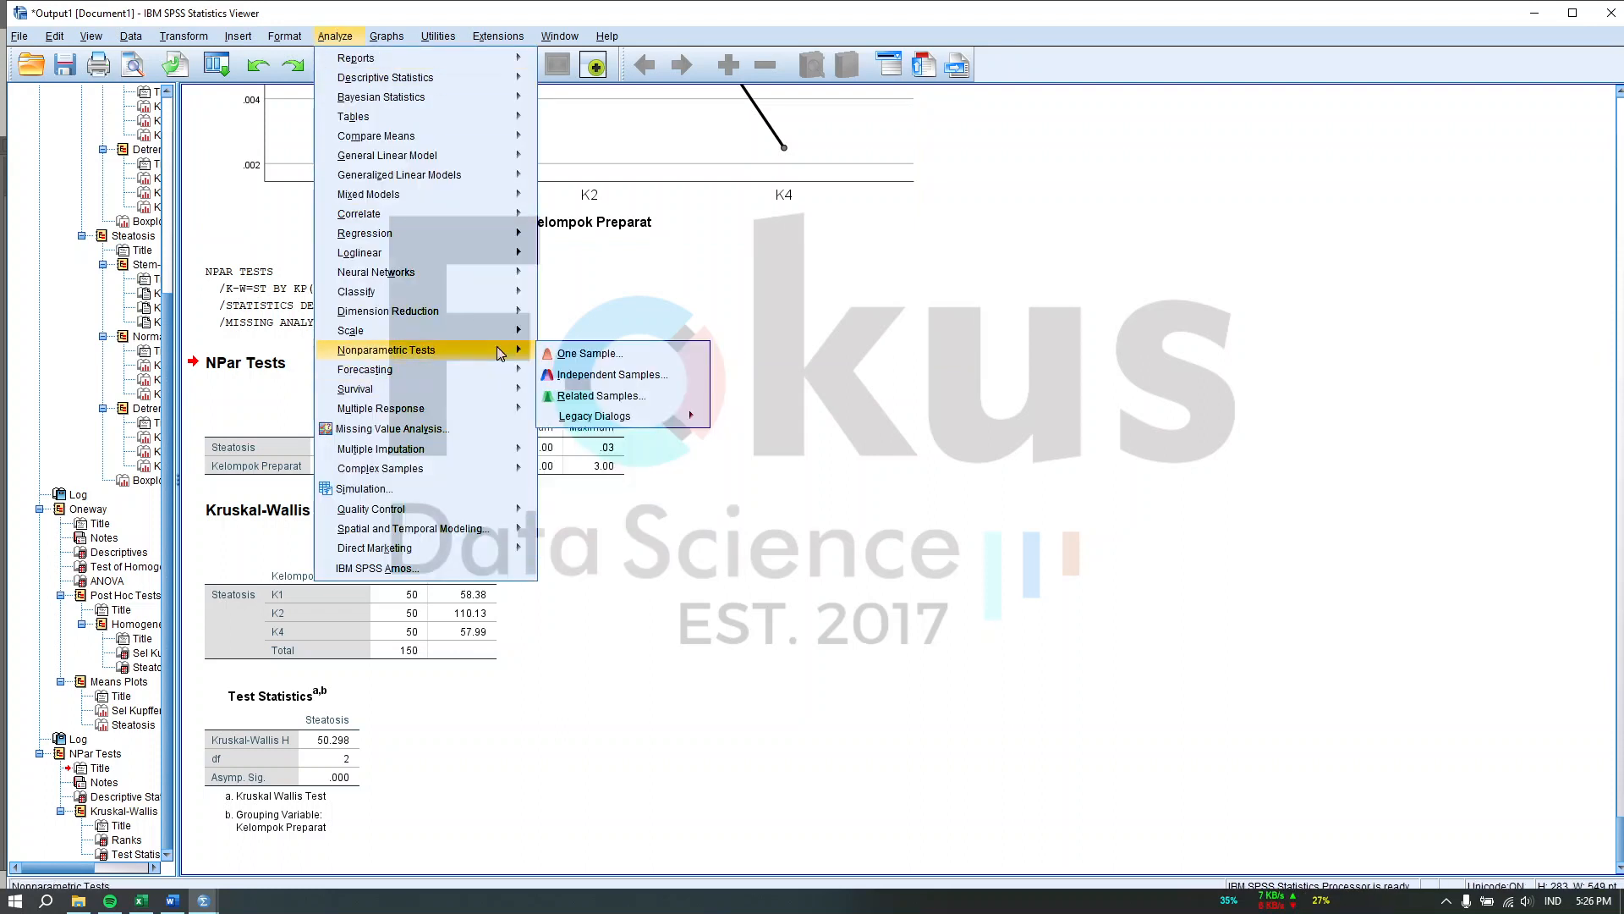
{"action": "mouse_move", "coordinate": [670, 418]}
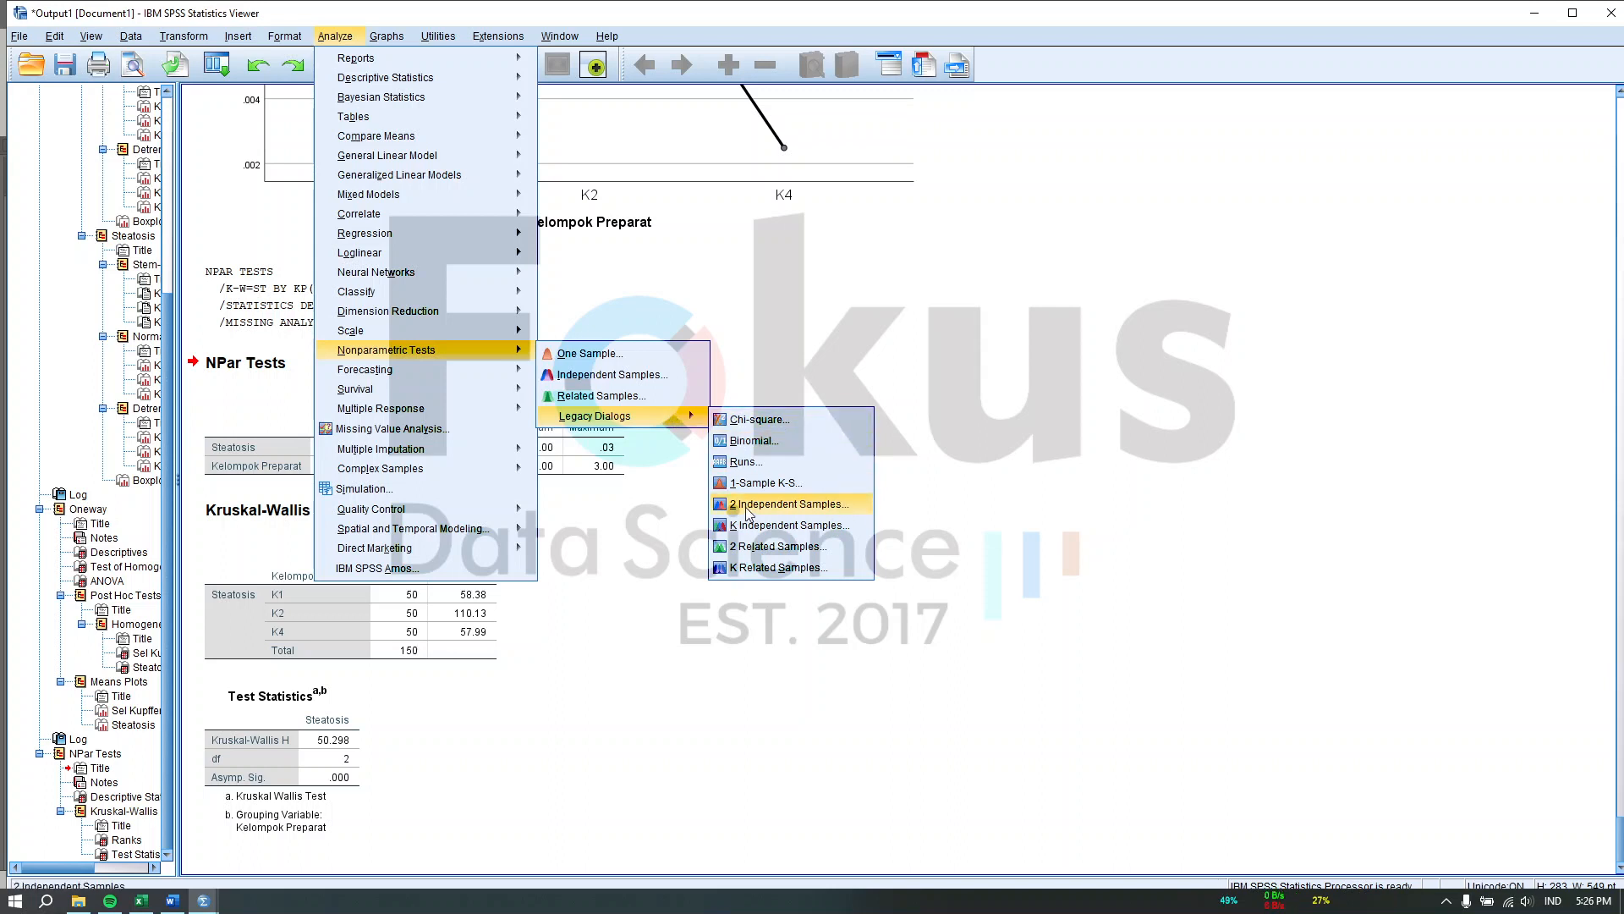
{"action": "left_click", "coordinate": [807, 506]}
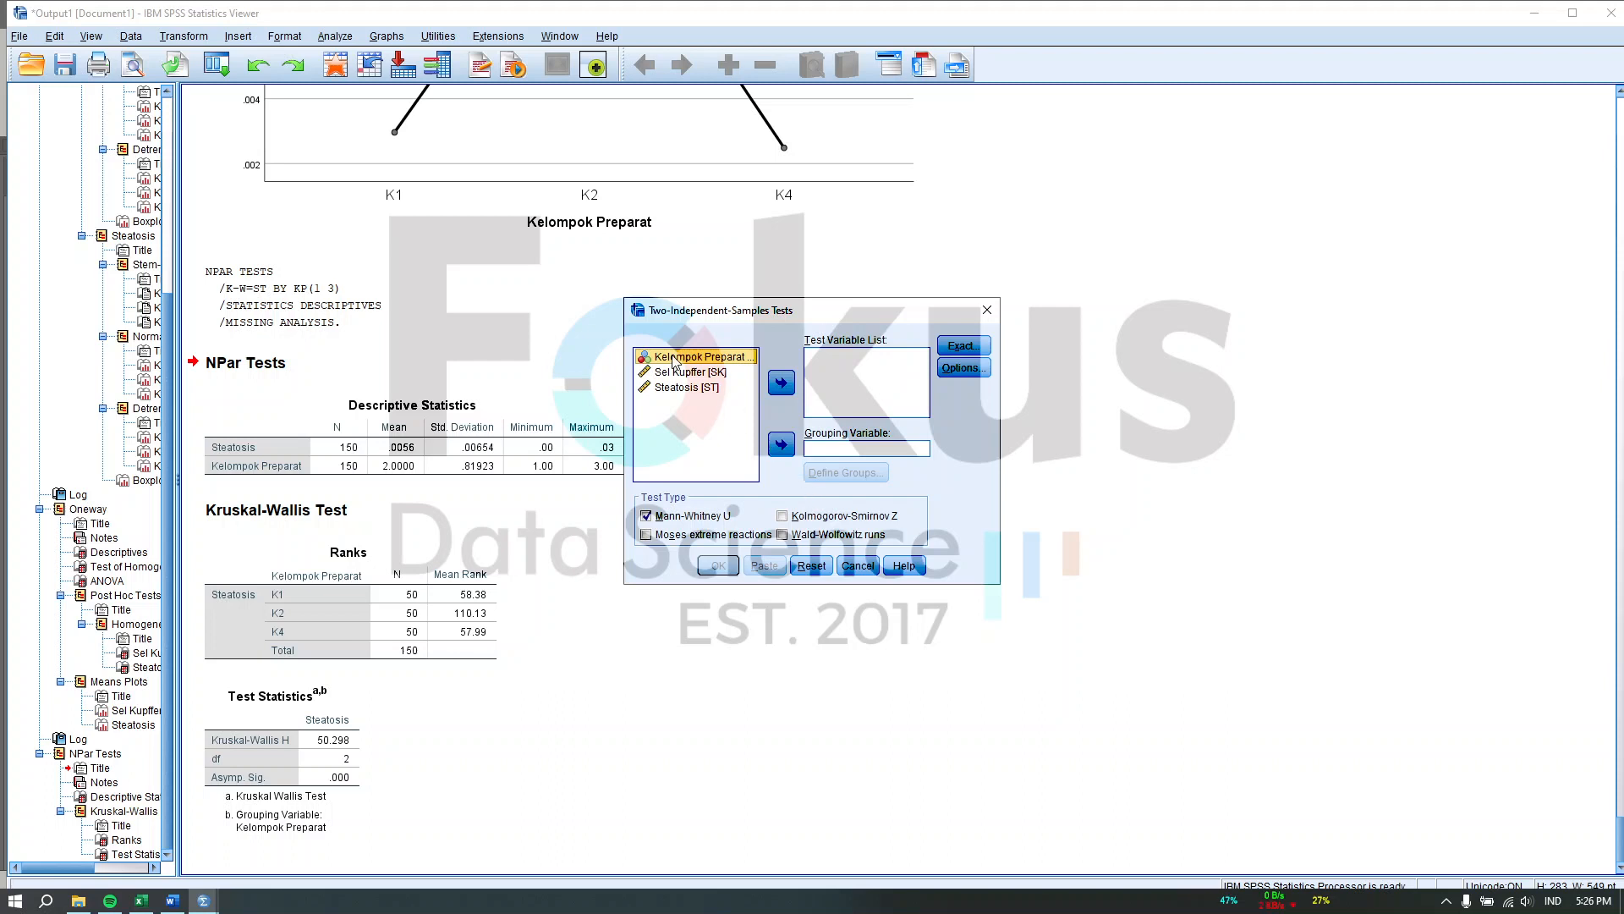
{"action": "left_click", "coordinate": [783, 451]}
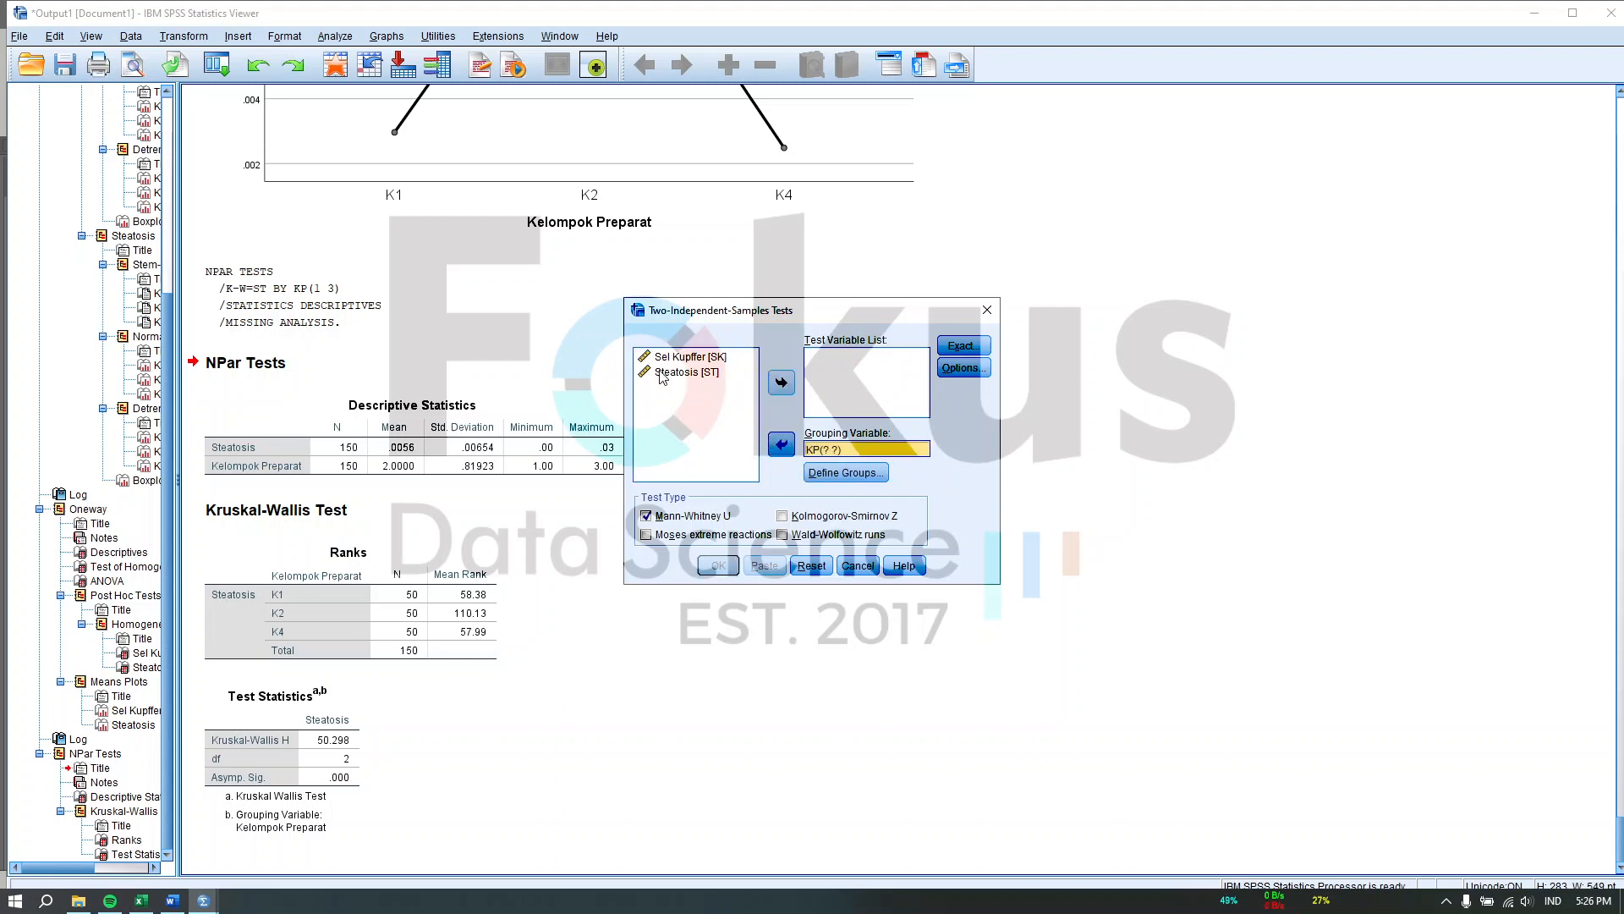
{"action": "left_click", "coordinate": [667, 376]}
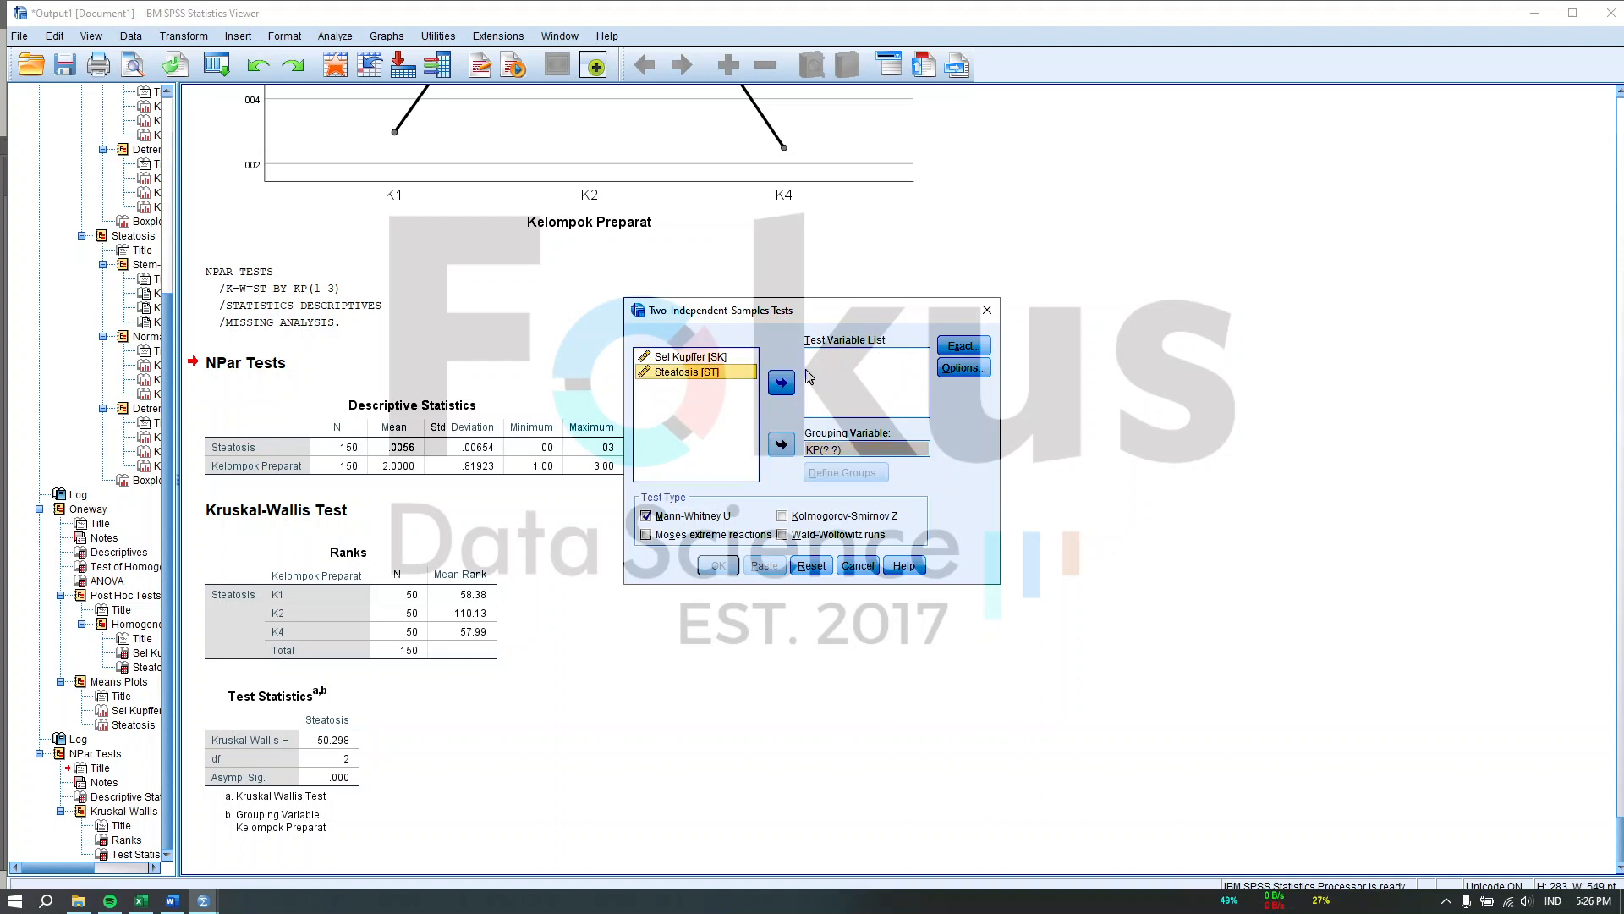
{"action": "left_click", "coordinate": [783, 382]}
{"action": "left_click", "coordinate": [858, 450]}
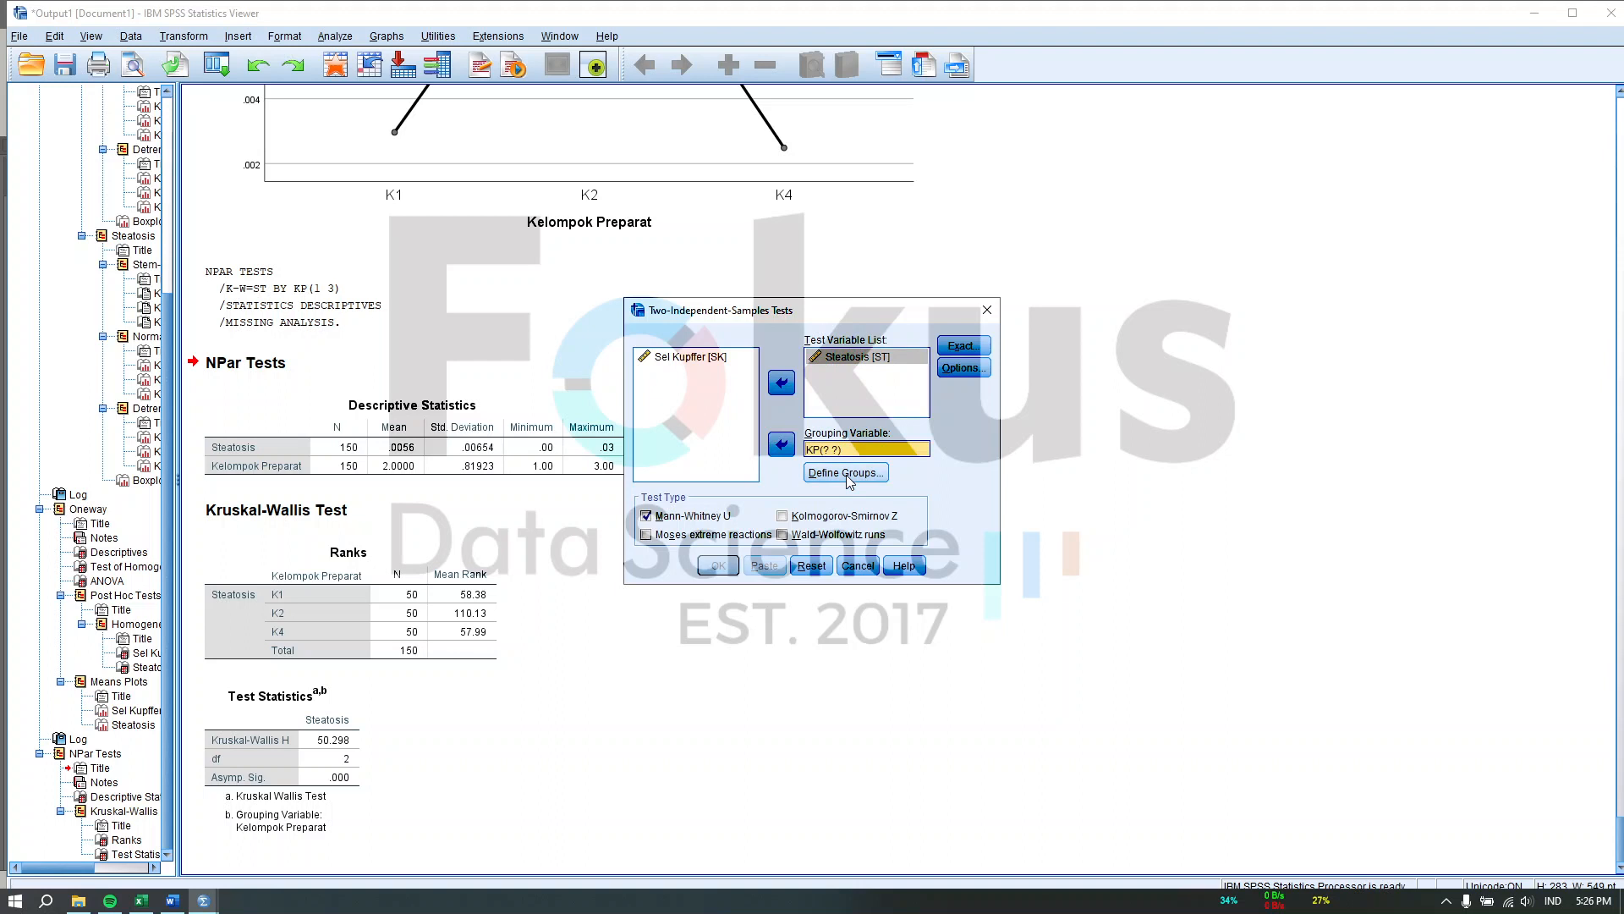
Step: Define groups 1 and 2 for the comparison and run the Mann-Whitney test on Steatosis
{"action": "left_click", "coordinate": [847, 472]}
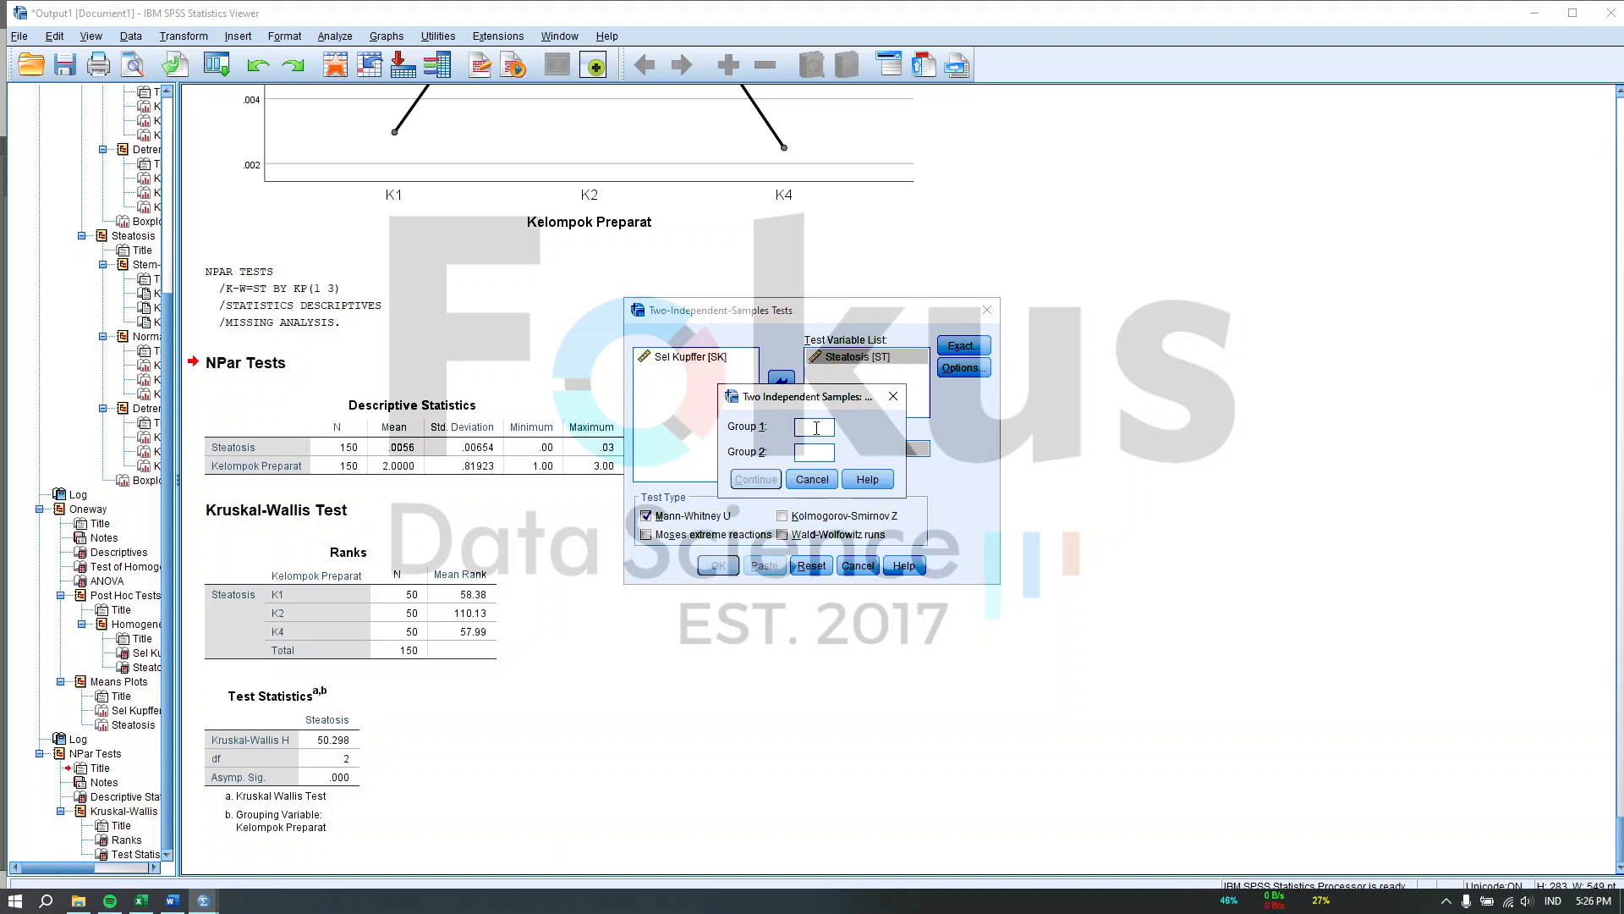
{"action": "type", "text": "2"}
{"action": "left_click", "coordinate": [756, 480]}
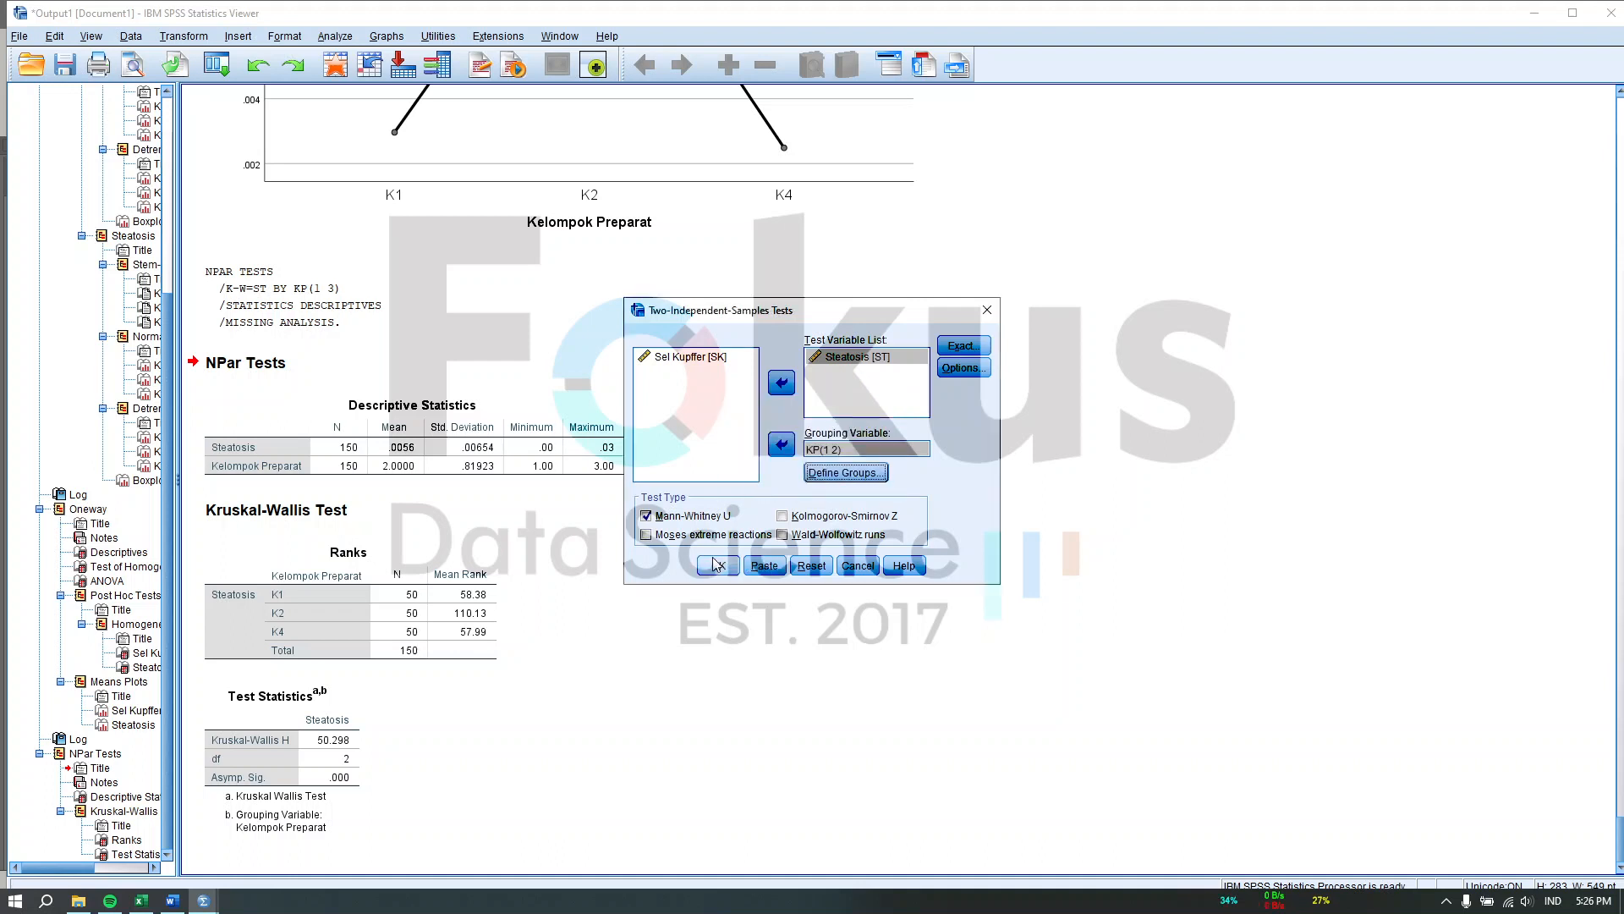
{"action": "left_click", "coordinate": [717, 566]}
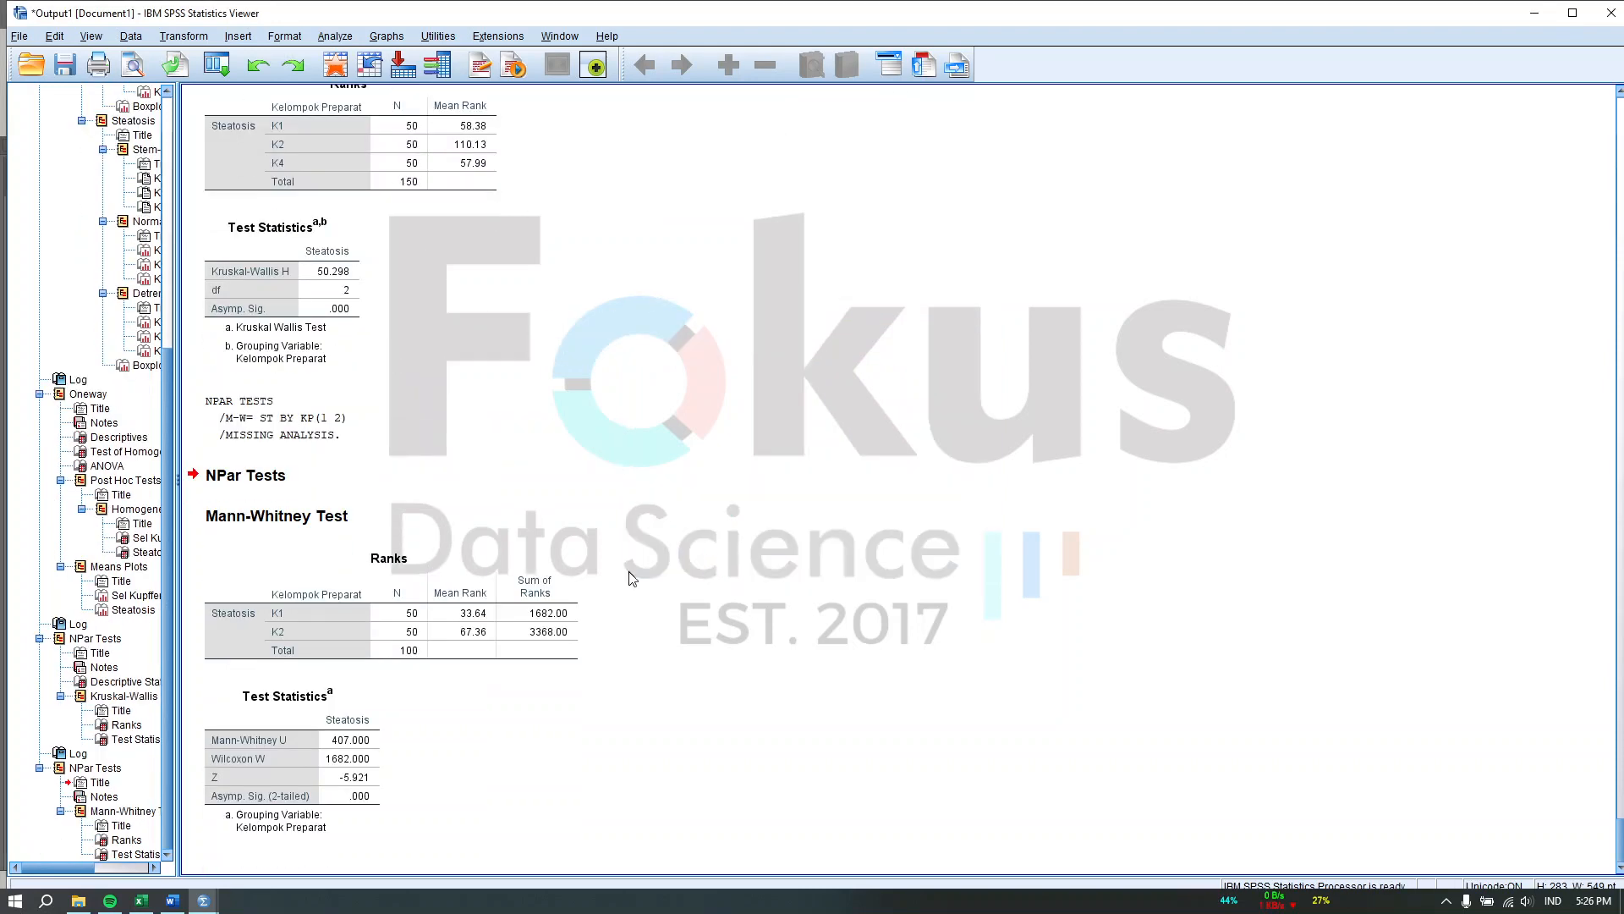
{"action": "left_click", "coordinate": [320, 765]}
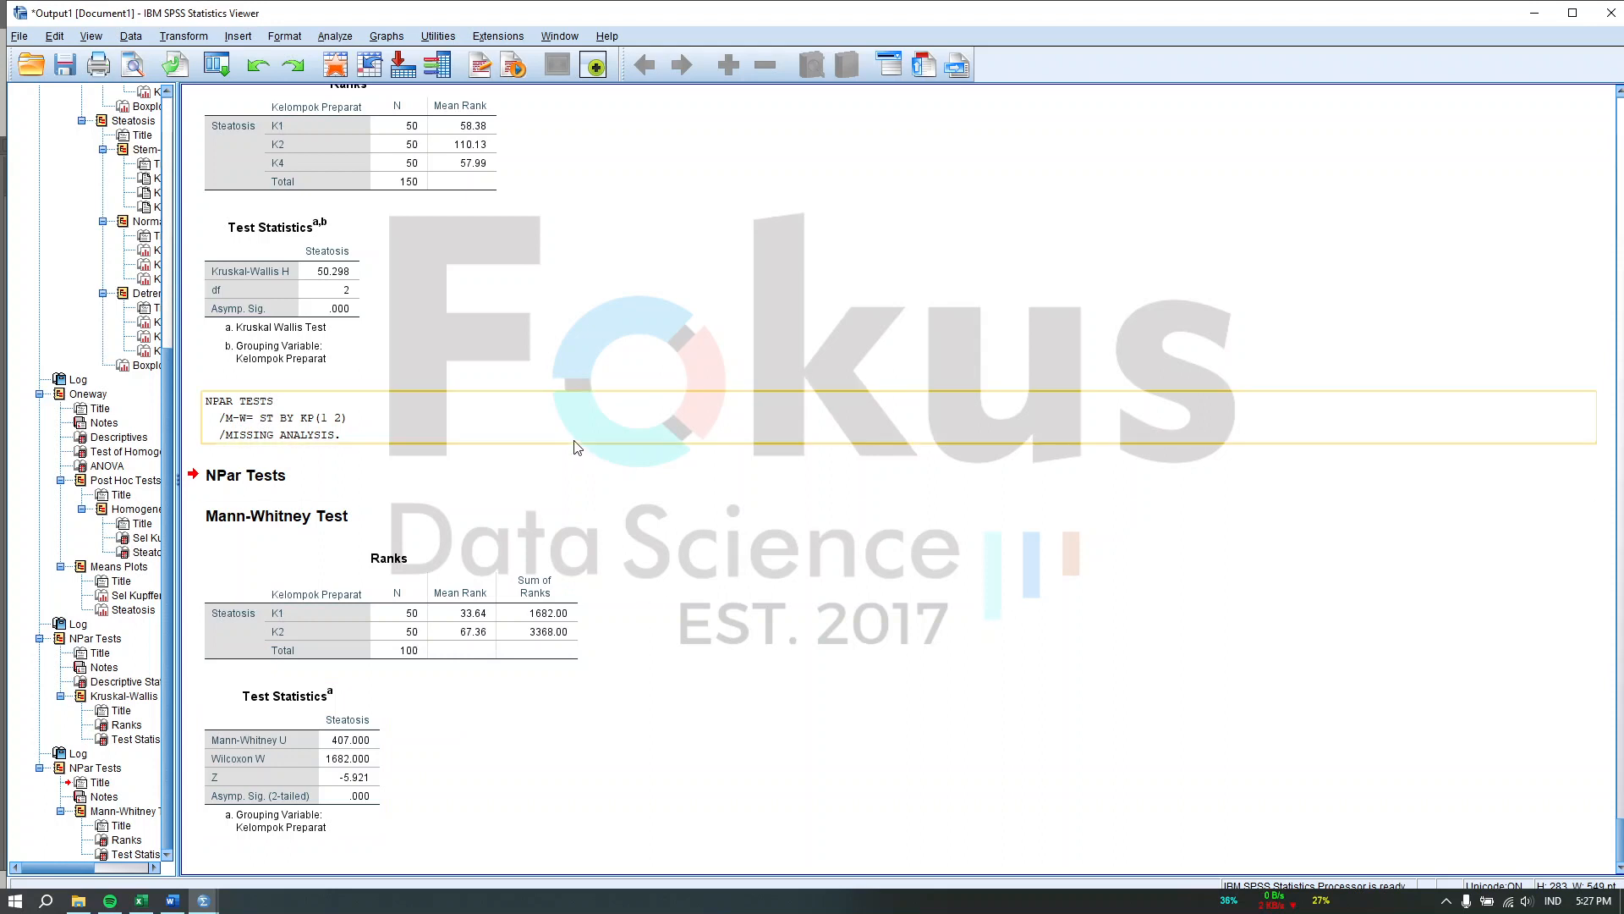
Step: Rerun the legacy Mann-Whitney U test on Steatosis with the compared groups set to 1 and 3
{"action": "left_click", "coordinate": [336, 38]}
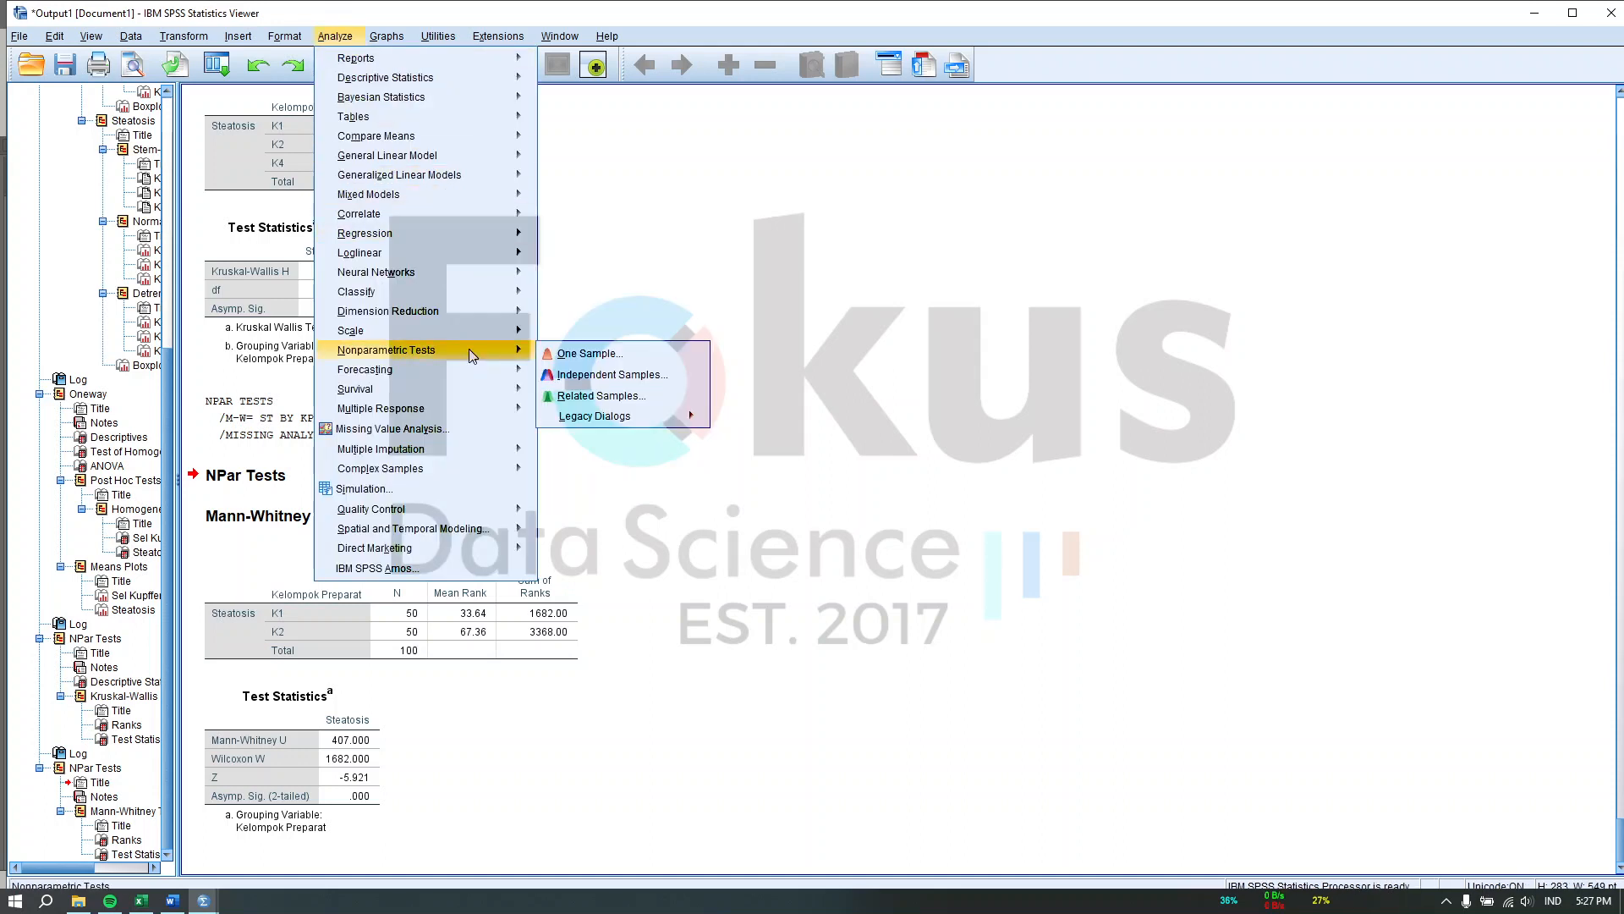
{"action": "left_click", "coordinate": [817, 503]}
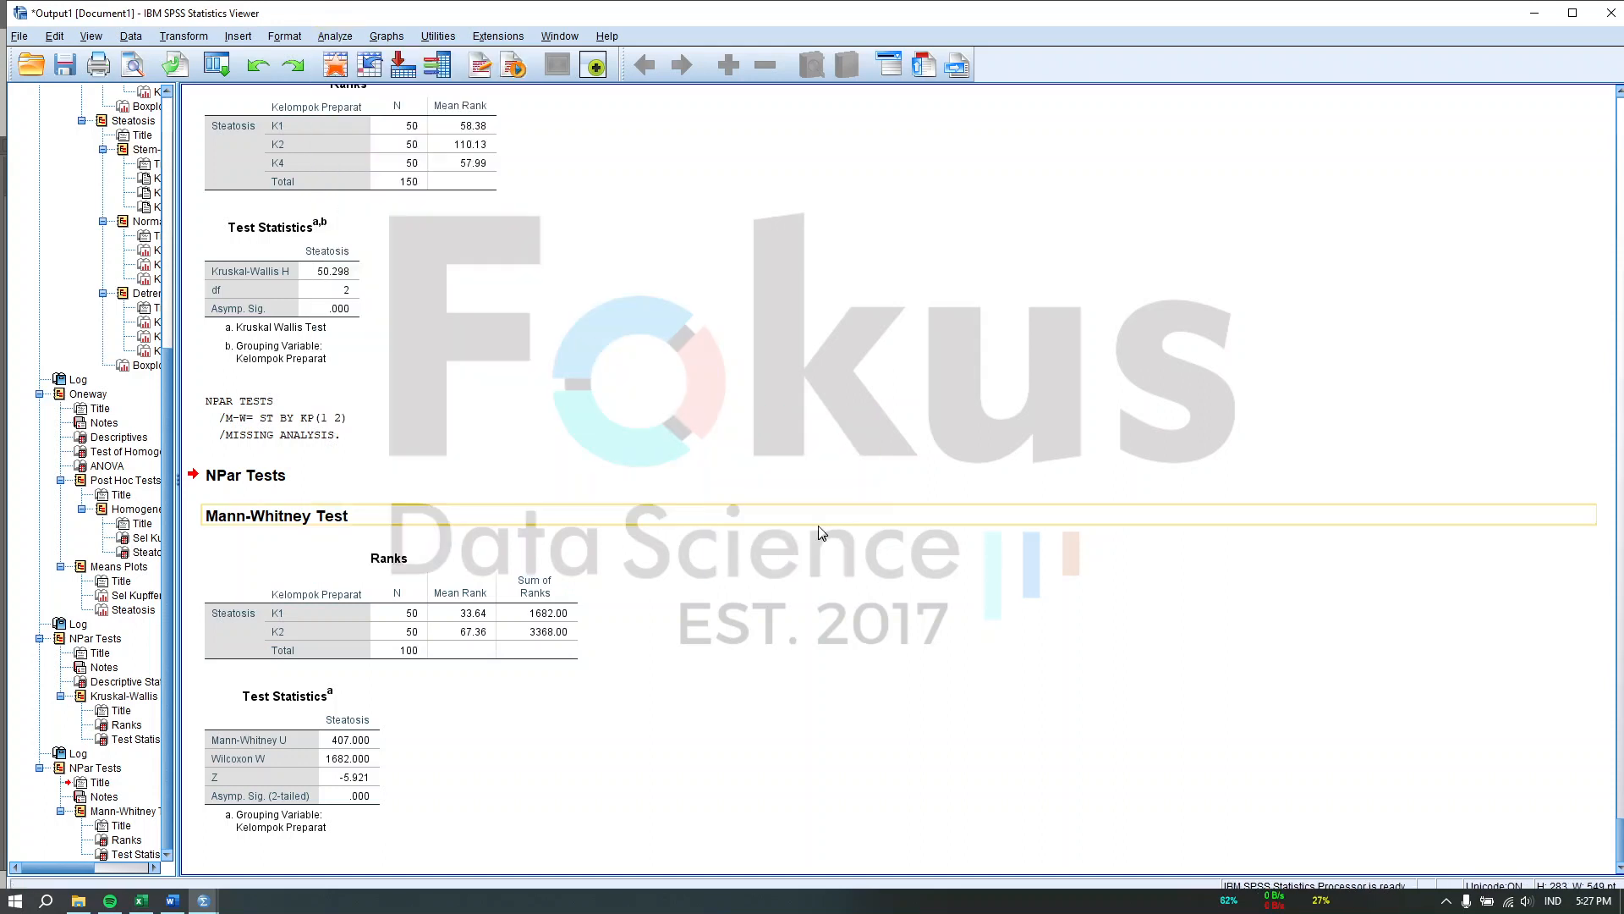
{"action": "left_click", "coordinate": [837, 449]}
{"action": "left_click", "coordinate": [849, 475]}
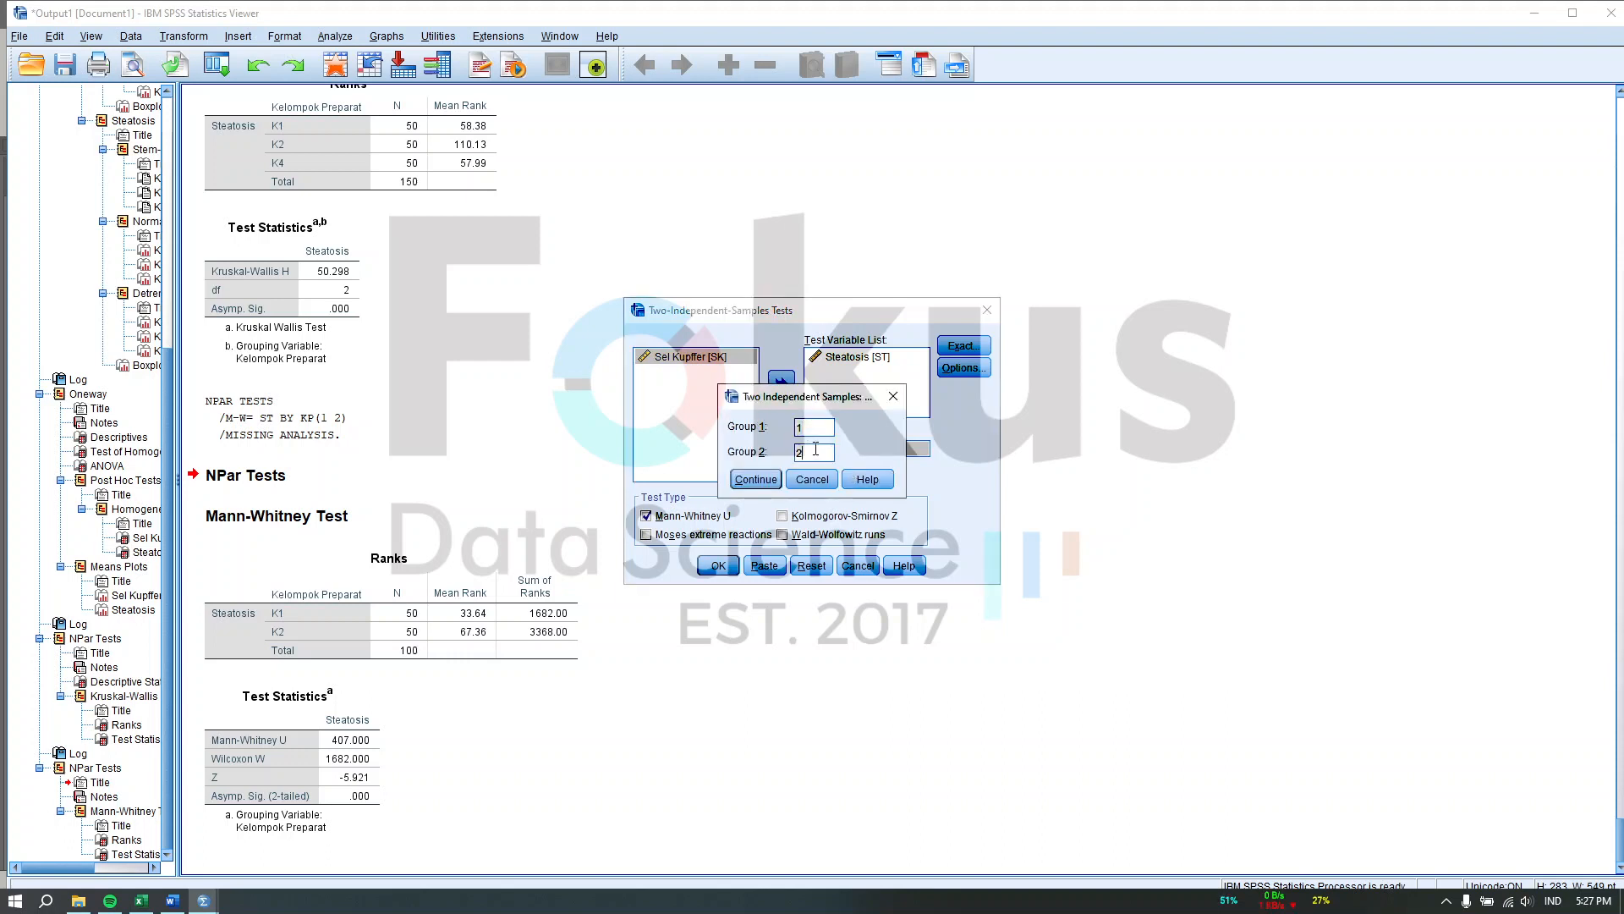
{"action": "left_click", "coordinate": [816, 451]}
{"action": "key", "text": "BackSpace"}
{"action": "type", "text": "4"}
{"action": "key", "text": "BackSpace"}
{"action": "type", "text": "3"}
{"action": "left_click", "coordinate": [758, 481]}
{"action": "left_click", "coordinate": [719, 566]}
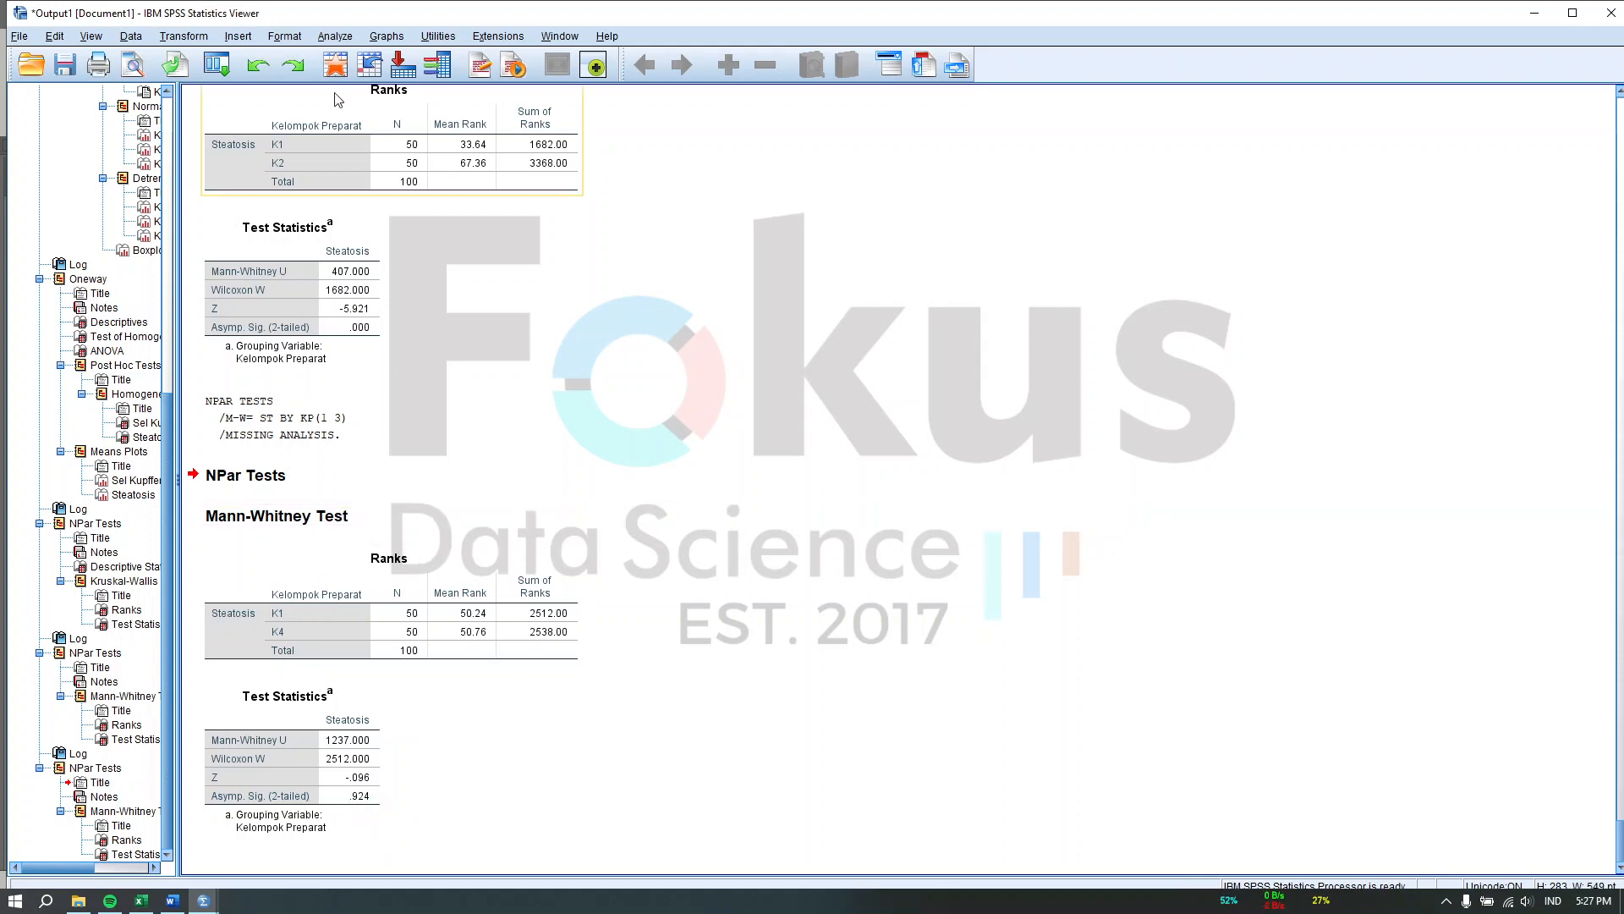
Step: Run another Mann-Whitney U test on Steatosis comparing groups 2 and 3, and check its output tables
{"action": "left_click", "coordinate": [339, 38]}
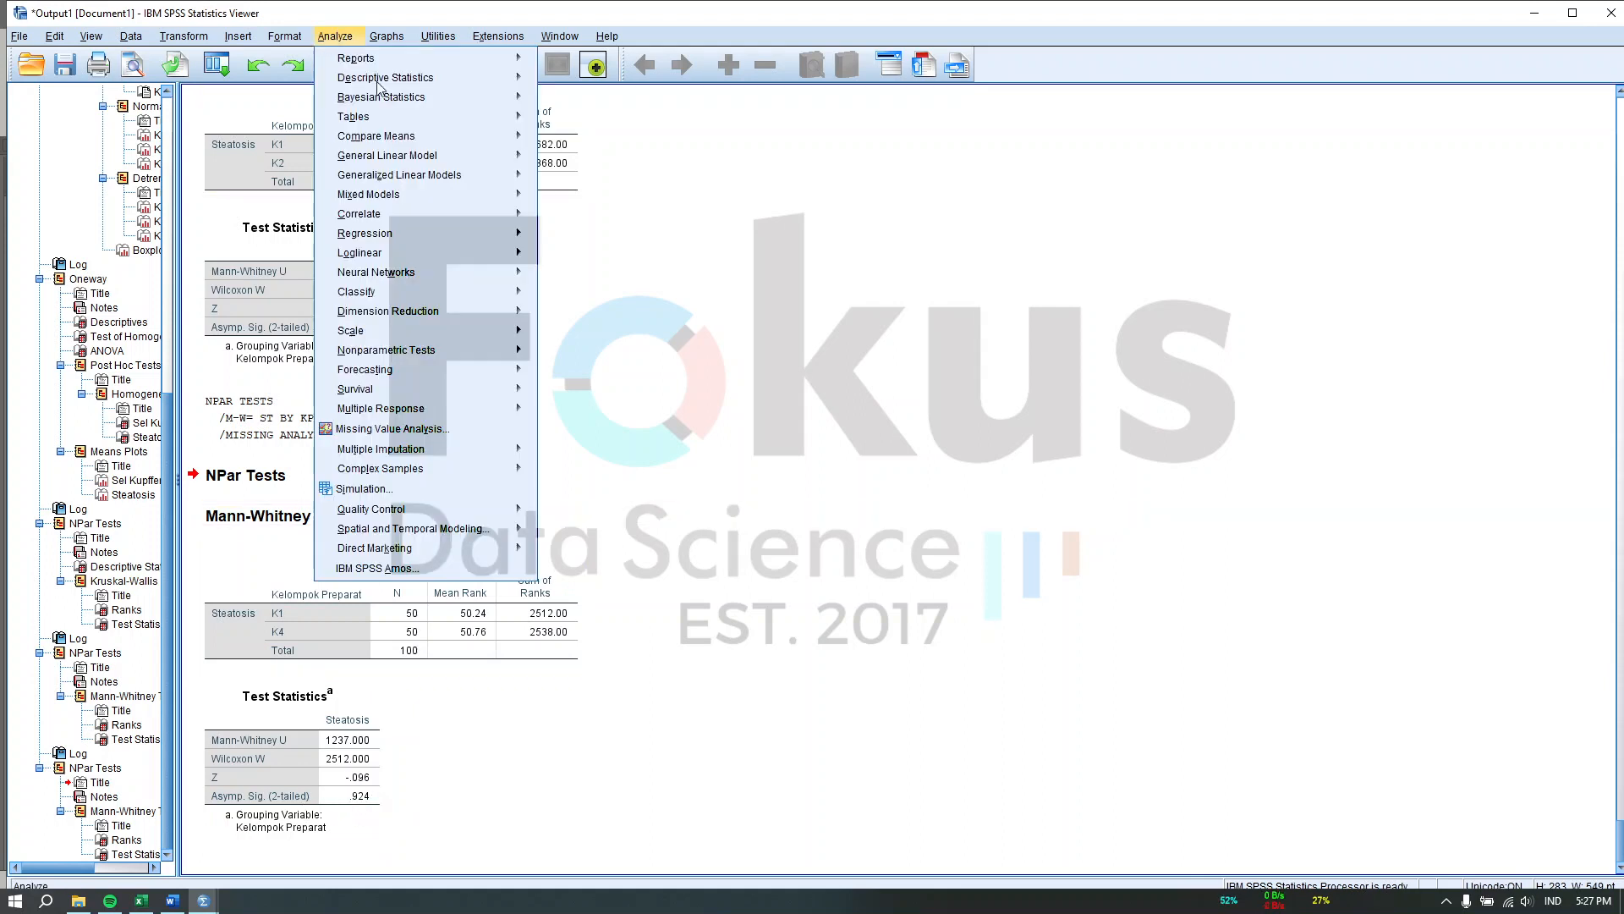
{"action": "mouse_move", "coordinate": [454, 354]}
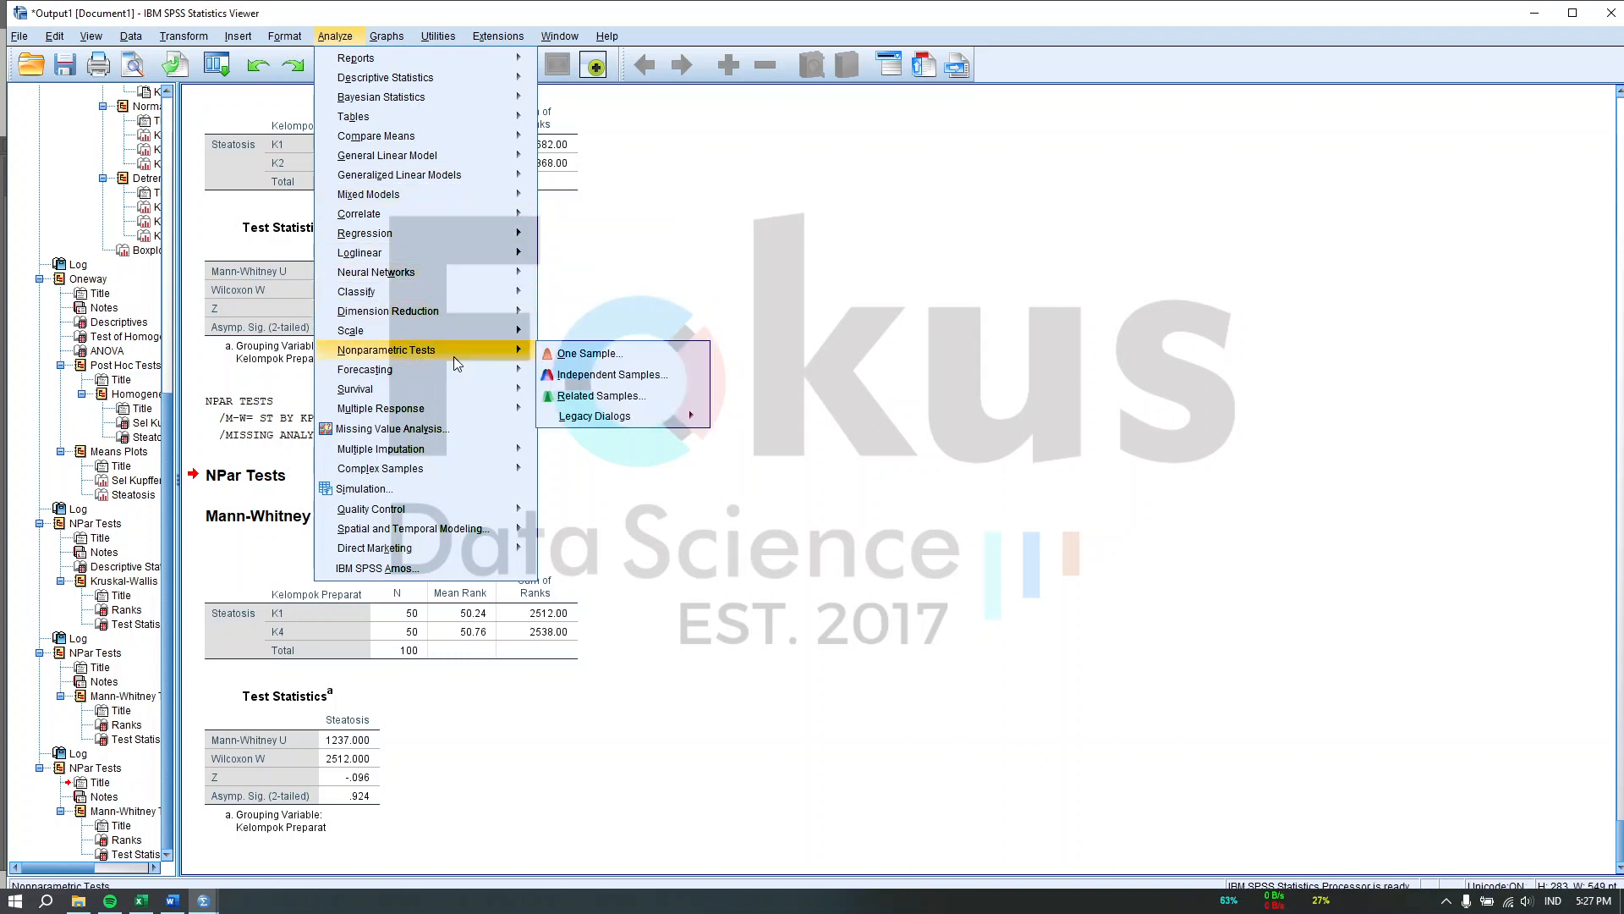
{"action": "mouse_move", "coordinate": [623, 418]}
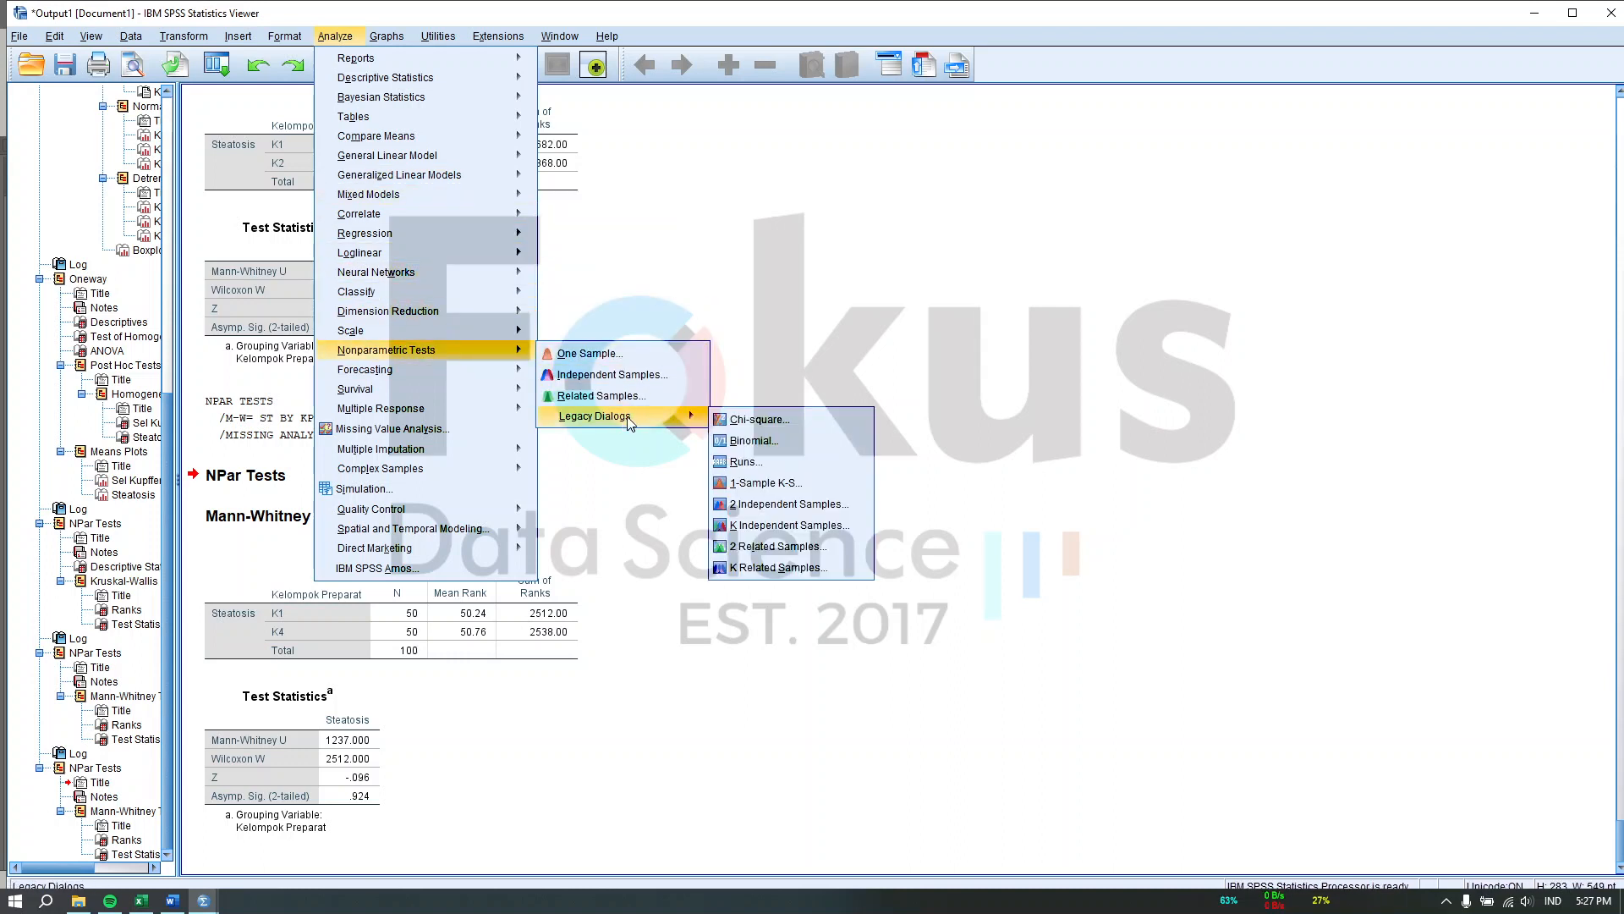
{"action": "left_click", "coordinate": [787, 504]}
{"action": "left_click", "coordinate": [844, 471]}
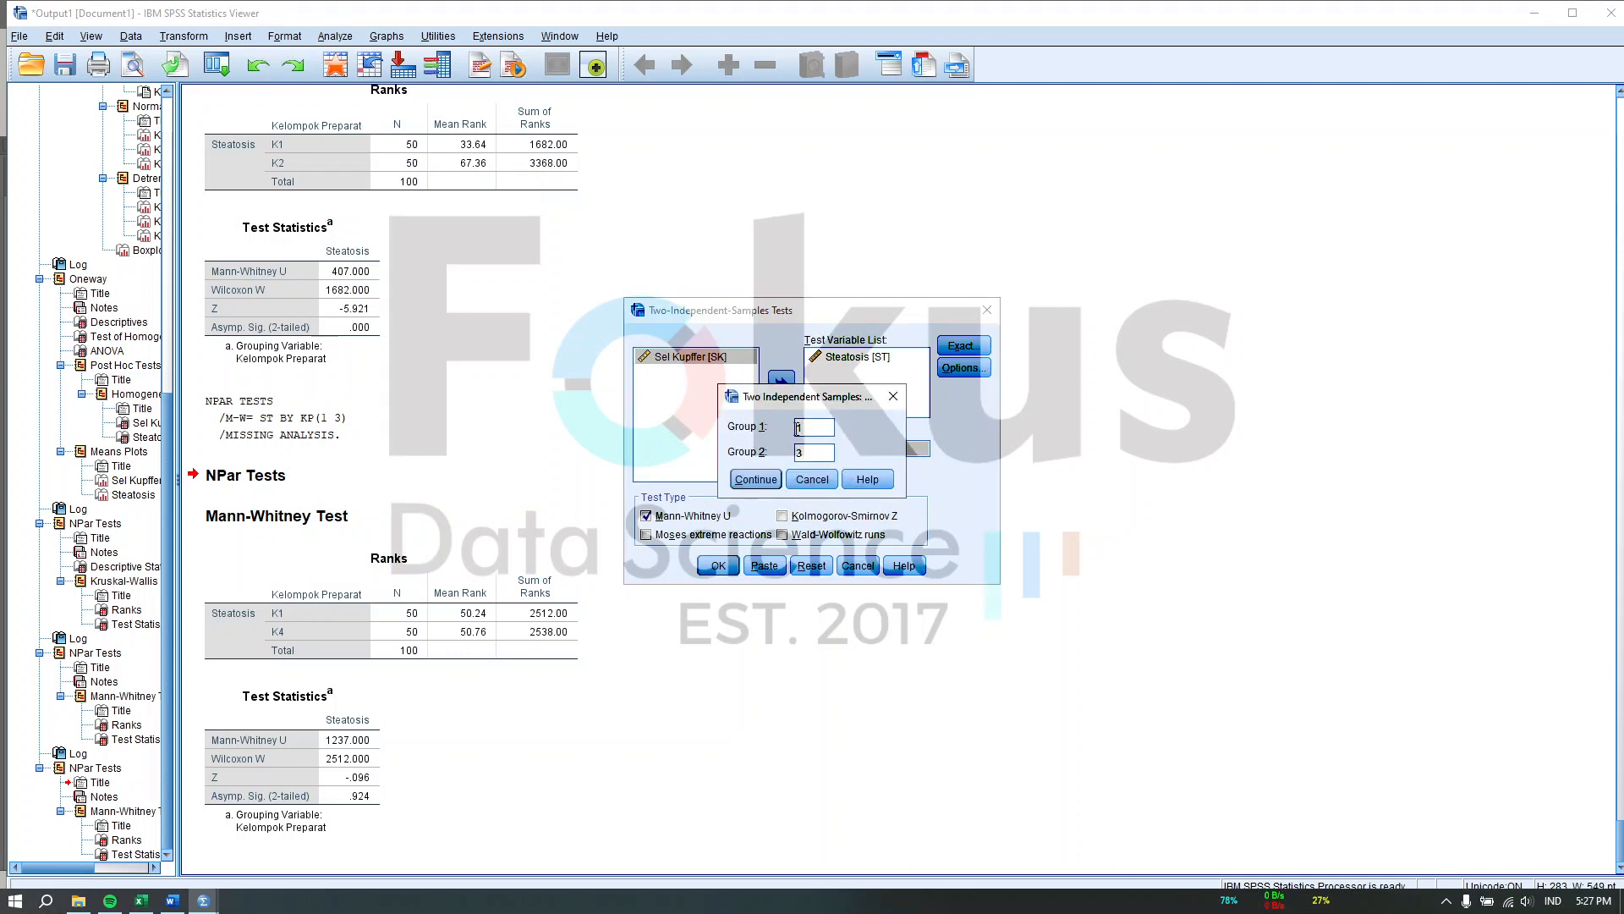
{"action": "type", "text": "2"}
{"action": "left_click", "coordinate": [771, 480]}
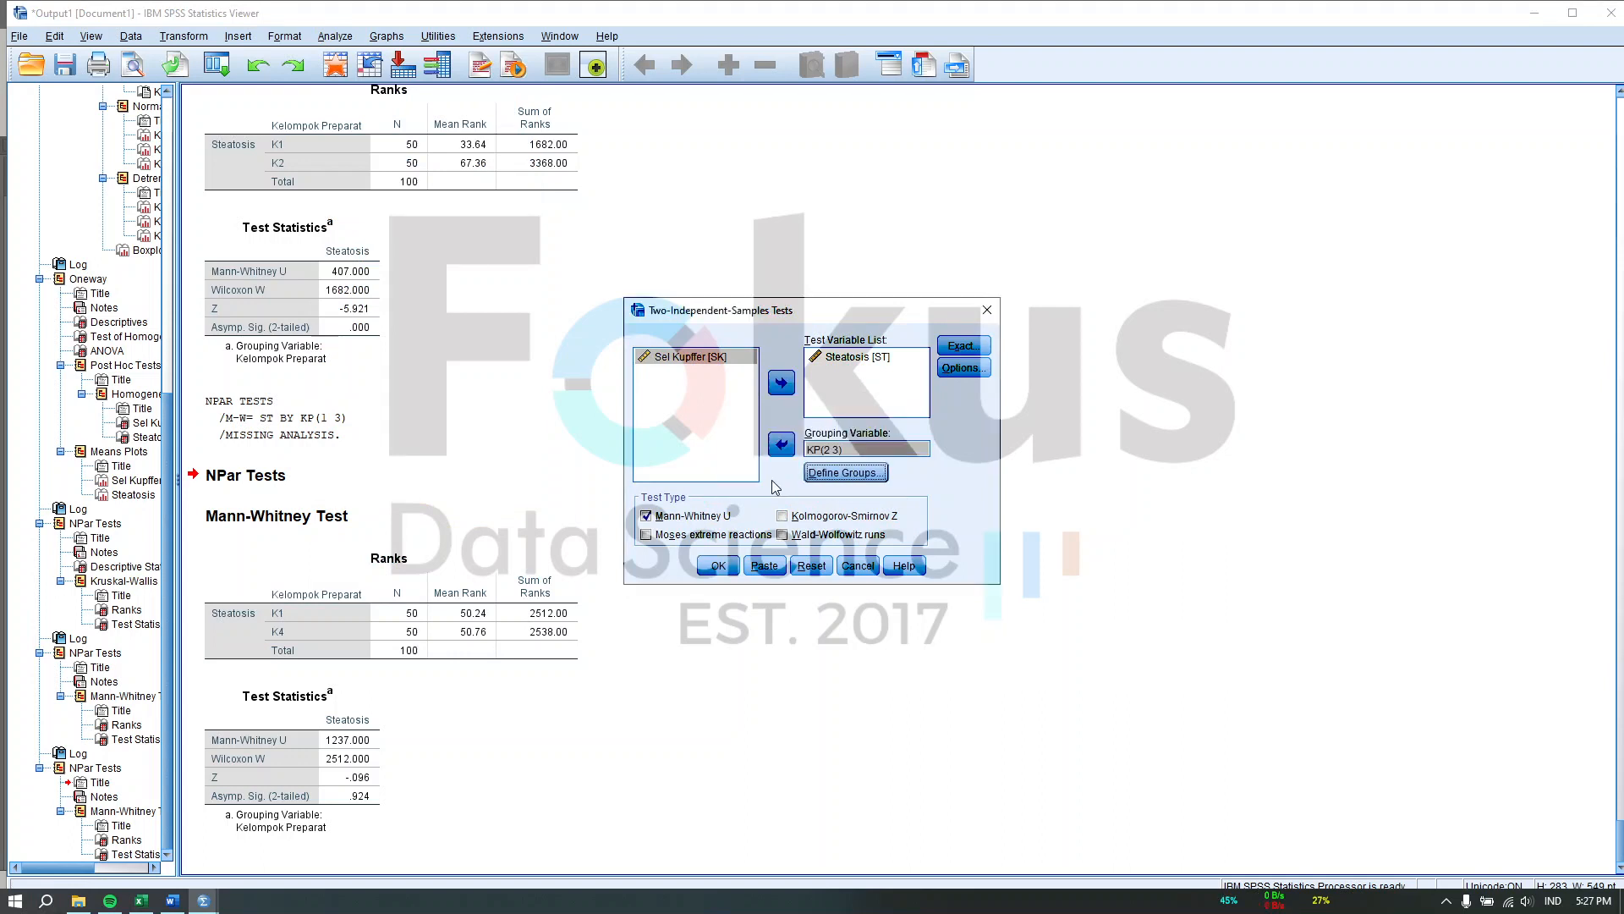
{"action": "left_click", "coordinate": [716, 572]}
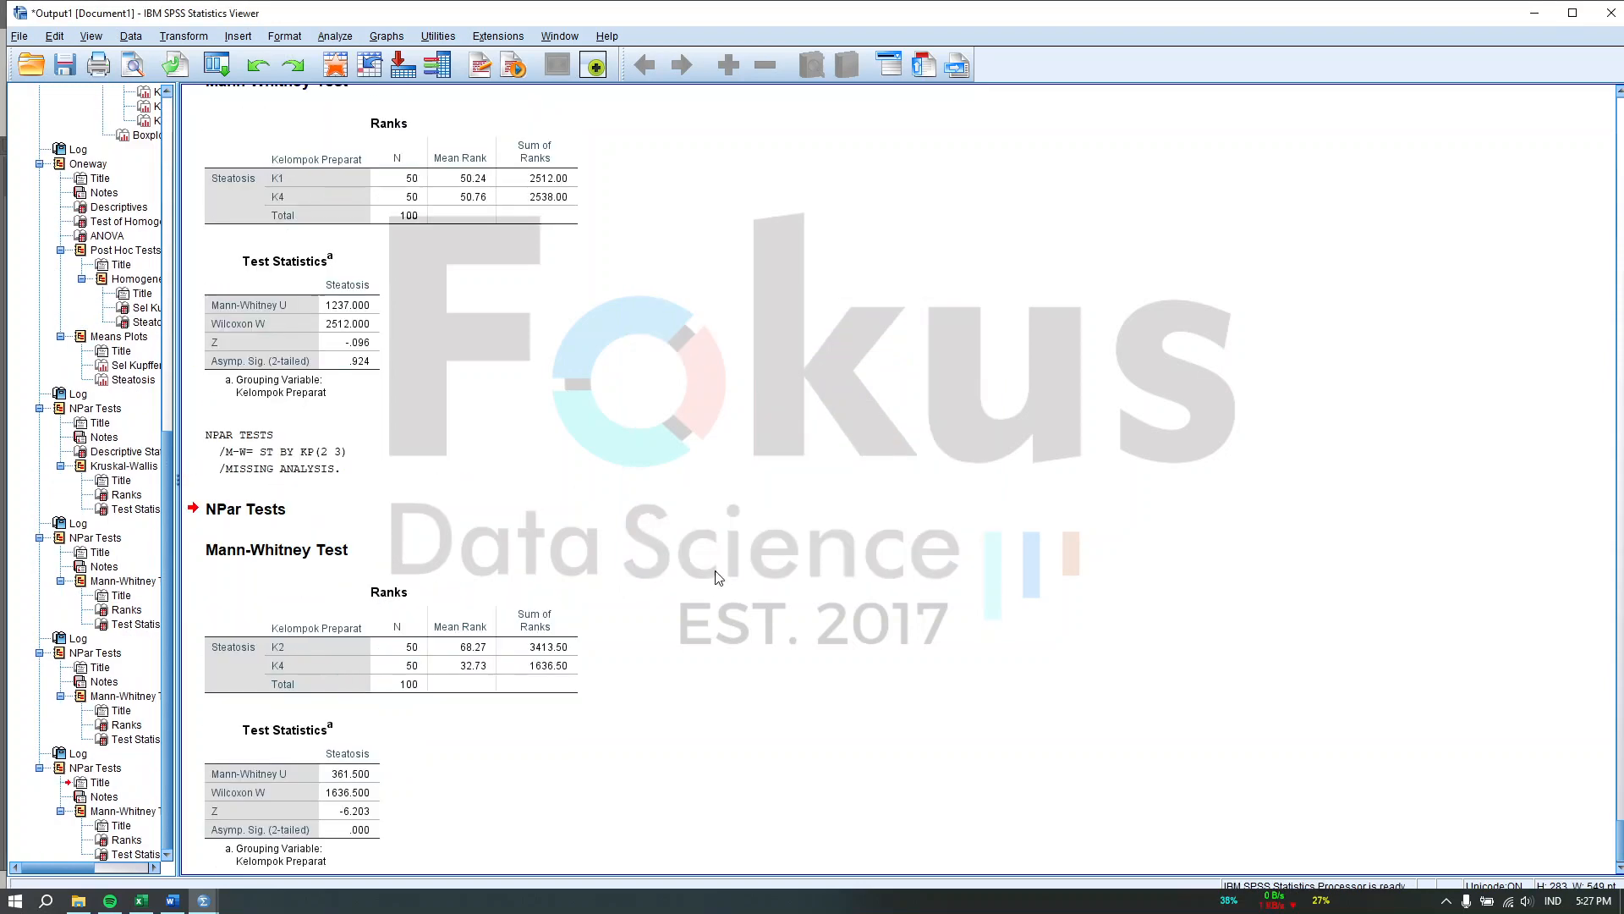
{"action": "scroll", "coordinate": [717, 577], "scroll_direction": "down", "scroll_amount": 1}
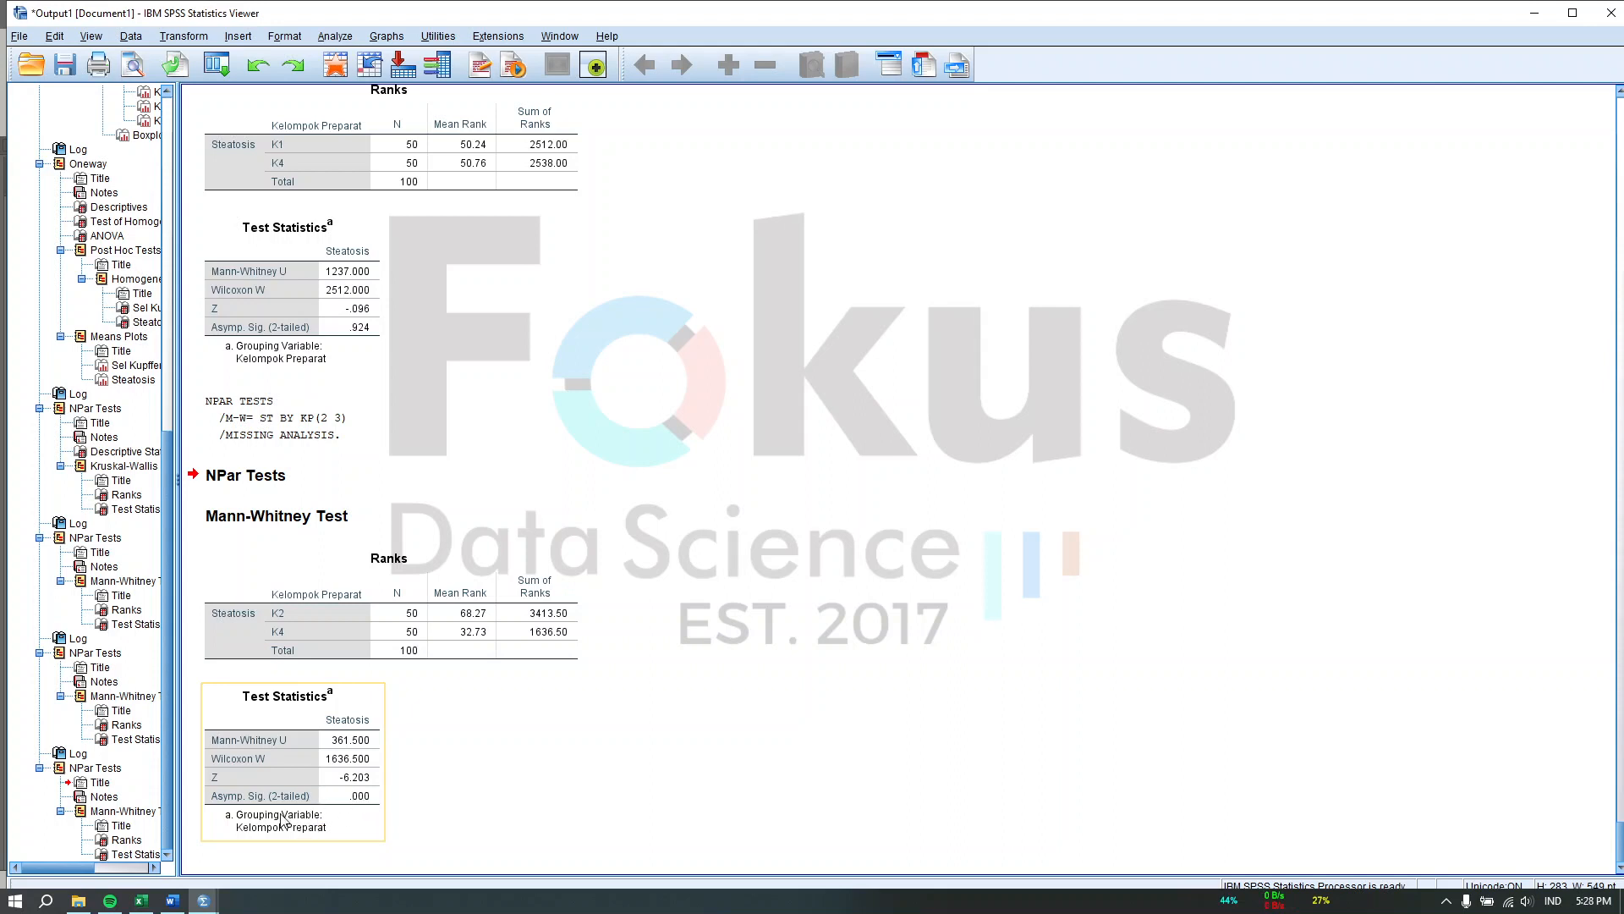
{"action": "scroll", "coordinate": [361, 554], "scroll_direction": "up", "scroll_amount": 3}
{"action": "scroll", "coordinate": [358, 552], "scroll_direction": "down", "scroll_amount": 3}
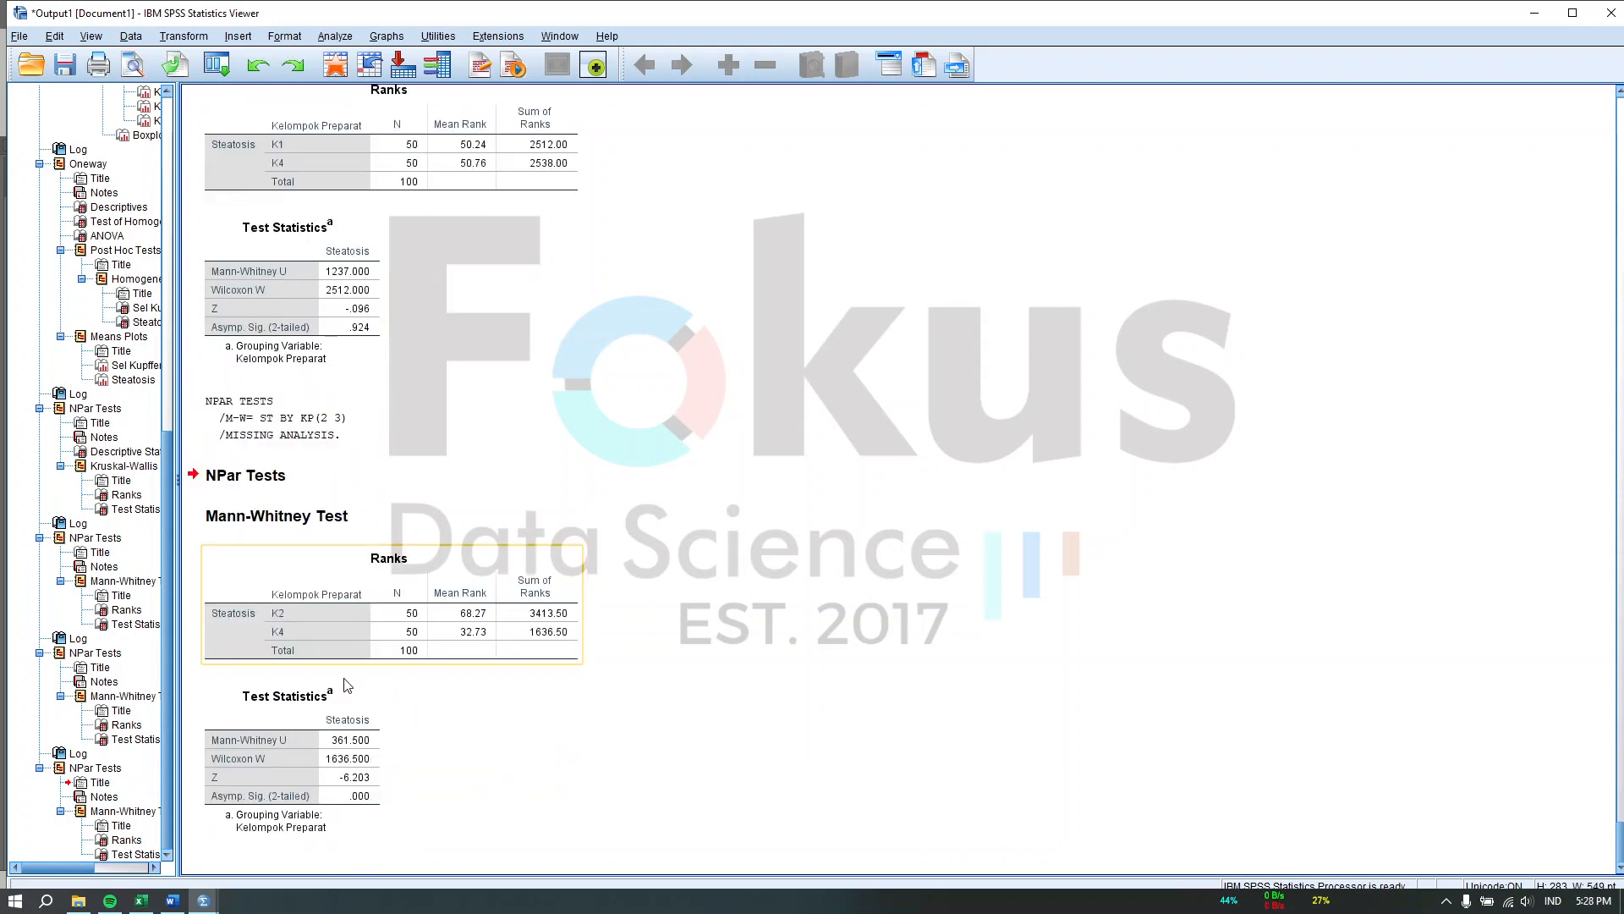
Step: Switch to the Word interpretation document and enlarge the Mann-Whitney section to 120% zoom
{"action": "left_click", "coordinate": [178, 903]}
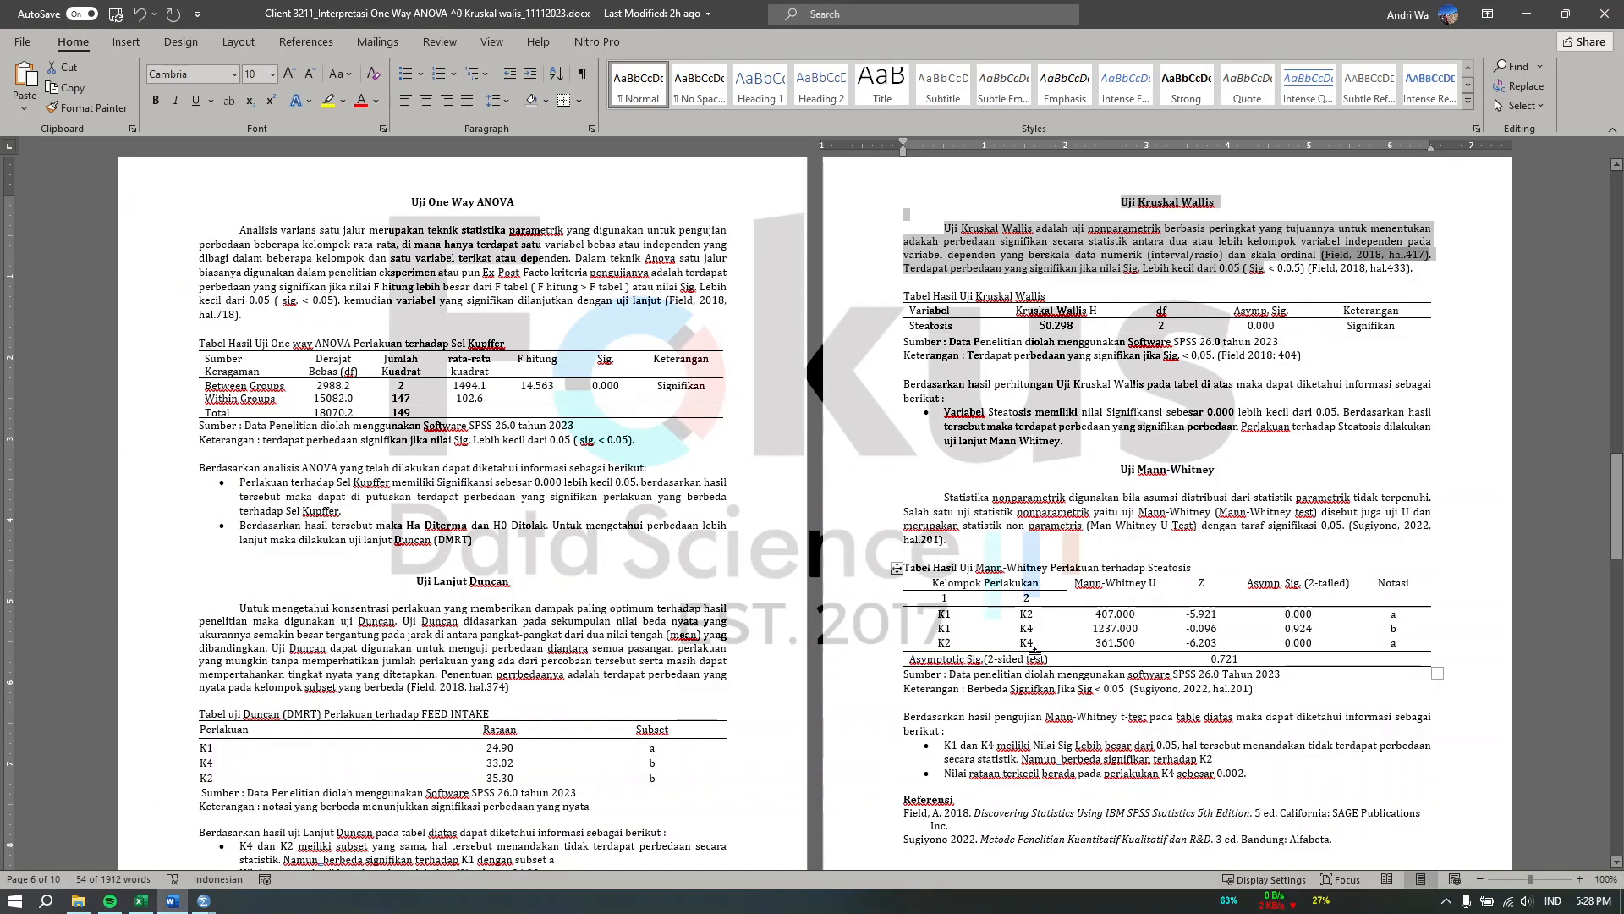
{"action": "scroll", "coordinate": [1034, 652], "scroll_direction": "down", "scroll_amount": 2}
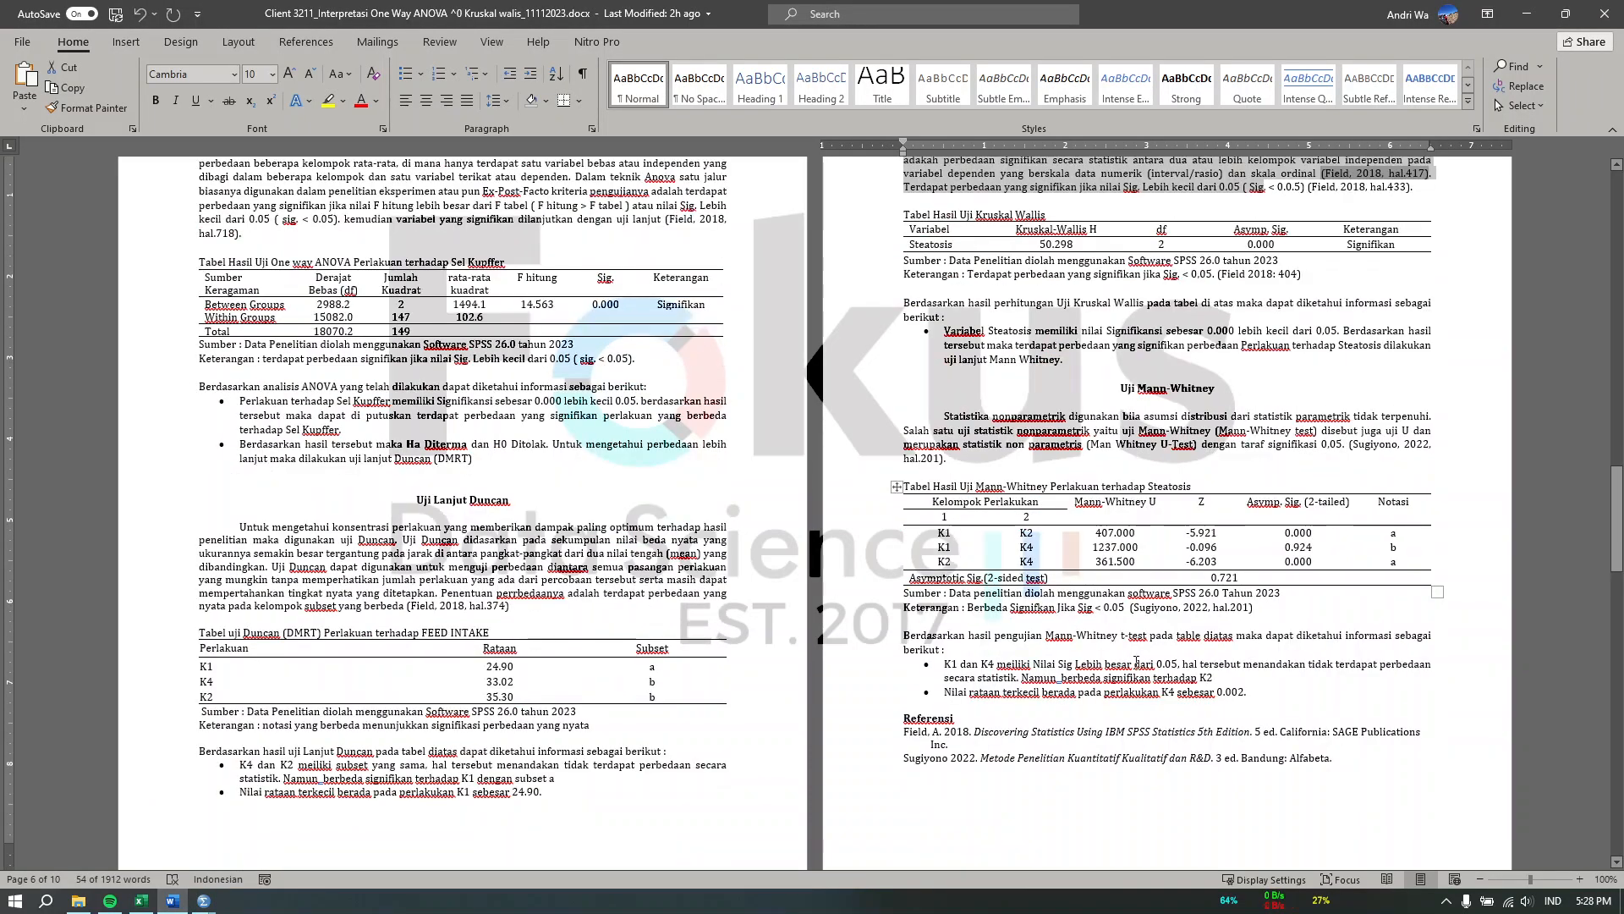
{"action": "left_click", "coordinate": [1335, 663]}
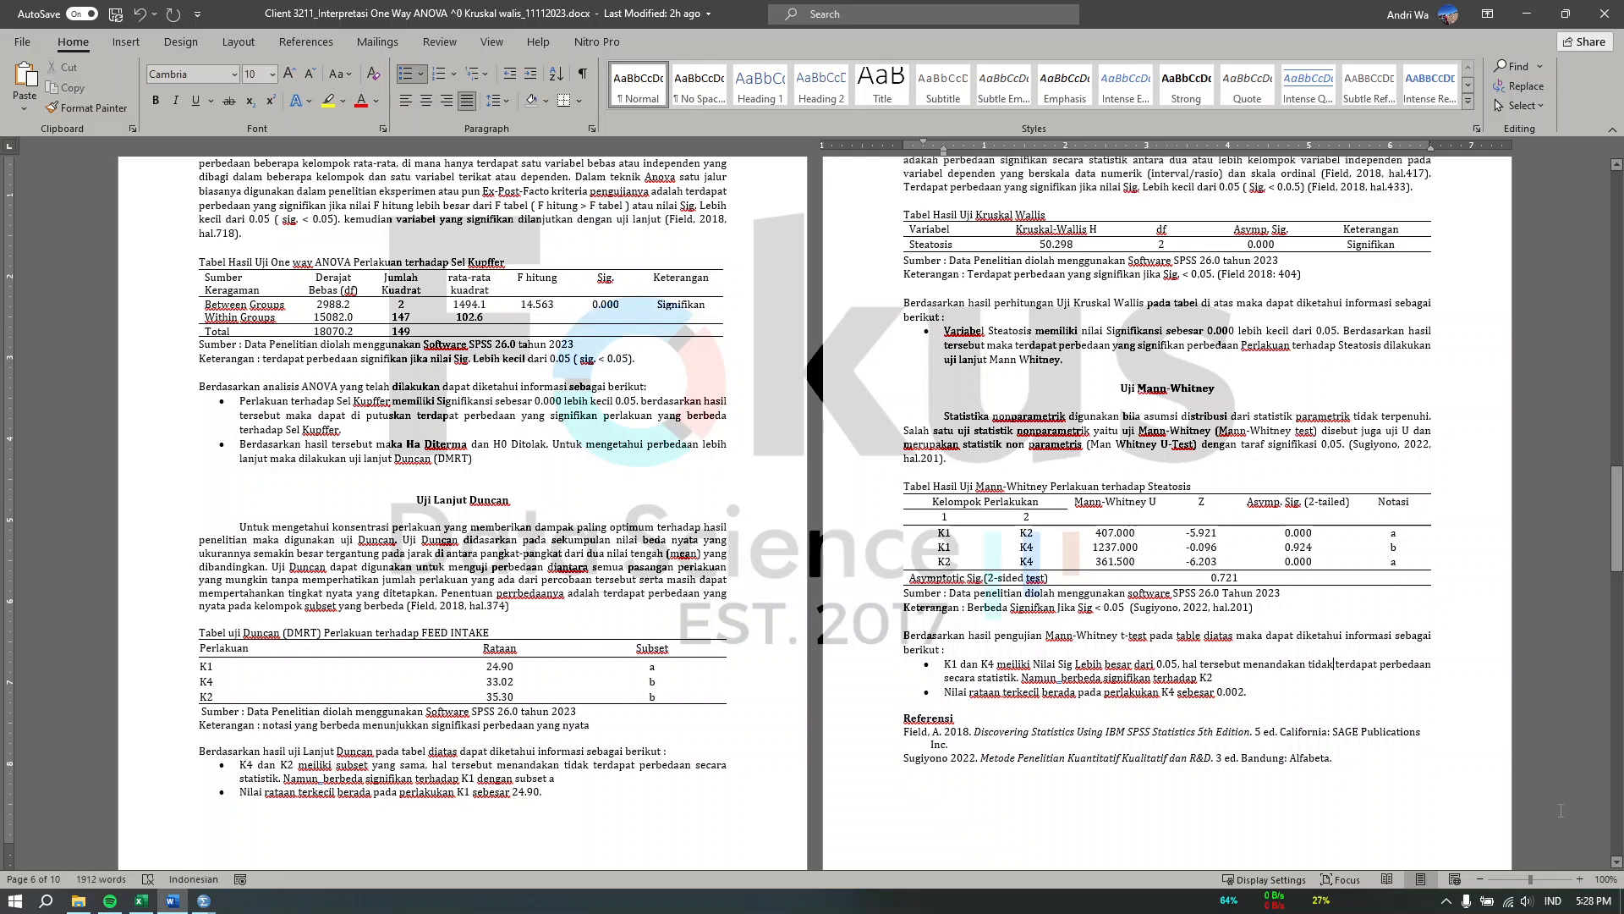
{"action": "left_click", "coordinate": [1363, 634]}
{"action": "left_click", "coordinate": [1579, 879]}
{"action": "left_click", "coordinate": [1579, 879]}
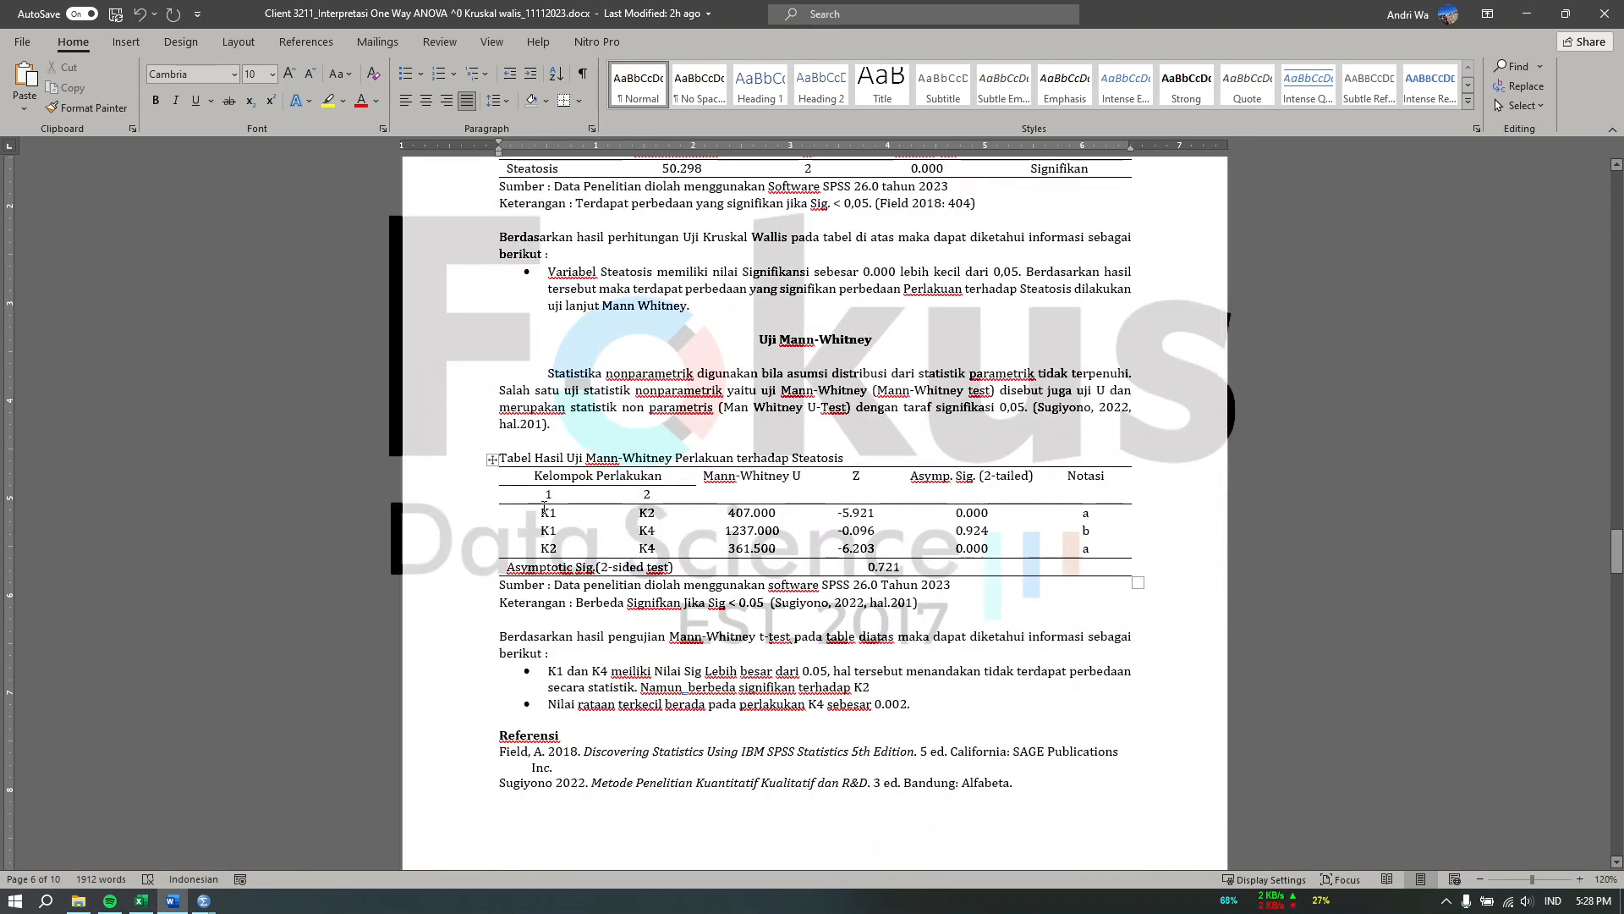
Step: Examine the Mann-Whitney table row by row, matching the pairs K1–K2, K1–K4 and K2–K4 with their two-tailed significance
{"action": "left_click_drag", "start_coordinate": [545, 507], "coordinate": [647, 509]}
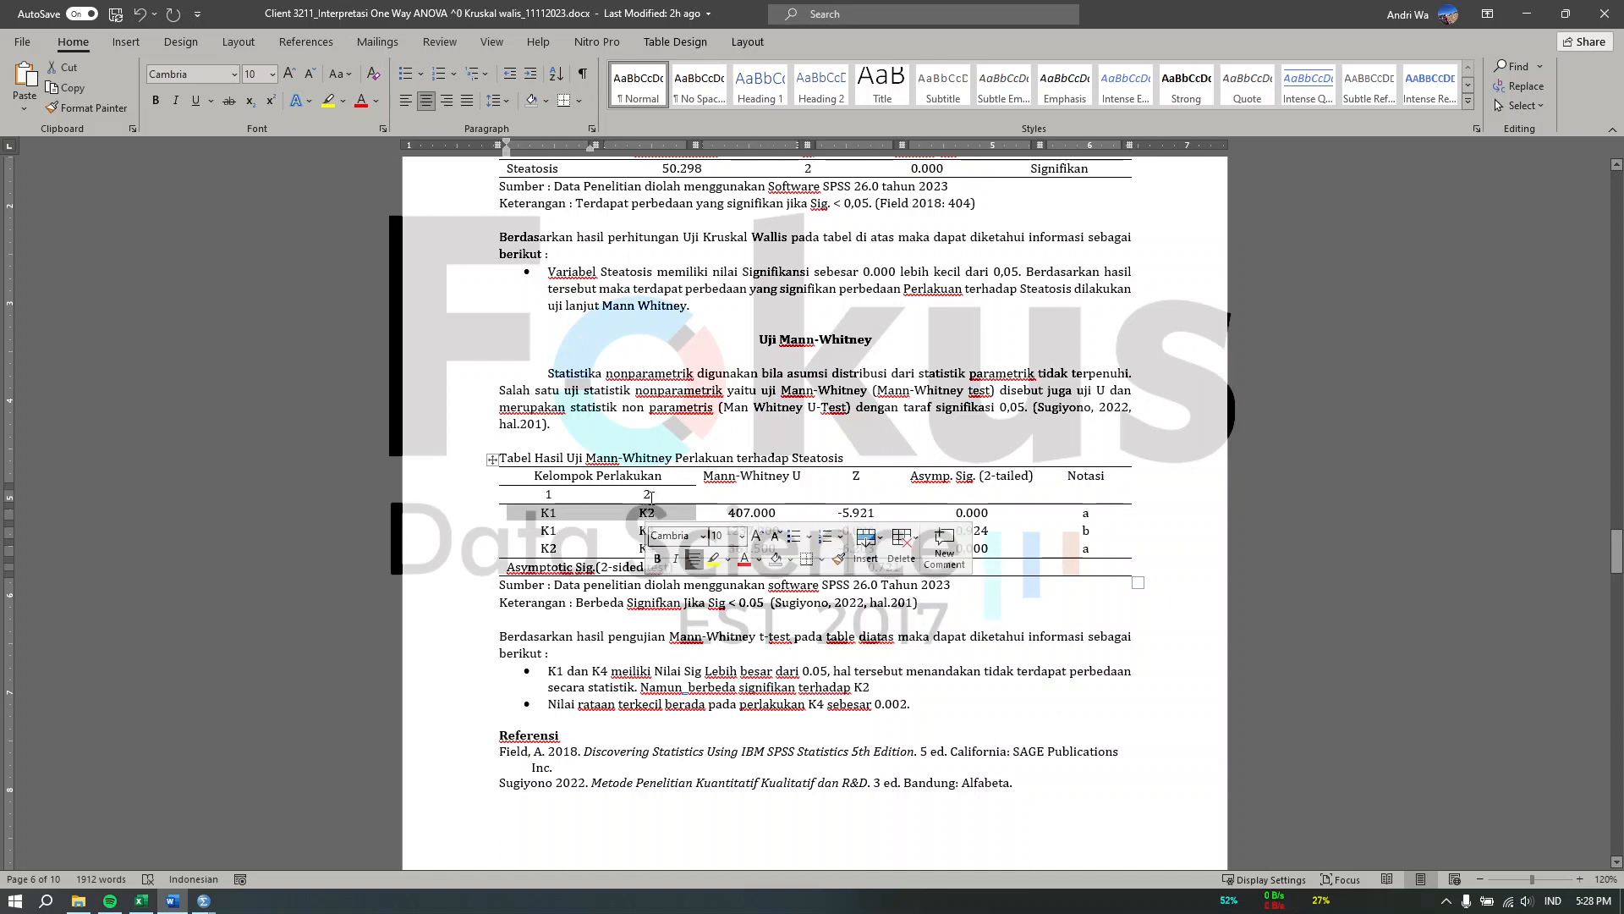
{"action": "left_click", "coordinate": [960, 510]}
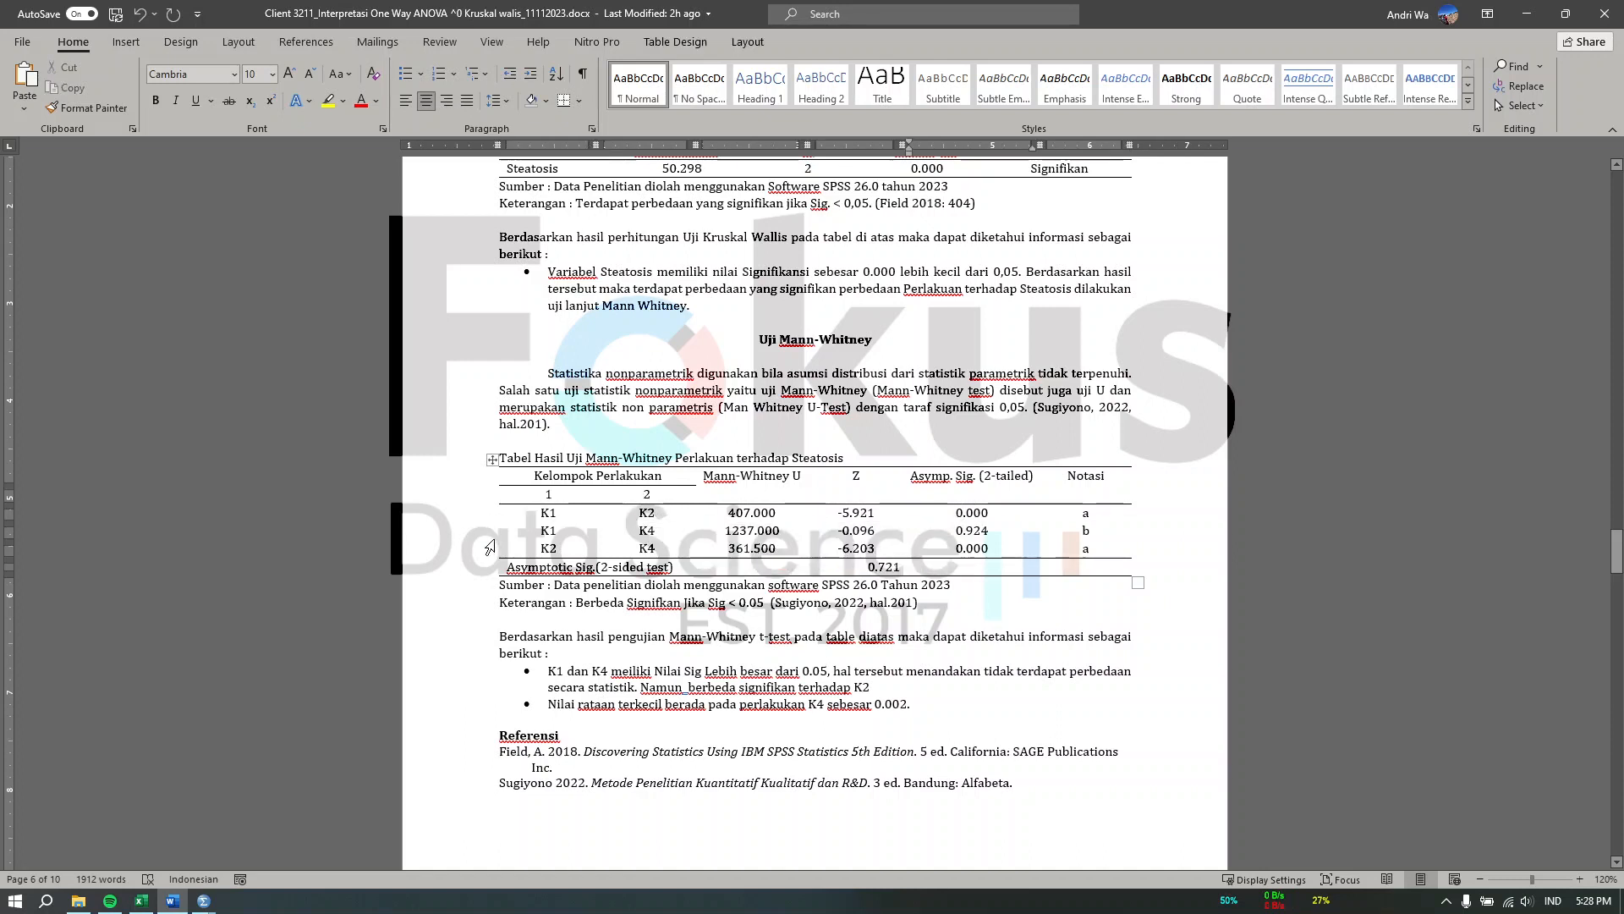
{"action": "left_click_drag", "start_coordinate": [543, 533], "coordinate": [652, 532]}
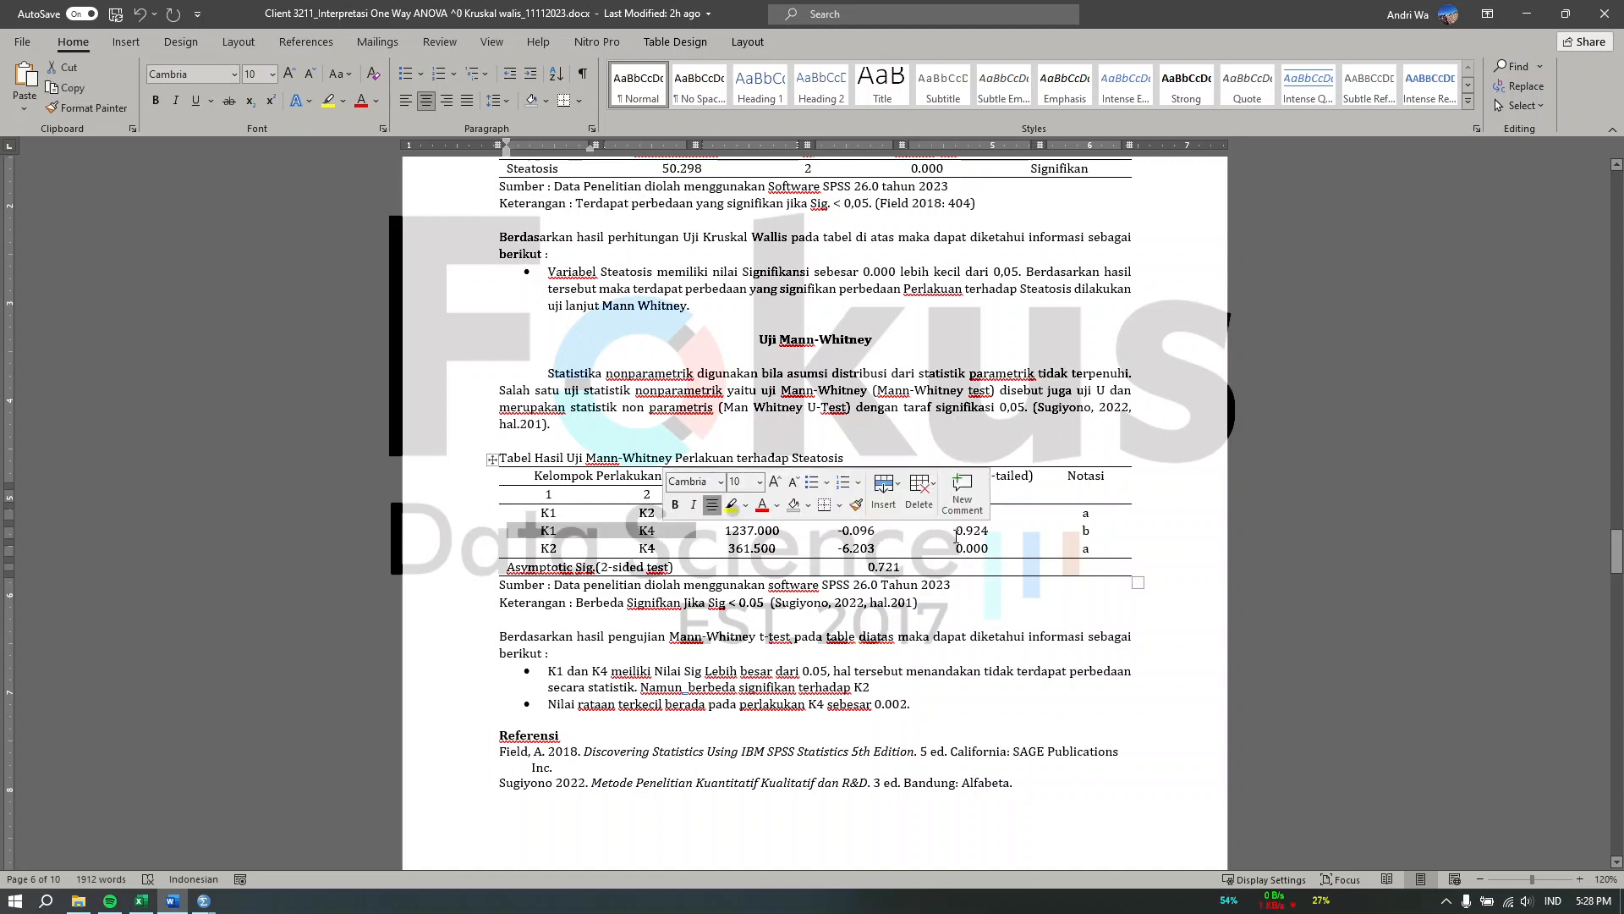
{"action": "left_click", "coordinate": [965, 533]}
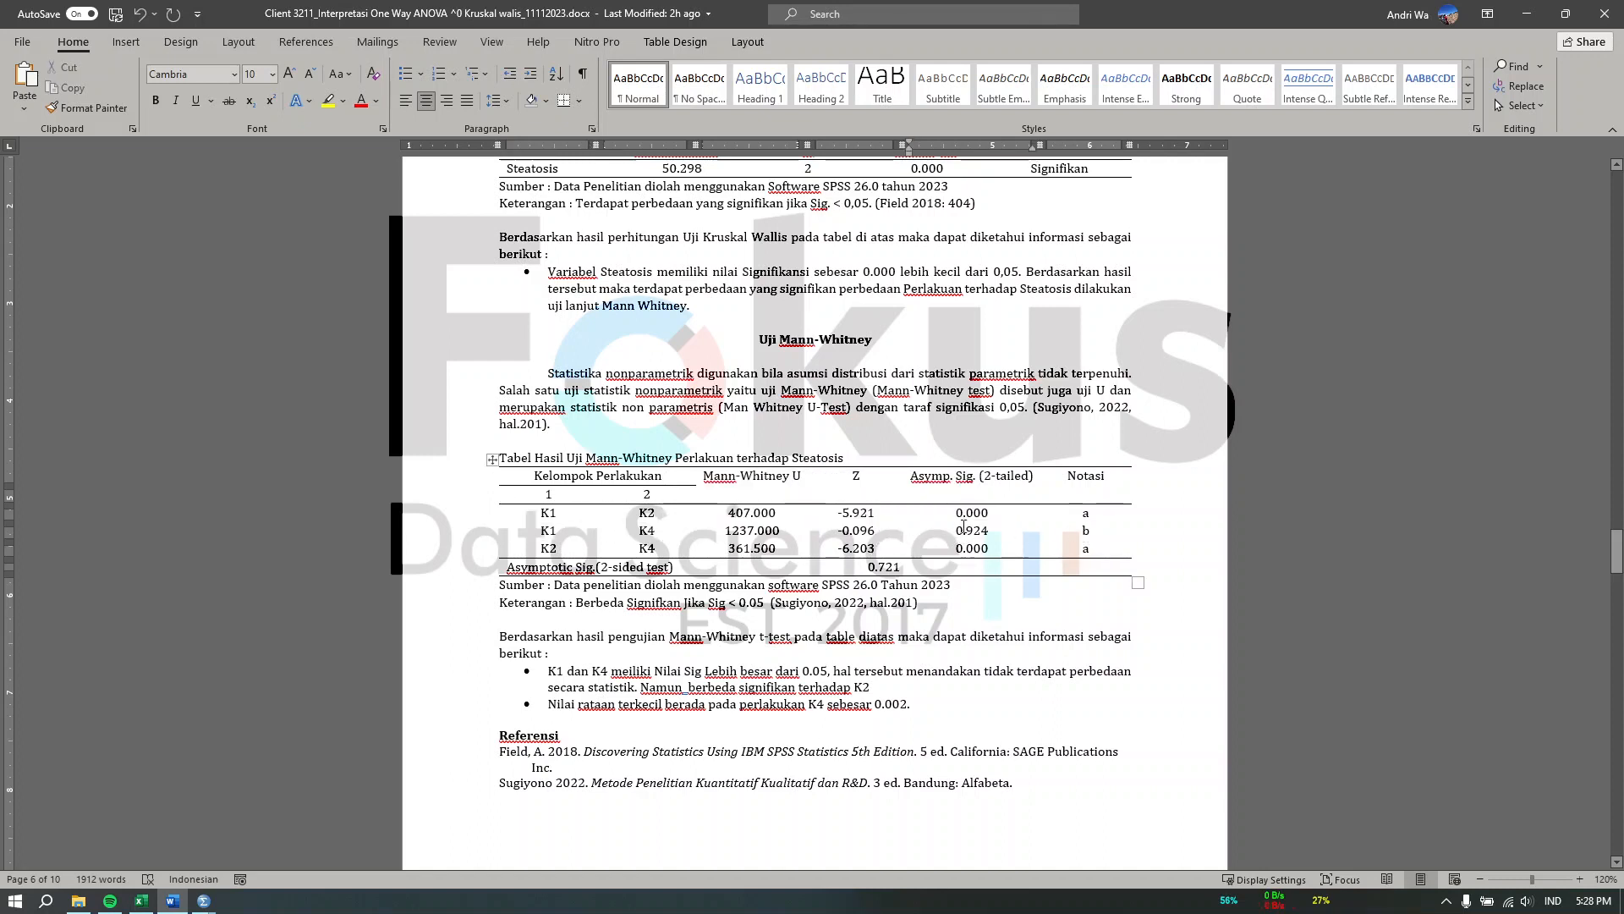
{"action": "left_click_drag", "start_coordinate": [537, 548], "coordinate": [641, 551]}
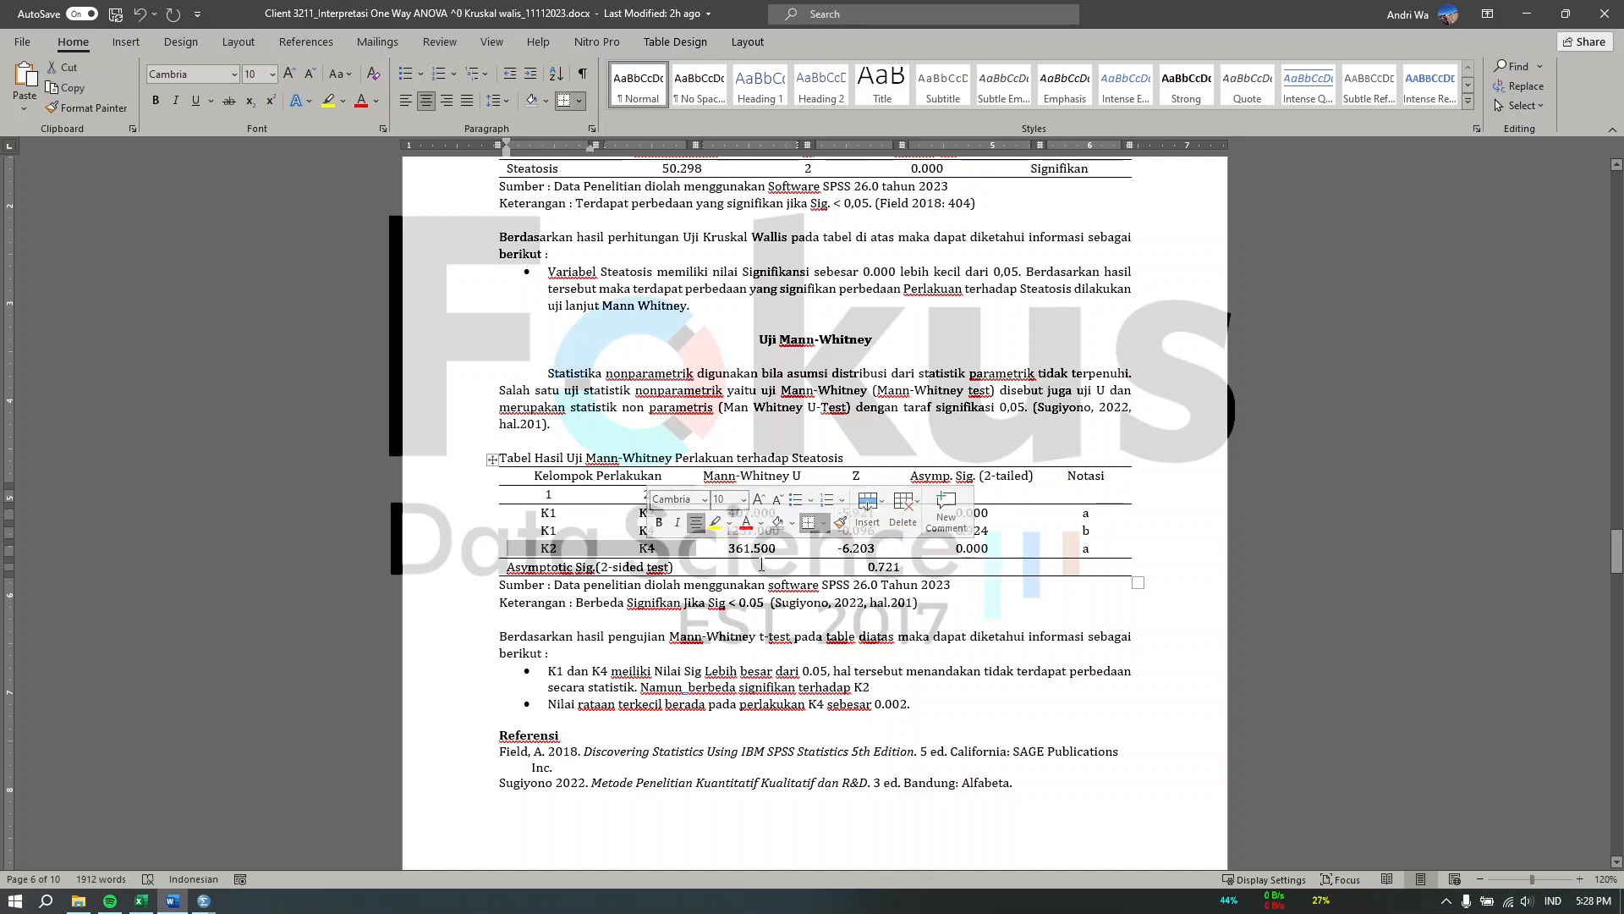
{"action": "left_click", "coordinate": [784, 557]}
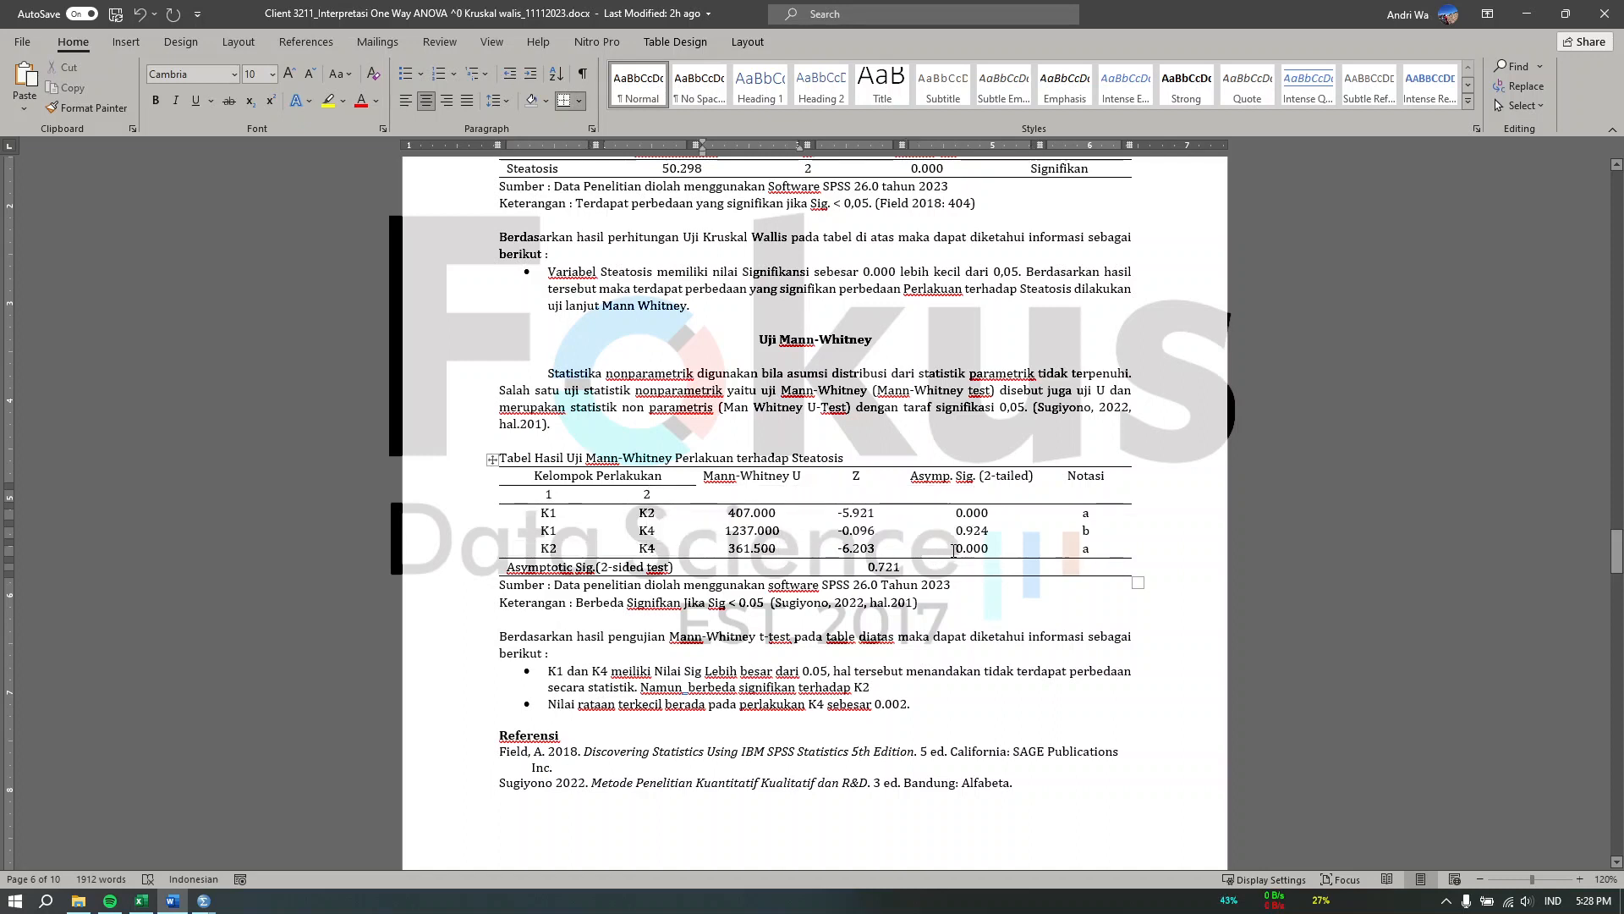
{"action": "left_click_drag", "start_coordinate": [958, 550], "coordinate": [1000, 551]}
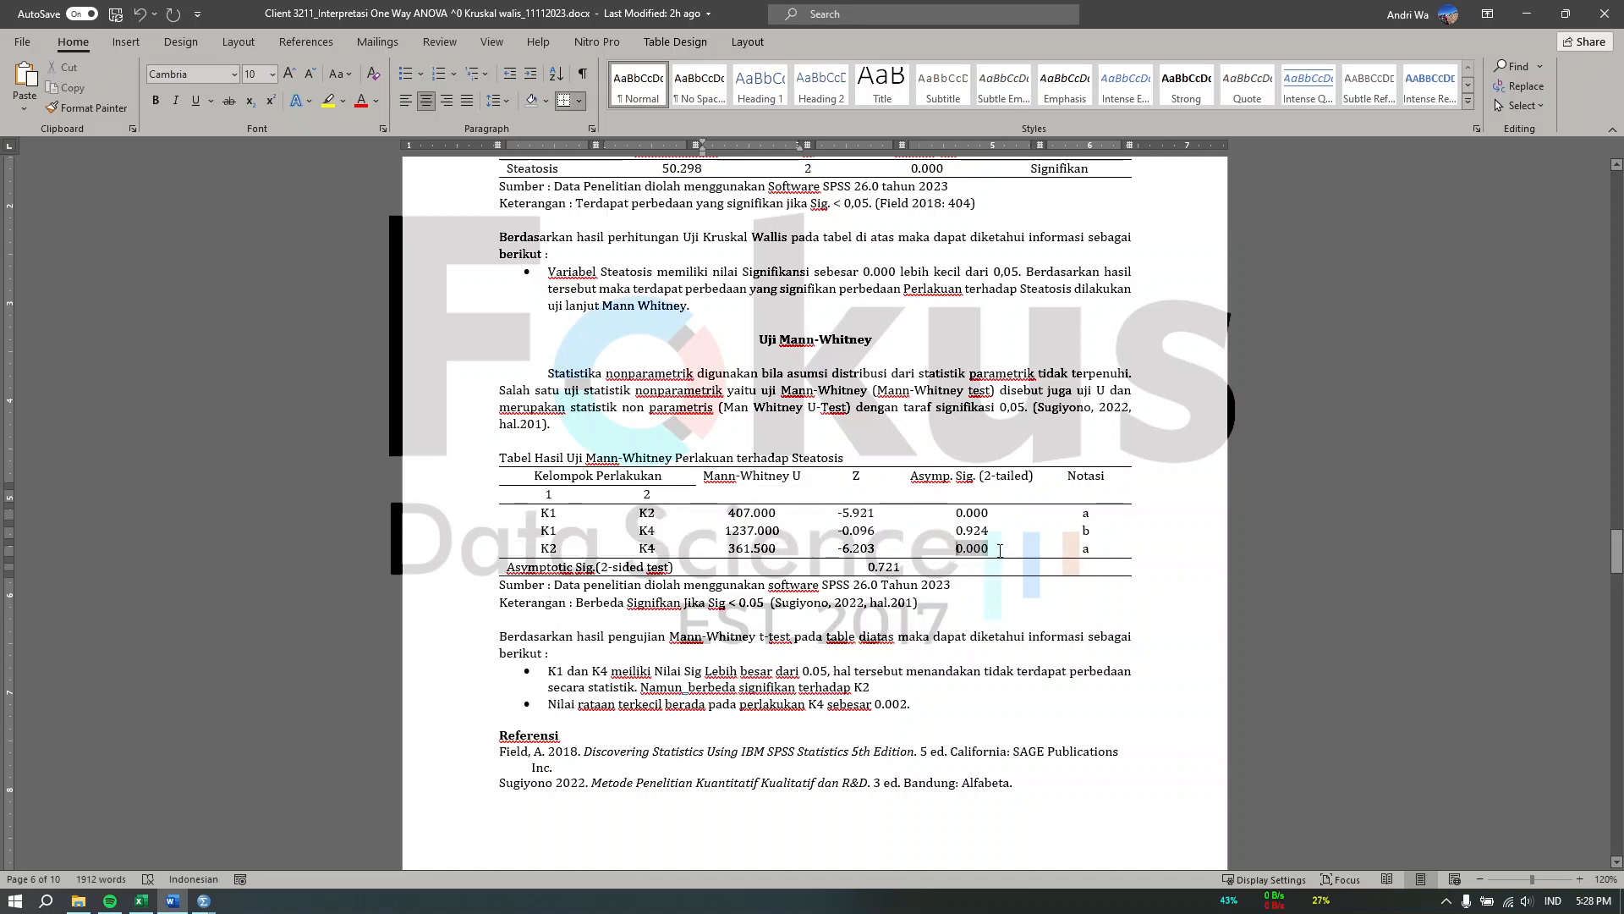
Step: Compare the K1–K4 row of the Mann-Whitney table with the written conclusion below it
{"action": "left_click", "coordinate": [1026, 601]}
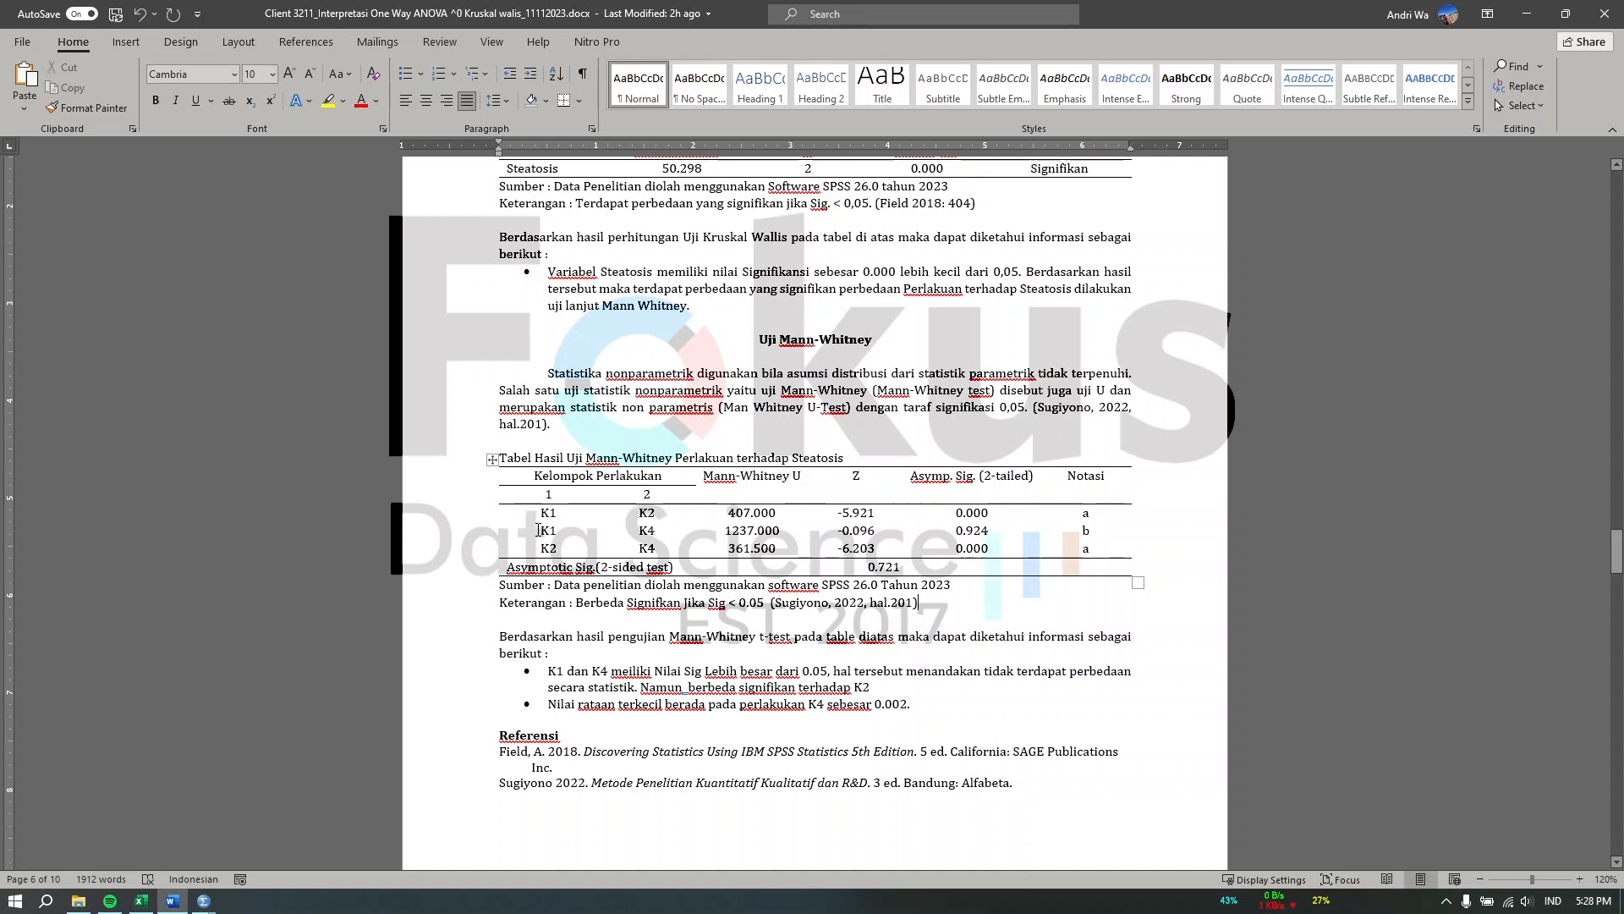
{"action": "left_click_drag", "start_coordinate": [541, 530], "coordinate": [1015, 536]}
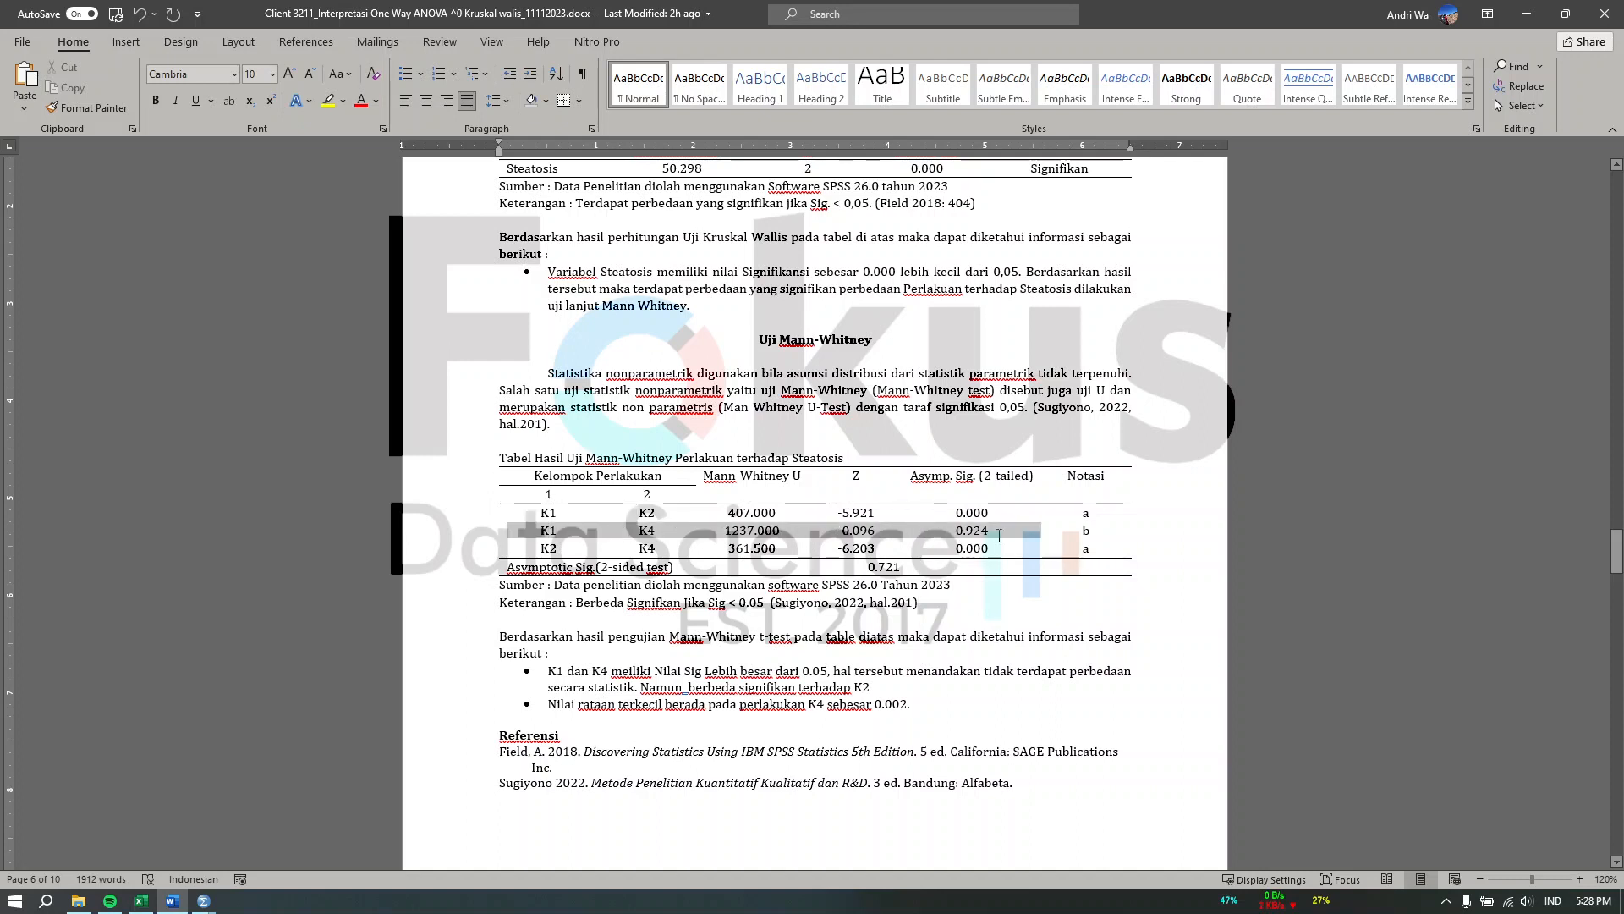
{"action": "left_click", "coordinate": [852, 688]}
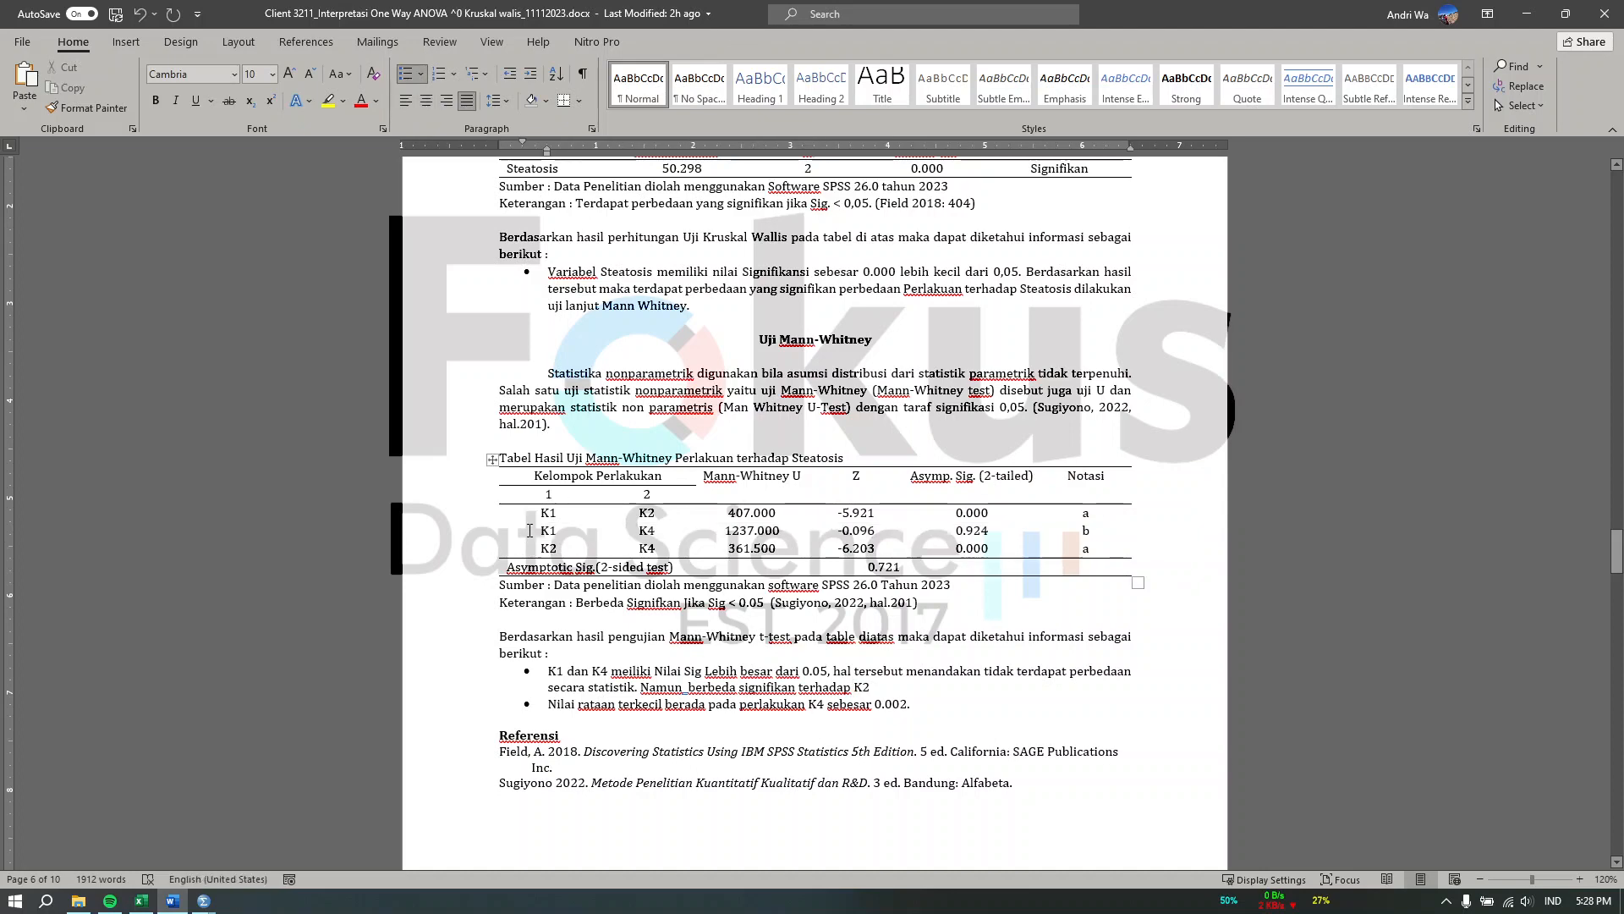
{"action": "left_click_drag", "start_coordinate": [530, 533], "coordinate": [1074, 535]}
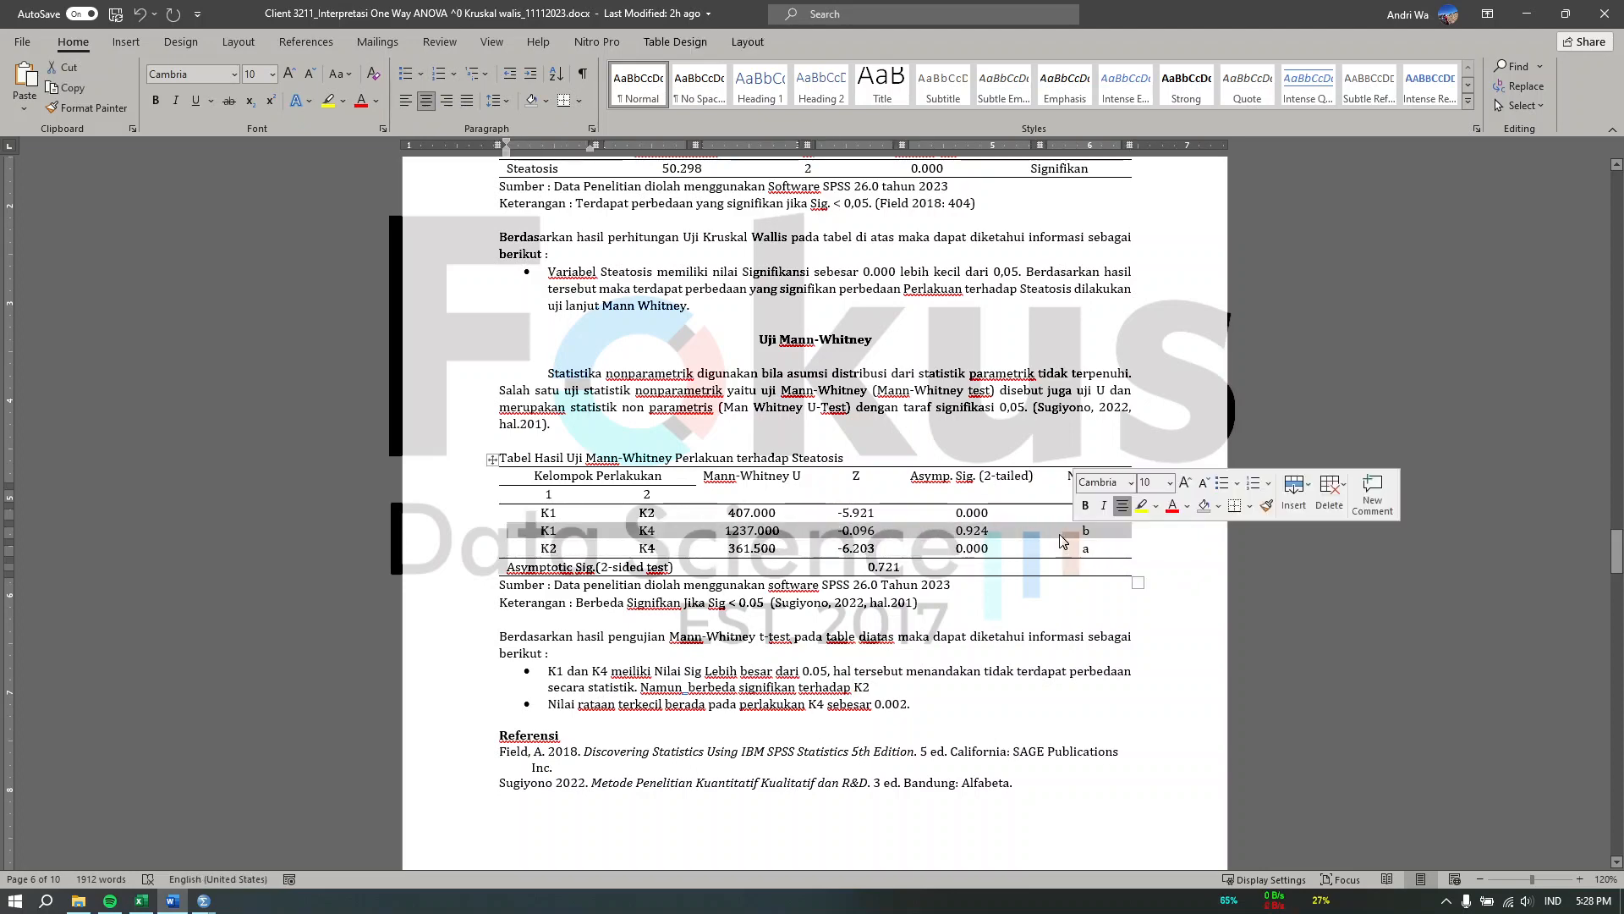
Step: Review the report's sections up to the Steatosis mean chart, and return to the Mann-Whitney results
{"action": "scroll", "coordinate": [826, 661], "scroll_direction": "down", "scroll_amount": 5}
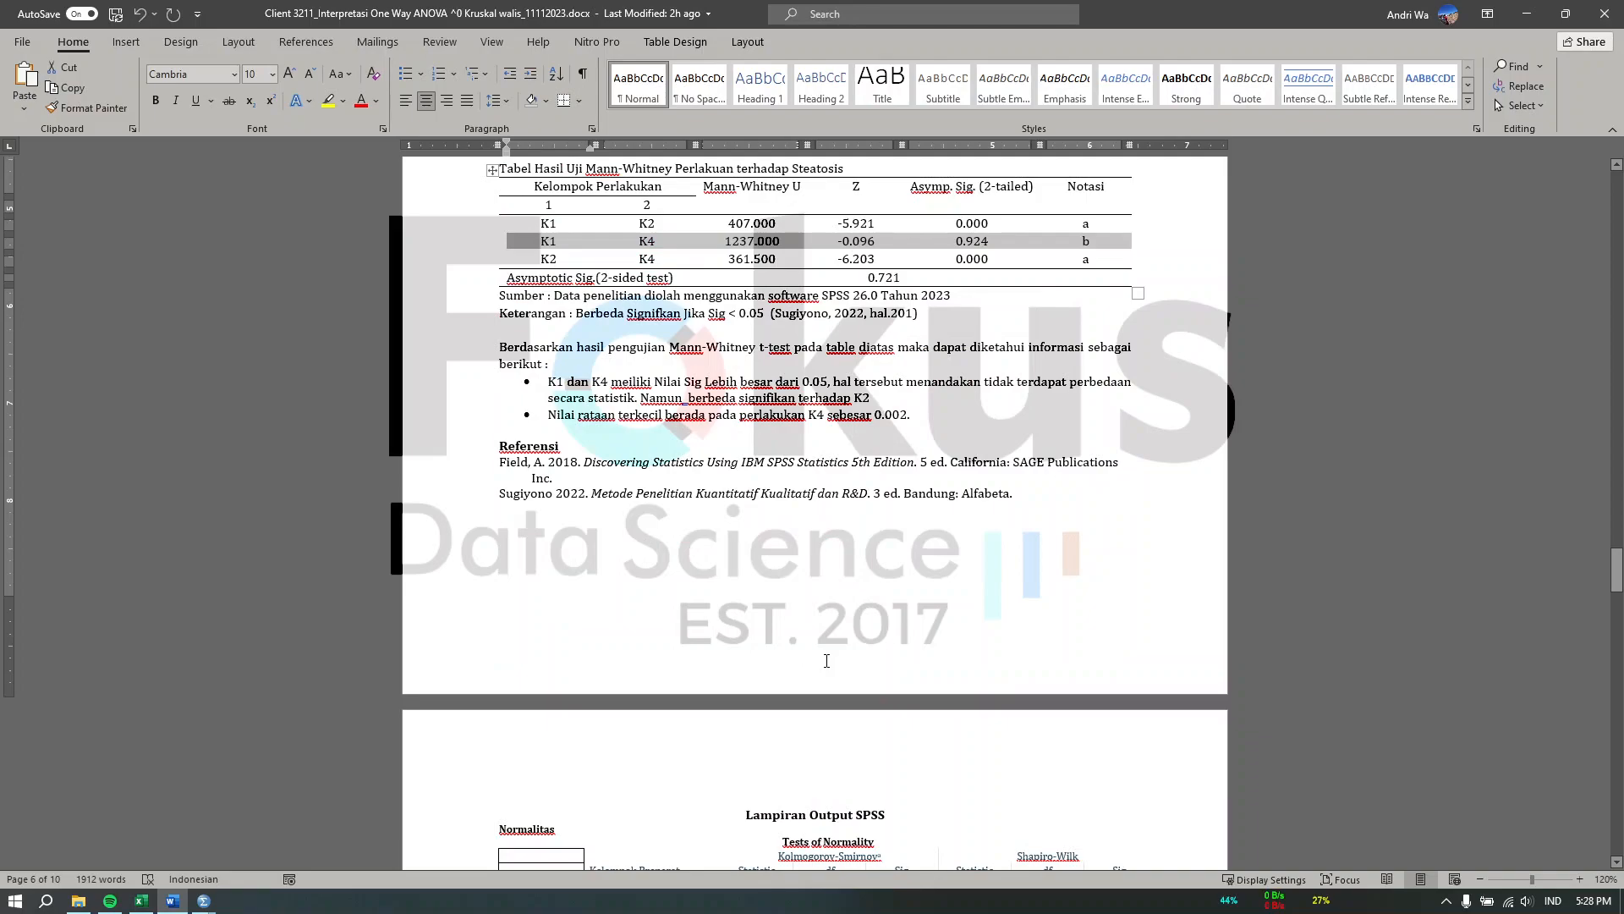
{"action": "scroll", "coordinate": [826, 661], "scroll_direction": "up", "scroll_amount": 20}
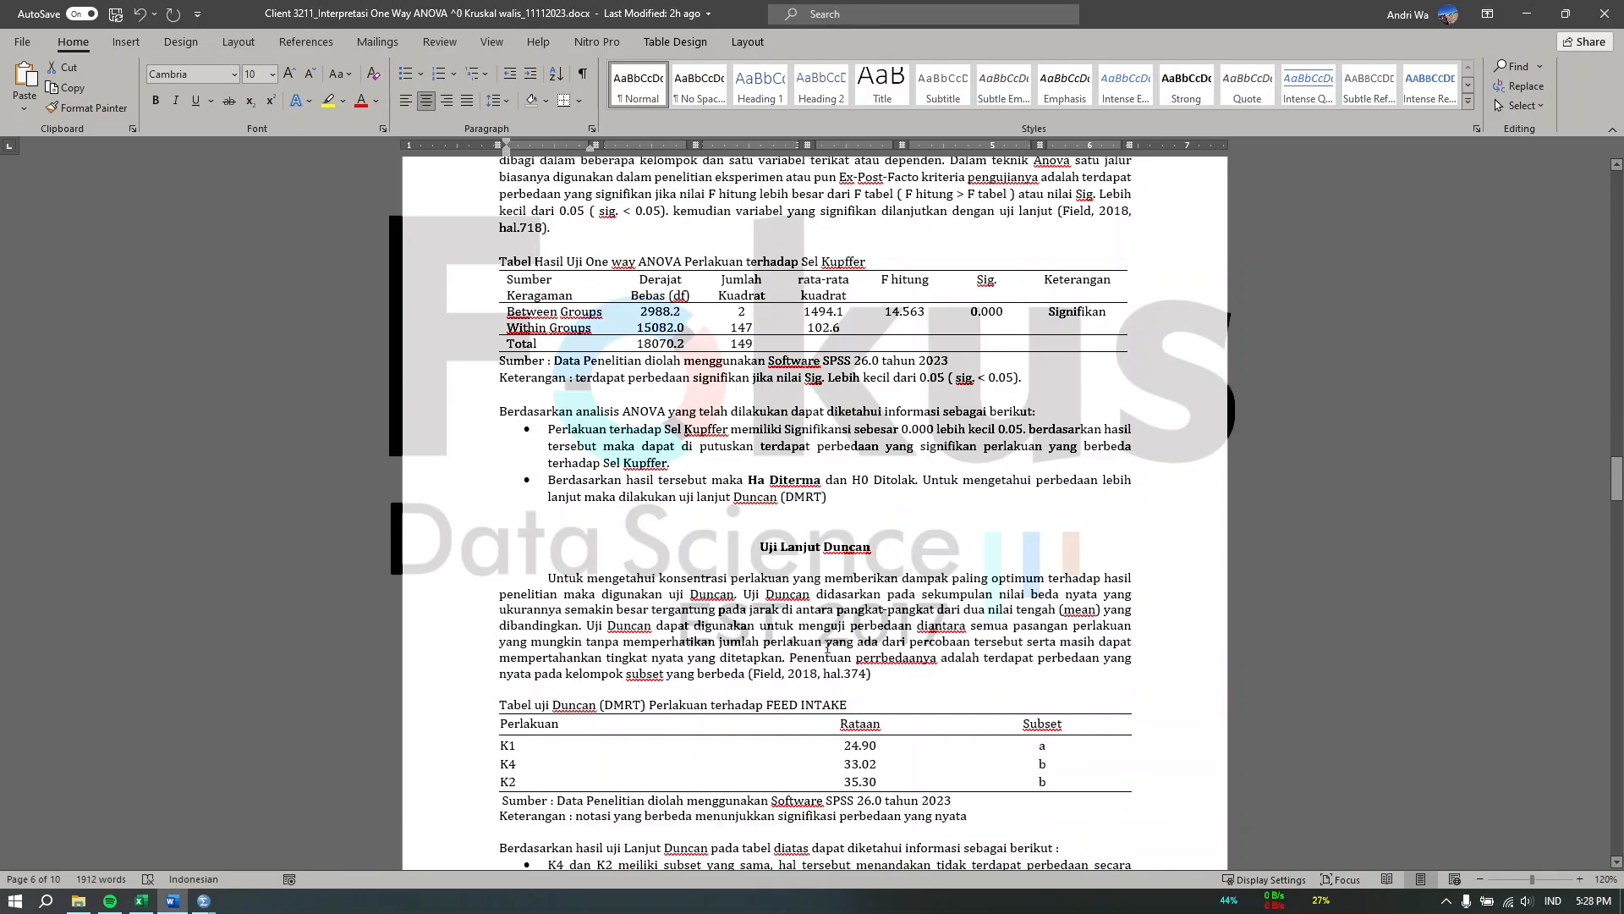
{"action": "scroll", "coordinate": [825, 647], "scroll_direction": "up", "scroll_amount": 20}
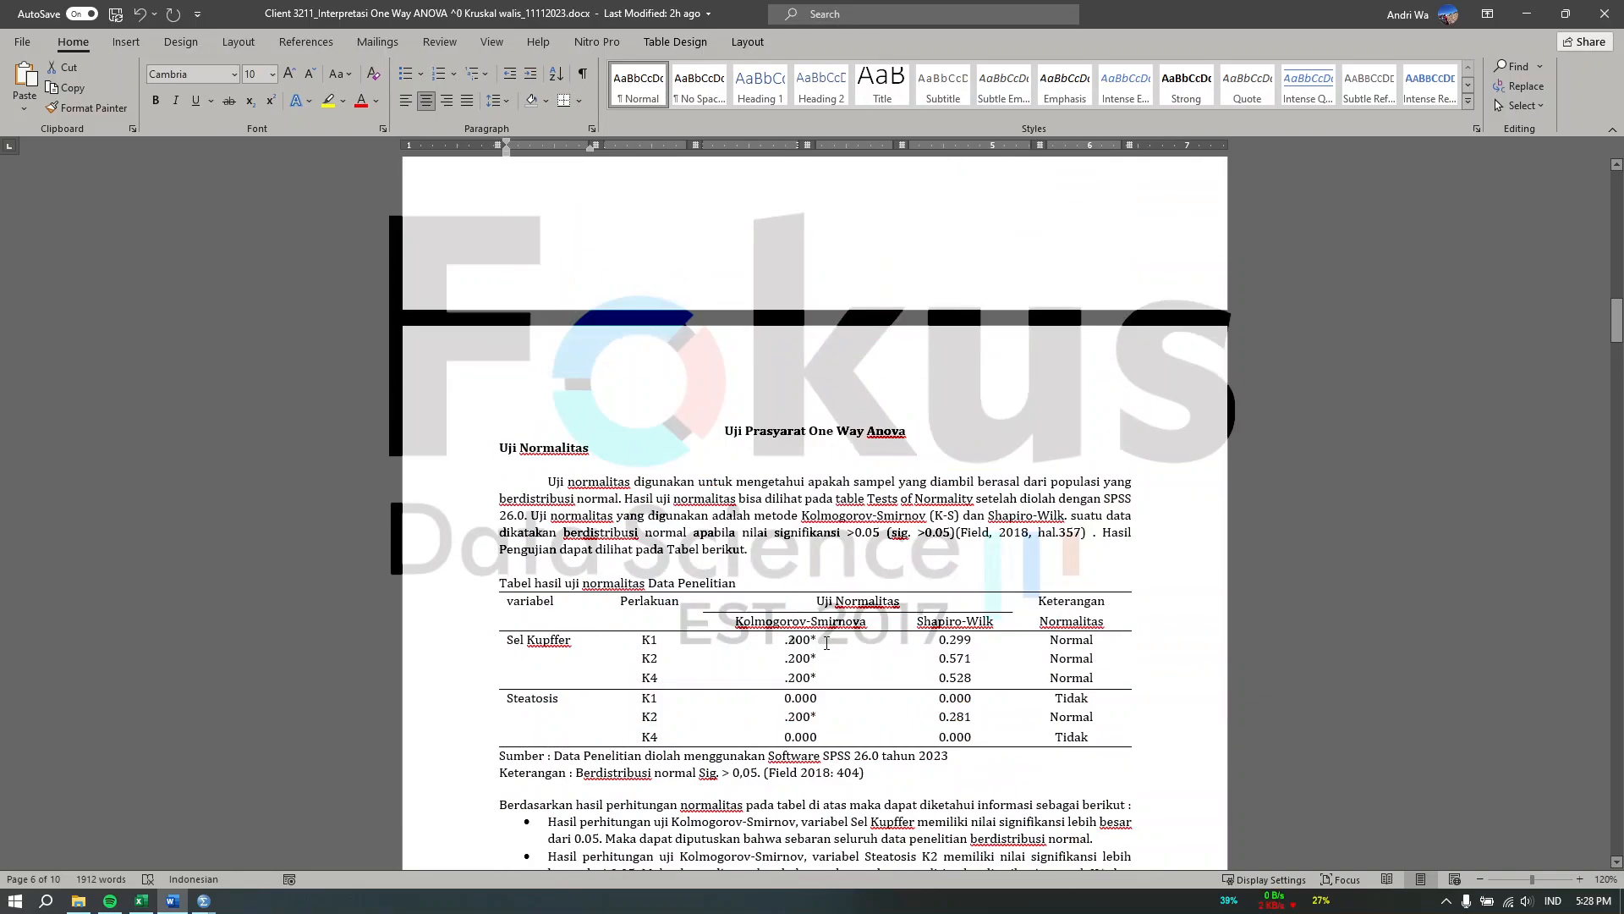
{"action": "scroll", "coordinate": [825, 644], "scroll_direction": "up", "scroll_amount": 3}
{"action": "scroll", "coordinate": [826, 643], "scroll_direction": "up", "scroll_amount": 2}
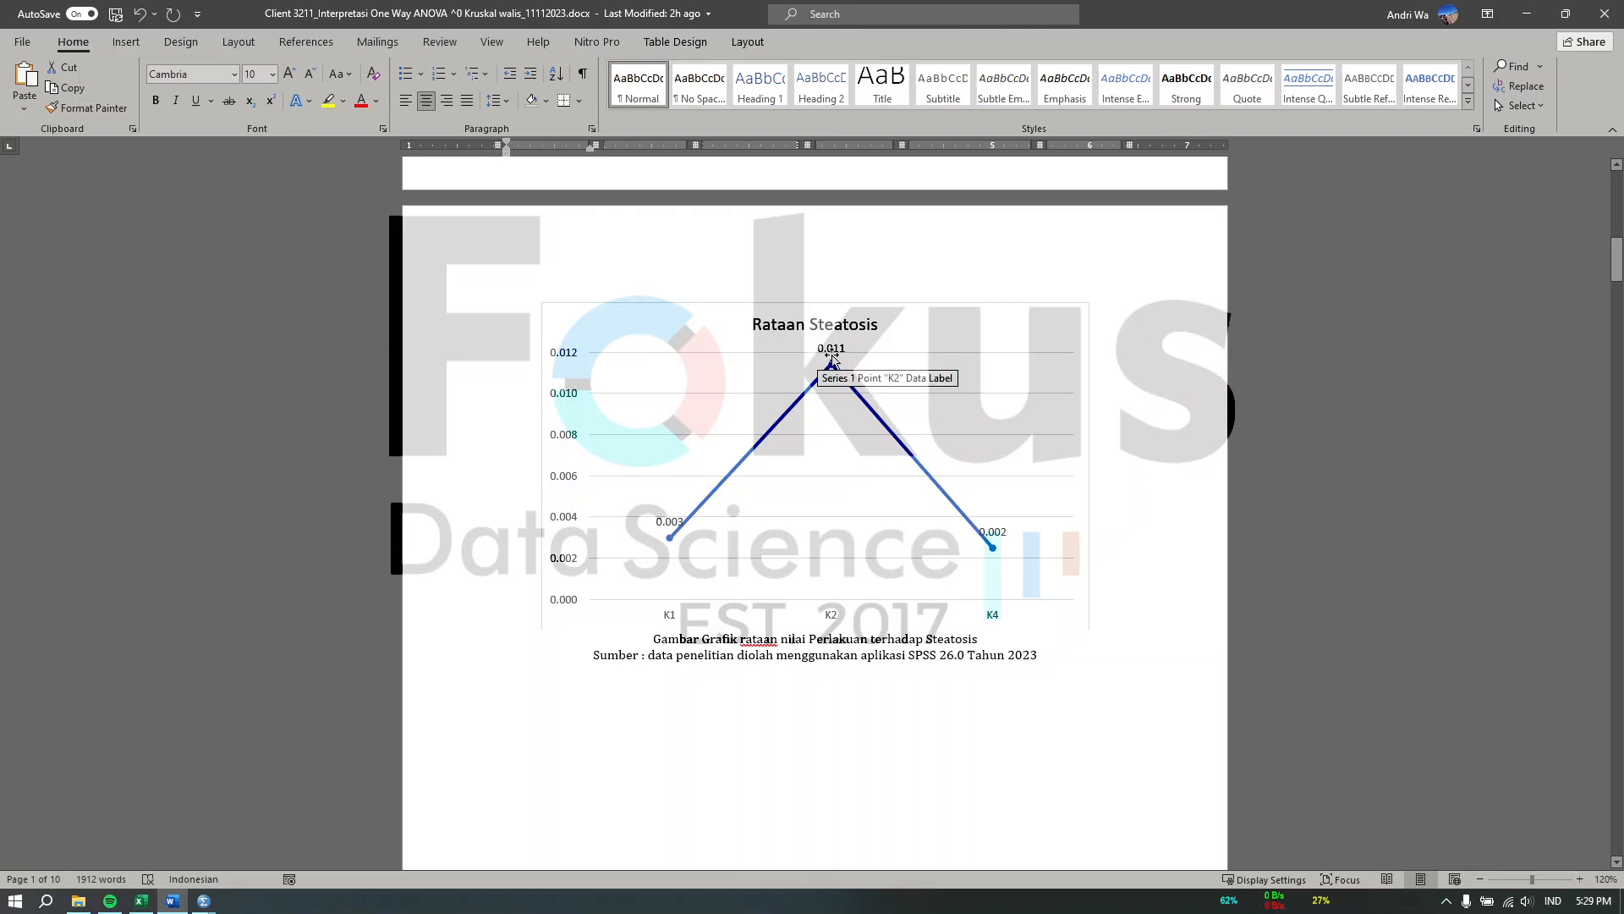
{"action": "scroll", "coordinate": [845, 682], "scroll_direction": "down", "scroll_amount": 20}
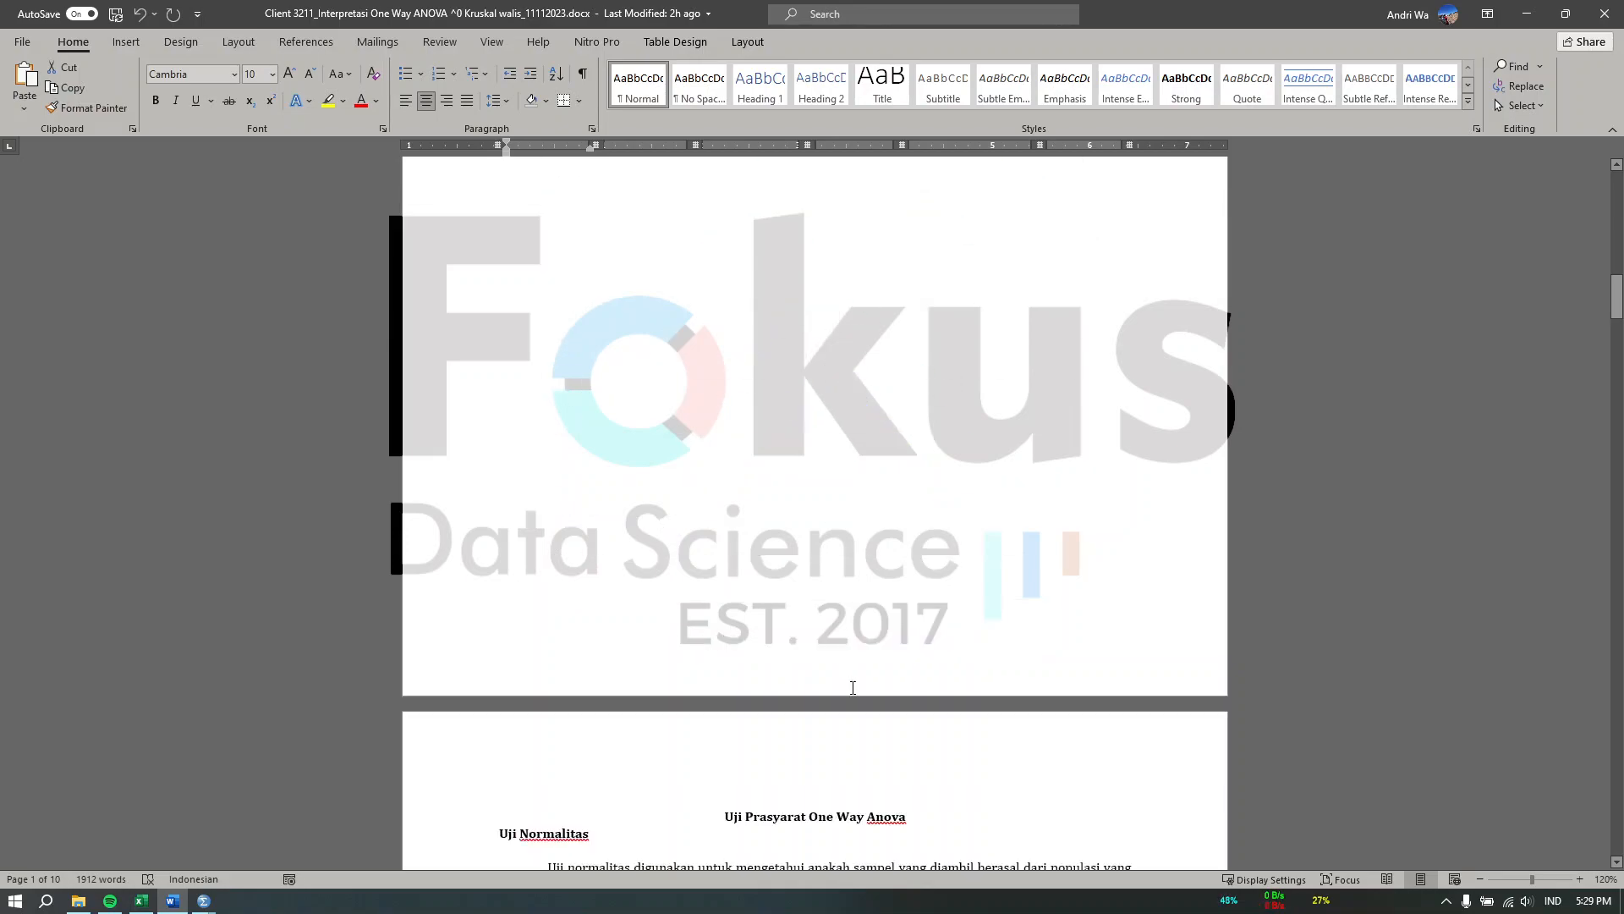
{"action": "scroll", "coordinate": [849, 689], "scroll_direction": "down", "scroll_amount": 15}
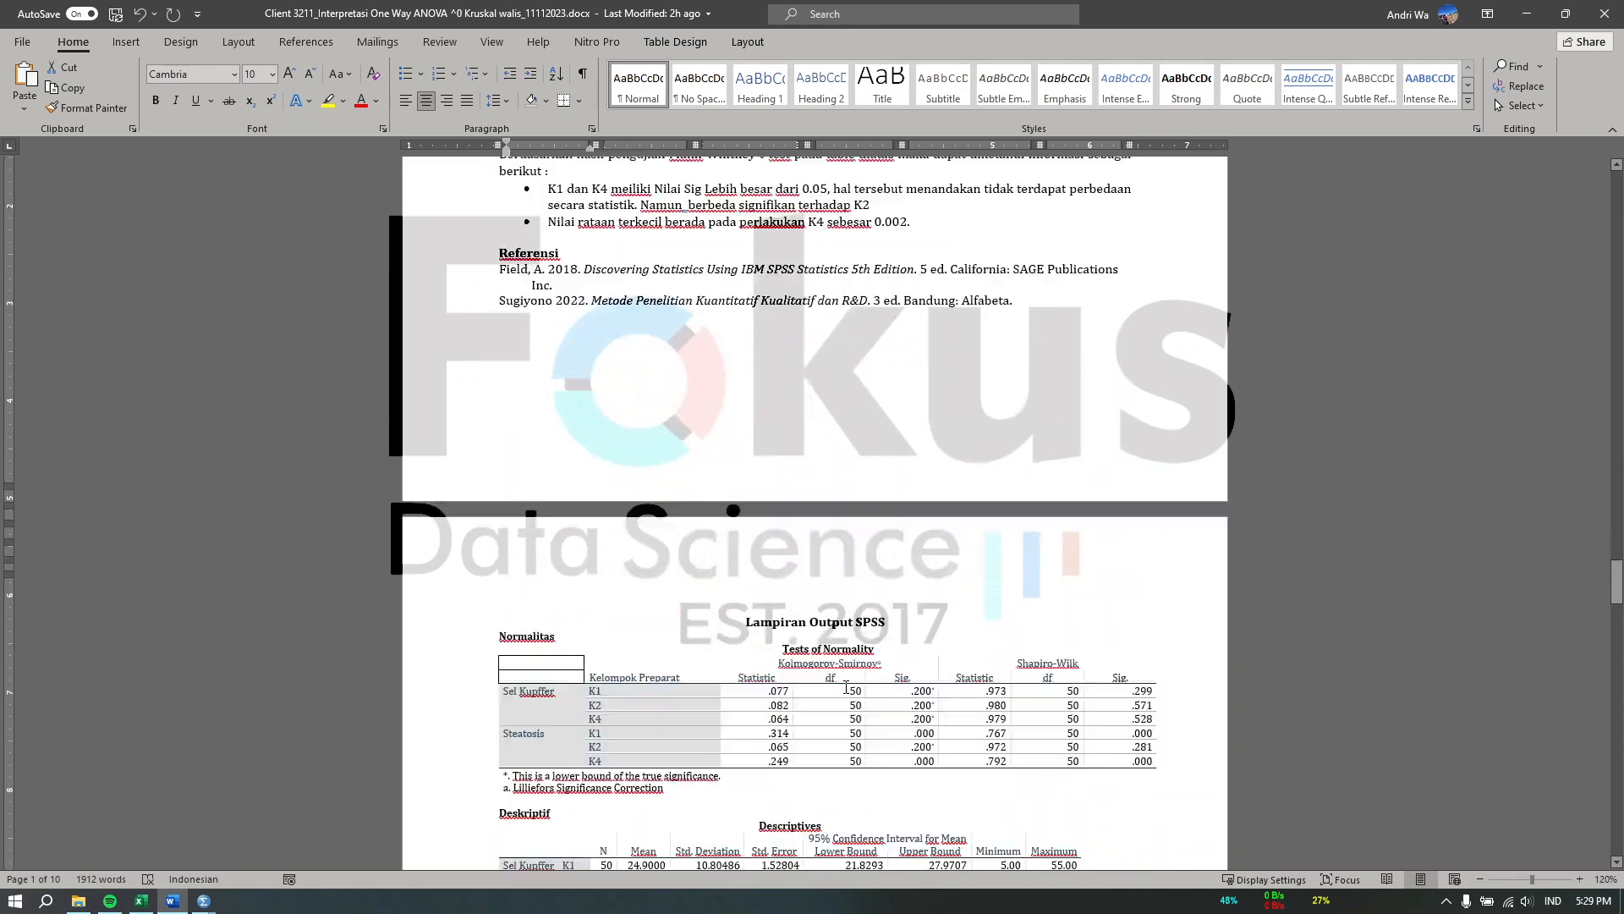
{"action": "scroll", "coordinate": [844, 681], "scroll_direction": "up", "scroll_amount": 20}
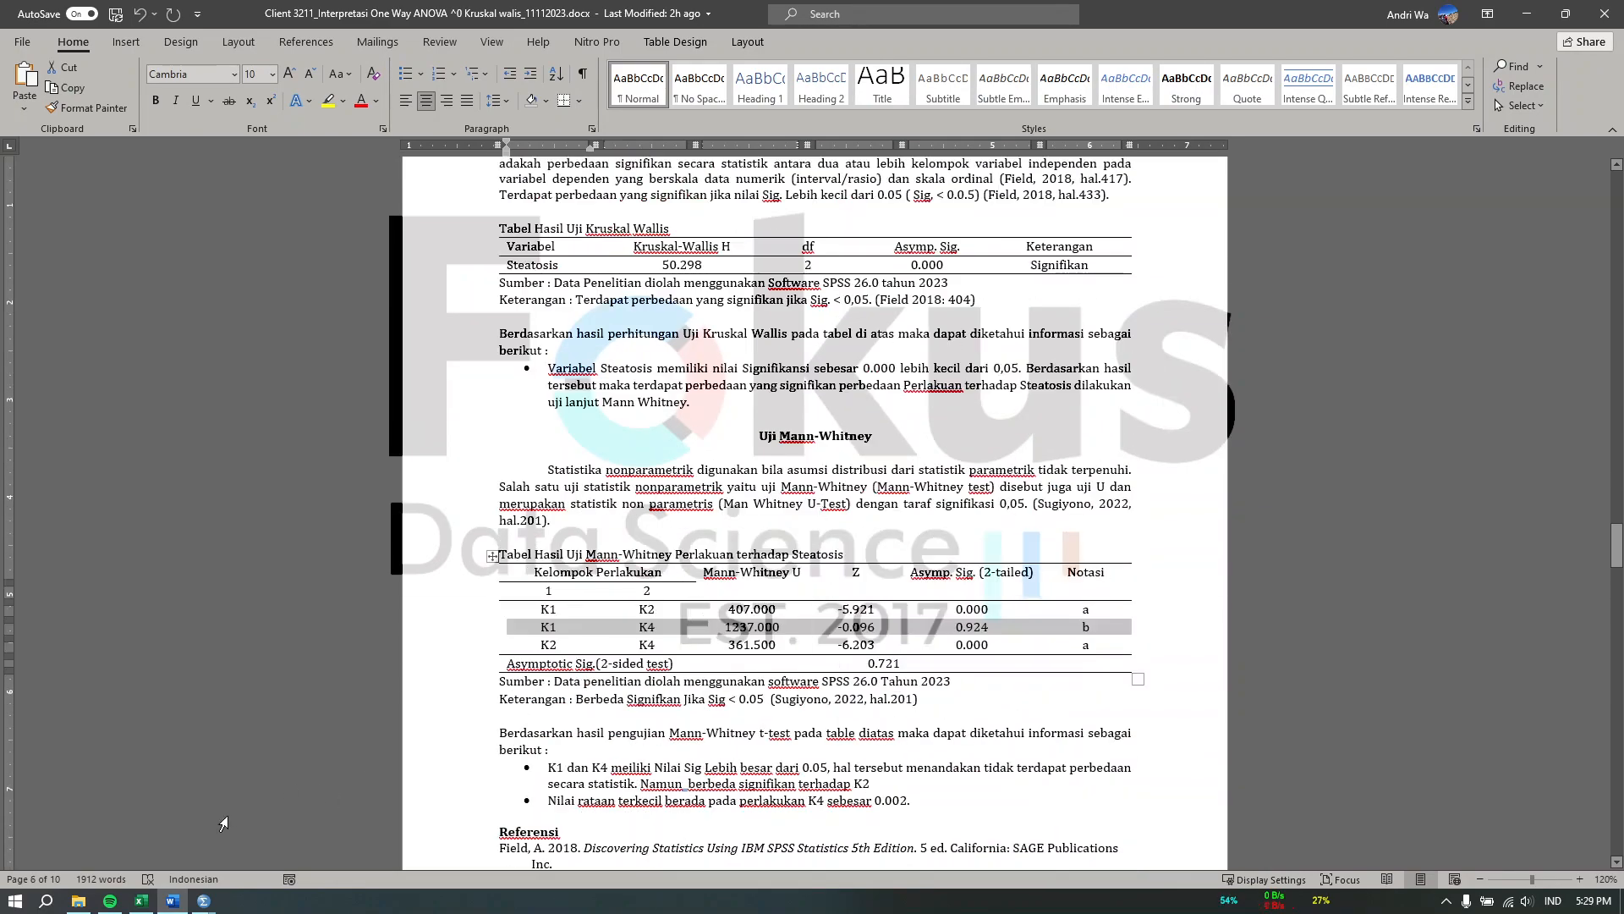
Step: Switch back to the SPSS output viewer and look through the earlier ANOVA tables and Steatosis plots
{"action": "left_click", "coordinate": [203, 900]}
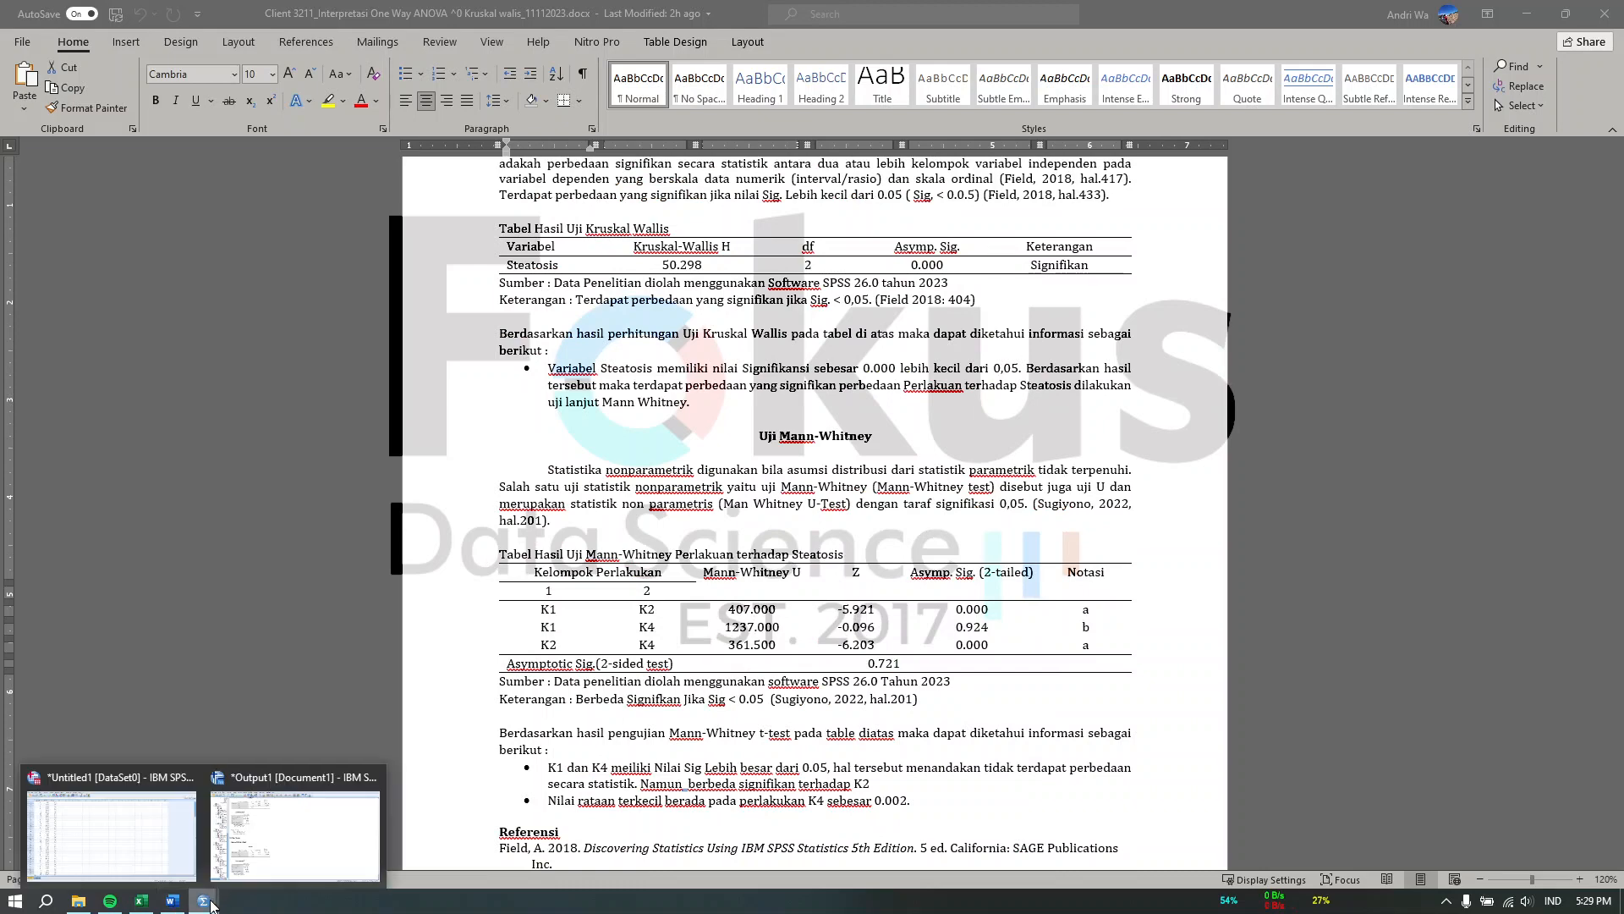
{"action": "left_click", "coordinate": [258, 824]}
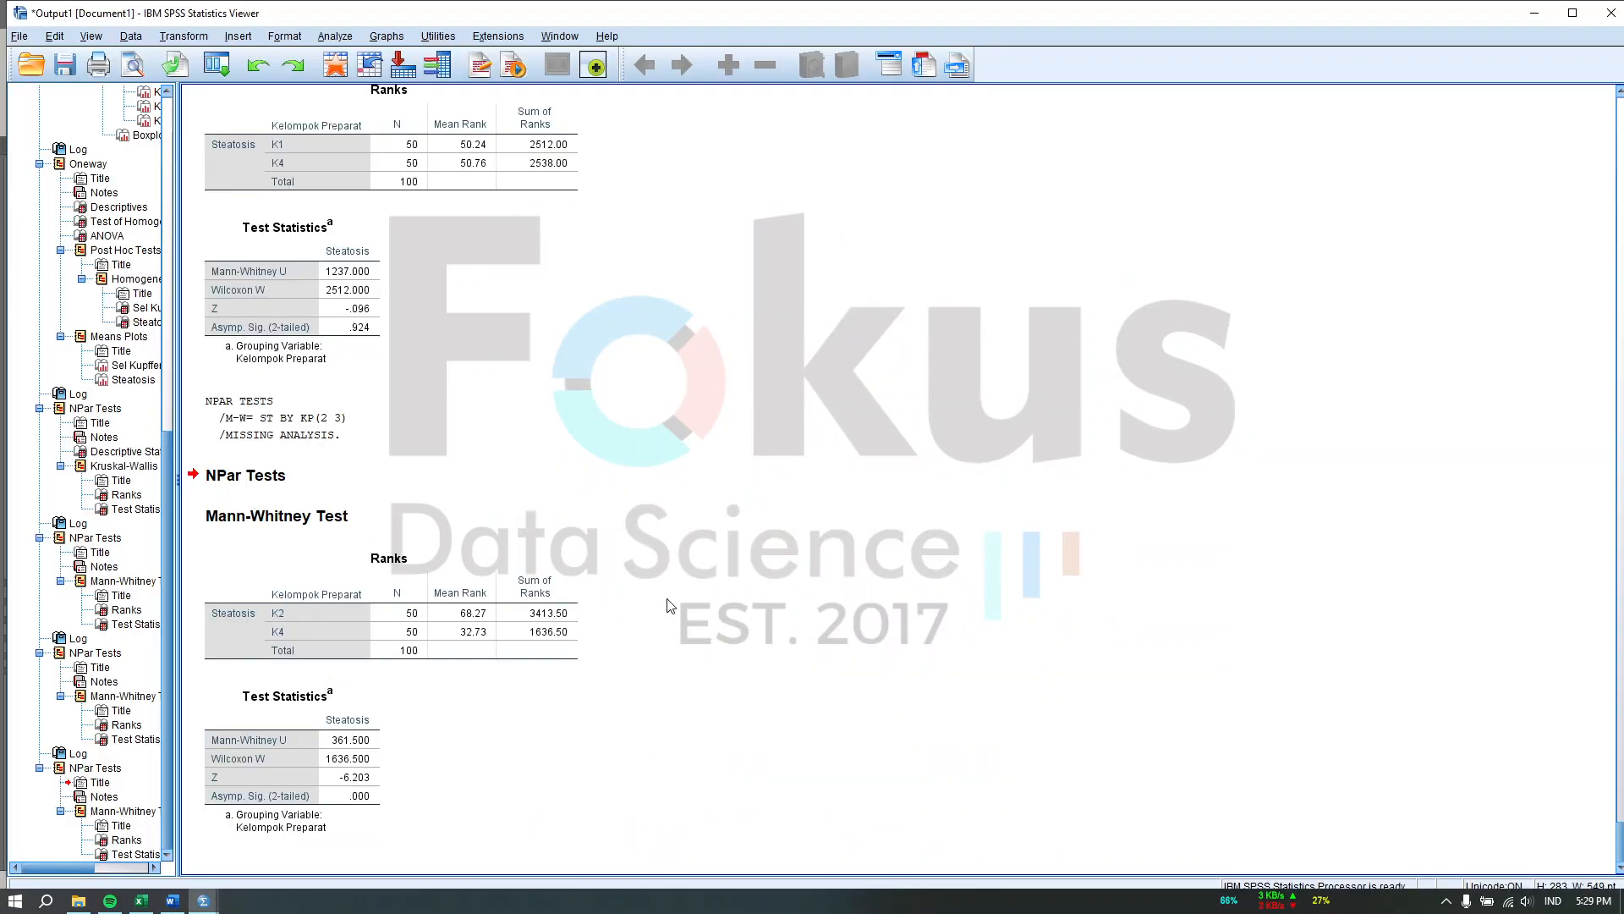
{"action": "scroll", "coordinate": [667, 587], "scroll_direction": "up", "scroll_amount": 20}
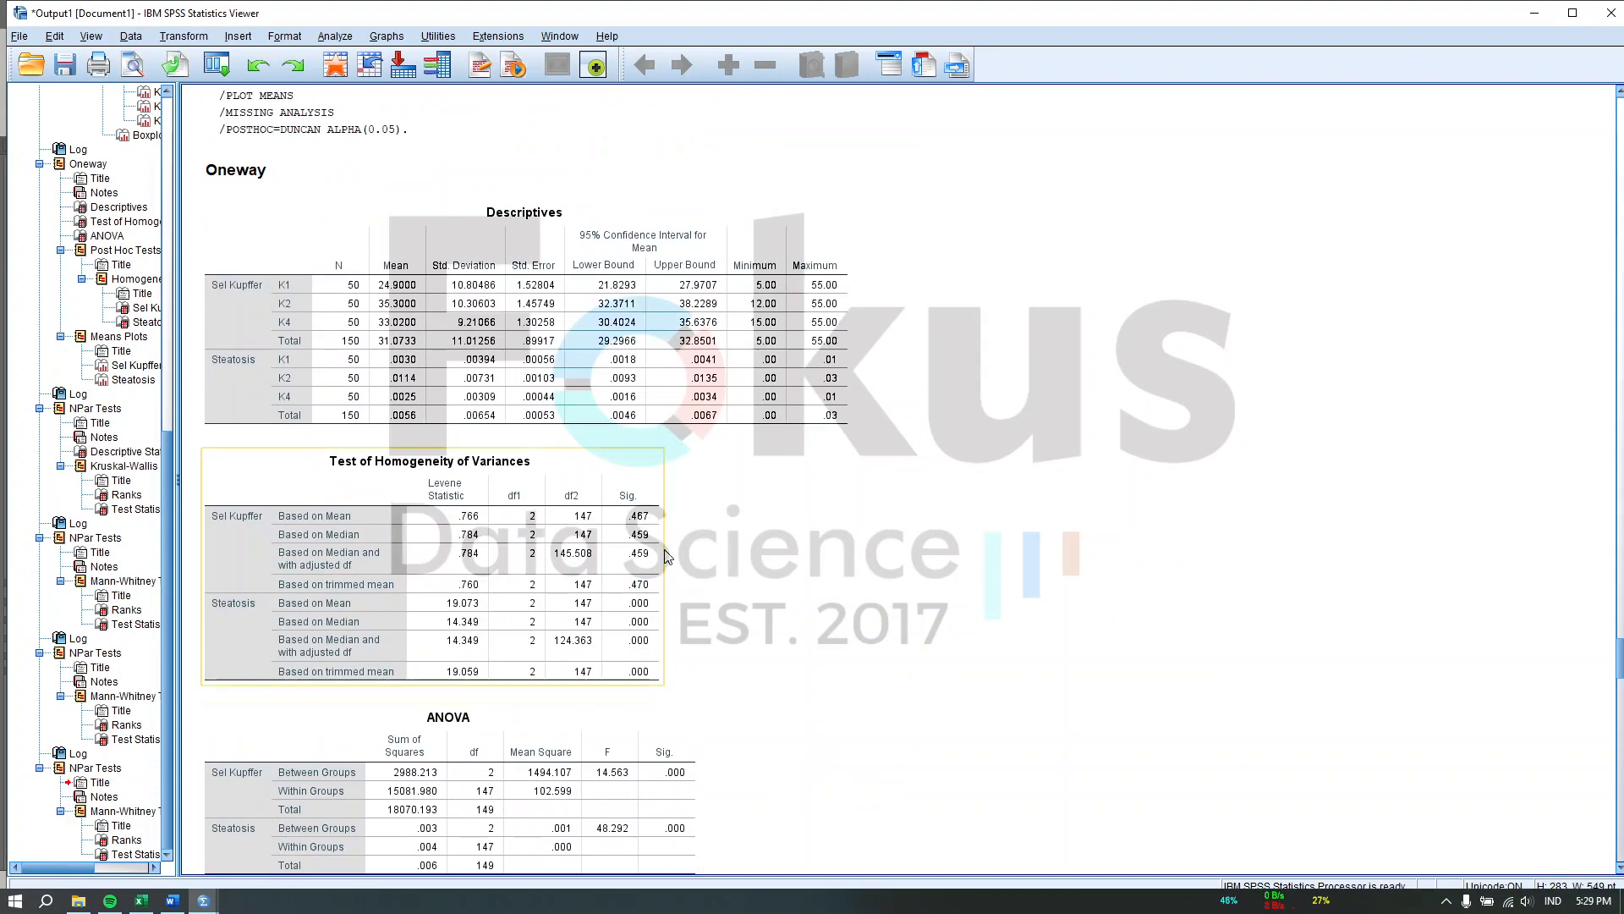
{"action": "scroll", "coordinate": [667, 555], "scroll_direction": "up", "scroll_amount": 20}
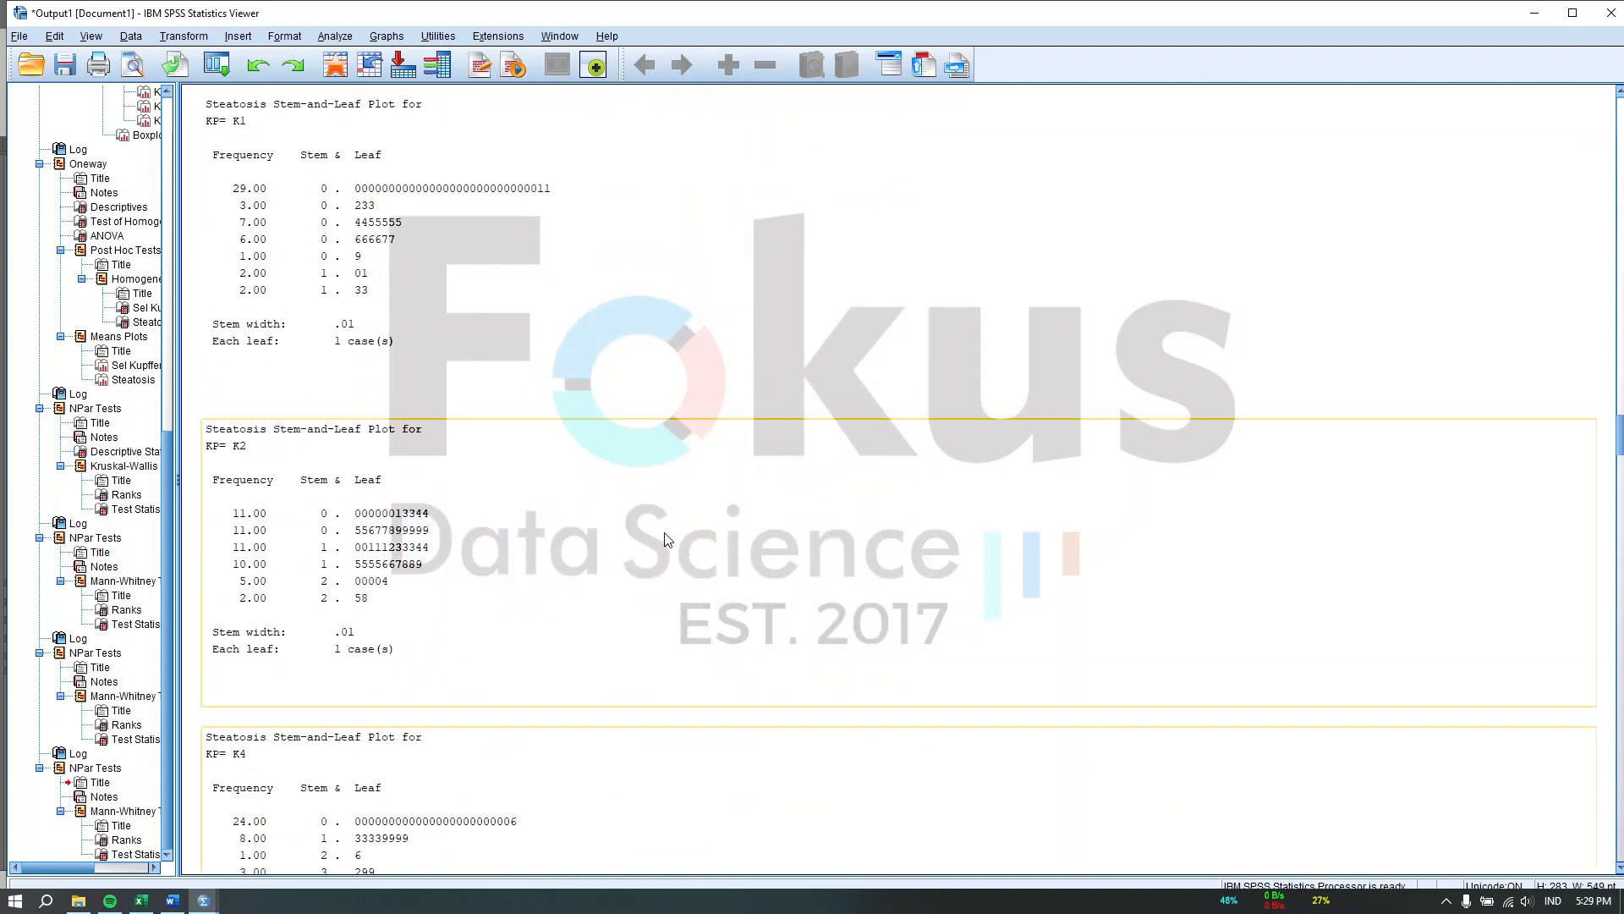
{"action": "scroll", "coordinate": [668, 536], "scroll_direction": "up", "scroll_amount": 8}
{"action": "scroll", "coordinate": [654, 222], "scroll_direction": "down", "scroll_amount": 20}
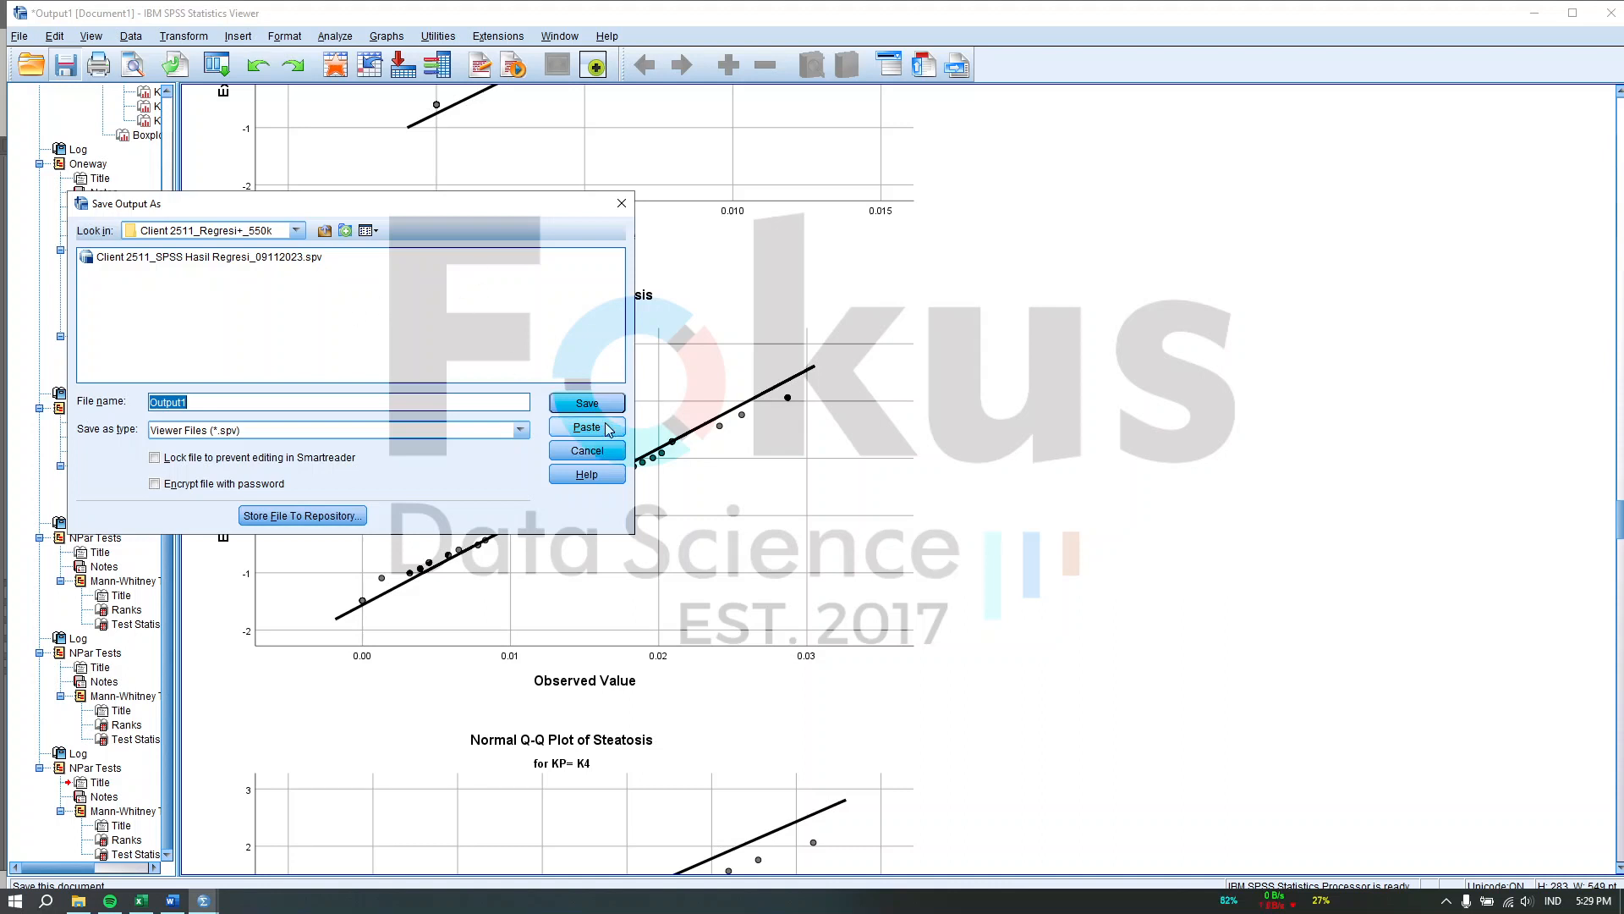
{"action": "left_click", "coordinate": [586, 450]}
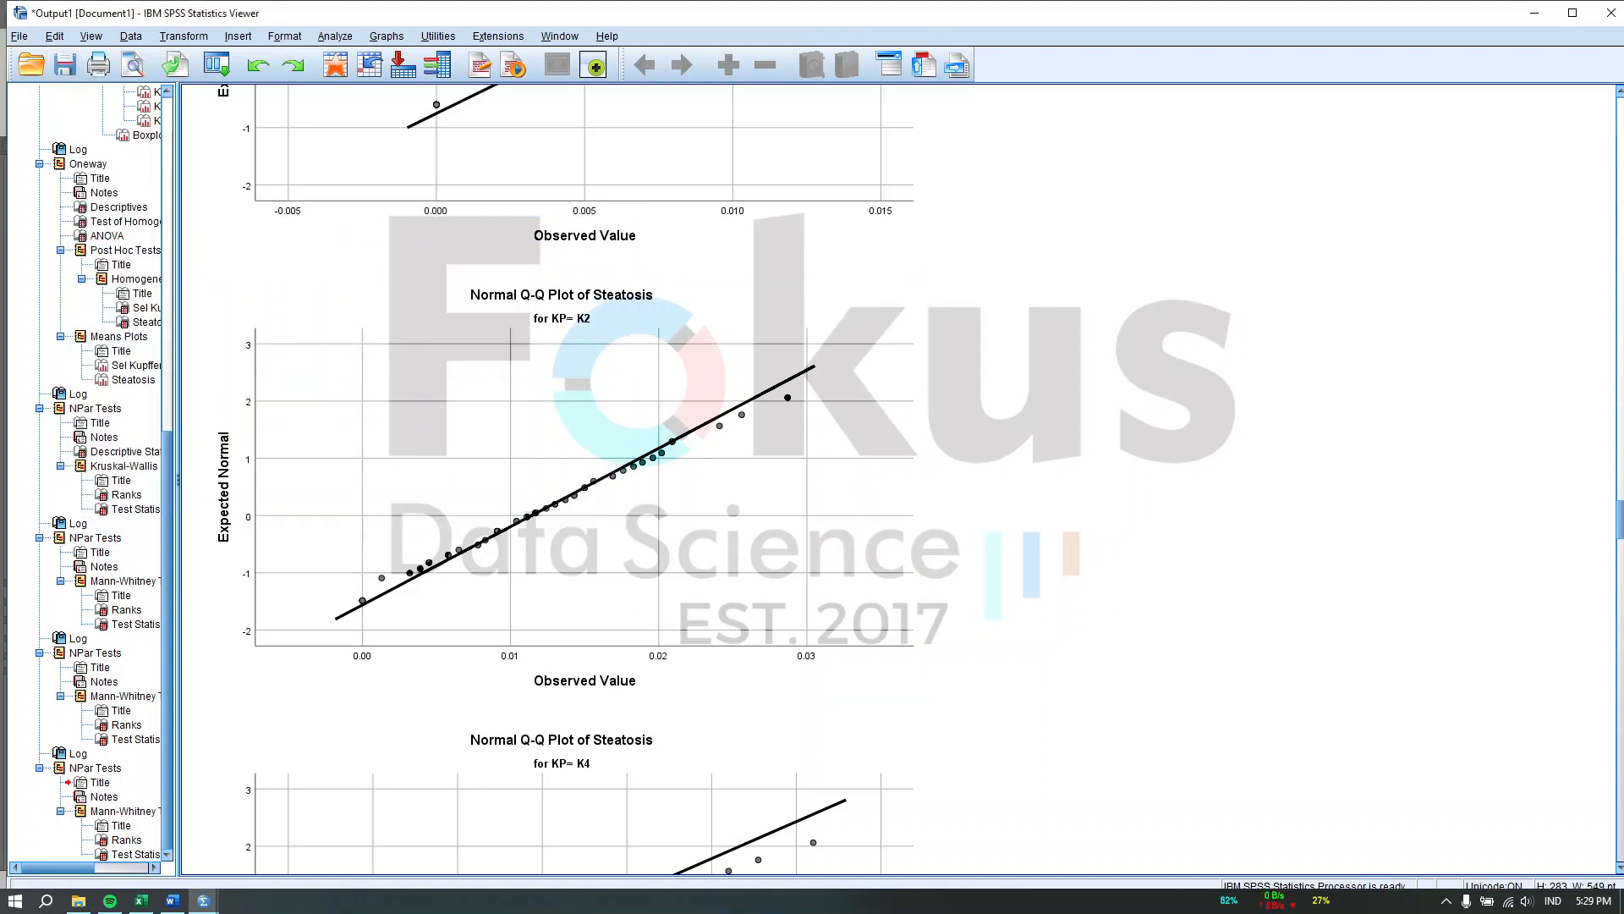